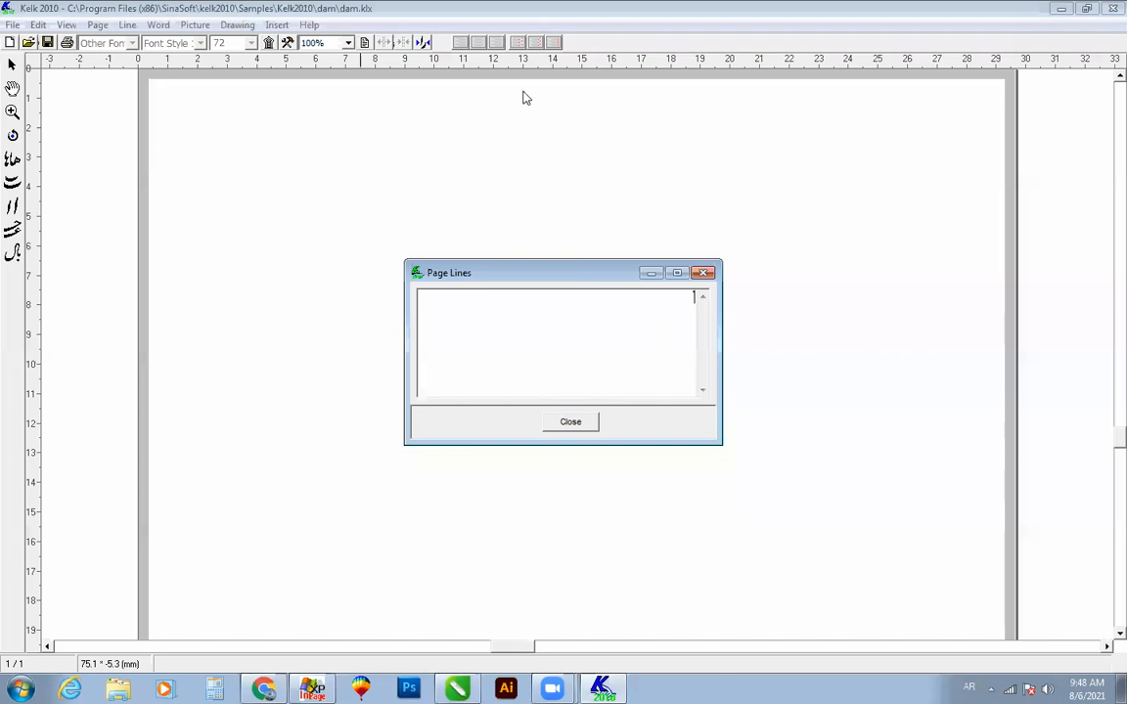
pyautogui.hotkey('alt', 'Tab')
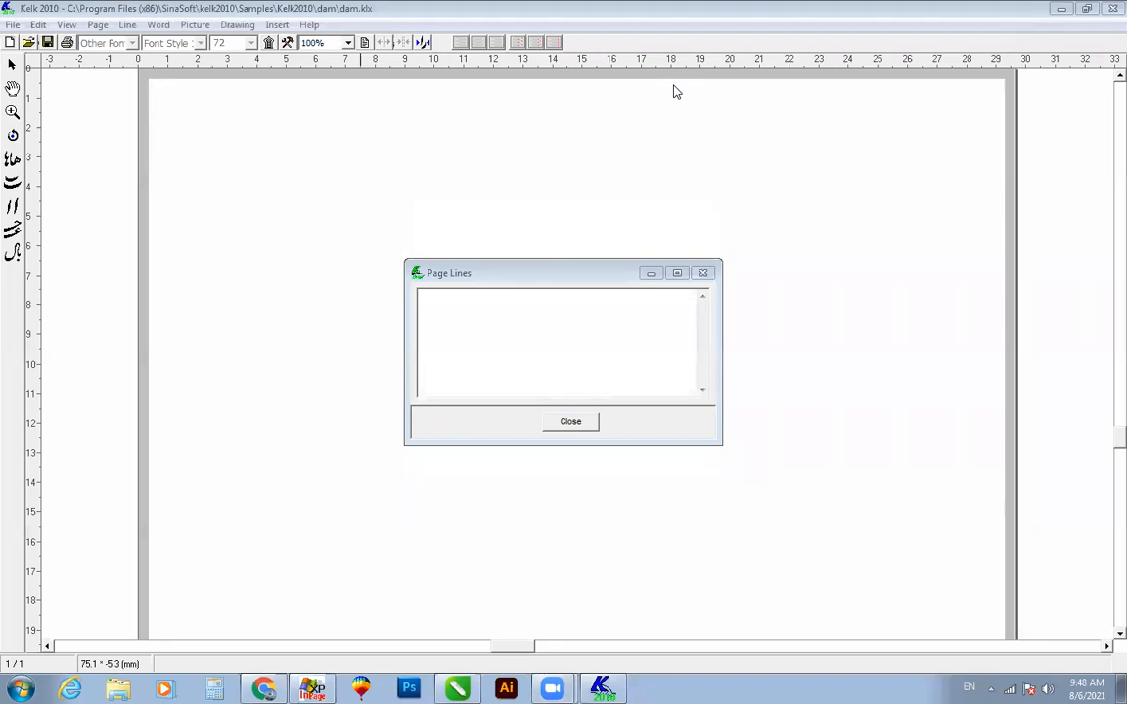
pyautogui.click(647, 273)
pyautogui.click(601, 689)
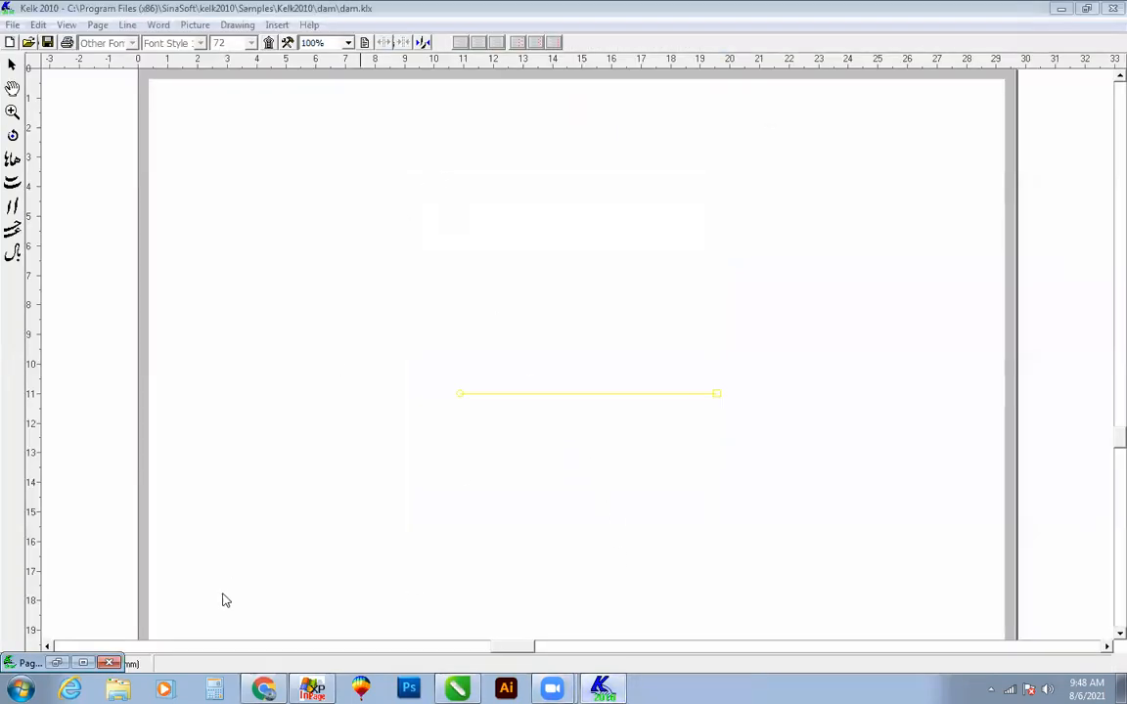
pyautogui.click(83, 663)
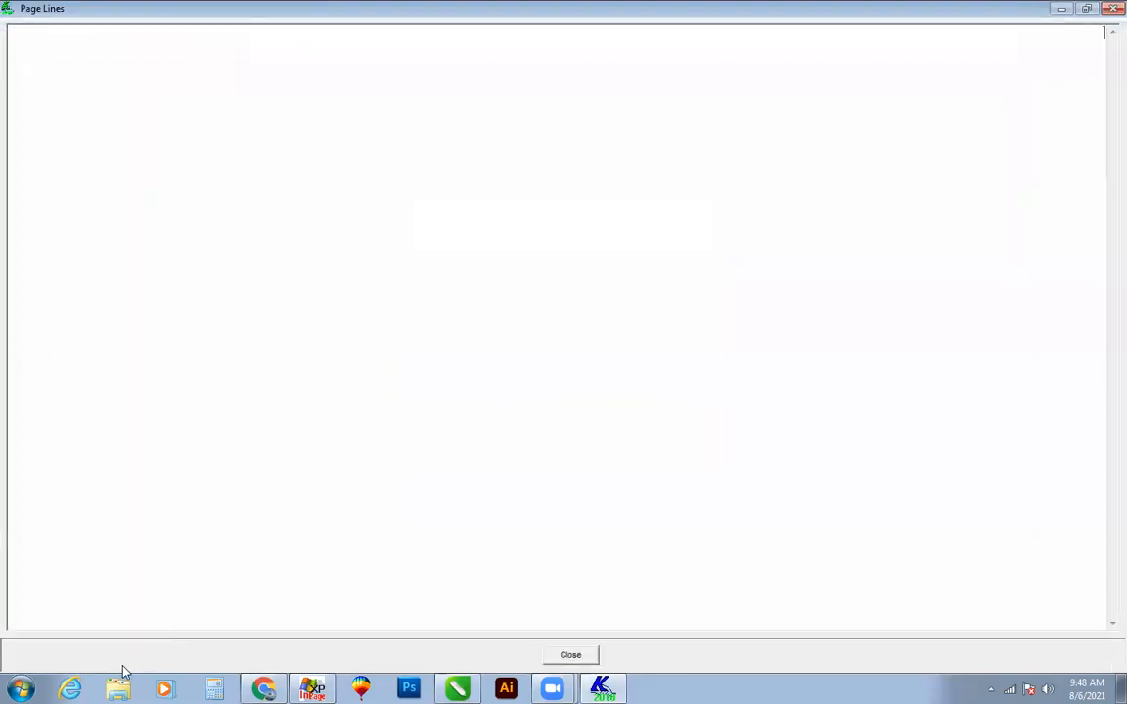
pyautogui.click(1085, 8)
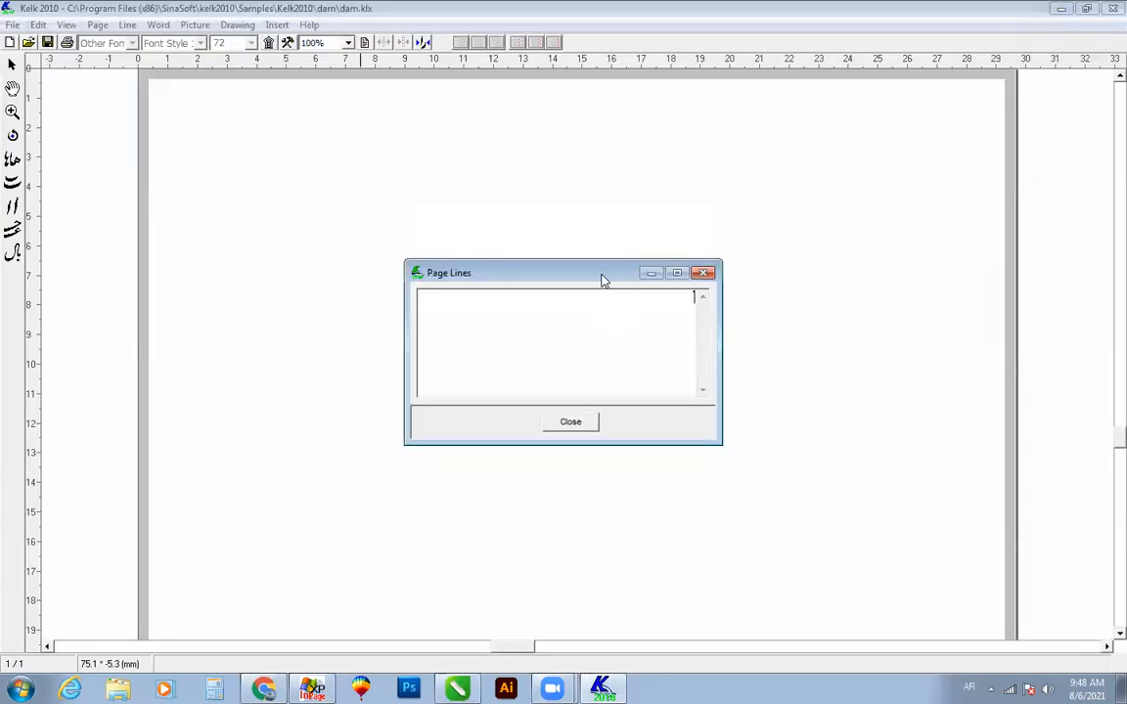
# Step: Move the Page Lines window above the text line and open the On-Screen Keyboard with the Urdu layout below it
pyautogui.moveTo(603, 281); pyautogui.dragTo(627, 168)
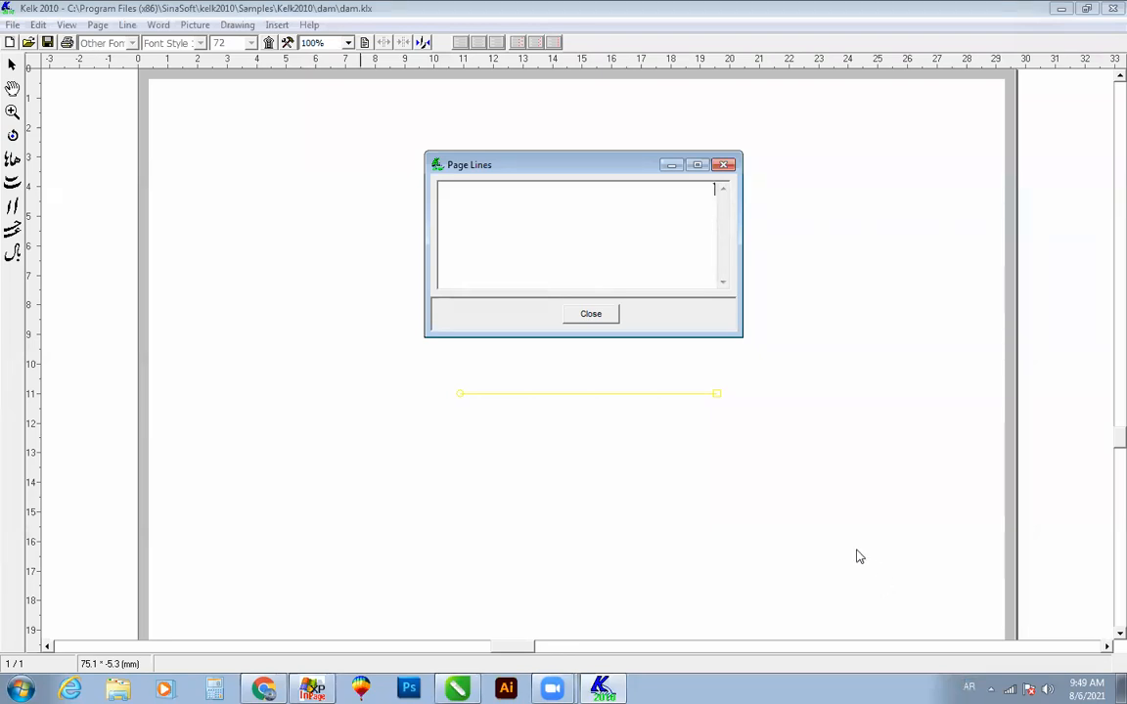
pyautogui.click(968, 687)
pyautogui.click(927, 625)
pyautogui.click(19, 688)
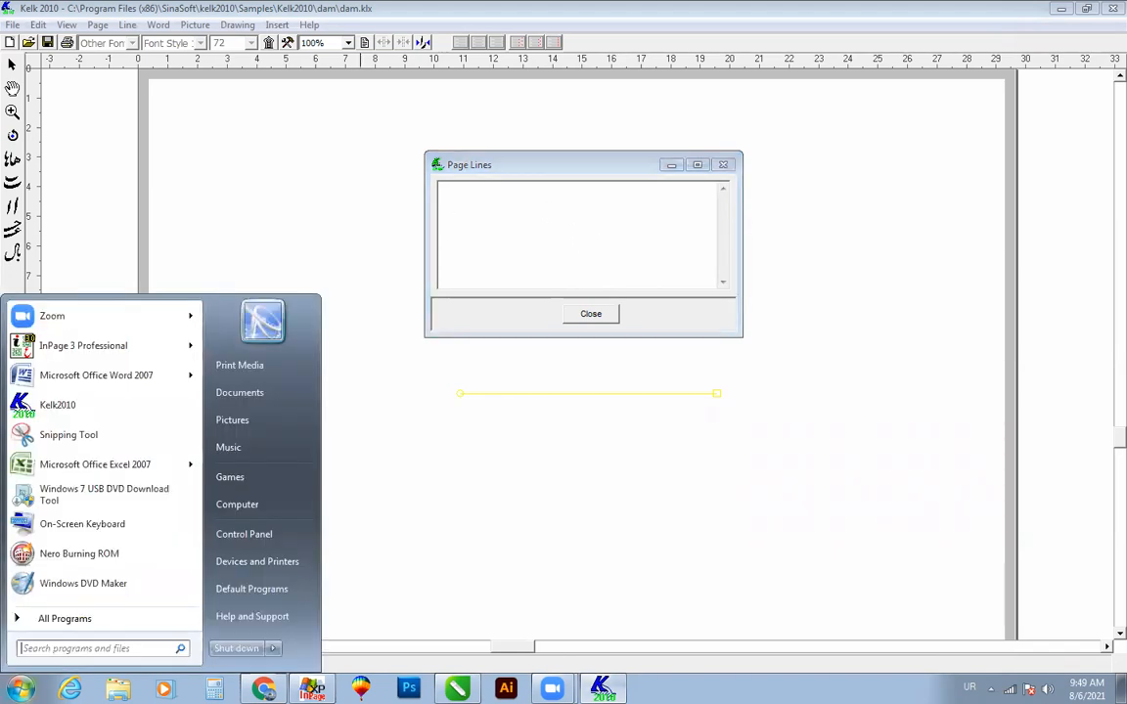
pyautogui.click(70, 528)
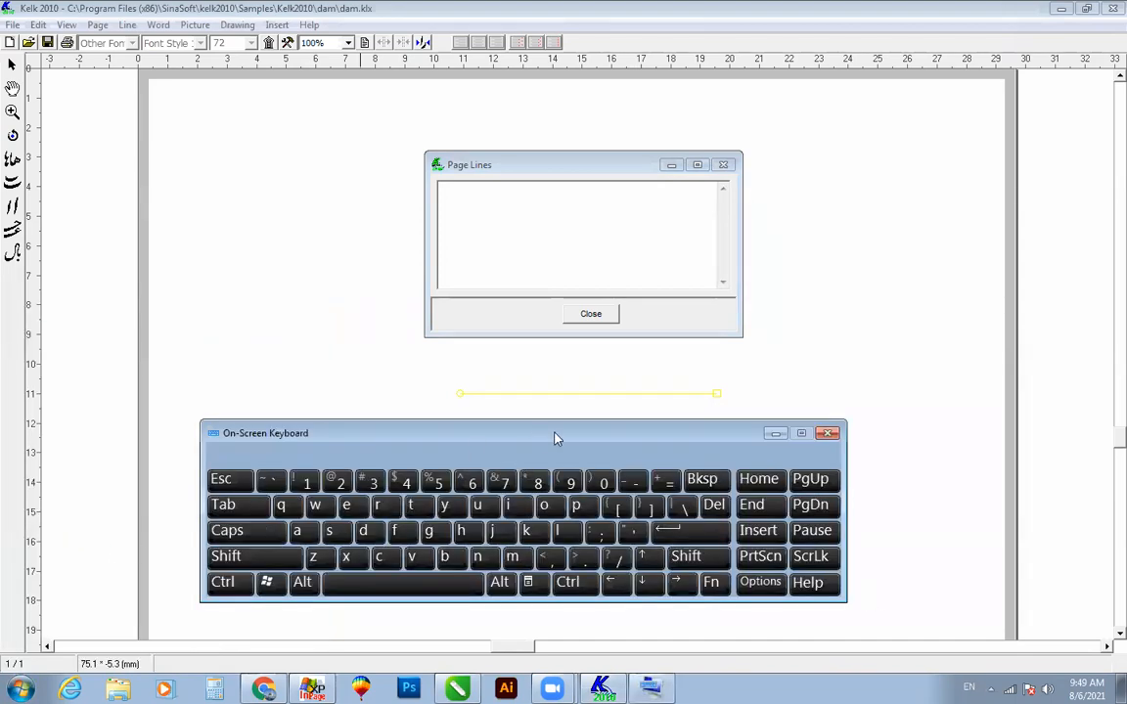
pyautogui.moveTo(556, 438); pyautogui.dragTo(642, 449)
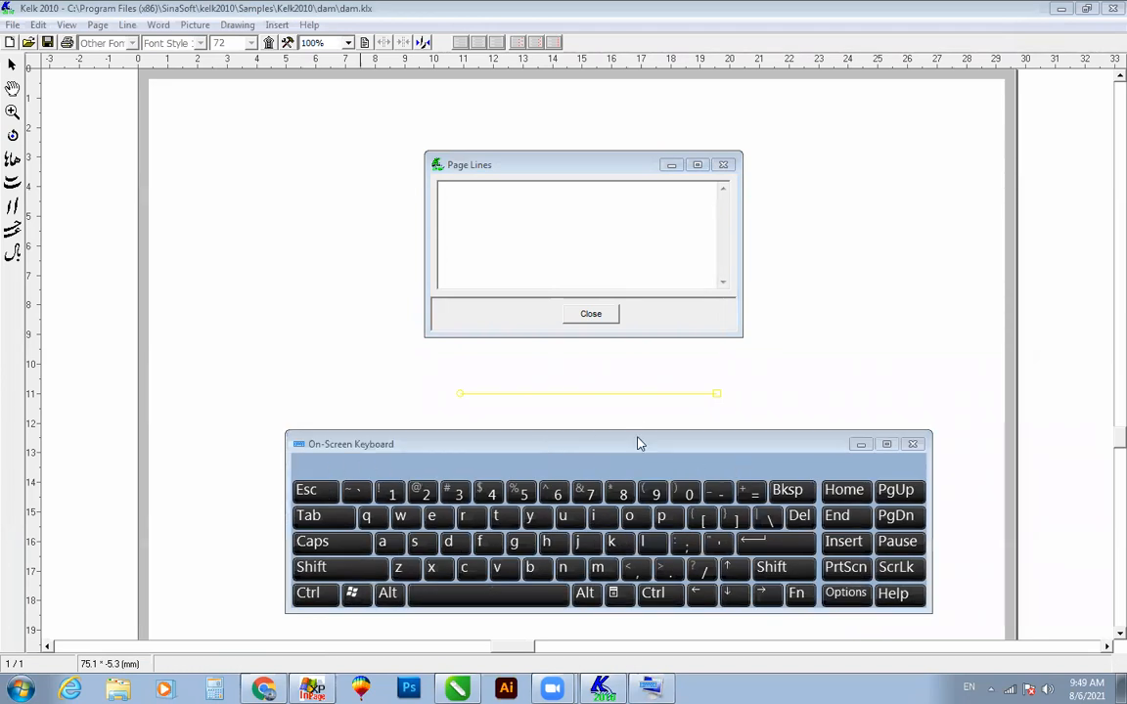
pyautogui.press('shift')
pyautogui.hotkey('alt', 'shift')
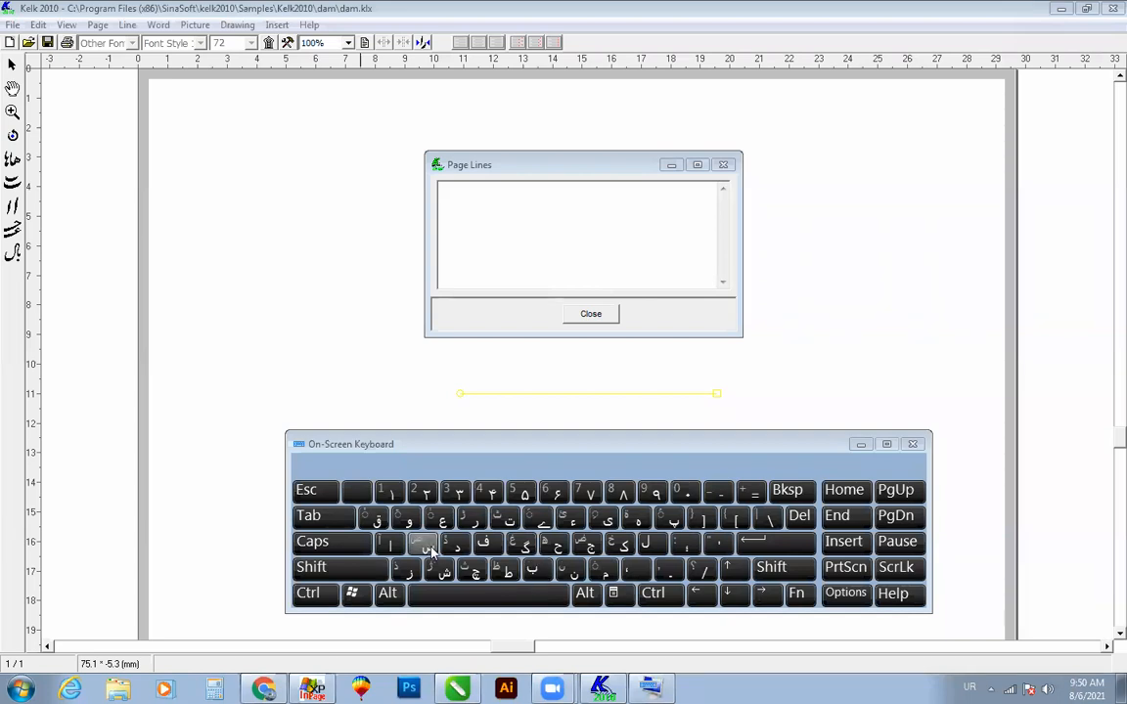
# Step: Enter "بسم الل" in the Page Lines text using the on-screen Urdu layout
pyautogui.click(672, 234)
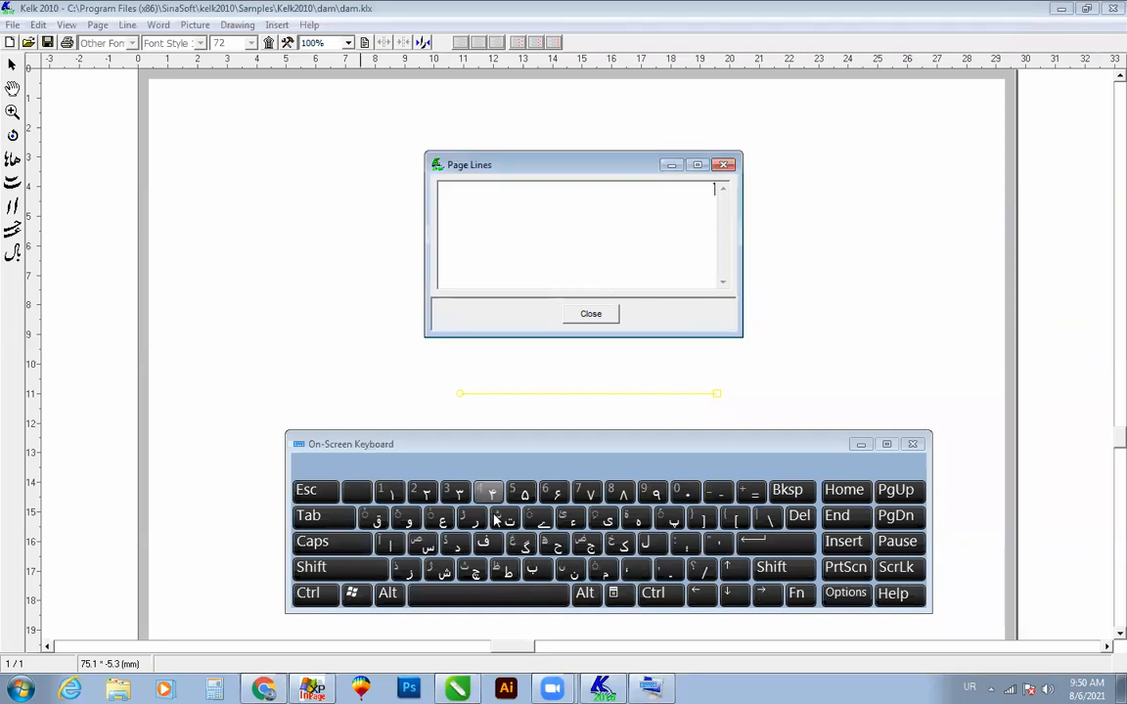
pyautogui.click(533, 570)
pyautogui.click(428, 543)
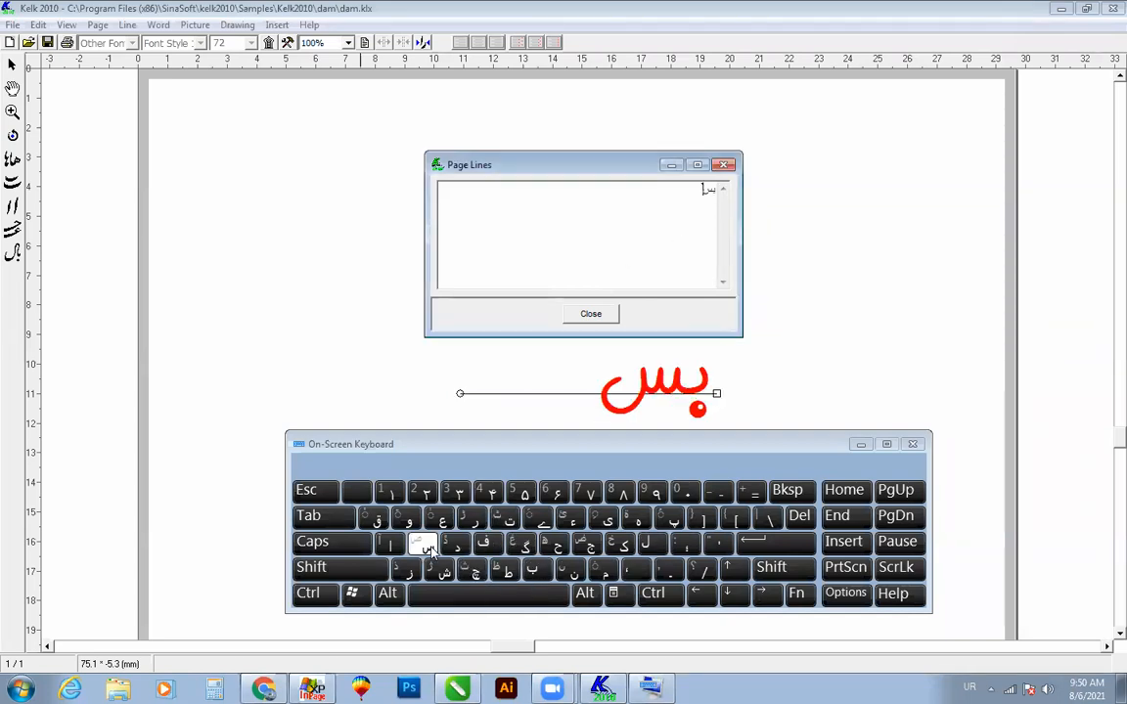
pyautogui.click(600, 570)
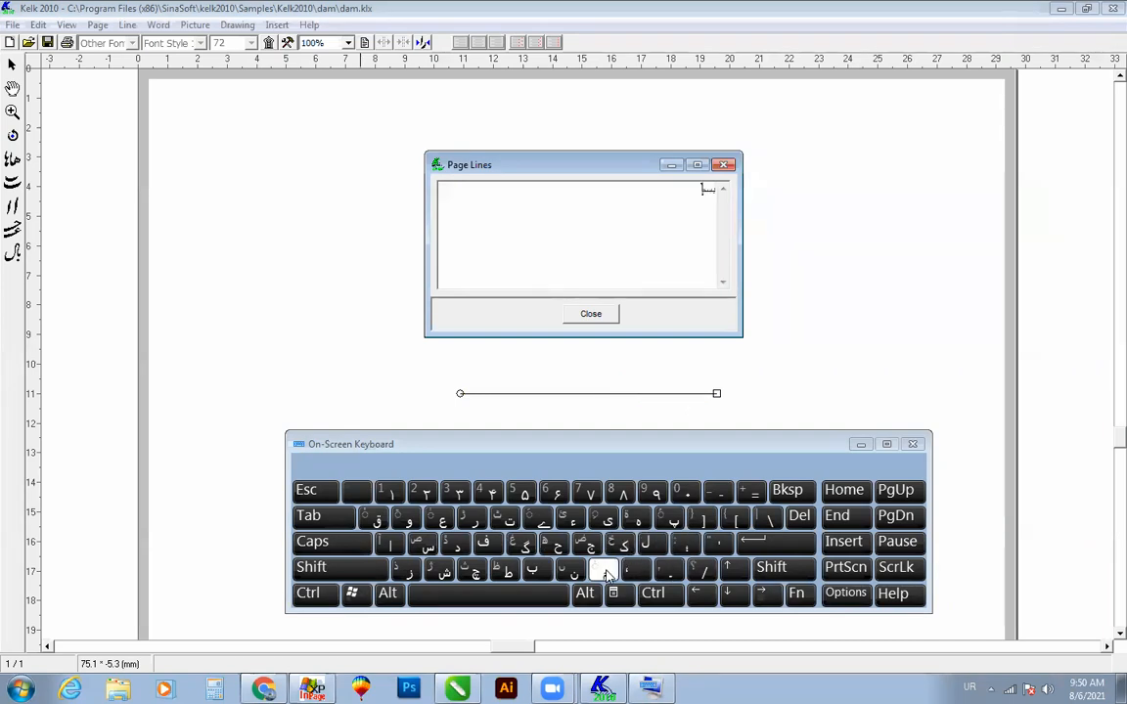
pyautogui.click(466, 597)
pyautogui.click(390, 543)
pyautogui.click(647, 541)
pyautogui.click(648, 541)
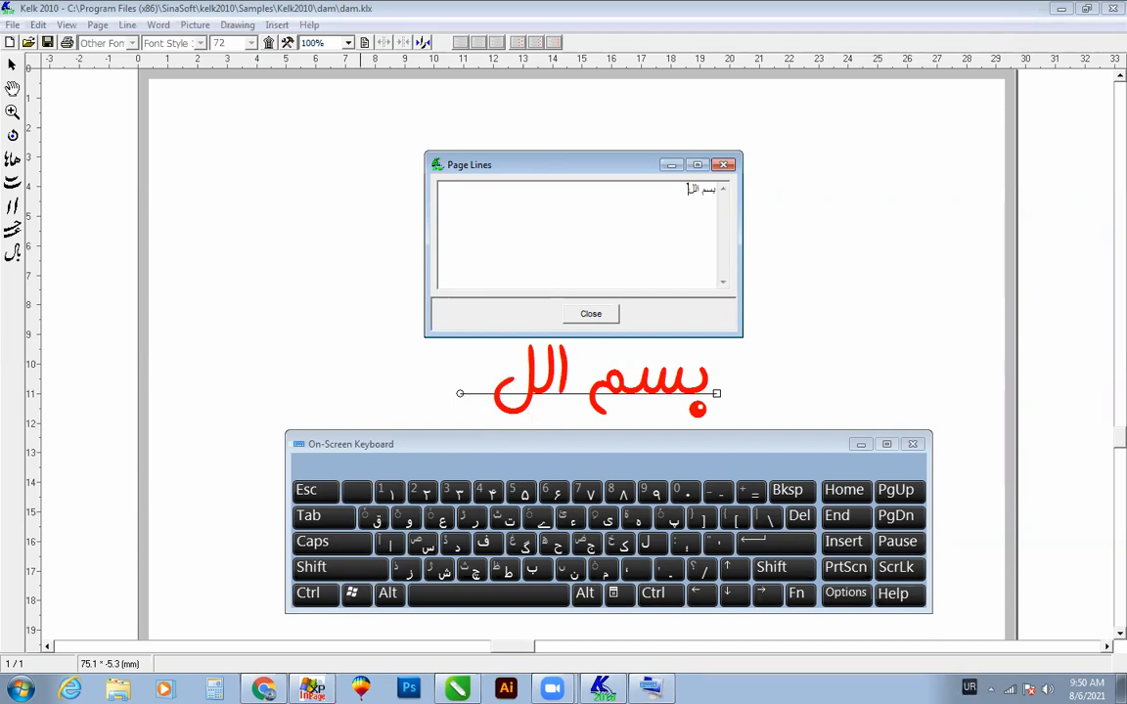
# Step: Switch the keyboard to the Arabic layout and add the letter "ه" to complete the word "الله"
pyautogui.click(969, 688)
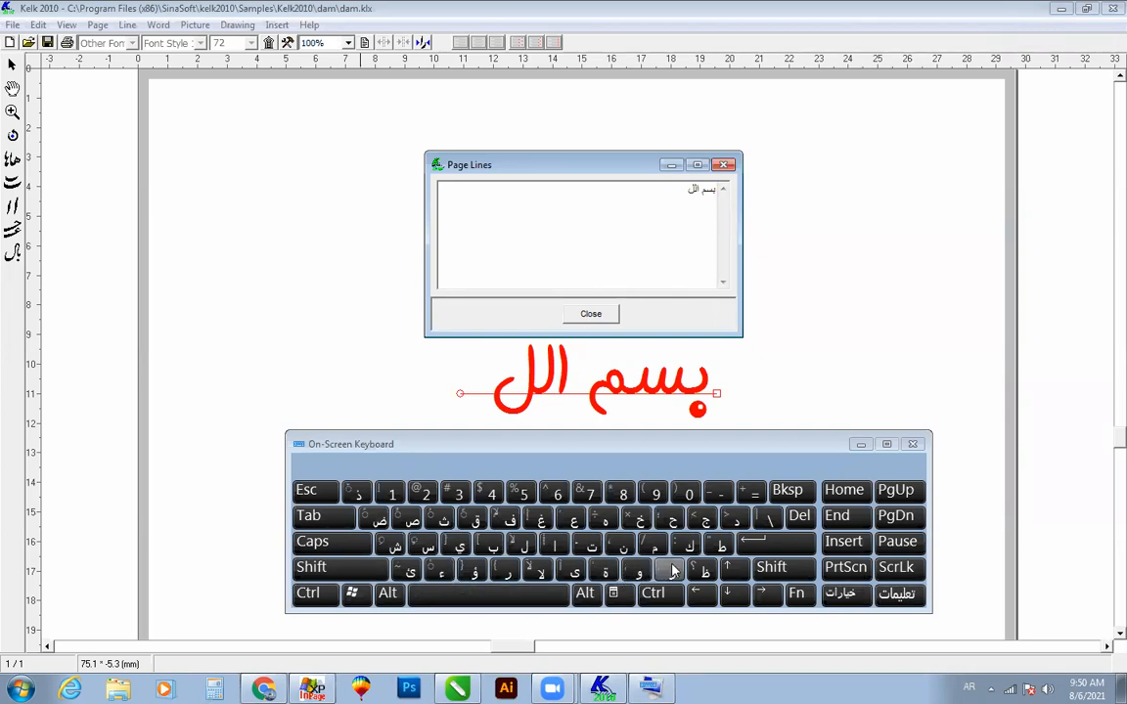
pyautogui.click(608, 520)
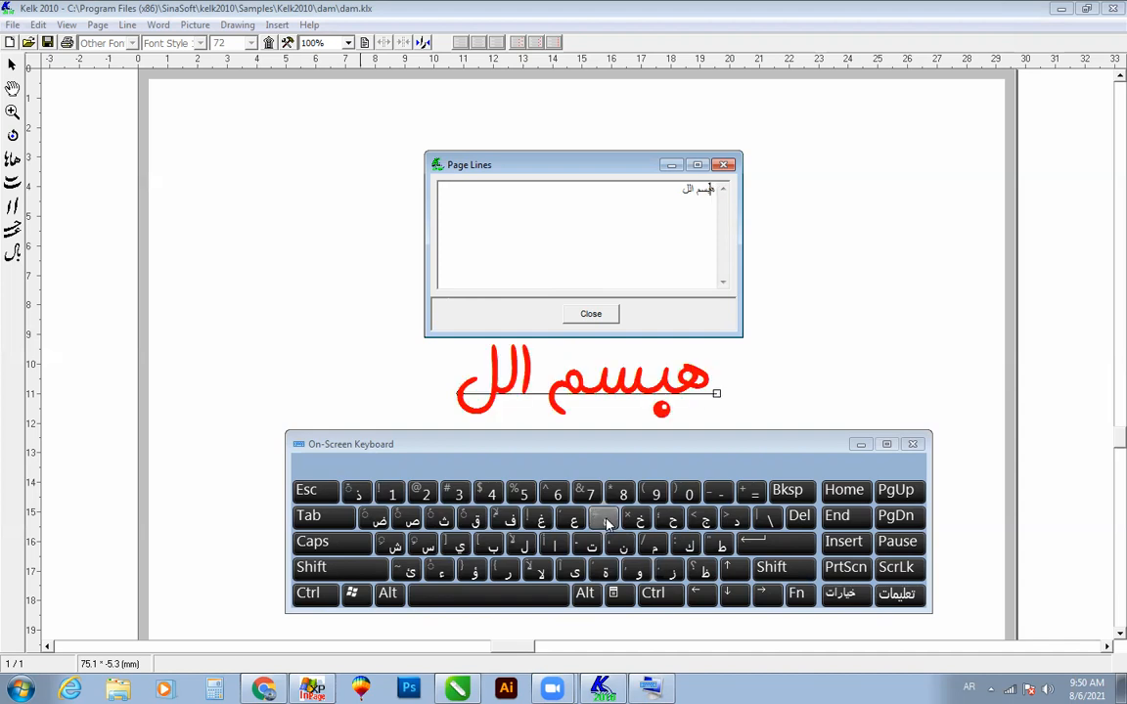
pyautogui.press('BackSpace')
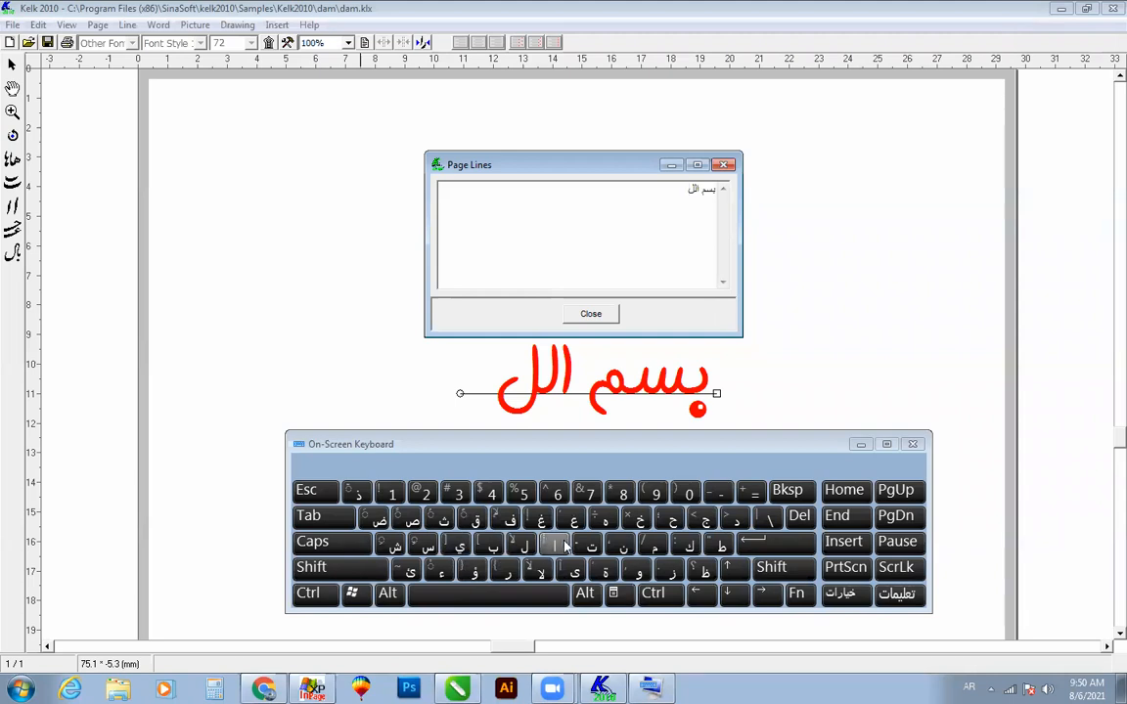
pyautogui.click(605, 523)
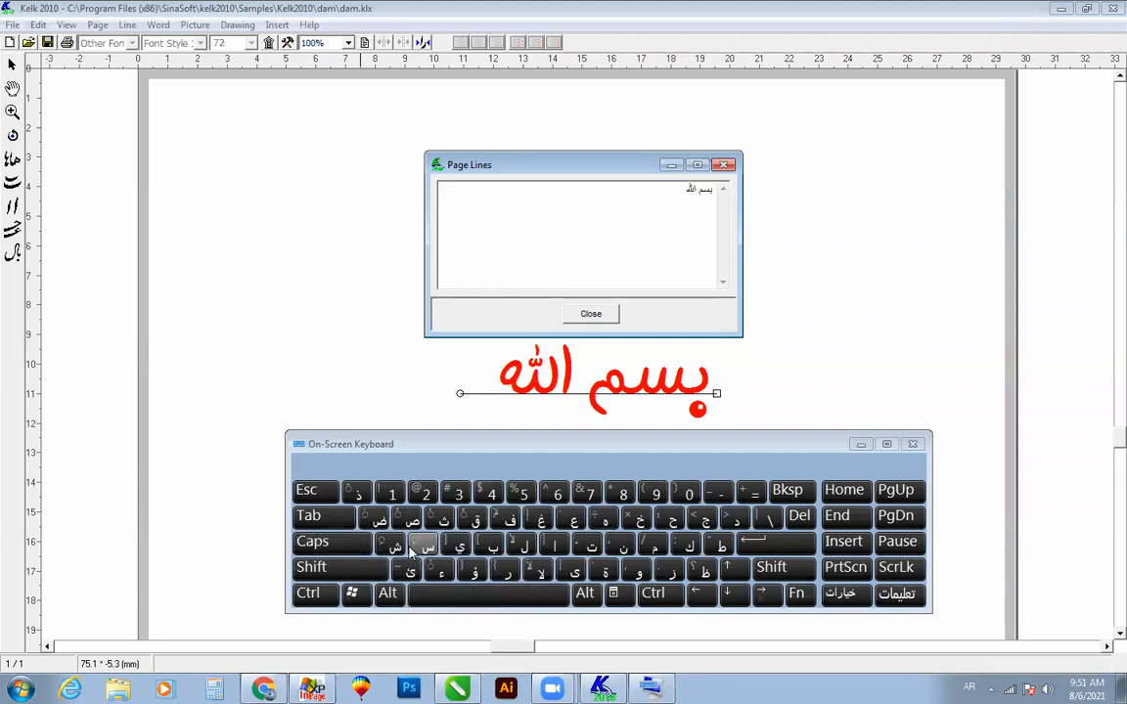
# Step: Add the word "الرحمان" after "بسم الله" in the Page Lines text
pyautogui.click(551, 548)
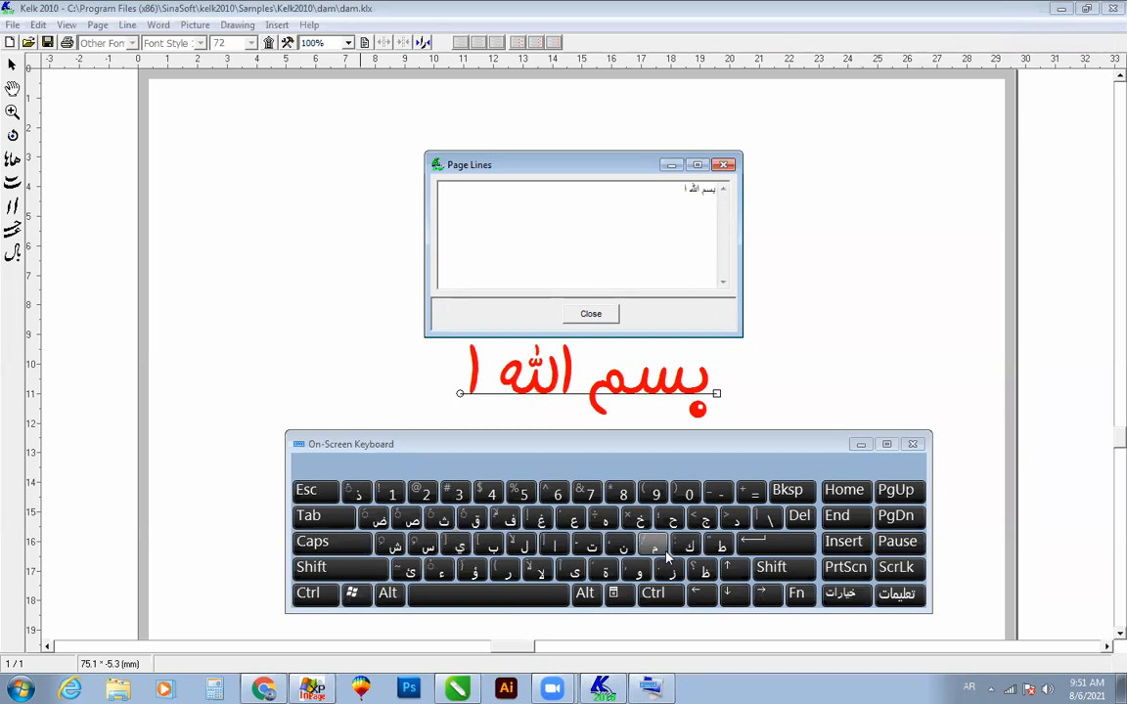
pyautogui.click(523, 546)
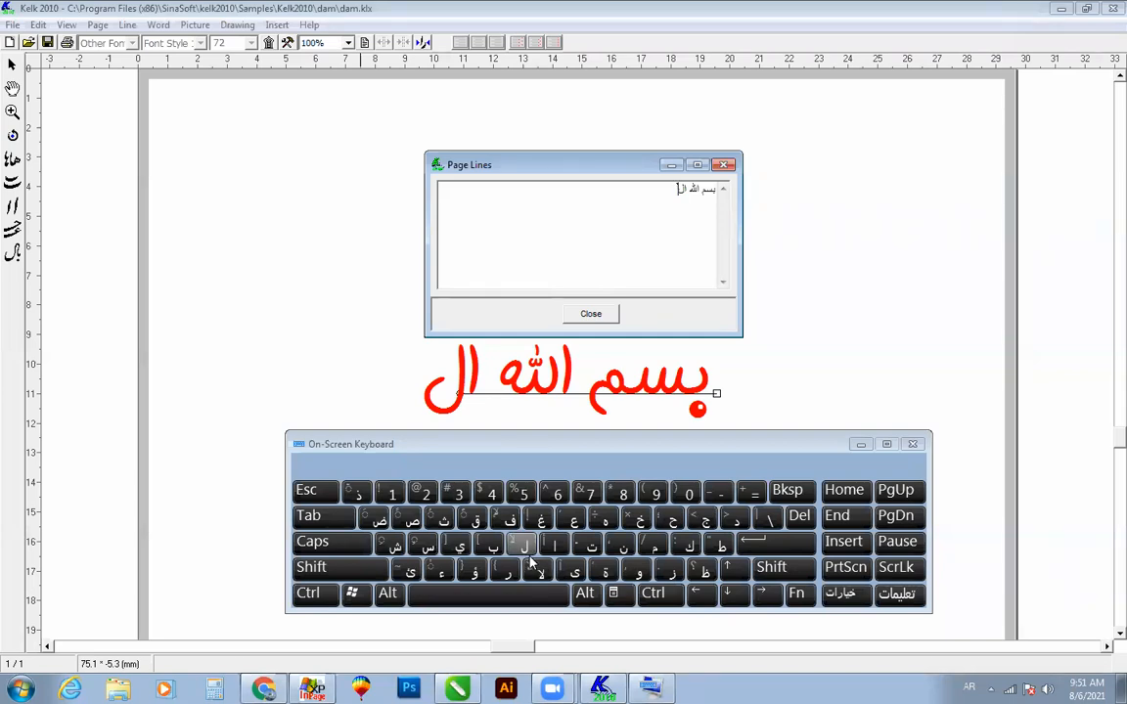
pyautogui.click(500, 577)
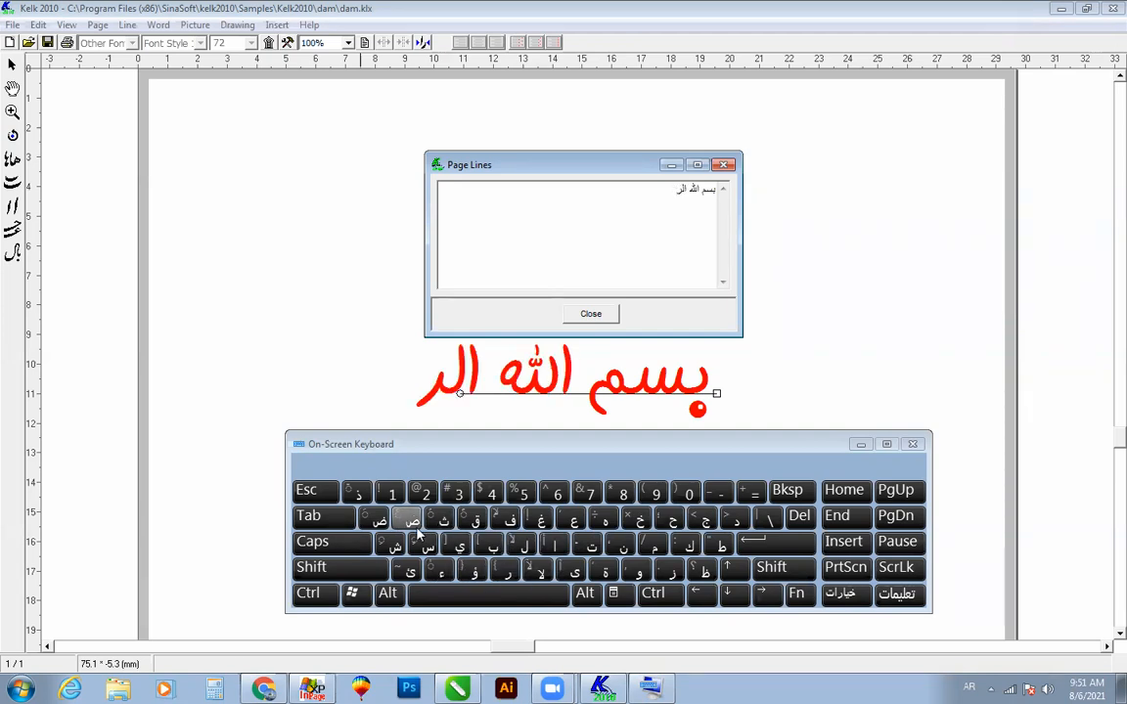
pyautogui.click(670, 518)
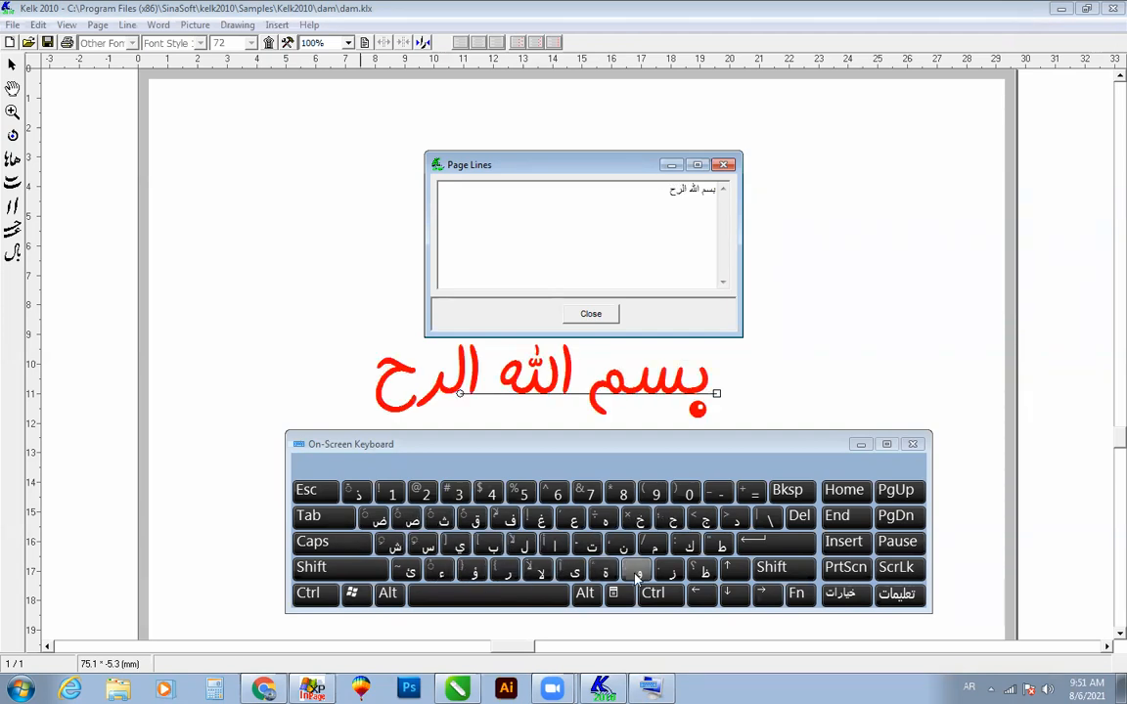
pyautogui.click(657, 554)
pyautogui.click(556, 546)
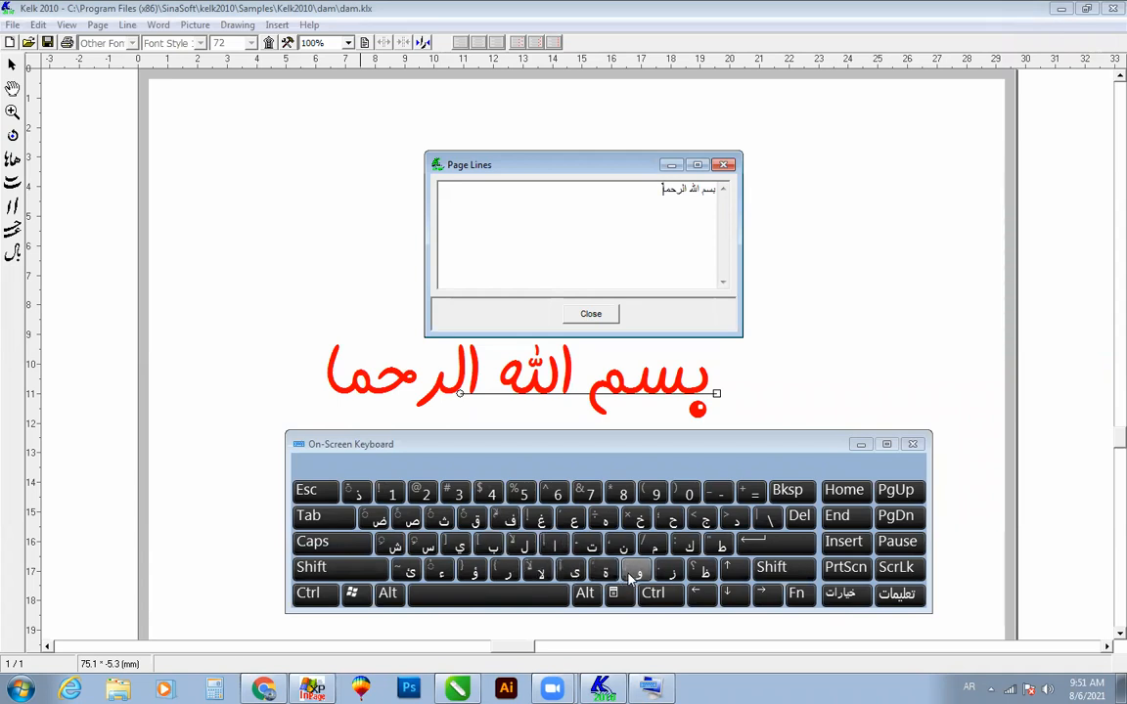
pyautogui.click(623, 545)
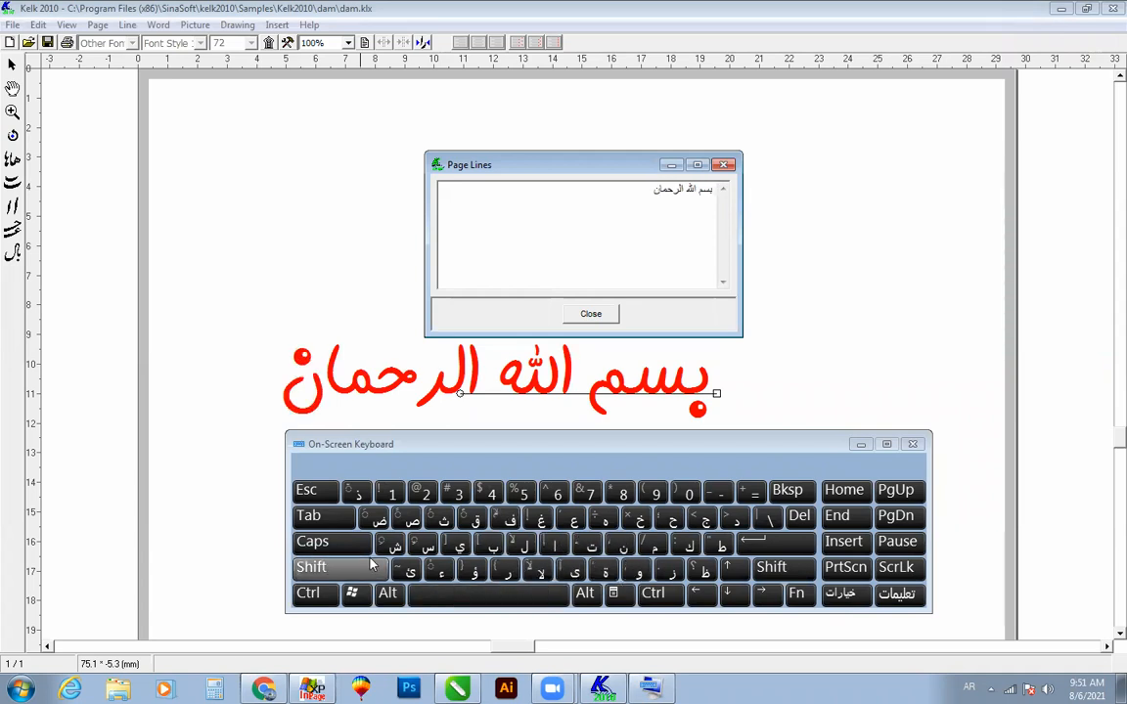
# Step: Add the final word "الرحیم", switching to the Urdu layout, and put away the keyboard and Page Lines windows
pyautogui.click(551, 546)
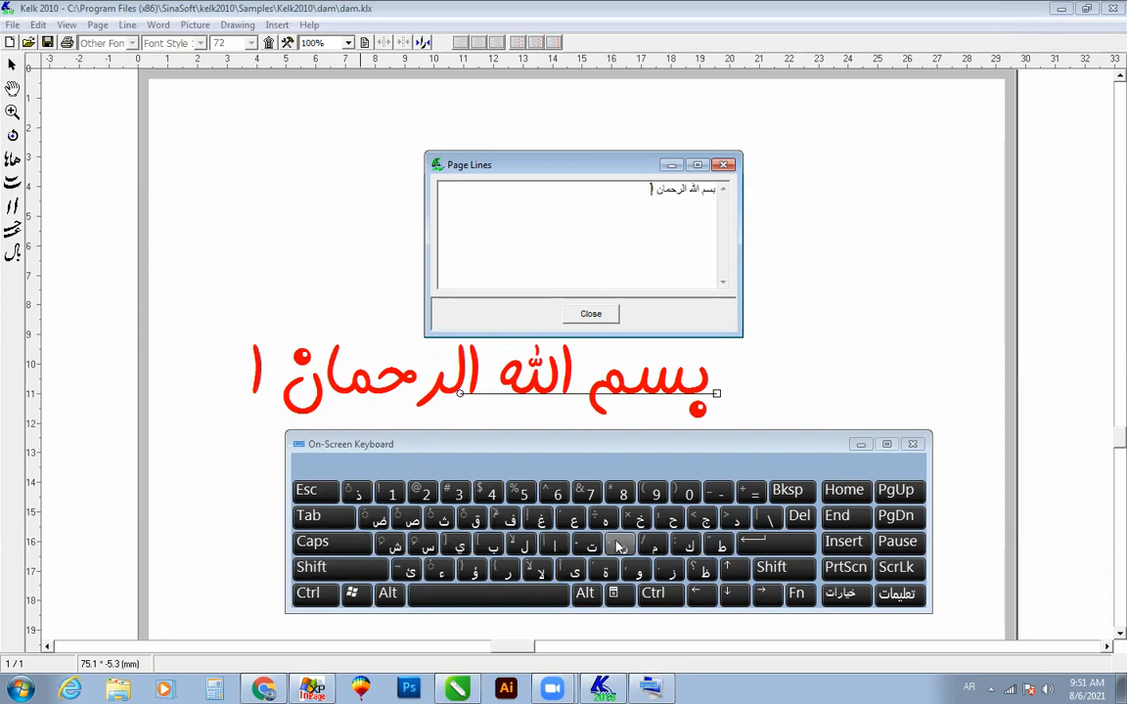
pyautogui.hotkey('alt', 'shift')
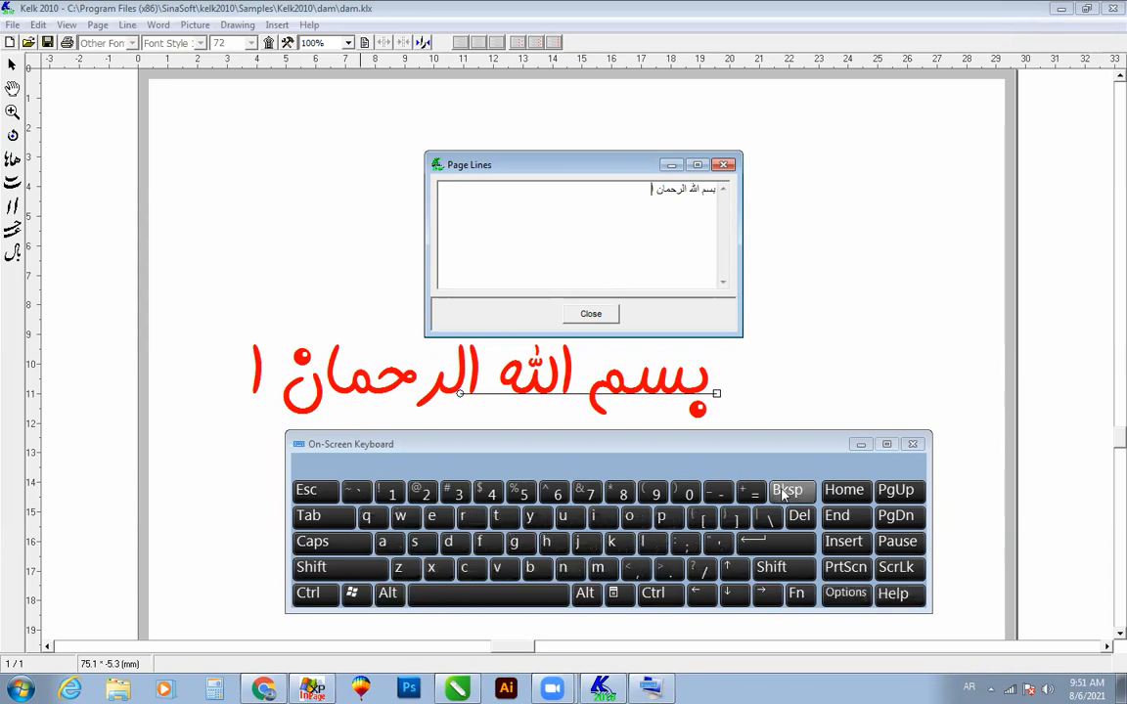
pyautogui.hotkey('alt', 'shift')
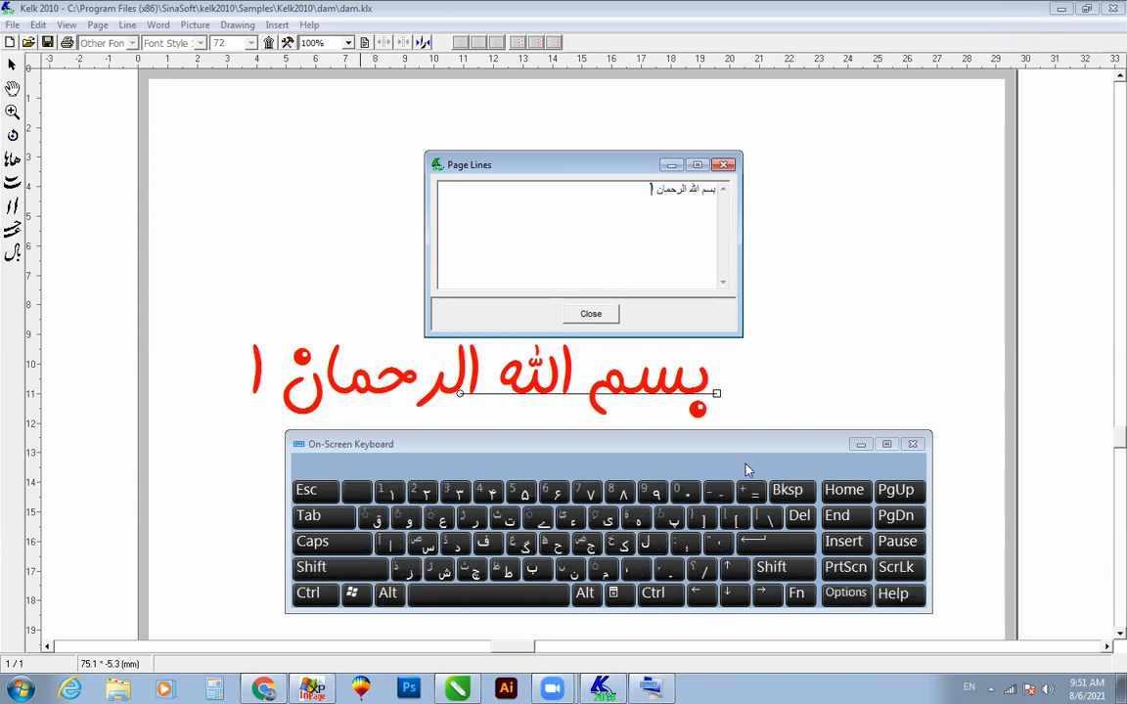
pyautogui.write('لر')
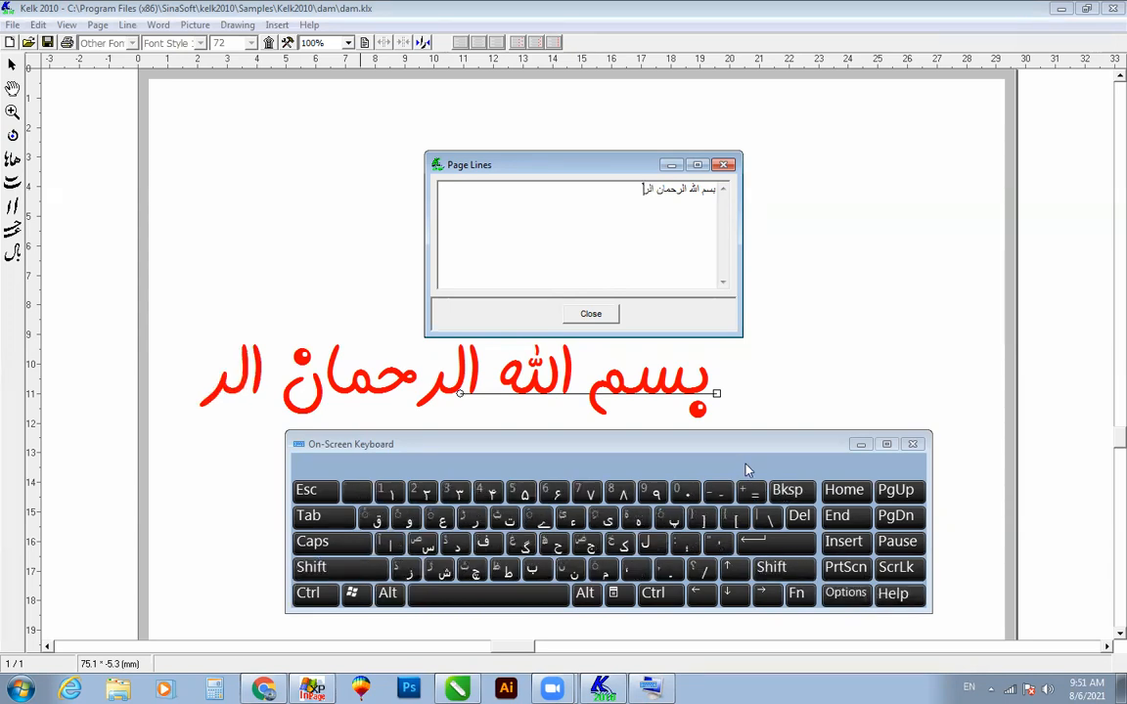
pyautogui.write('حیم')
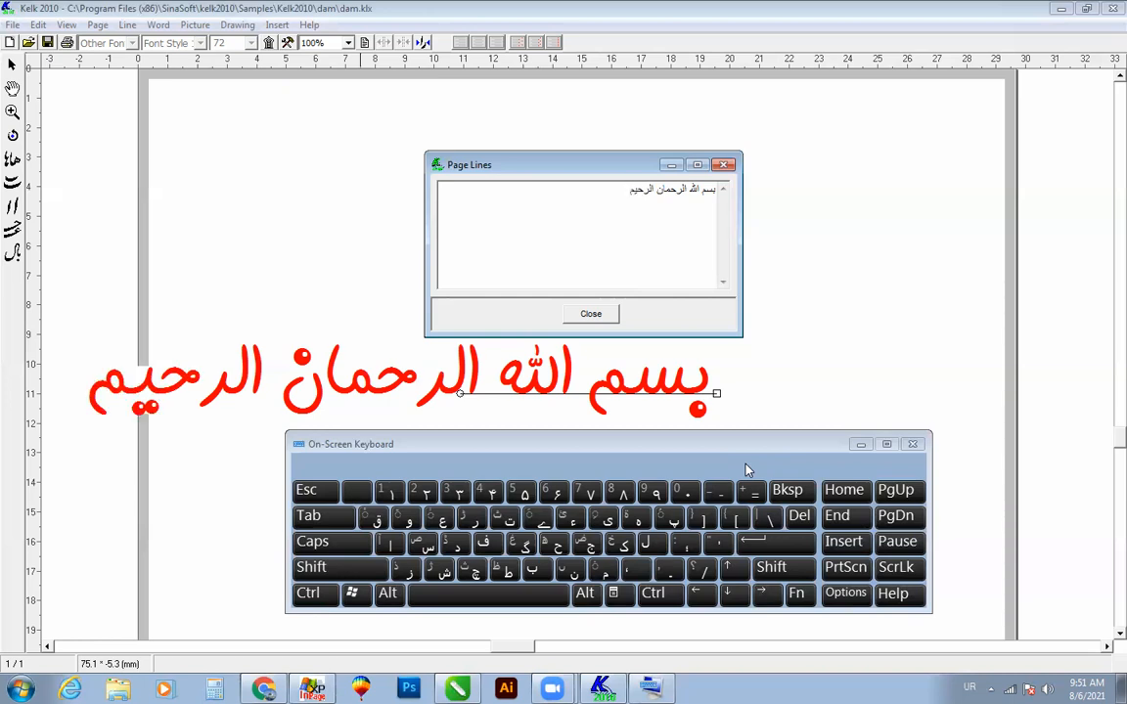
pyautogui.click(860, 445)
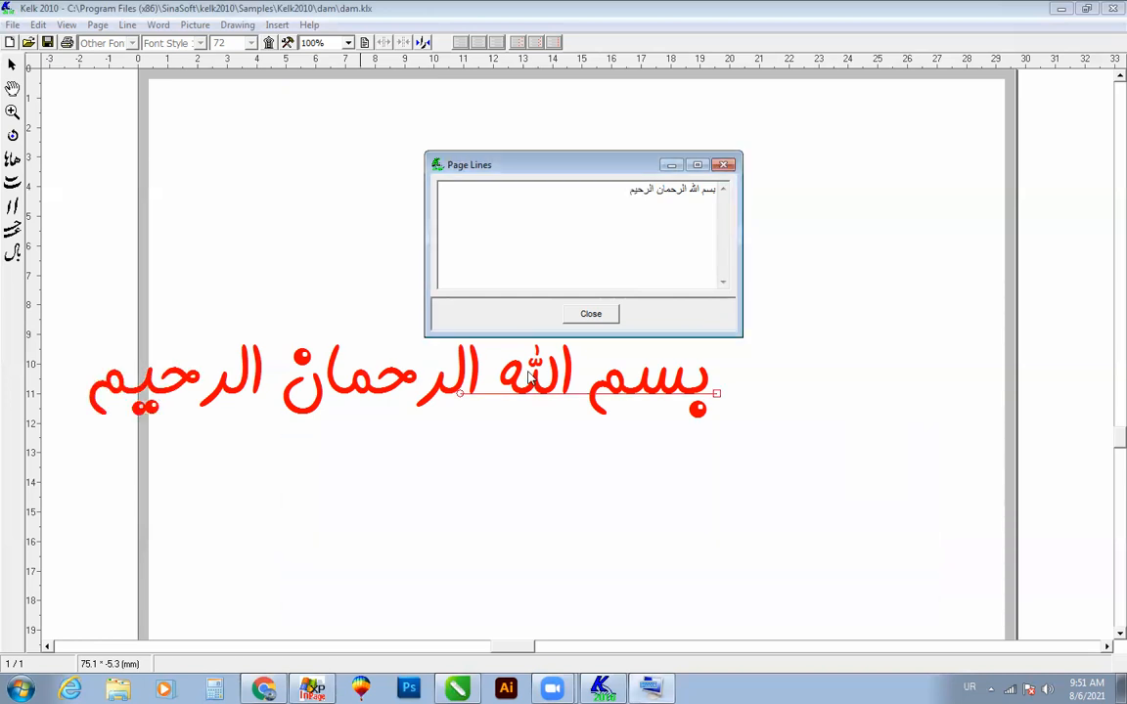
pyautogui.click(590, 314)
# Step: Lengthen the text's baseline and move the line inside the page, spanning about 3.5 to 25.5 cm on the ruler
pyautogui.moveTo(460, 394); pyautogui.dragTo(62, 411)
pyautogui.moveTo(717, 396); pyautogui.dragTo(889, 359)
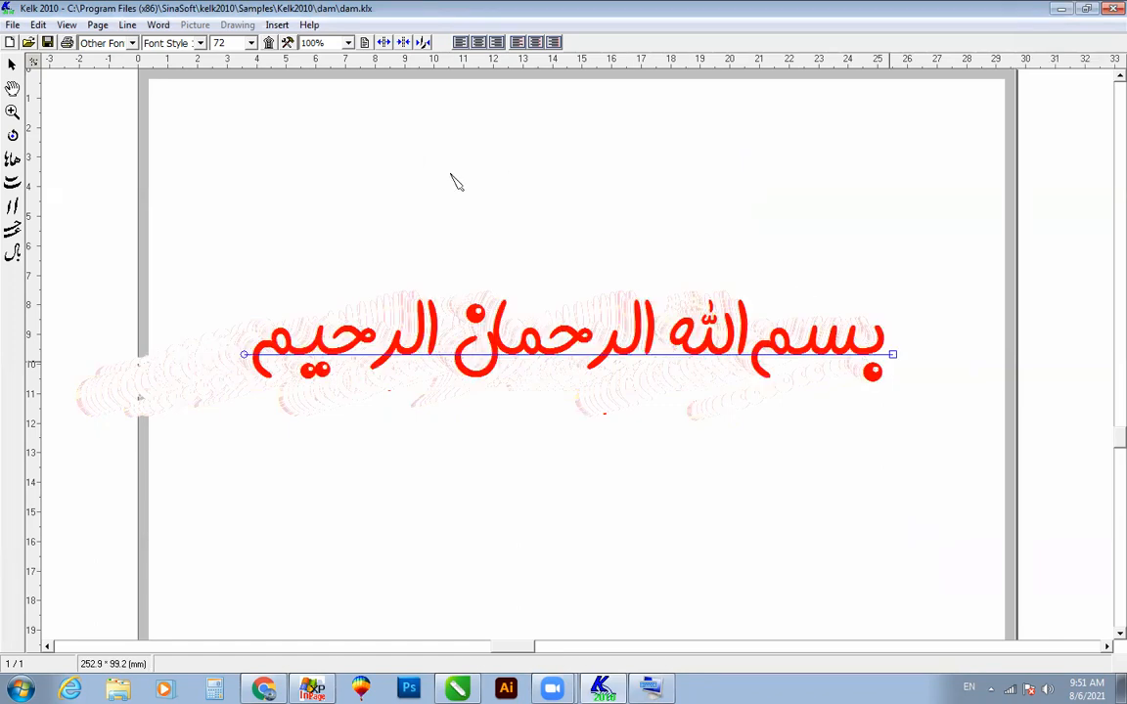
pyautogui.click(892, 356)
pyautogui.click(251, 43)
pyautogui.moveTo(255, 113)
pyautogui.mouseDown()
pyautogui.moveTo(253, 96)
pyautogui.moveTo(254, 116)
pyautogui.mouseUp()
pyautogui.click(201, 44)
pyautogui.click(202, 44)
pyautogui.click(202, 44)
# Step: Set the font of the text line to Nastaligh
pyautogui.click(132, 43)
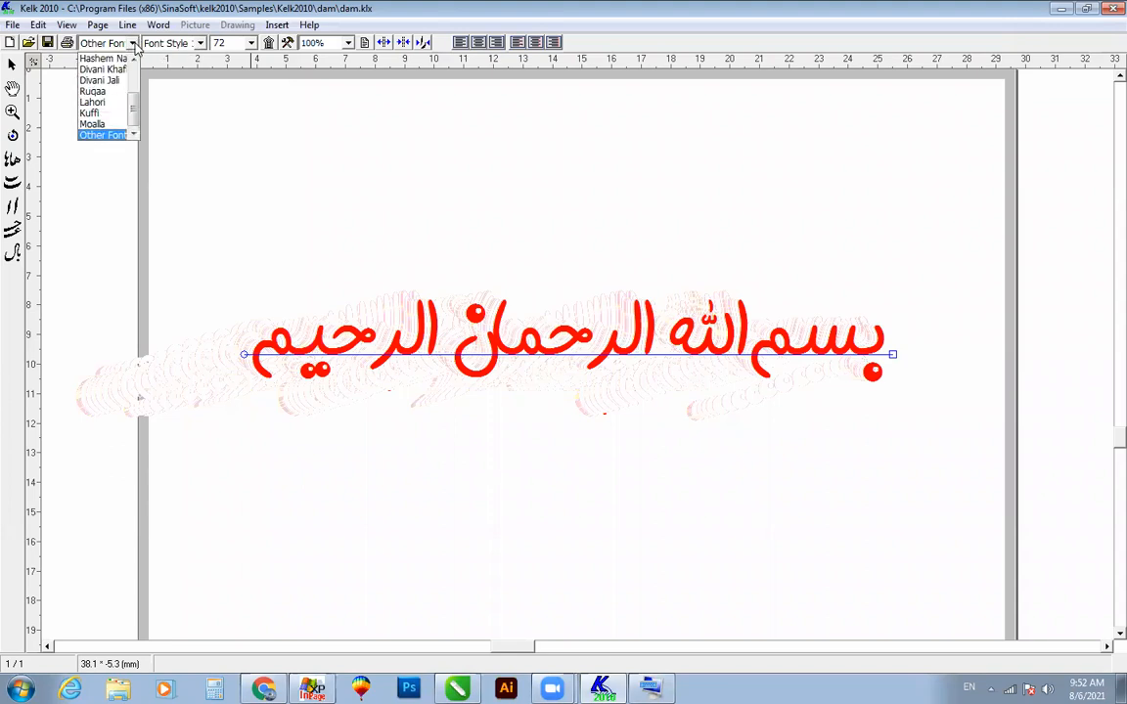
pyautogui.moveTo(134, 110); pyautogui.dragTo(134, 65)
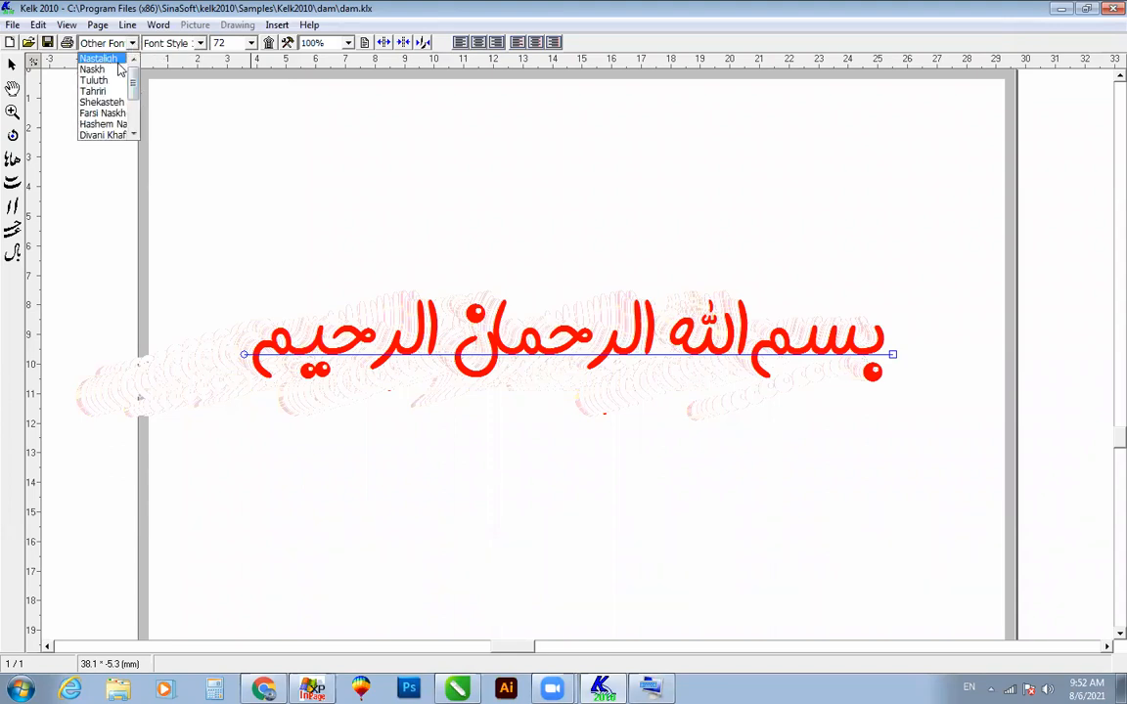
pyautogui.click(103, 59)
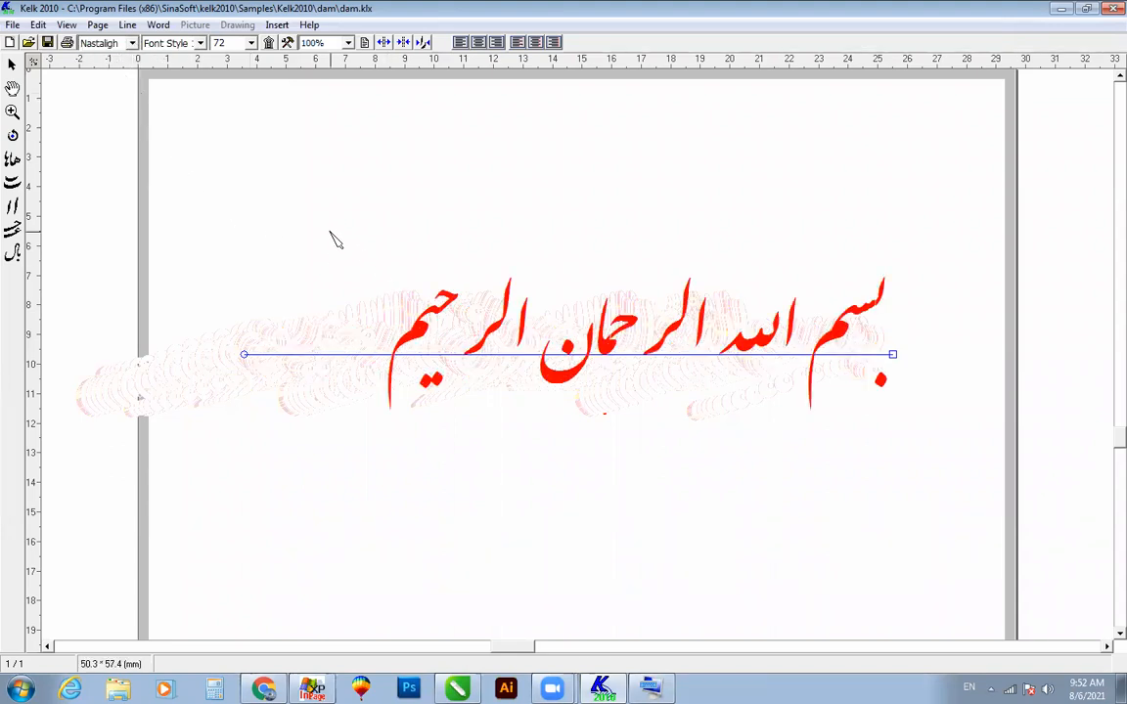
# Step: Zoom in on the Nastaligh text line so the whole phrase fills the view
pyautogui.moveTo(286, 196); pyautogui.dragTo(939, 466)
pyautogui.scroll(-2, 673, 391)
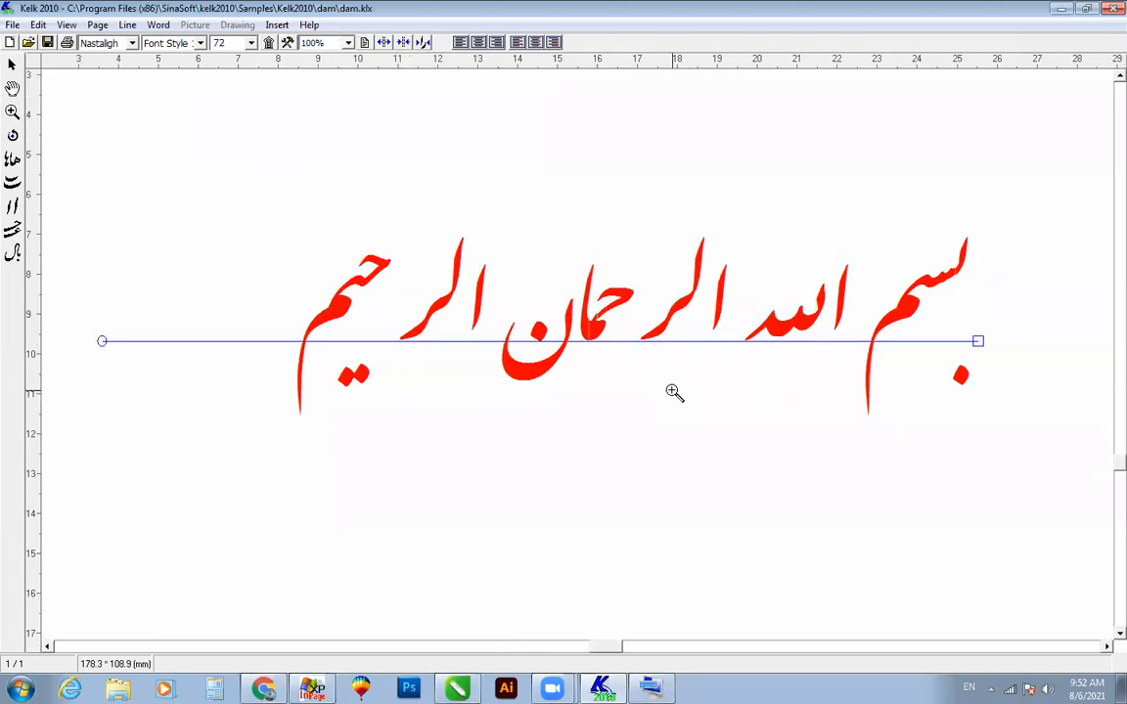
pyautogui.scroll(-1, 773, 414)
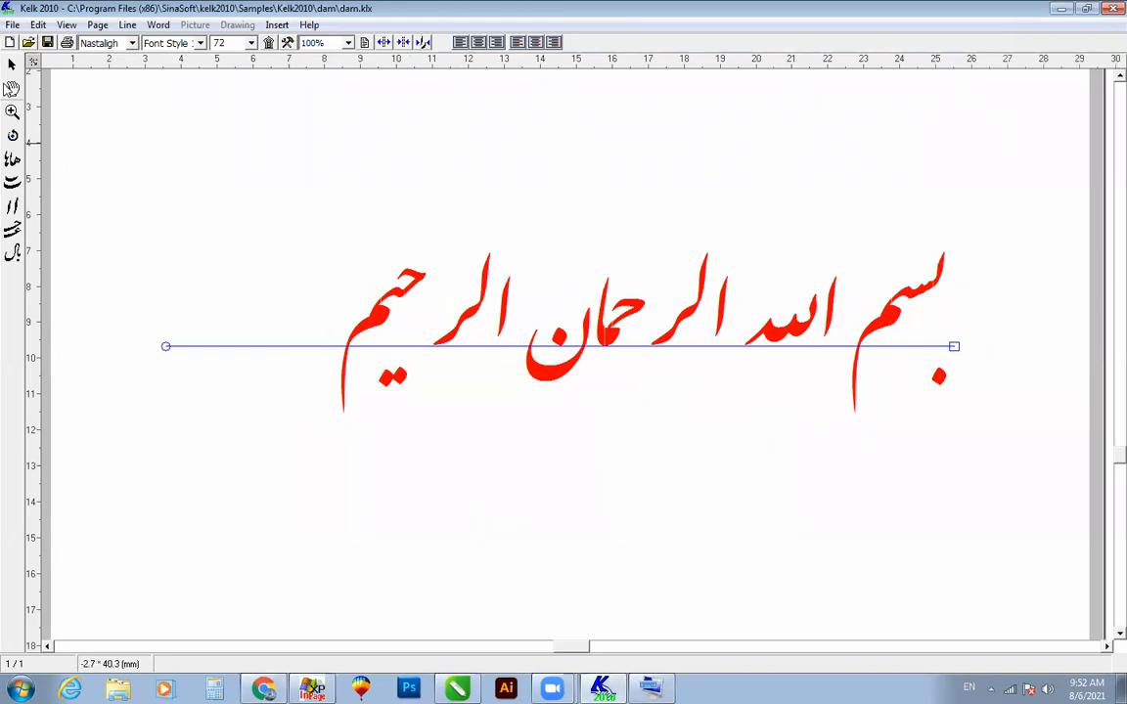
# Step: Replace the joined "لله" in "الله" with an alternative Nastaligh letter shape
pyautogui.click(802, 337)
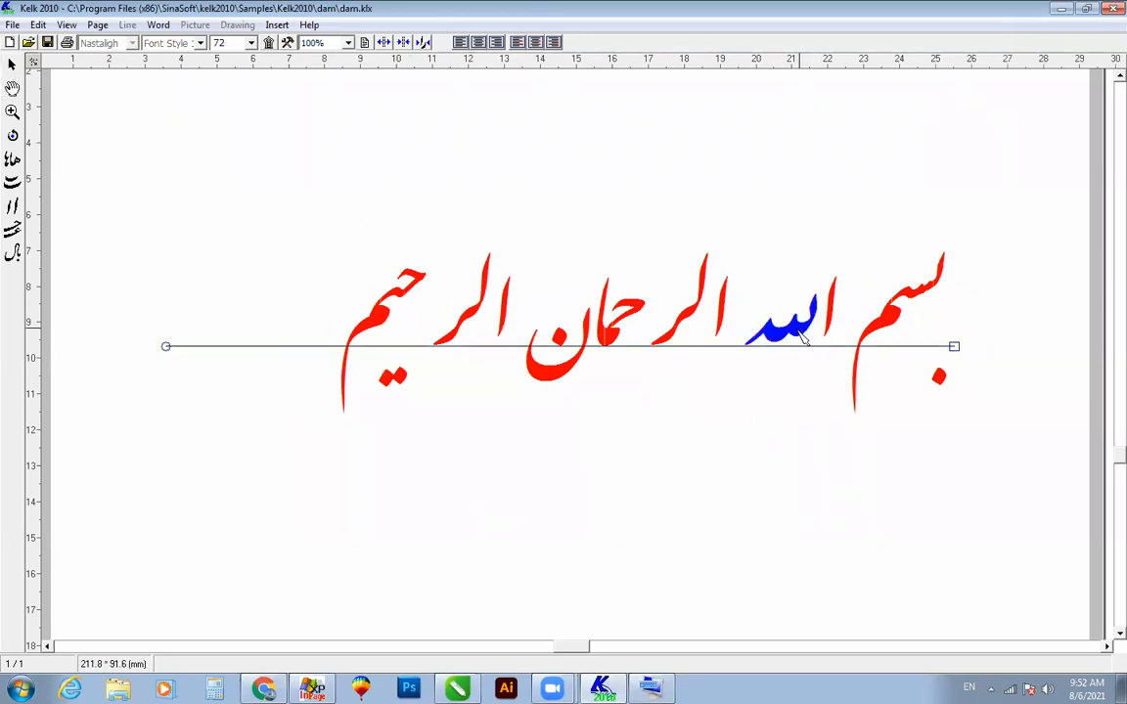
pyautogui.rightClick(797, 339)
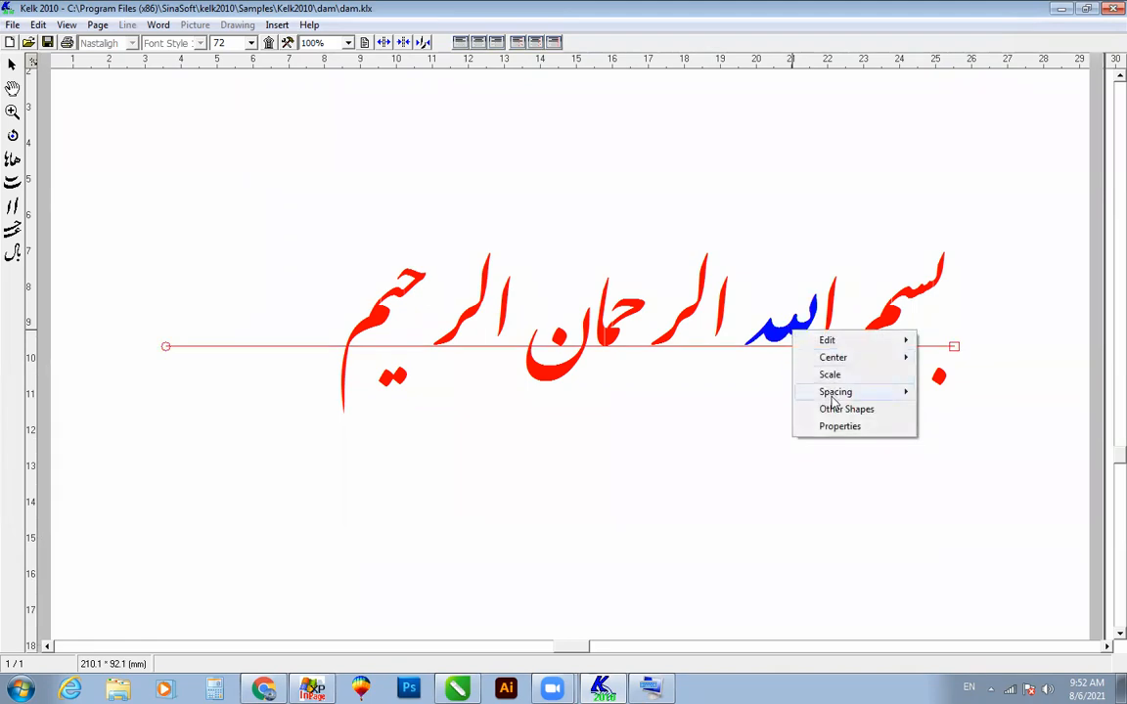
pyautogui.click(827, 409)
pyautogui.click(86, 111)
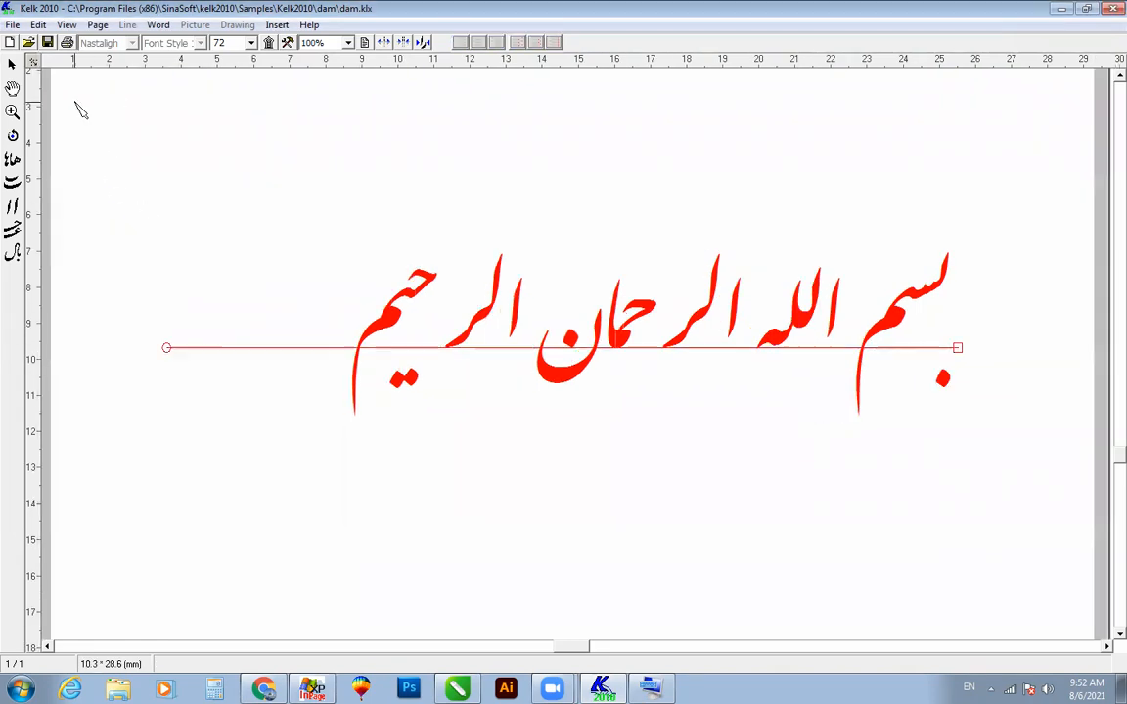
# Step: Move the alif of "الله" closer to "بسم" and pick a shape for "سم" from its alternatives
pyautogui.moveTo(760, 235); pyautogui.dragTo(857, 400)
pyautogui.moveTo(832, 308); pyautogui.dragTo(900, 321)
pyautogui.rightClick(919, 311)
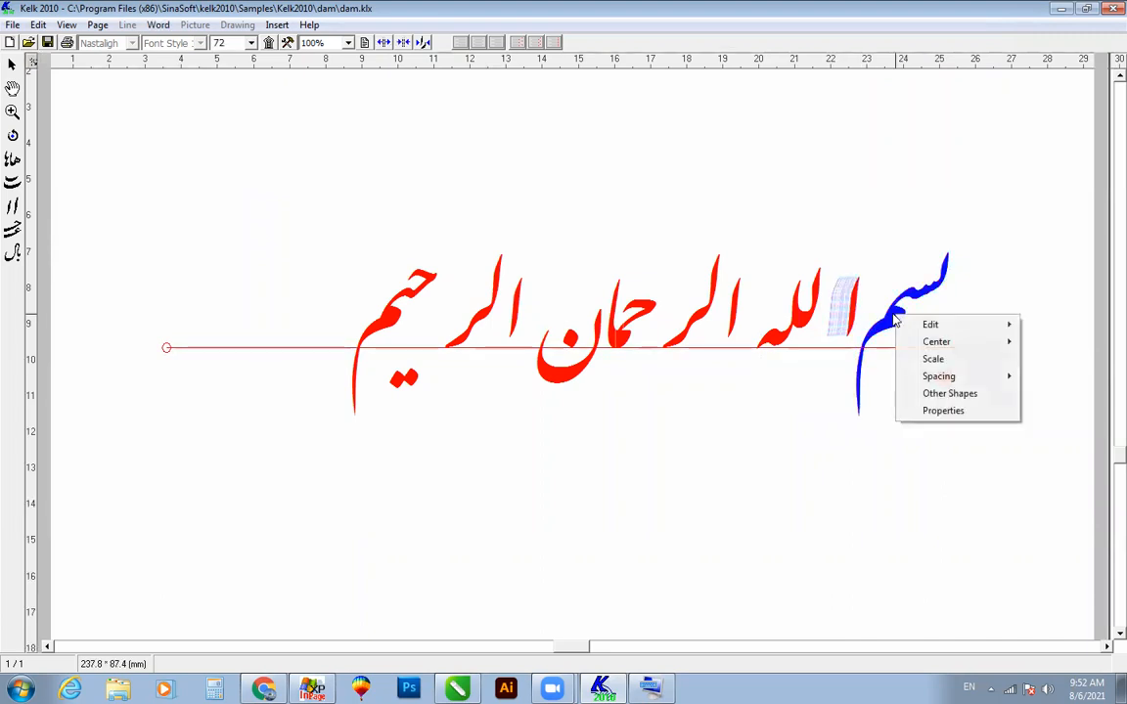
pyautogui.click(943, 393)
pyautogui.click(67, 114)
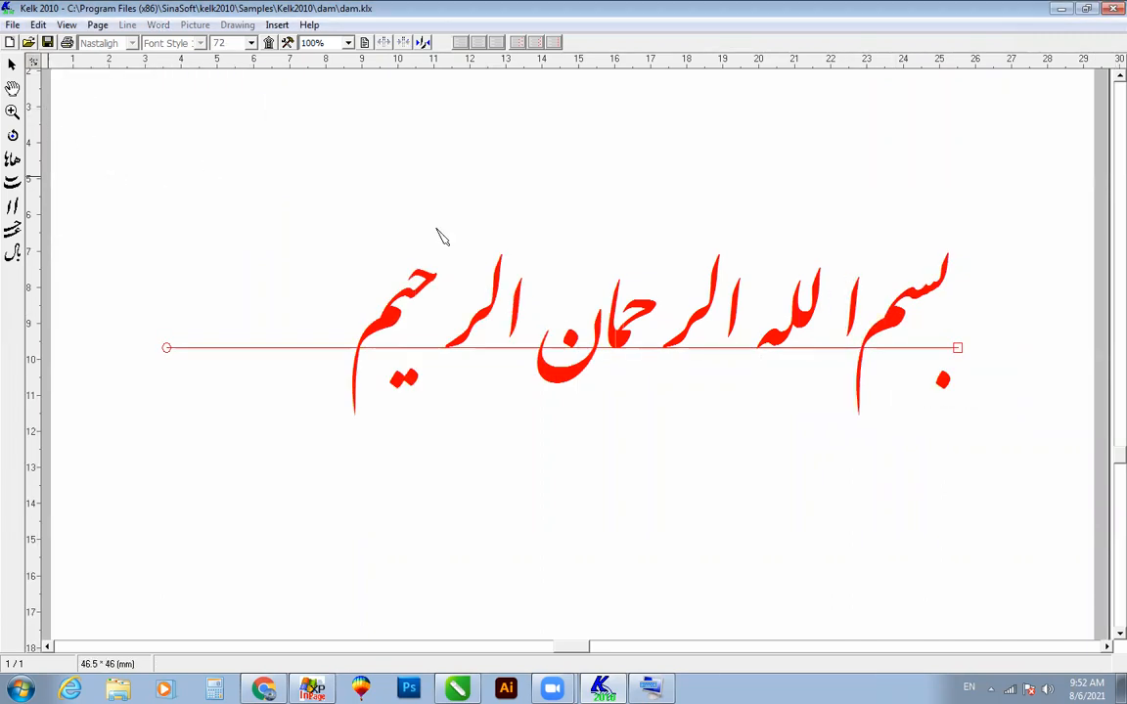
# Step: Replace the joined "حما" in "الرحمان" with its second alternative shape
pyautogui.rightClick(617, 342)
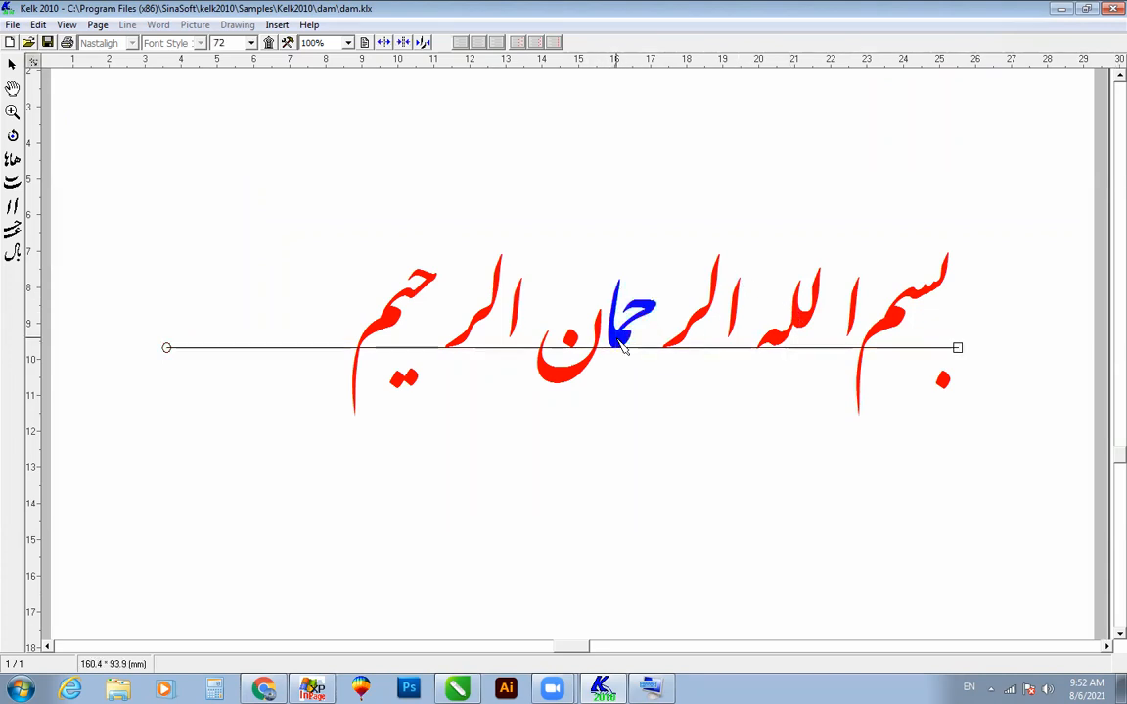
pyautogui.click(586, 455)
pyautogui.rightClick(622, 337)
pyautogui.click(667, 415)
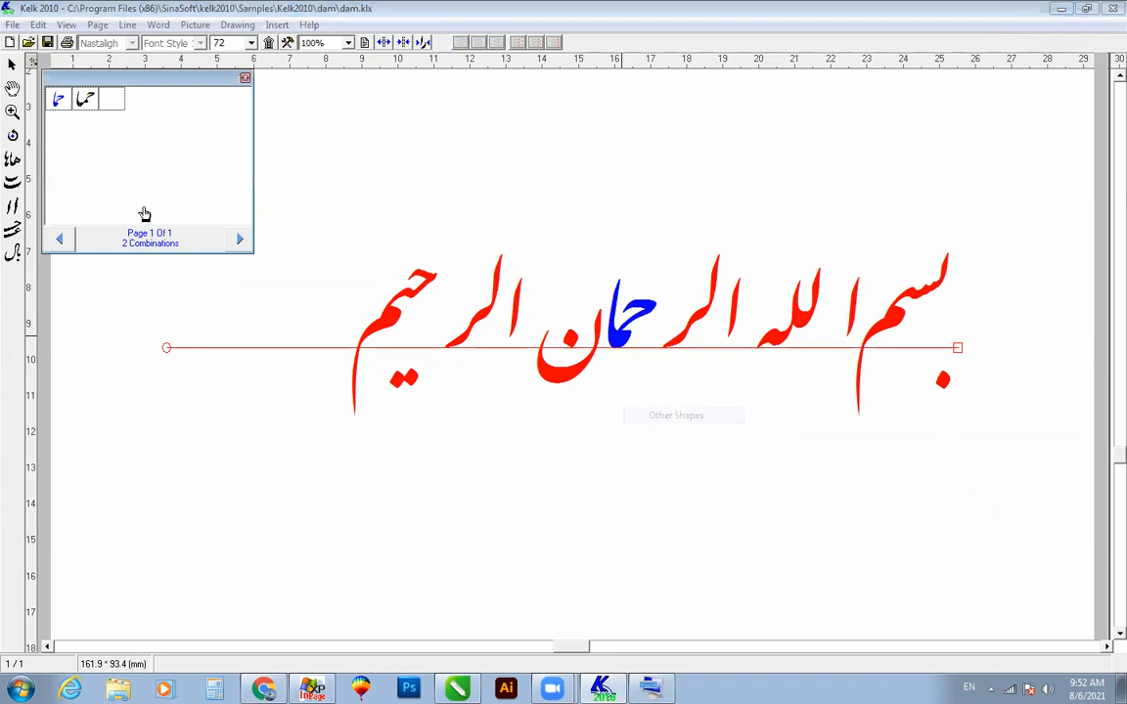
pyautogui.click(86, 99)
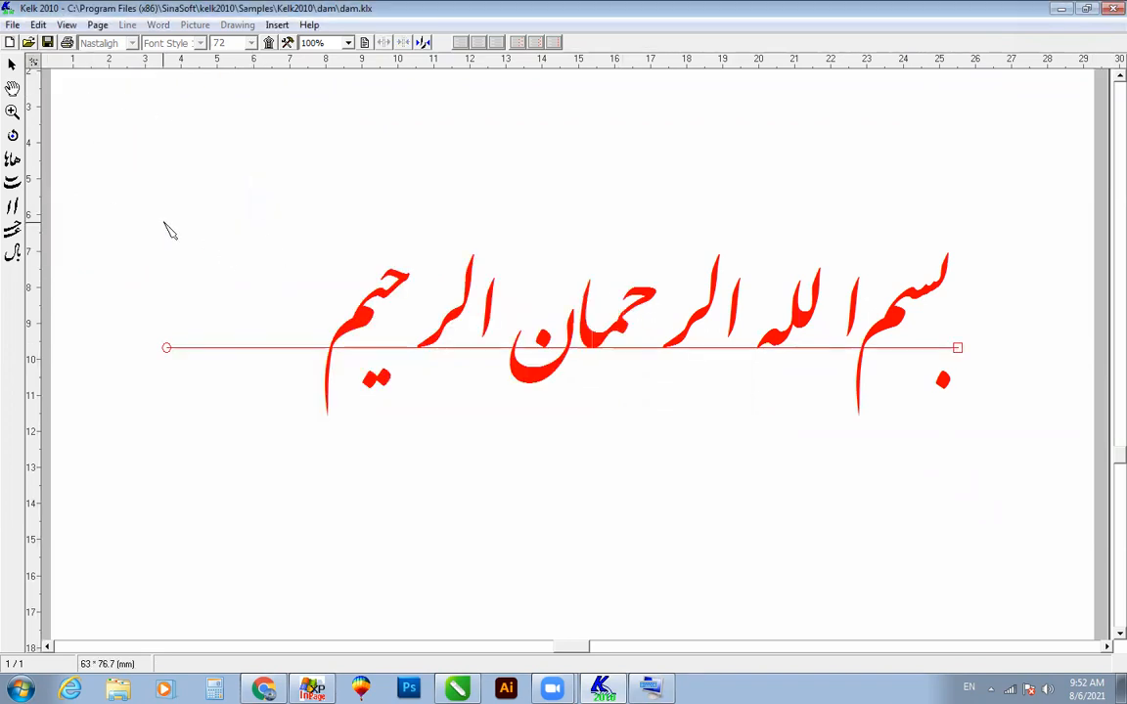
# Step: Move "الر" of "الرحمان" up against "الله" and bring "حما" close behind it
pyautogui.moveTo(766, 221); pyautogui.dragTo(699, 357)
pyautogui.moveTo(736, 309); pyautogui.dragTo(768, 305)
pyautogui.click(782, 402)
pyautogui.moveTo(631, 336); pyautogui.dragTo(692, 338)
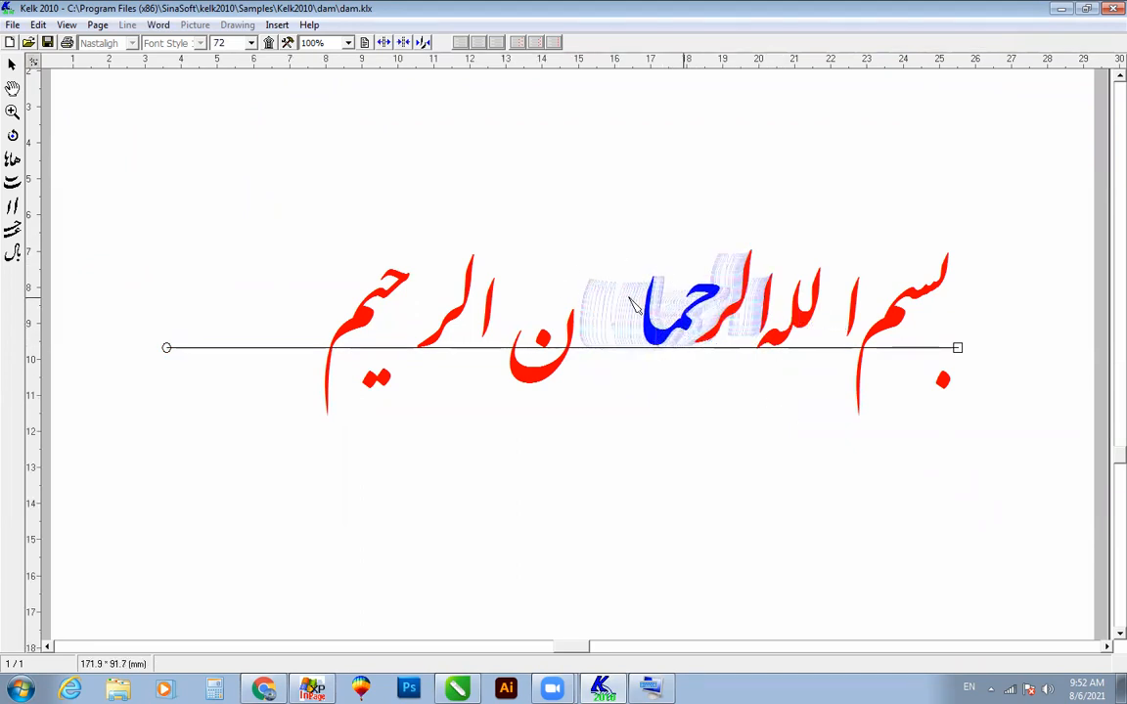
# Step: Stretch "حما", "حیم" and "بسم" with long elongated strokes
pyautogui.click(15, 233)
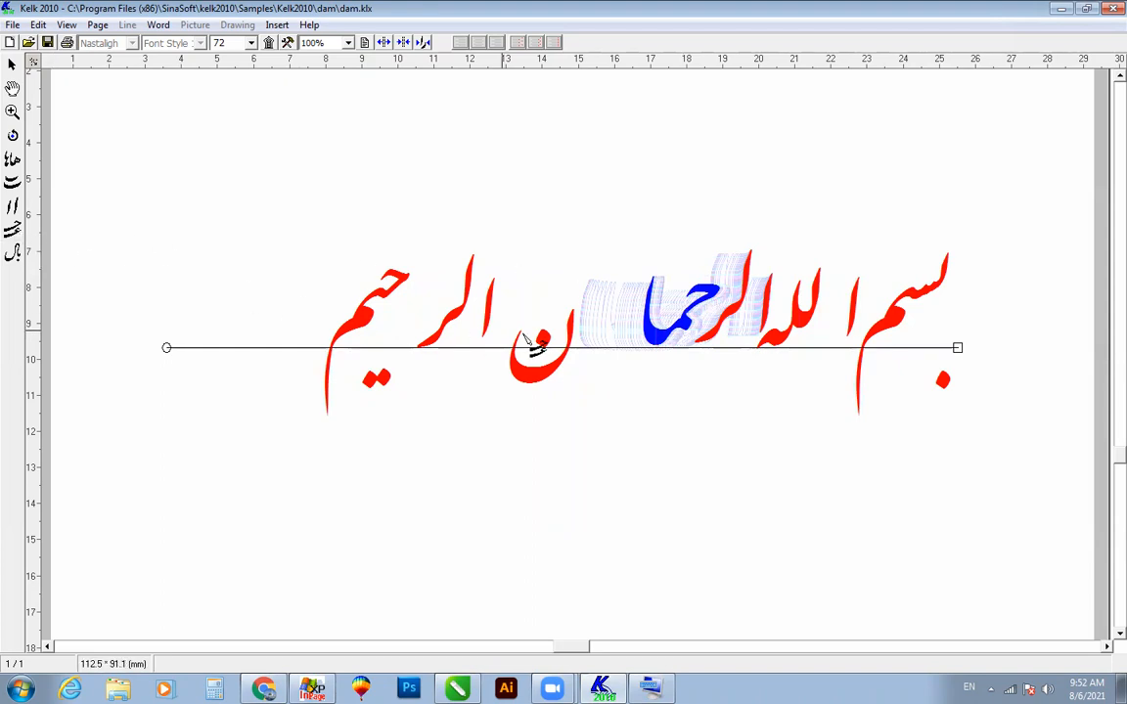
pyautogui.click(663, 339)
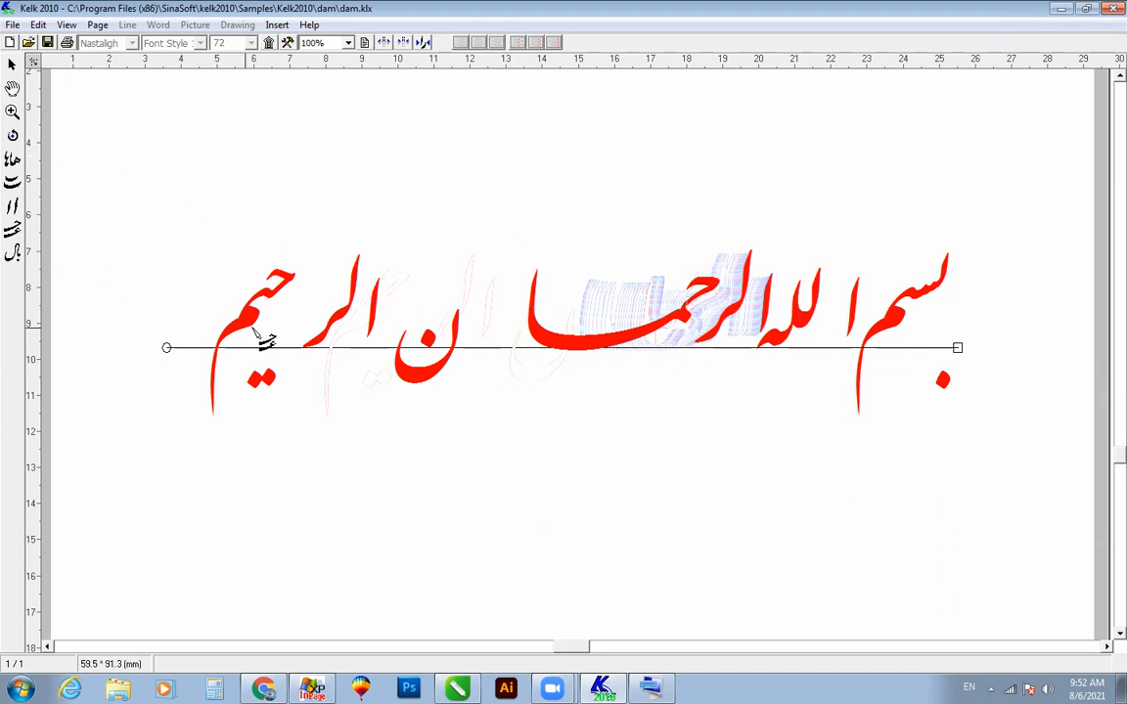
pyautogui.click(231, 299)
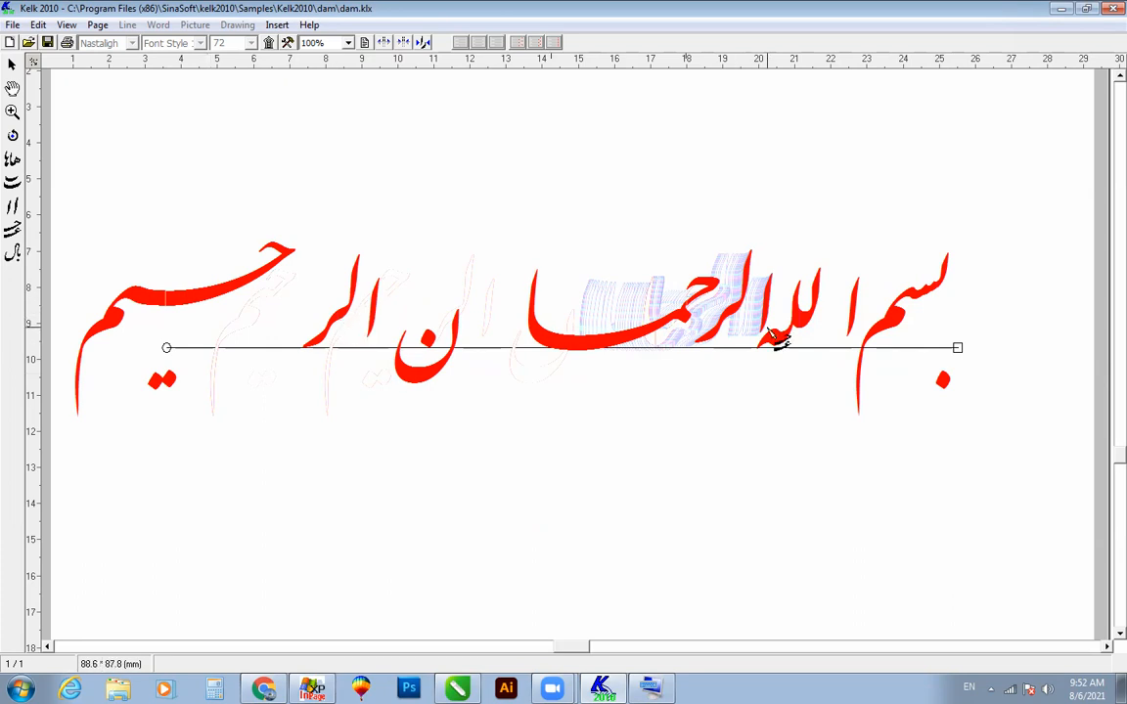
pyautogui.click(890, 316)
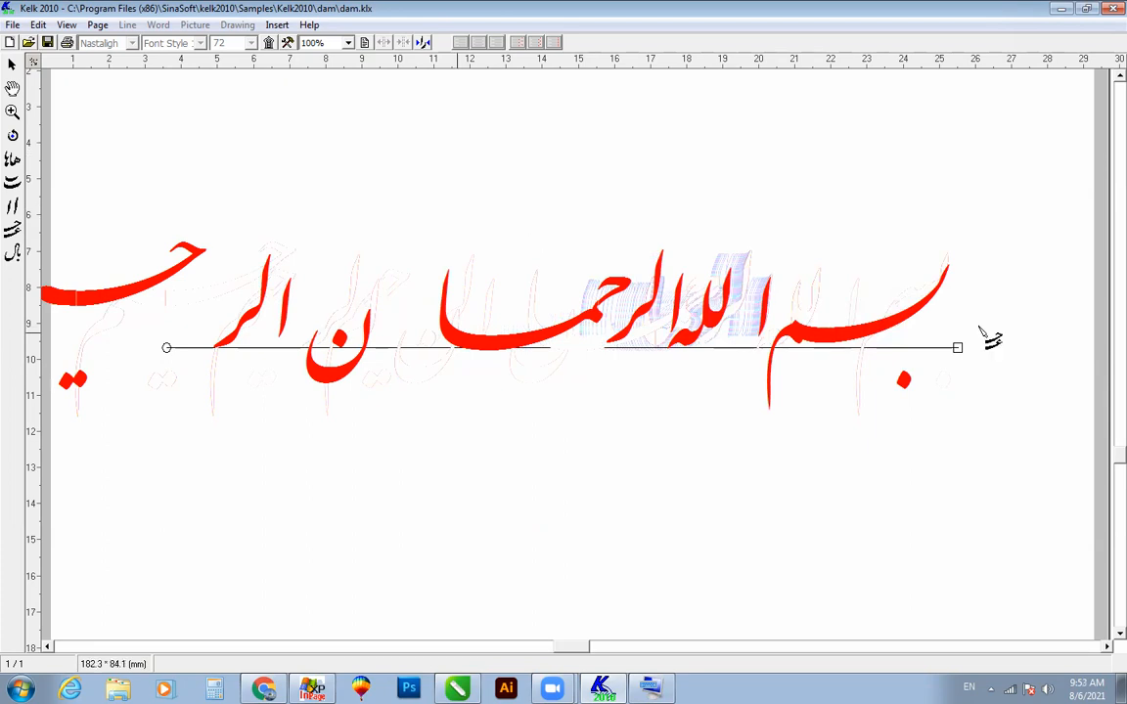
# Step: Remove the elongated strokes from "بسم", "حما" and "حیم"
pyautogui.click(865, 329)
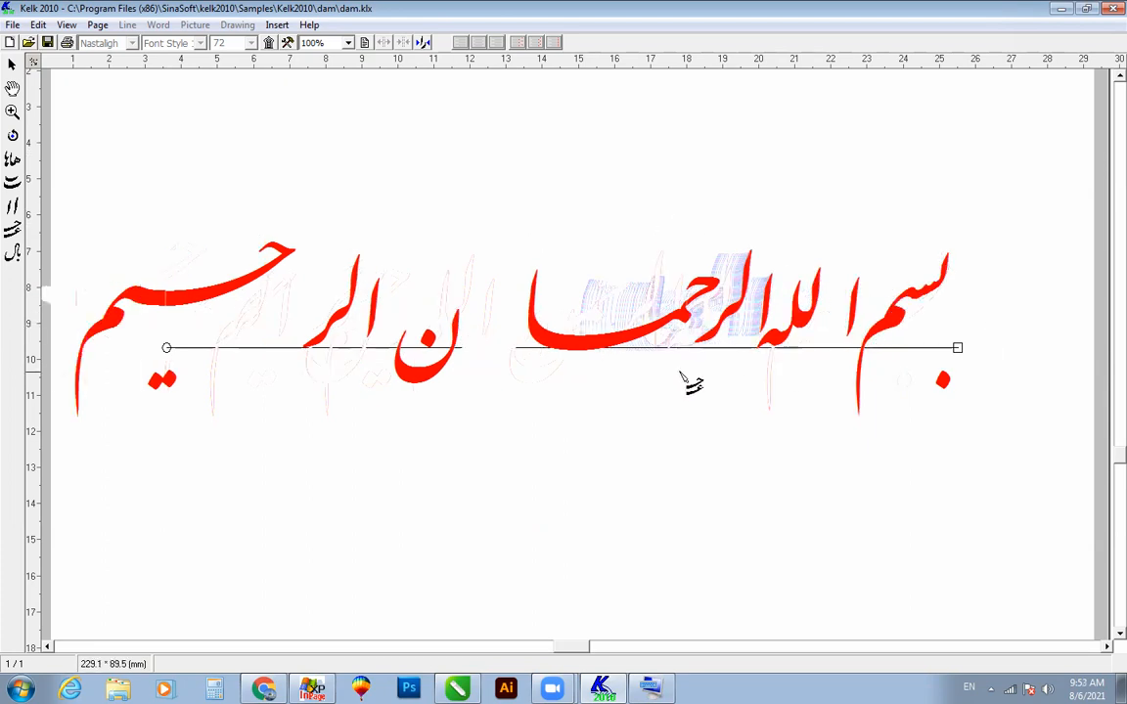
pyautogui.click(565, 309)
pyautogui.click(342, 298)
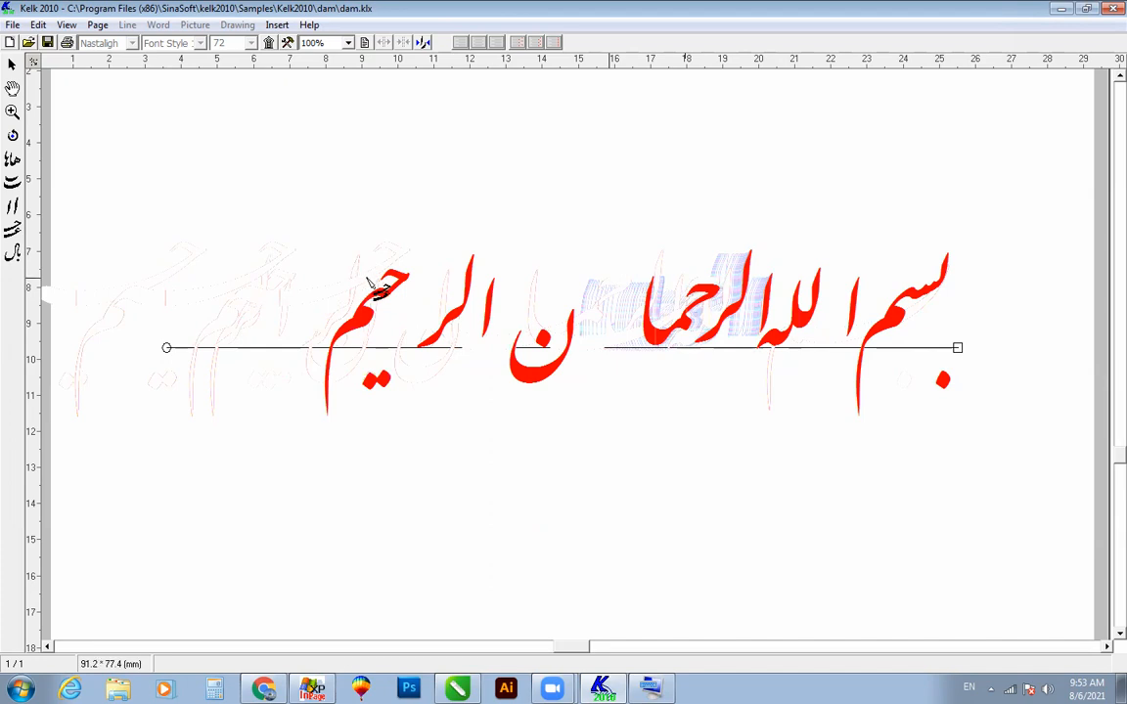
# Step: Try elongating "حیم" and the ح stroke of "حما", returning each to its short form
pyautogui.click(333, 295)
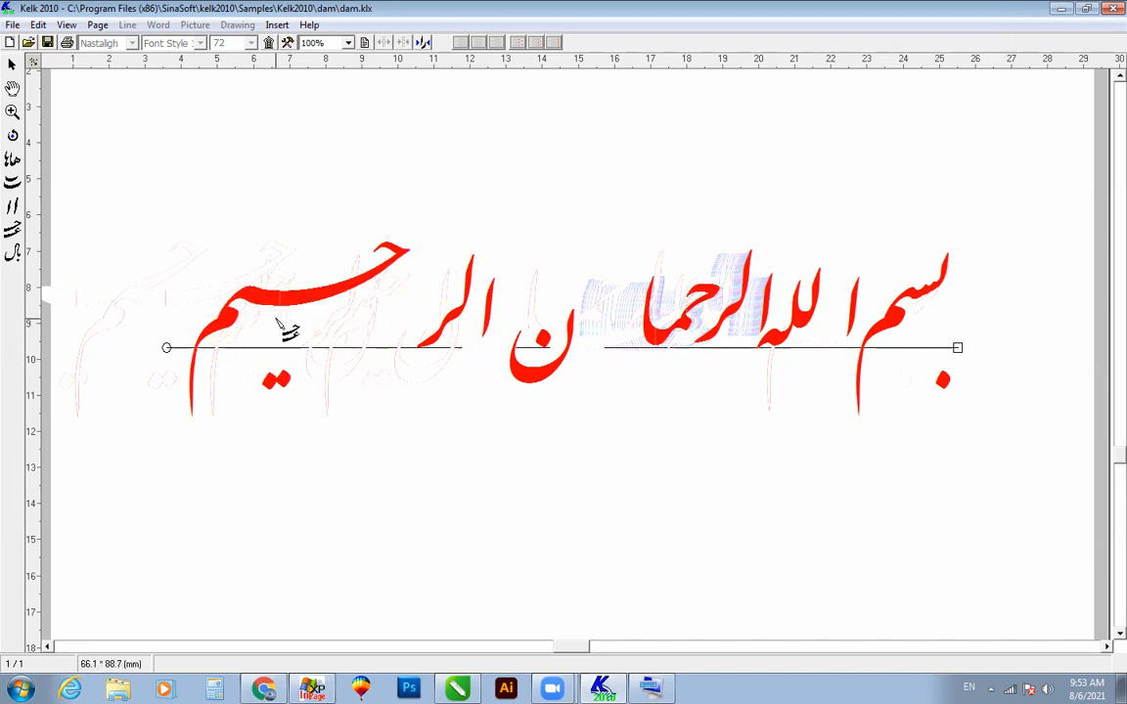
pyautogui.click(299, 297)
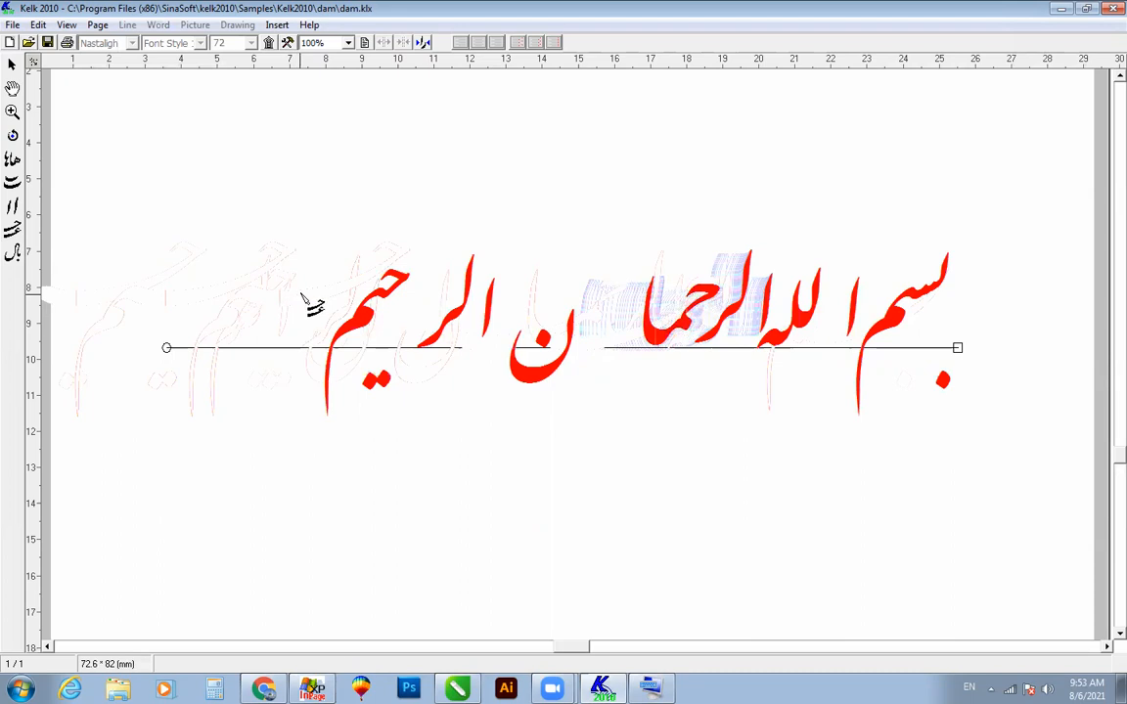
pyautogui.click(634, 339)
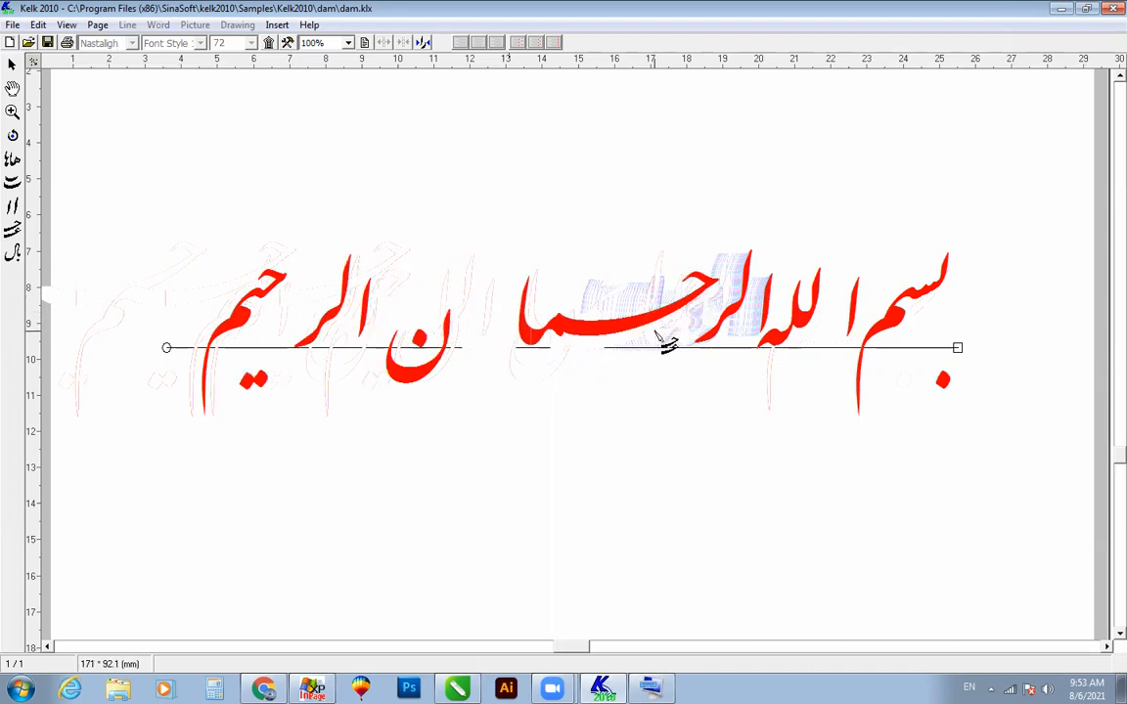
pyautogui.click(598, 337)
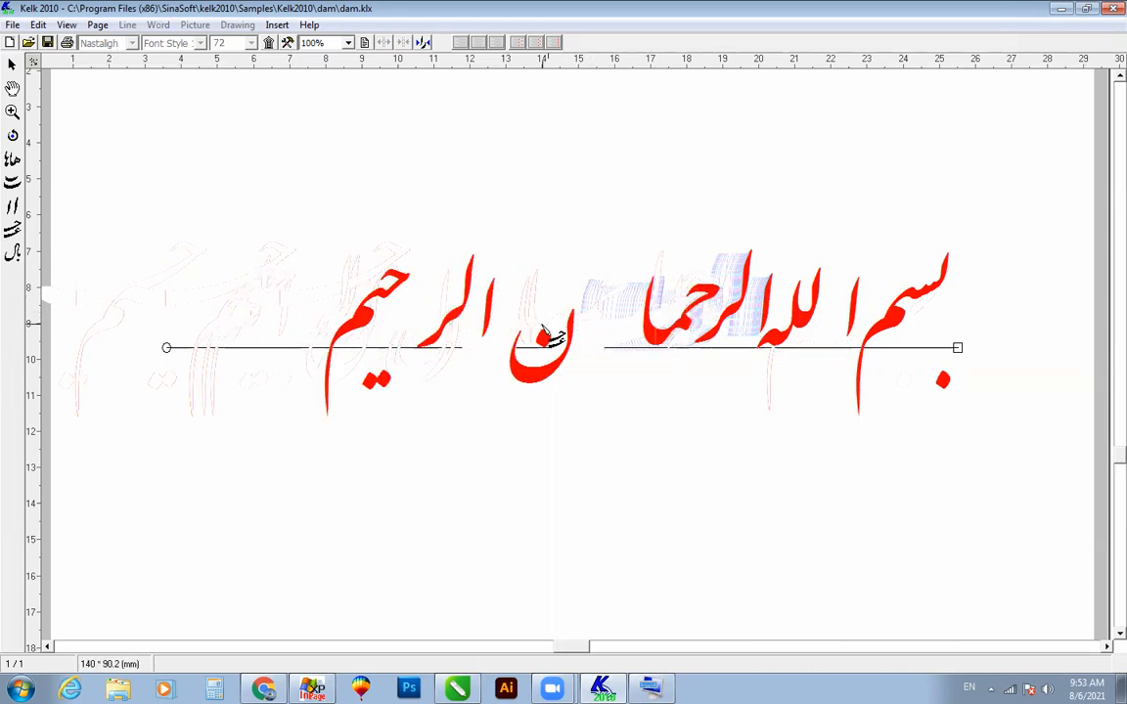
# Step: Set the font of the whole text line to Tuluth
pyautogui.click(957, 350)
pyautogui.click(132, 43)
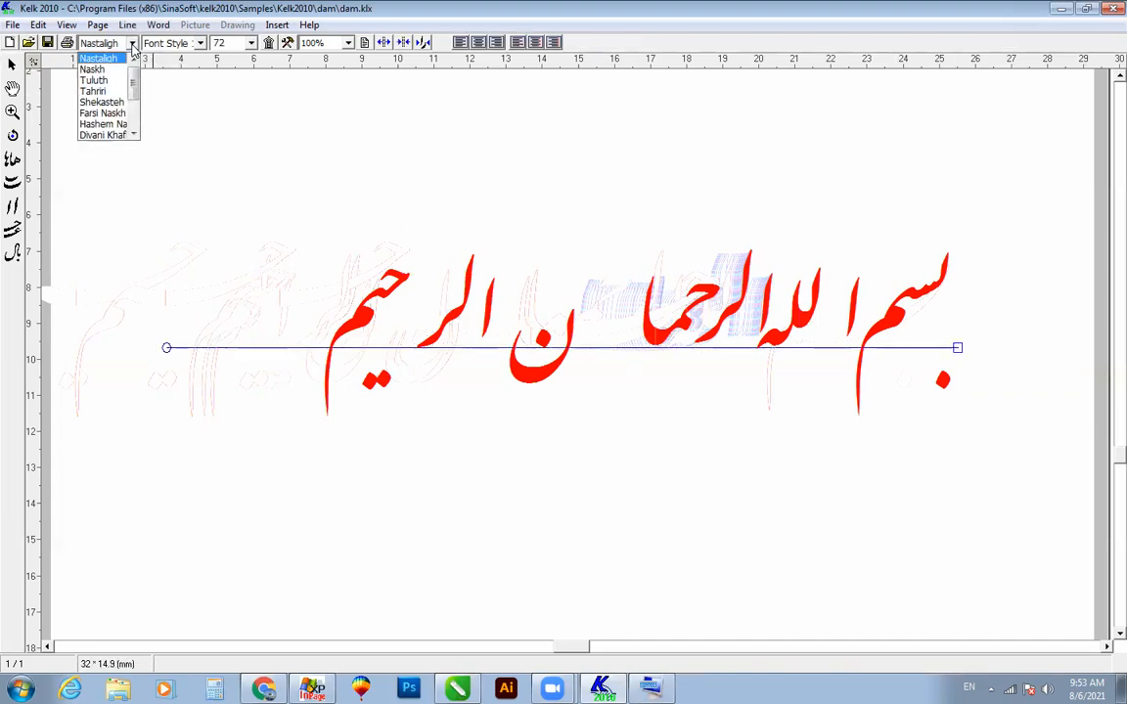
pyautogui.click(106, 80)
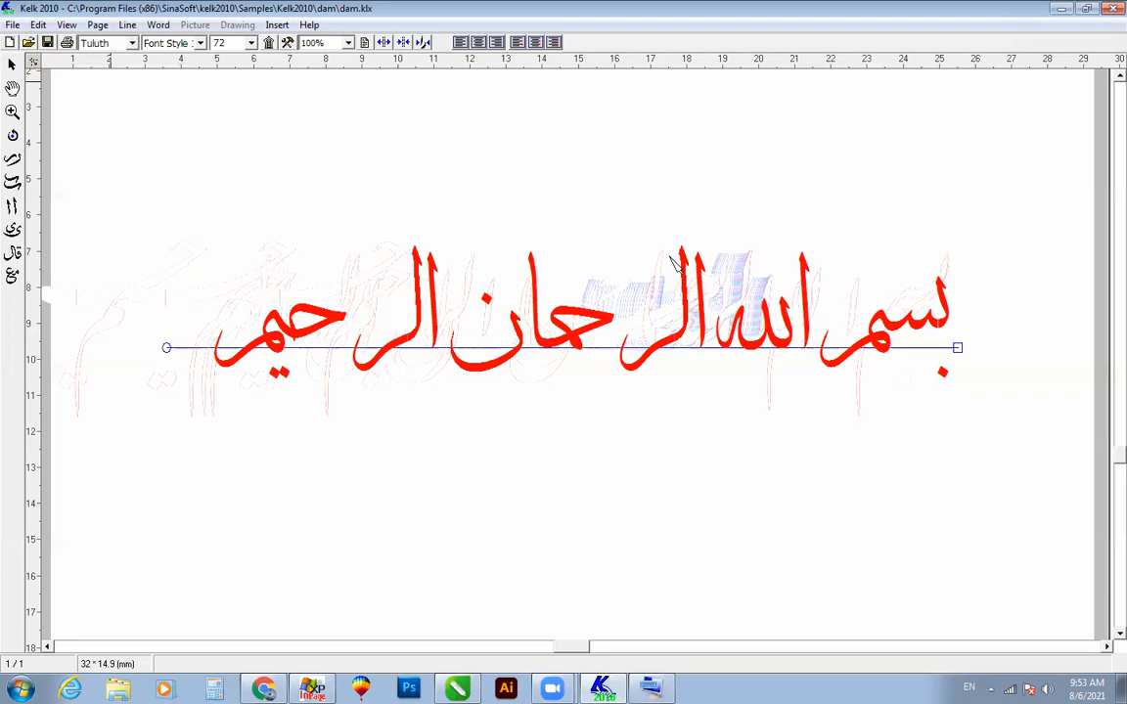
# Step: Replace the joined "حما" in "الرحمان" with an alternative Tuluth shape
pyautogui.click(564, 354)
pyautogui.rightClick(566, 359)
pyautogui.click(596, 425)
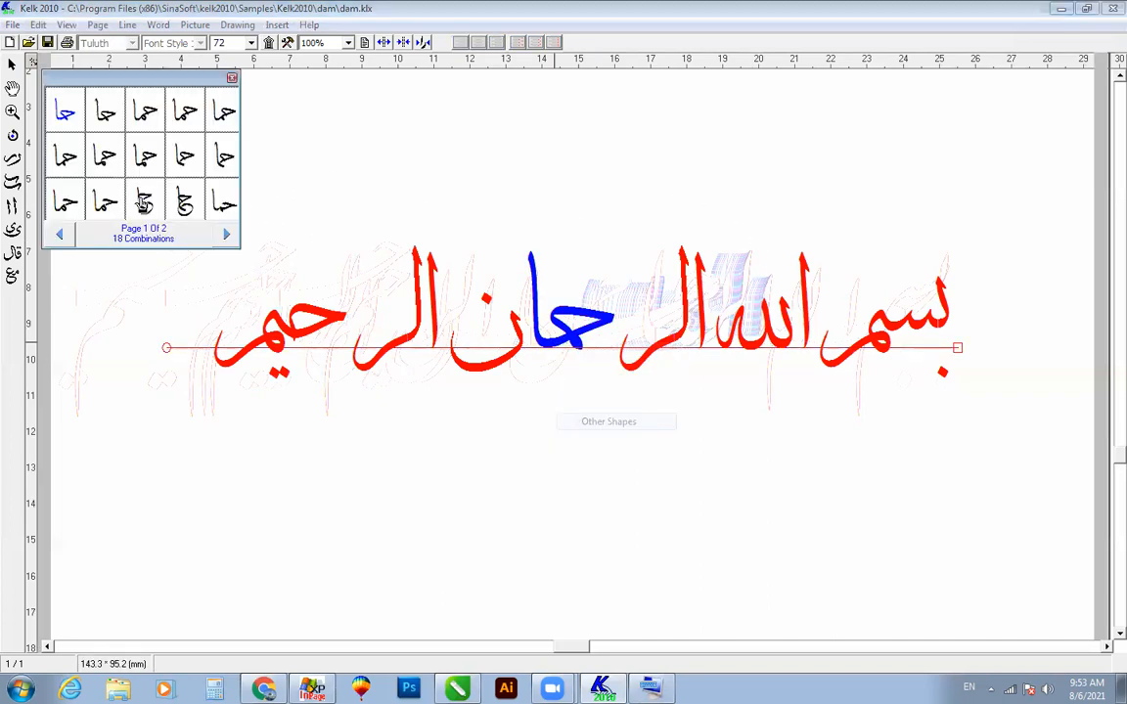
pyautogui.click(137, 159)
# Step: Move the ن and its dot against "حما", and pull "الر" of "الرحیم" close to the ن
pyautogui.moveTo(501, 328); pyautogui.dragTo(514, 313)
pyautogui.moveTo(445, 277); pyautogui.dragTo(480, 316)
pyautogui.moveTo(438, 227); pyautogui.dragTo(329, 418)
pyautogui.moveTo(402, 303); pyautogui.dragTo(450, 304)
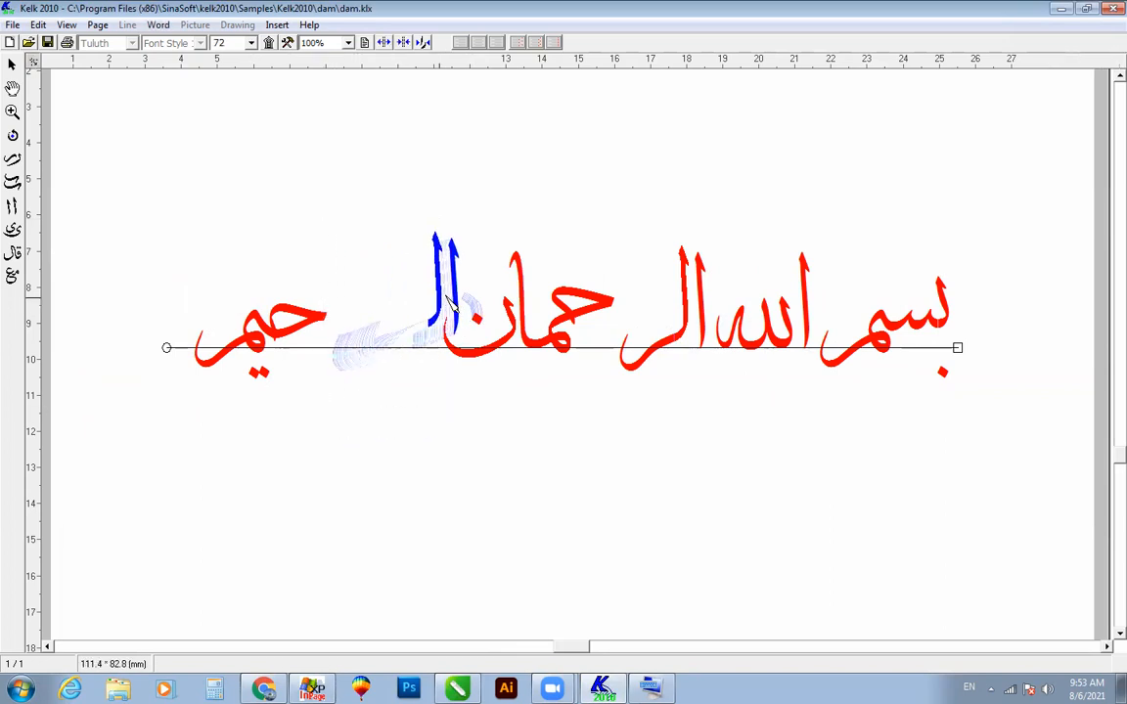
pyautogui.click(589, 430)
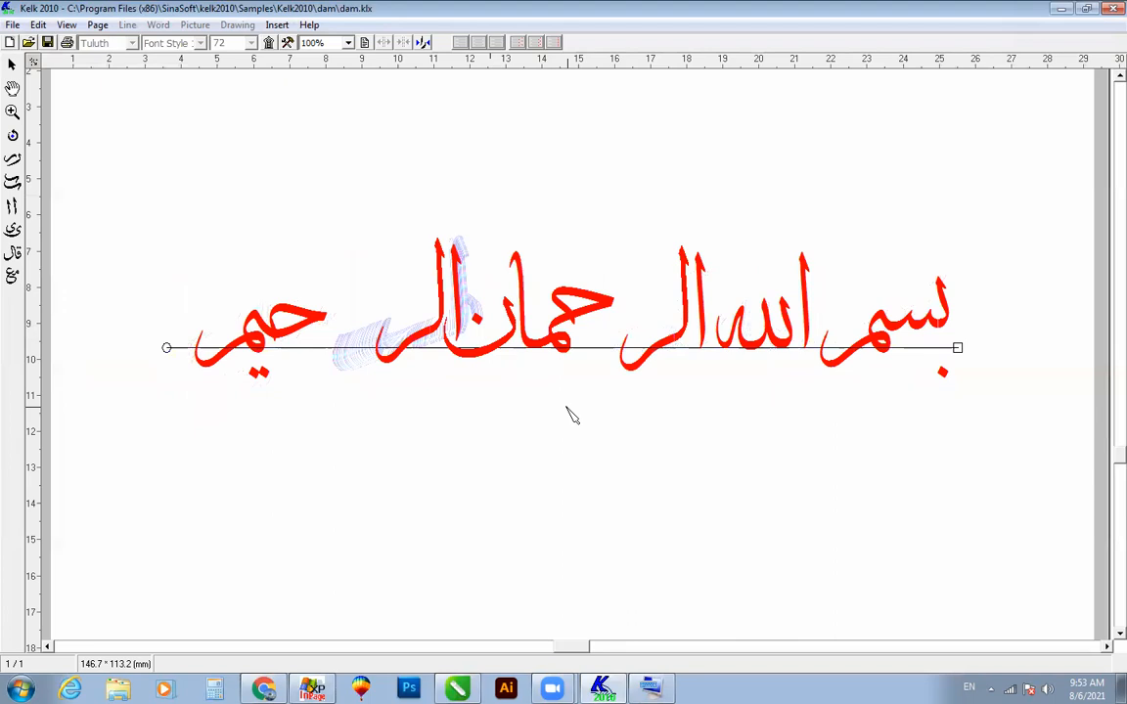
# Step: Raise the alif and "لله" of "الله" so the word sits stacked above the end of "بسم"
pyautogui.click(808, 329)
pyautogui.moveTo(802, 273); pyautogui.dragTo(823, 264)
pyautogui.click(797, 330)
pyautogui.moveTo(778, 342); pyautogui.dragTo(835, 322)
pyautogui.moveTo(840, 277); pyautogui.dragTo(900, 245)
pyautogui.moveTo(829, 298); pyautogui.dragTo(890, 277)
# Step: Move "الر" of "الرحمان" beside "بسم الله" and bring "حما" up against it
pyautogui.moveTo(749, 214); pyautogui.dragTo(617, 411)
pyautogui.moveTo(684, 353); pyautogui.dragTo(785, 350)
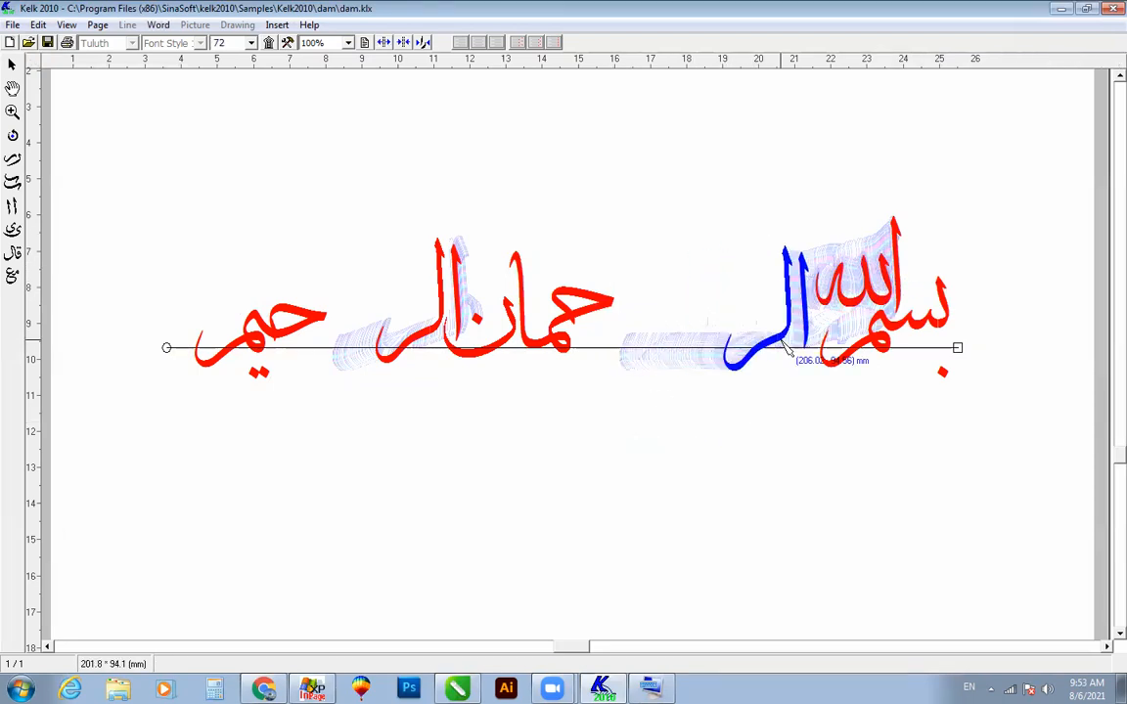
pyautogui.moveTo(662, 215); pyautogui.dragTo(530, 388)
pyautogui.moveTo(619, 344); pyautogui.dragTo(719, 350)
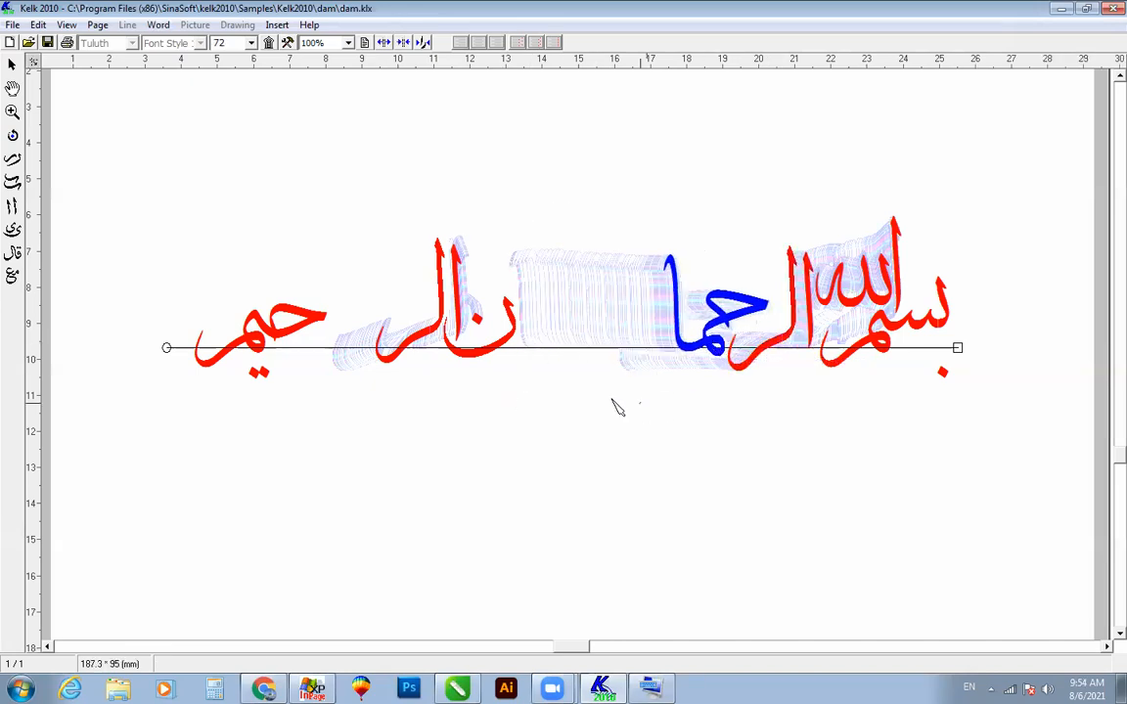
# Step: Bring the ن with its dot against "حما", and place "الر" of "الرحیم" directly after it
pyautogui.moveTo(522, 335); pyautogui.dragTo(596, 330)
pyautogui.moveTo(665, 323); pyautogui.dragTo(668, 324)
pyautogui.moveTo(538, 280); pyautogui.dragTo(454, 339)
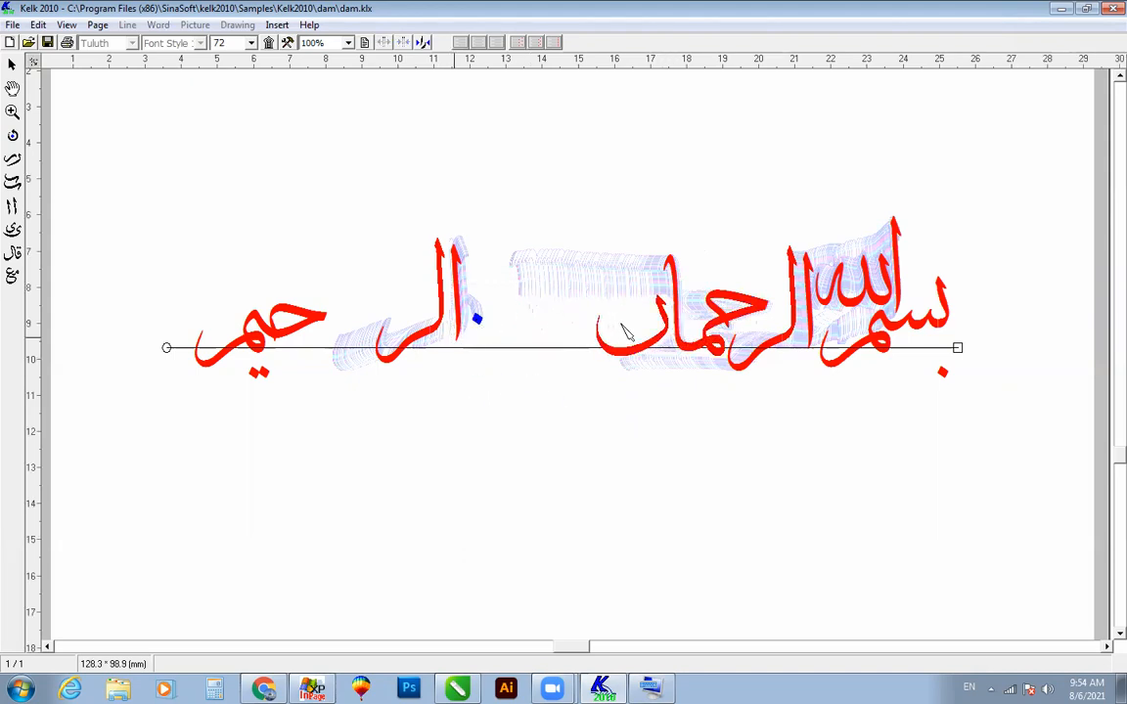
pyautogui.moveTo(516, 190); pyautogui.dragTo(339, 408)
pyautogui.moveTo(445, 313); pyautogui.dragTo(597, 306)
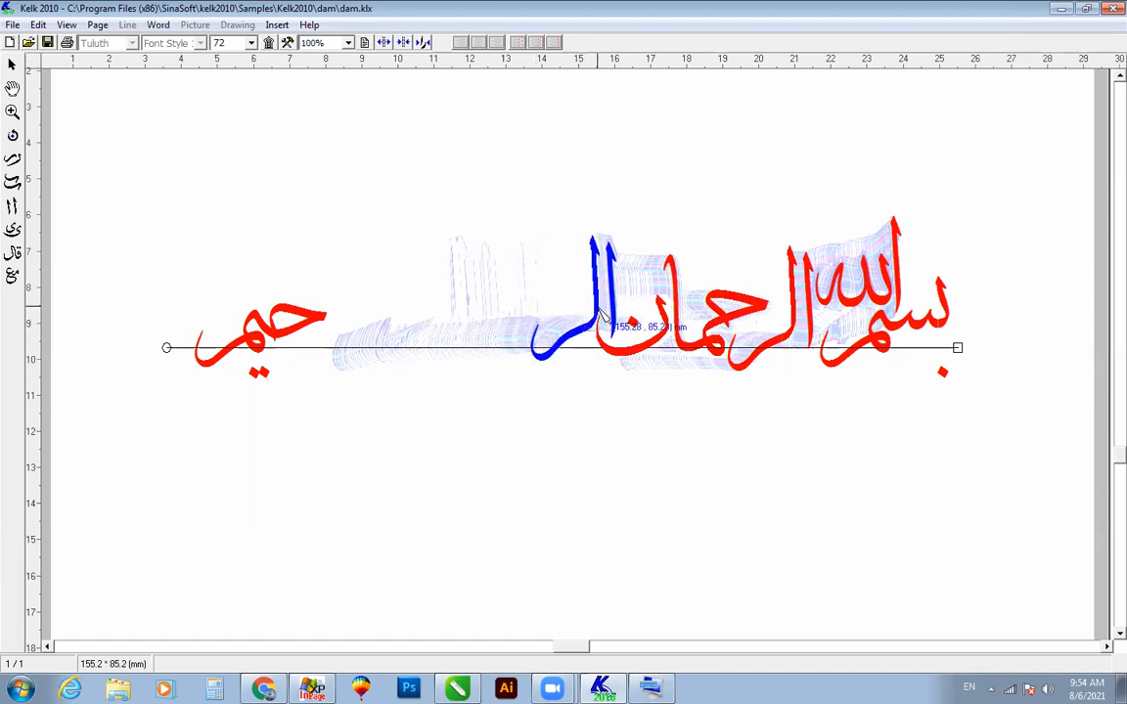
# Step: Move "حیم" up against "الر" of "الرحیم" and shift its two dots slightly beneath it
pyautogui.moveTo(463, 233); pyautogui.dragTo(116, 445)
pyautogui.moveTo(264, 349); pyautogui.dragTo(525, 335)
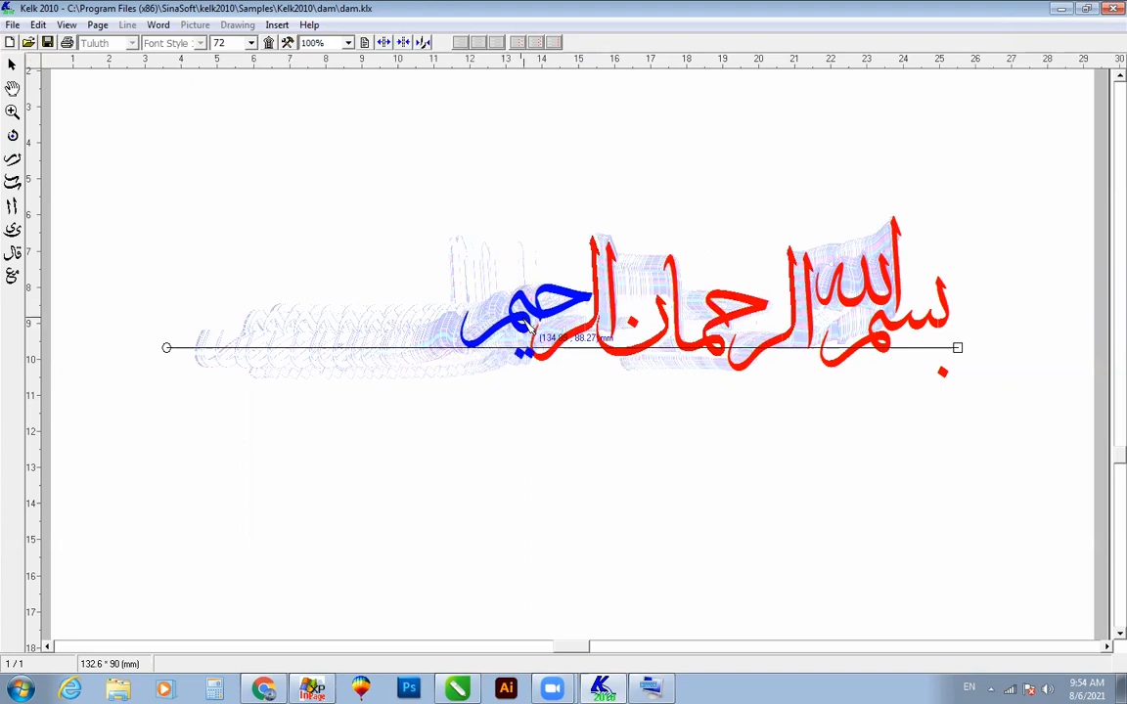
pyautogui.click(522, 355)
pyautogui.moveTo(518, 358); pyautogui.dragTo(504, 353)
pyautogui.click(549, 447)
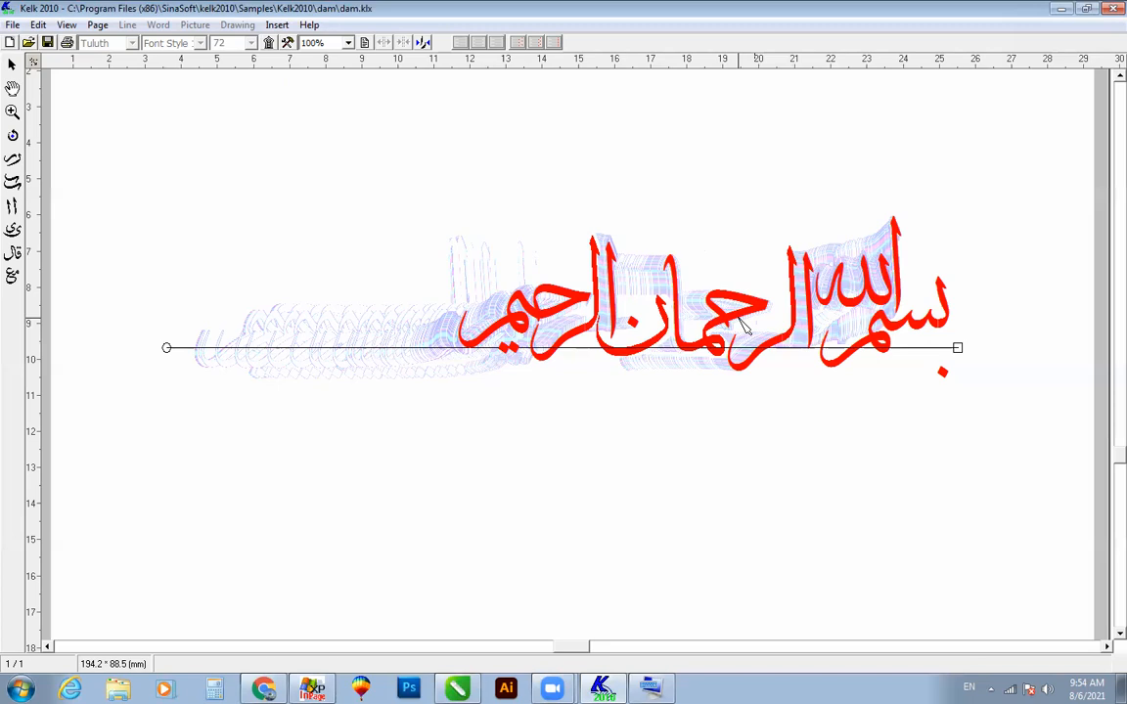
pyautogui.moveTo(414, 392); pyautogui.dragTo(594, 248)
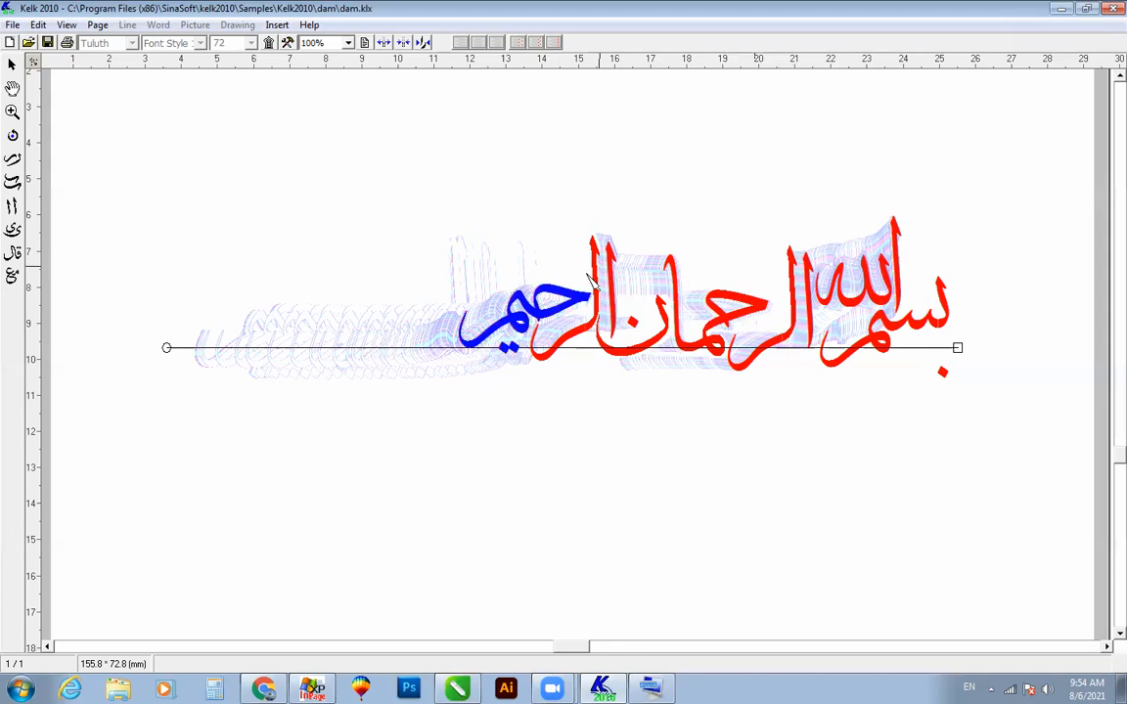
pyautogui.click(555, 381)
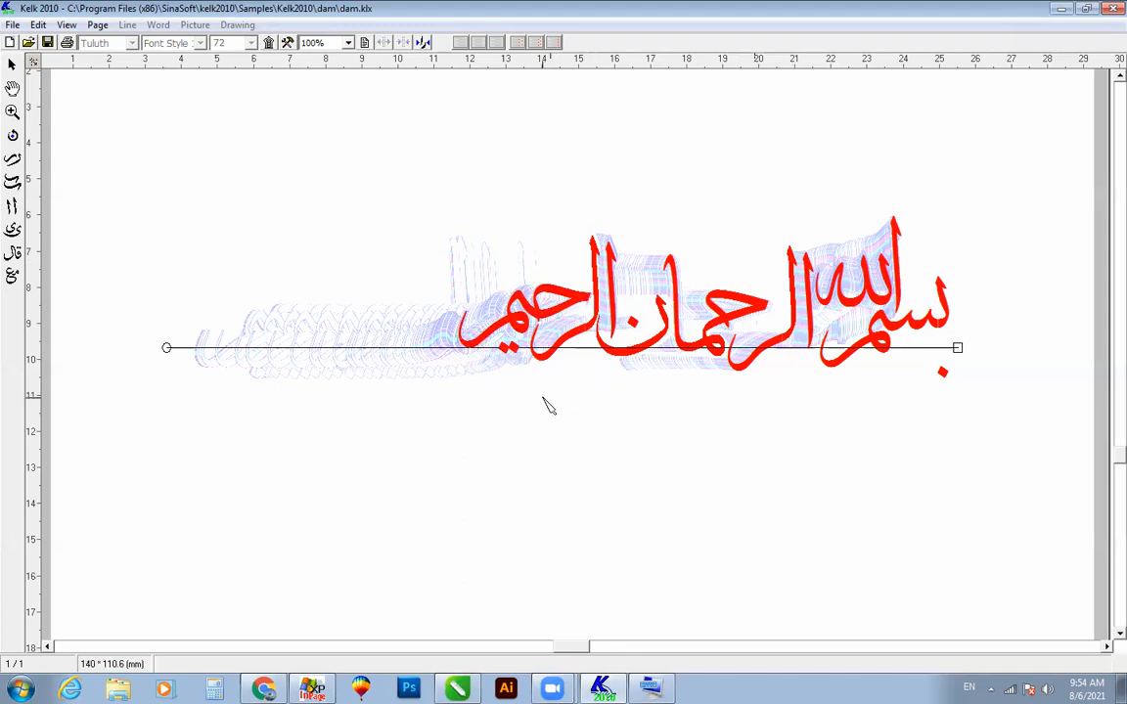
# Step: Nudge the "لر" of "الرحمان" closer to its alif
pyautogui.click(810, 298)
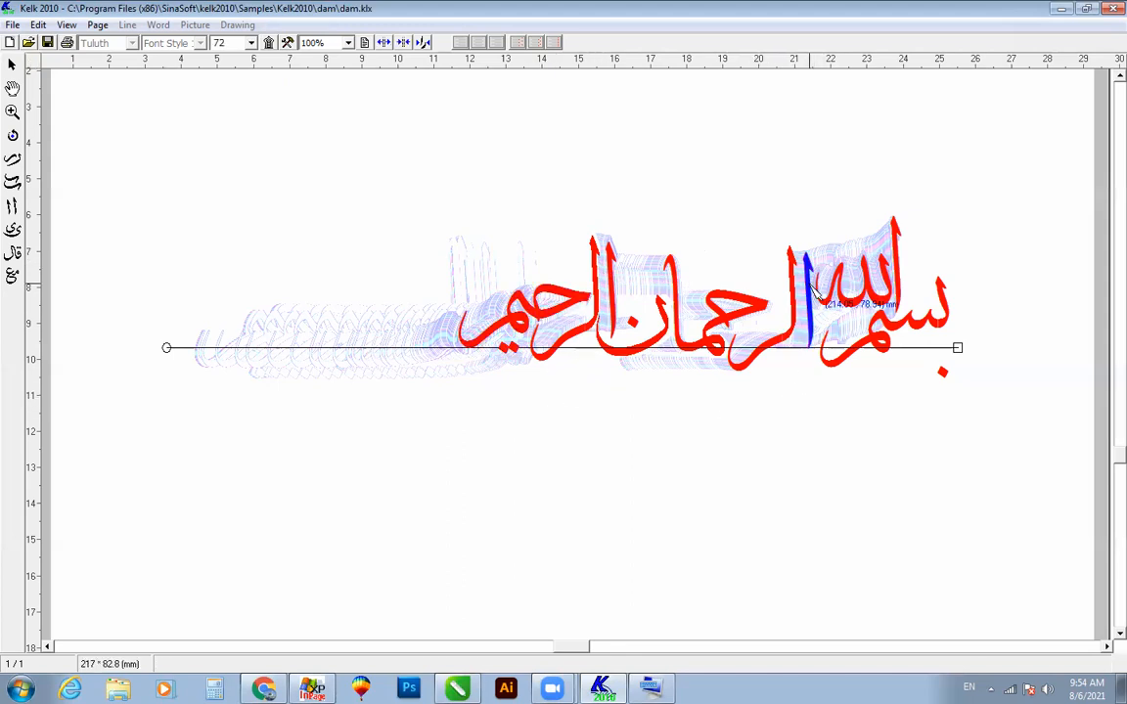
pyautogui.click(791, 348)
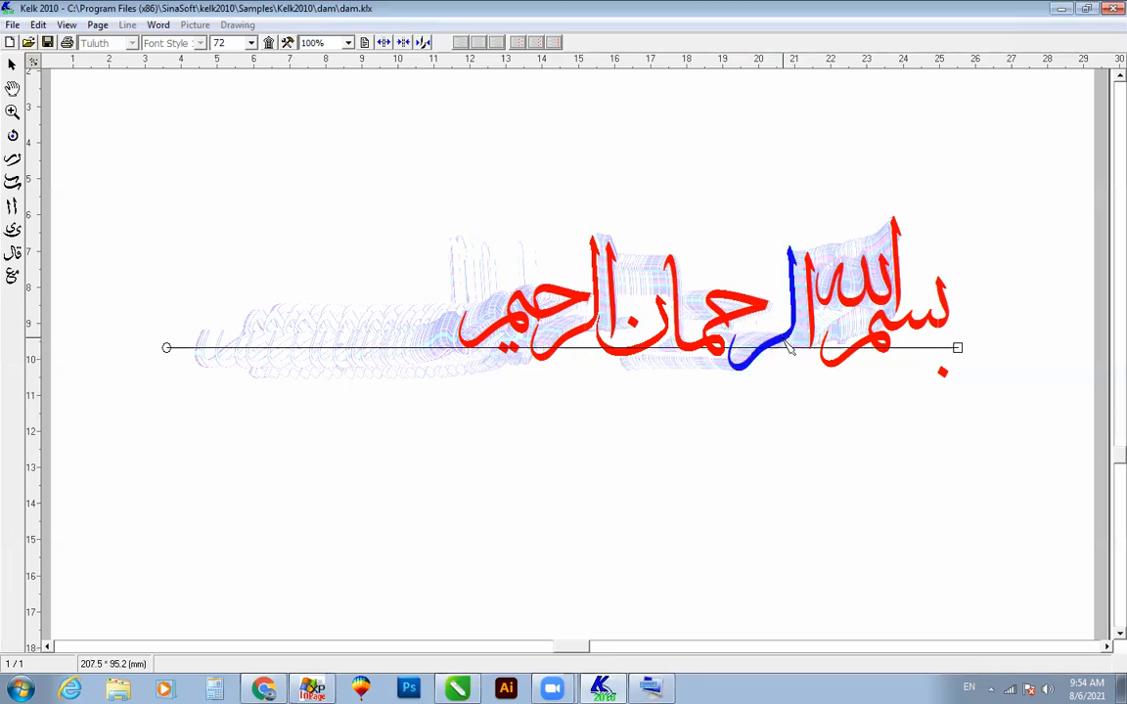
pyautogui.moveTo(798, 349); pyautogui.dragTo(805, 354)
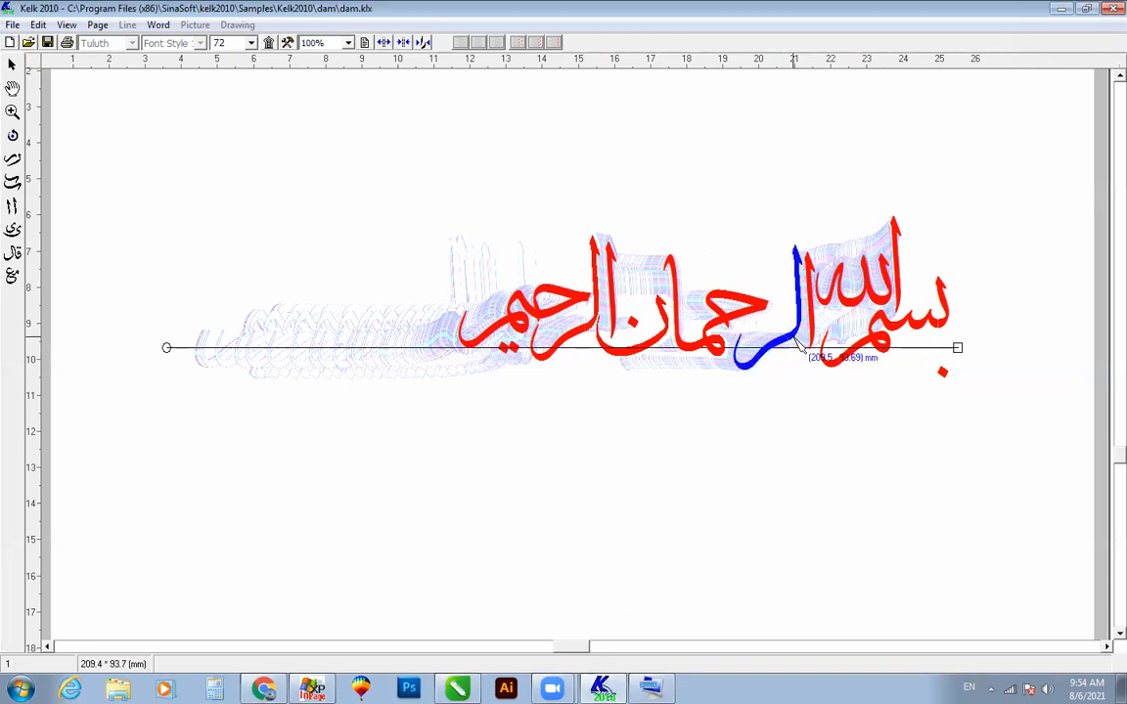
# Step: Bring "حما" of "الرحمان" tight against its "الر", and shift the ن and its dot toward it
pyautogui.moveTo(713, 343)
pyautogui.mouseDown()
pyautogui.moveTo(727, 320)
pyautogui.moveTo(731, 344)
pyautogui.moveTo(719, 336)
pyautogui.mouseUp()
pyautogui.click(592, 411)
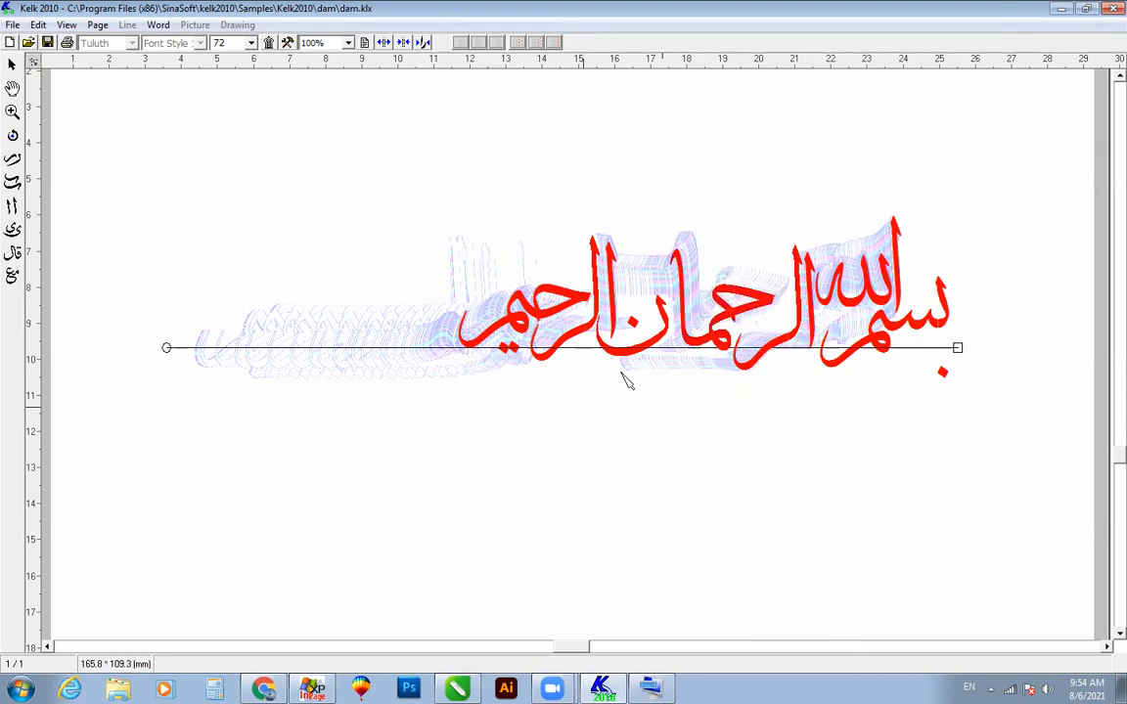
pyautogui.click(635, 352)
pyautogui.moveTo(634, 333)
pyautogui.mouseDown()
pyautogui.moveTo(642, 359)
pyautogui.moveTo(638, 349)
pyautogui.mouseUp()
pyautogui.click(624, 367)
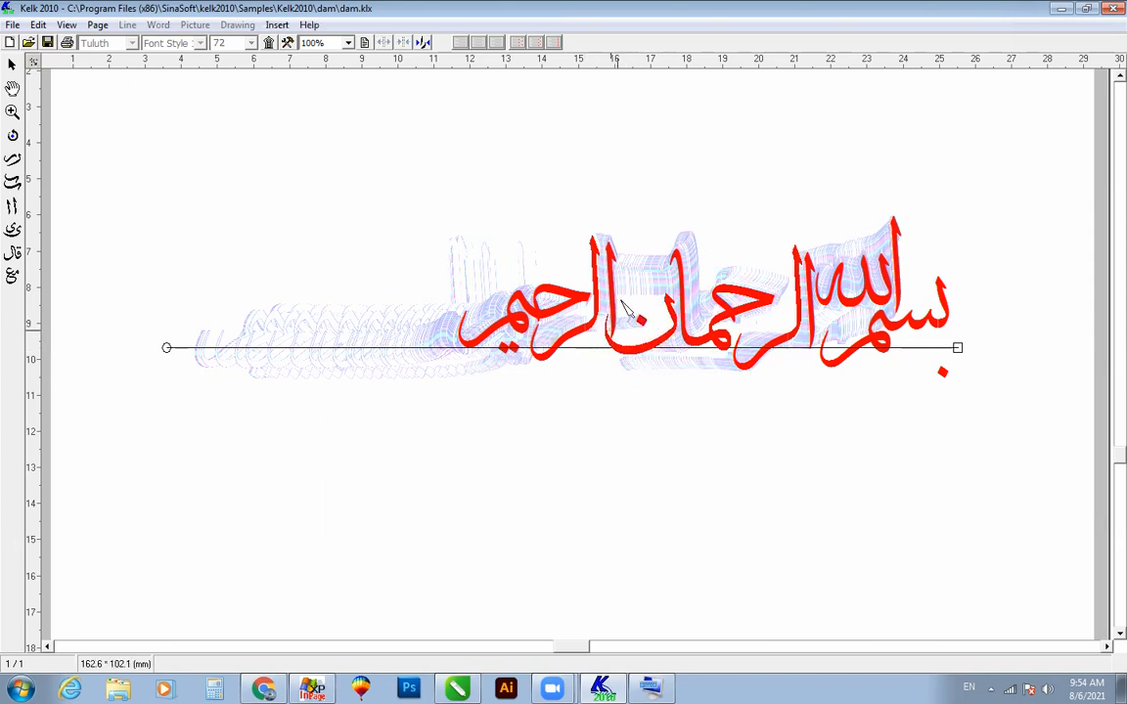
# Step: Move the alif and the remaining letters of "الرحیم" closer to the ن of "الرحمان"
pyautogui.moveTo(613, 271)
pyautogui.mouseDown()
pyautogui.moveTo(622, 267)
pyautogui.moveTo(601, 277)
pyautogui.mouseUp()
pyautogui.moveTo(402, 422); pyautogui.dragTo(586, 252)
pyautogui.moveTo(586, 296); pyautogui.dragTo(592, 294)
pyautogui.click(509, 407)
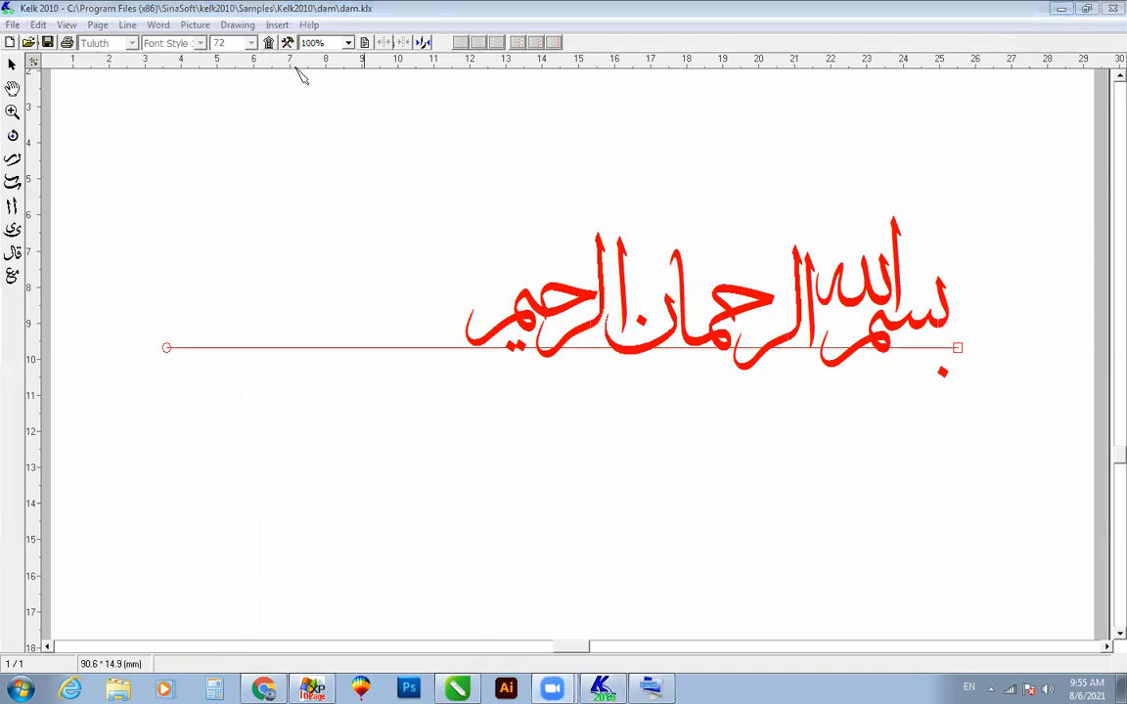
# Step: Open the marks palette in a free area, add a slanted stroke under the ب and a small curved mark above "بسم"
pyautogui.click(269, 43)
pyautogui.click(304, 167)
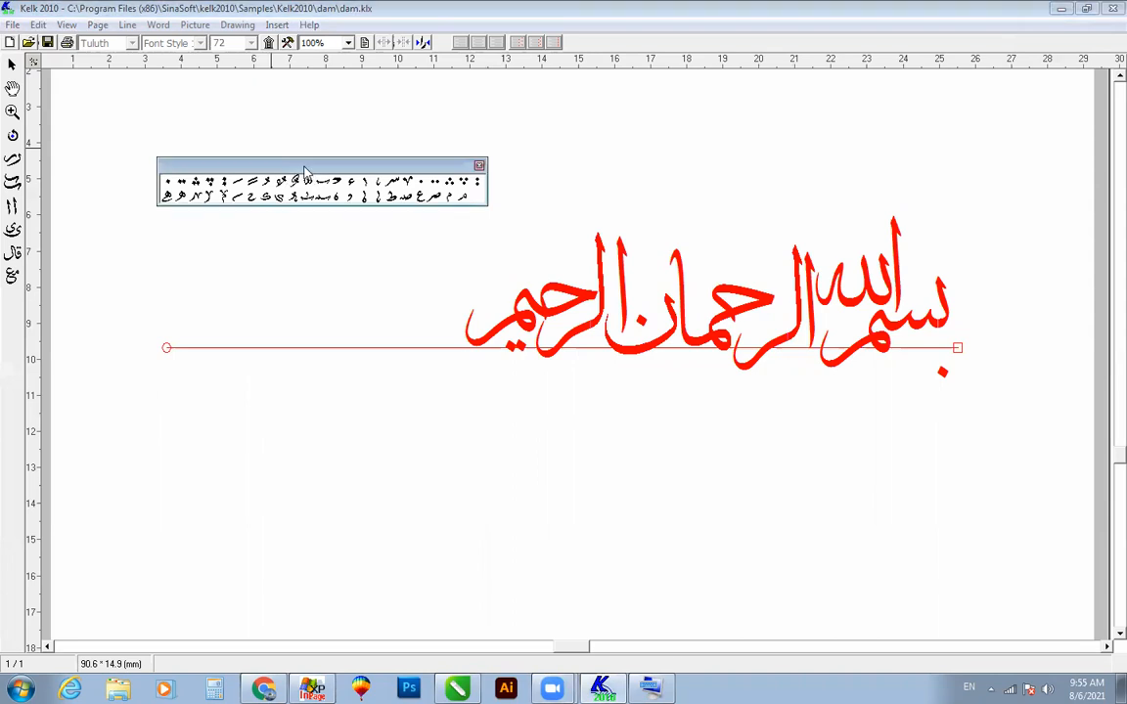
pyautogui.moveTo(304, 168); pyautogui.dragTo(258, 156)
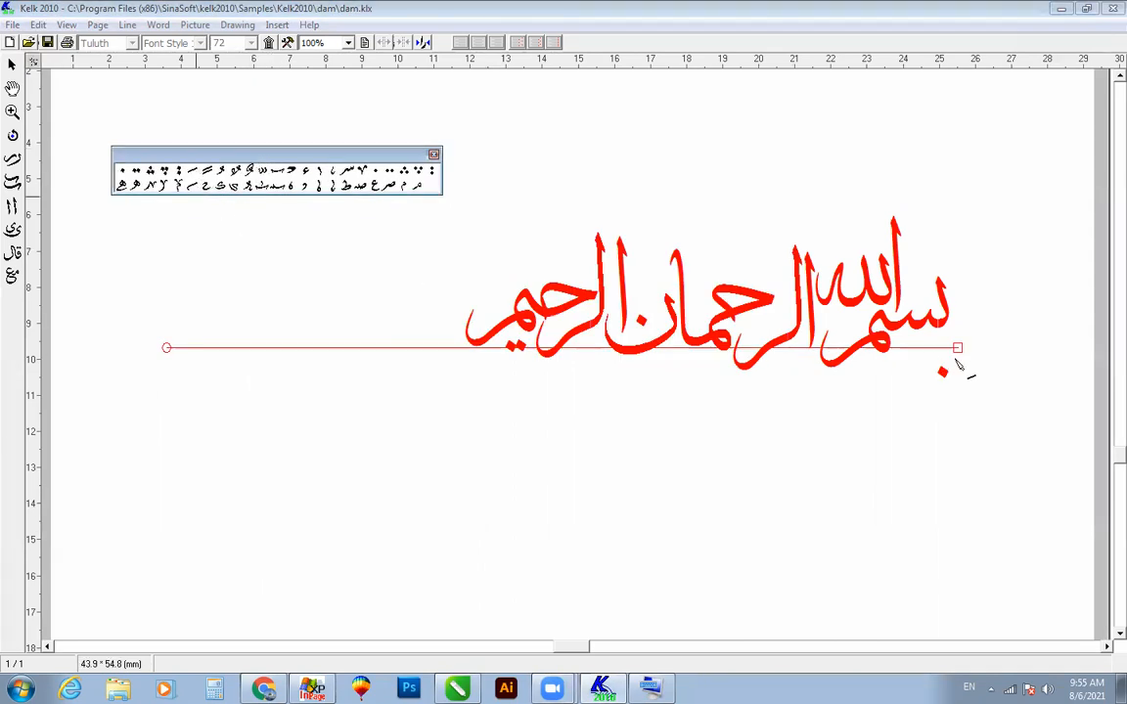
pyautogui.click(954, 347)
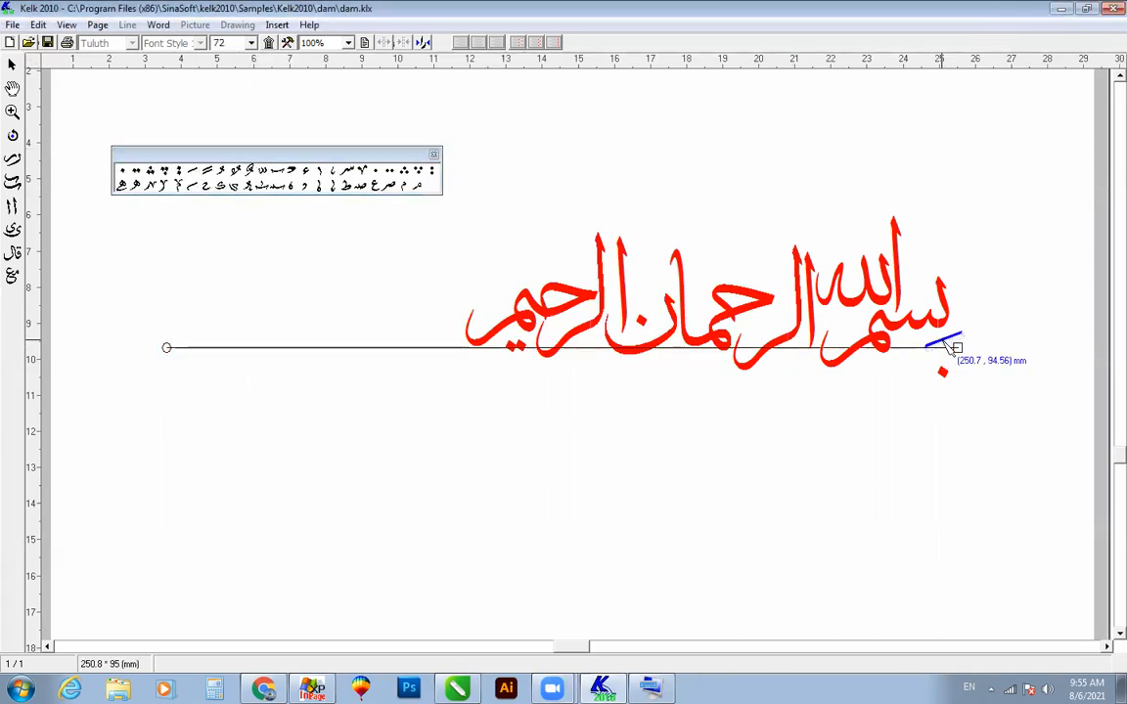
pyautogui.moveTo(291, 171); pyautogui.dragTo(914, 283)
# Step: Add the small م ornament with the v-shaped top beneath "بسم", and move it into the empty area under "الرحمان"
pyautogui.moveTo(177, 184); pyautogui.dragTo(886, 364)
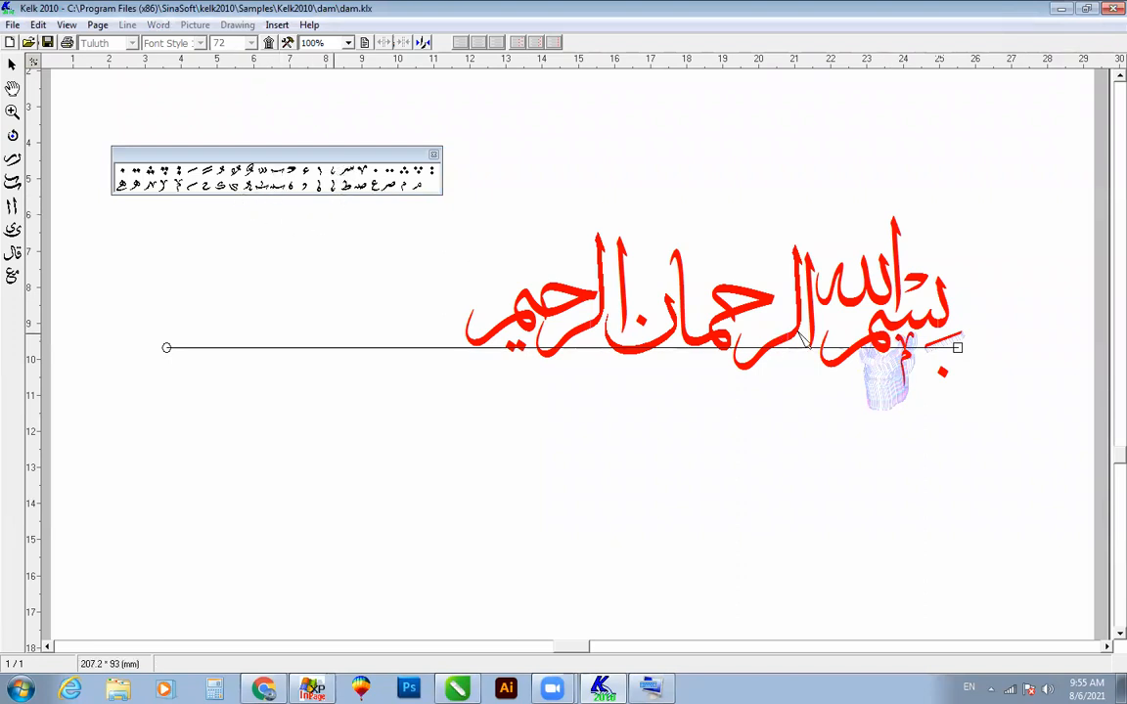
pyautogui.click(902, 355)
pyautogui.moveTo(902, 355); pyautogui.dragTo(245, 272)
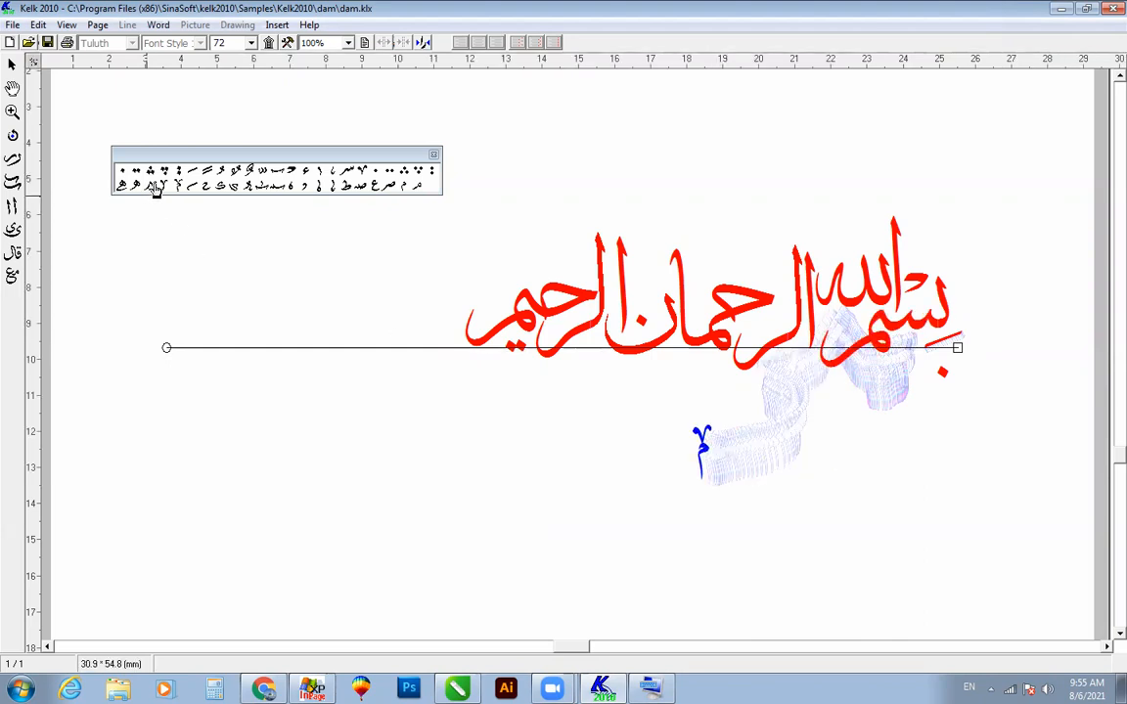
# Step: Add a small س mark beneath "بسم" and move the v-topped م ornament above "حما"
pyautogui.click(347, 175)
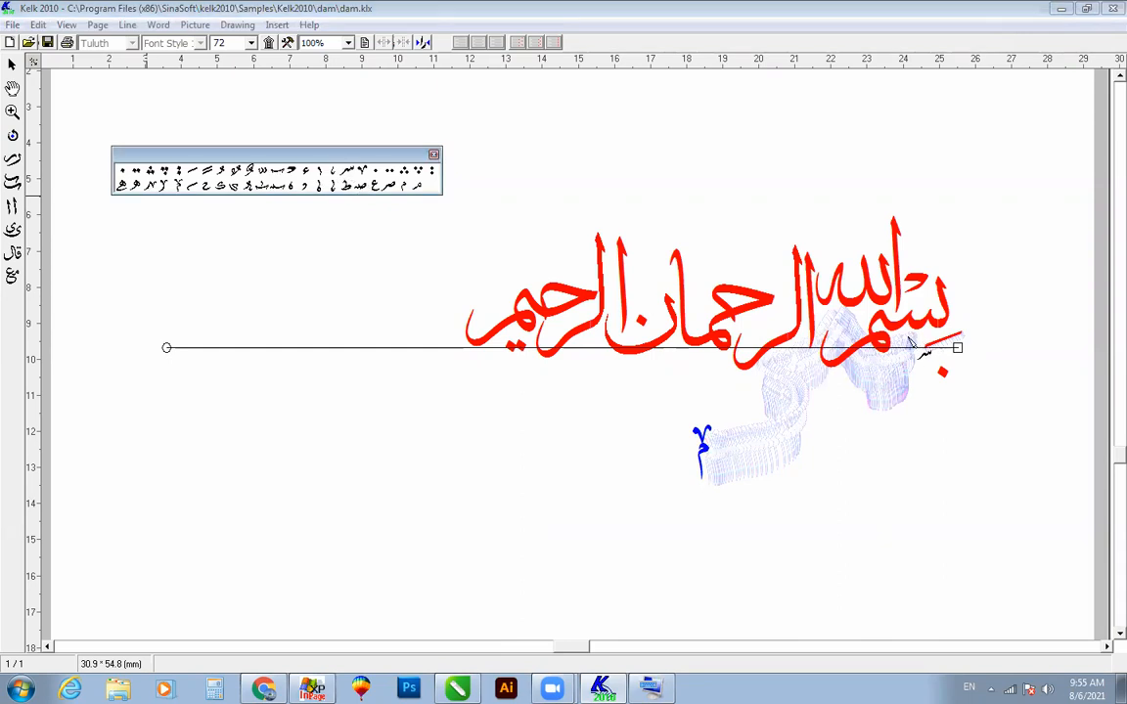
pyautogui.click(908, 338)
pyautogui.moveTo(908, 339); pyautogui.dragTo(904, 346)
pyautogui.click(704, 445)
pyautogui.moveTo(711, 454); pyautogui.dragTo(713, 269)
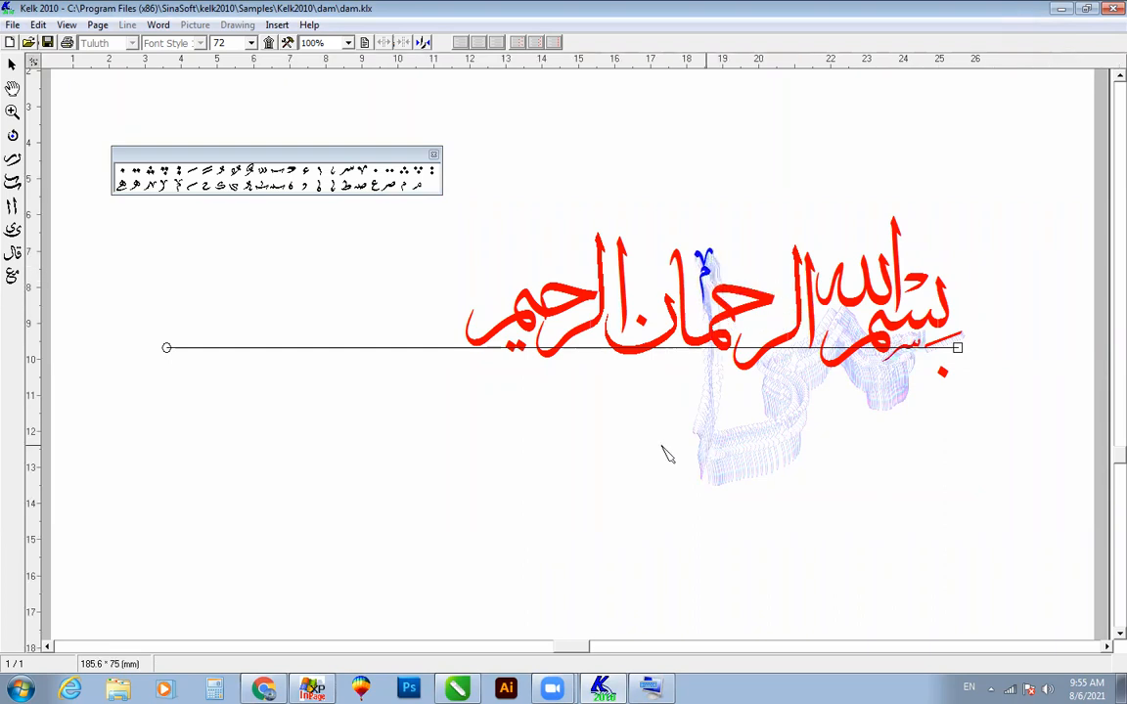
# Step: Try the slanted stroke beneath the م of "بسم", and put it back close under the ب
pyautogui.moveTo(949, 339)
pyautogui.mouseDown()
pyautogui.moveTo(843, 374)
pyautogui.moveTo(964, 328)
pyautogui.mouseUp()
pyautogui.rightClick(847, 371)
pyautogui.click(725, 393)
pyautogui.scroll(1, 817, 432)
pyautogui.moveTo(856, 363); pyautogui.dragTo(920, 355)
pyautogui.moveTo(852, 367); pyautogui.dragTo(966, 331)
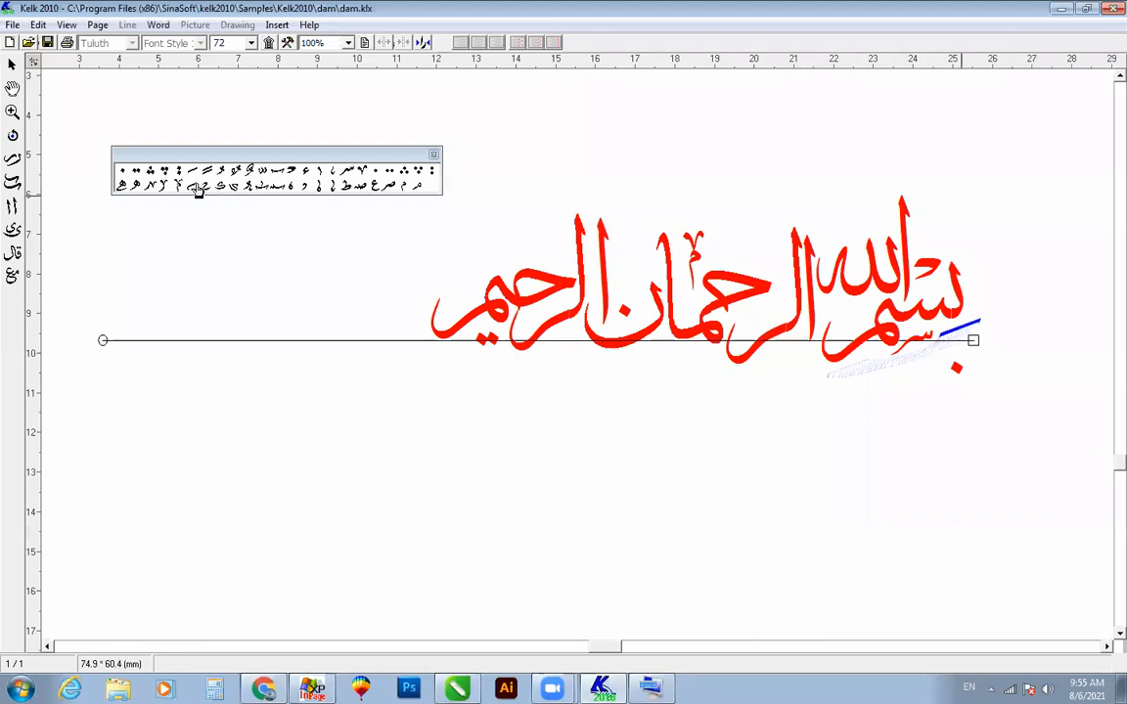
# Step: Add a second slanted stroke beneath the م of "بسم" and close the marks palette
pyautogui.click(190, 173)
pyautogui.click(856, 369)
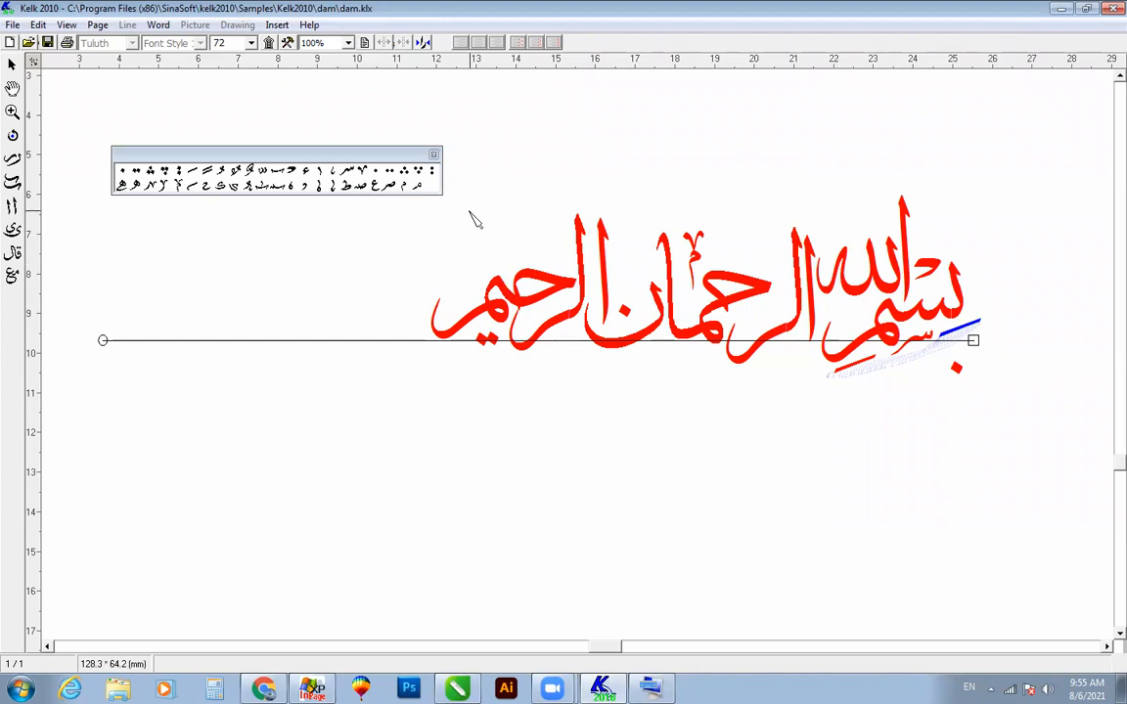
pyautogui.click(434, 154)
# Step: Move the whole composition with its marks up and clear of the writing line
pyautogui.moveTo(346, 126); pyautogui.dragTo(1026, 452)
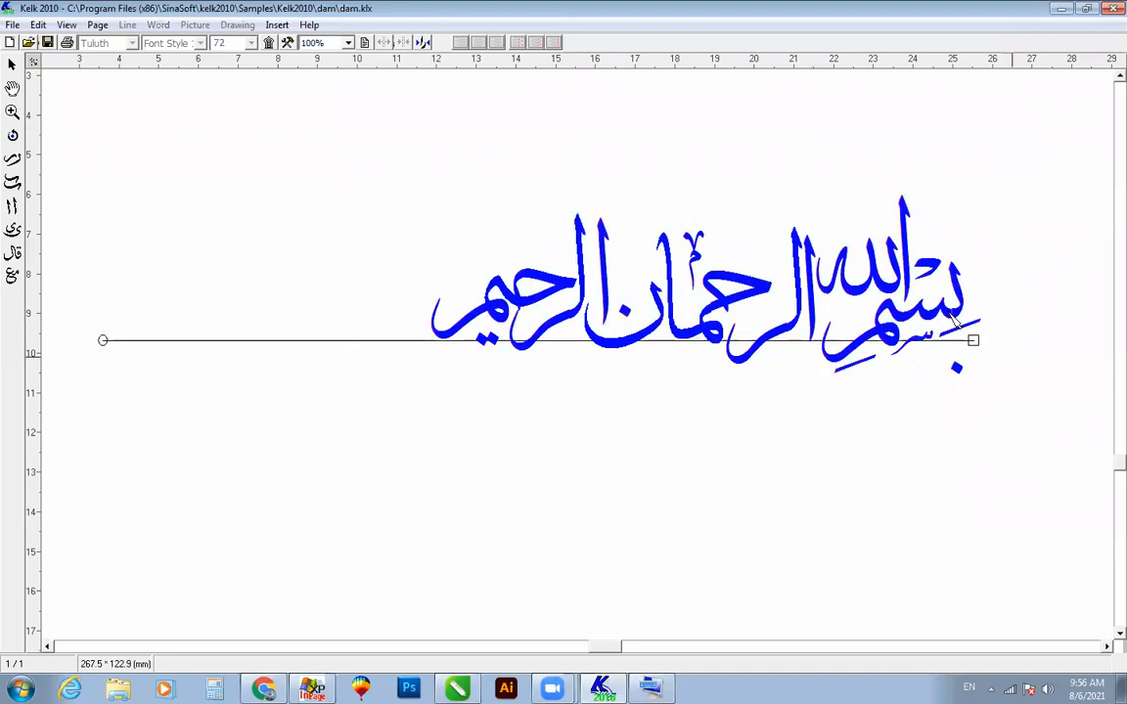
pyautogui.moveTo(892, 256); pyautogui.dragTo(832, 197)
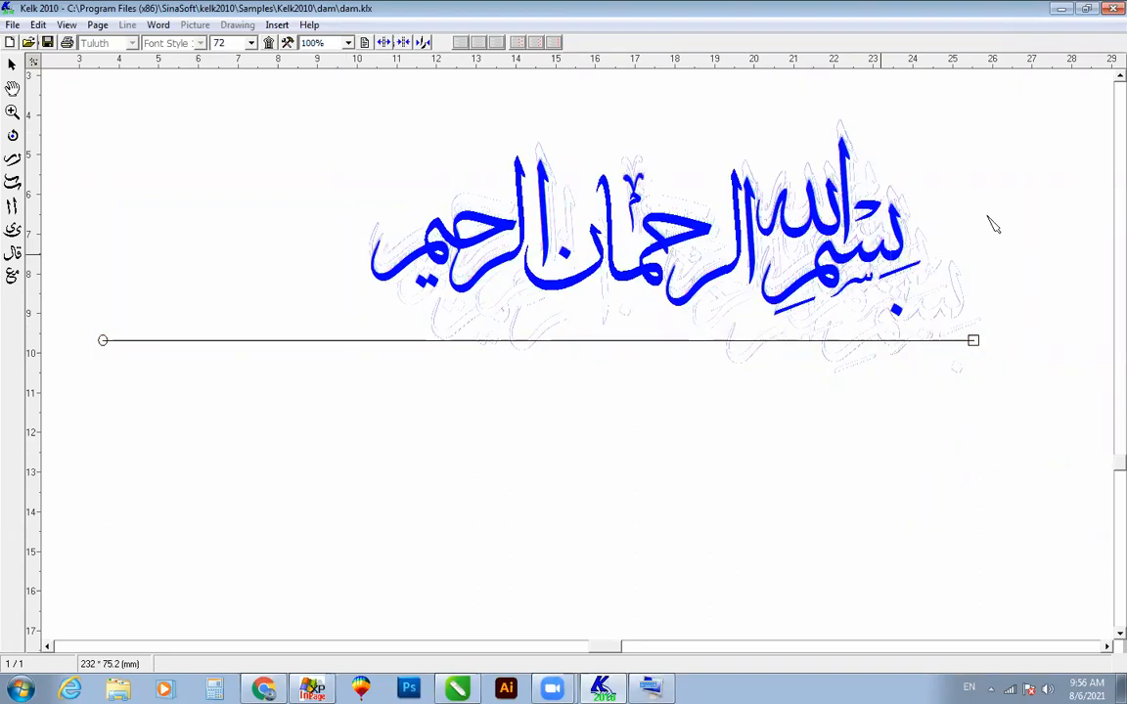
pyautogui.click(708, 458)
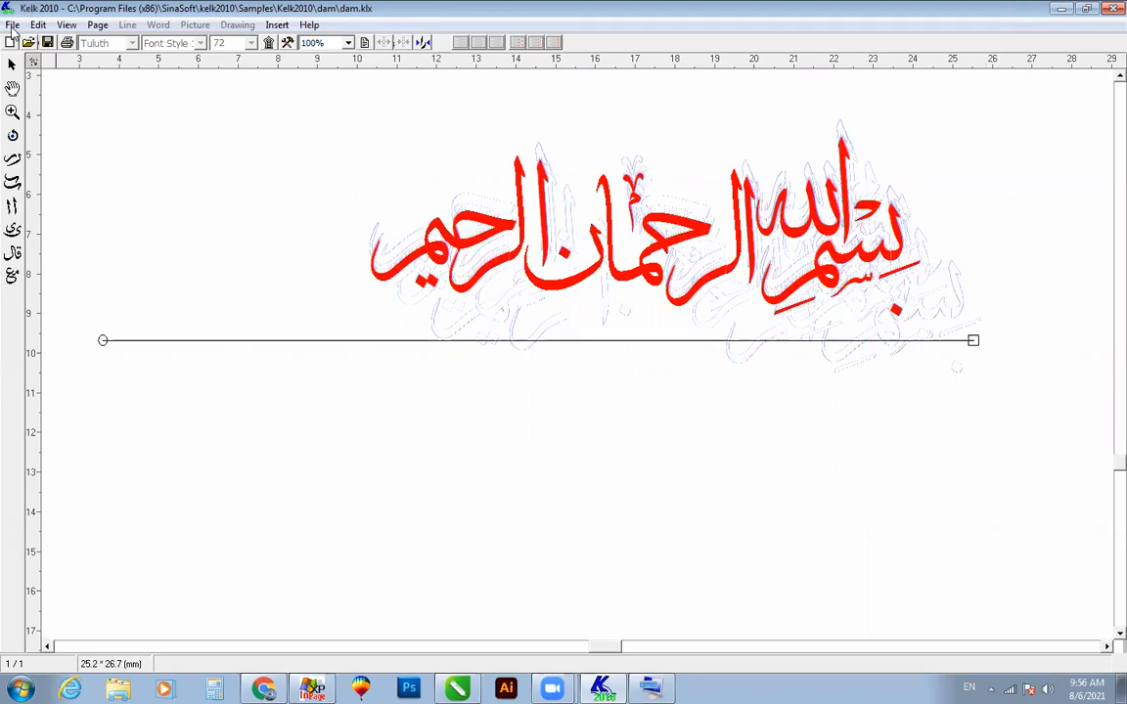
# Step: Export the composition to the Desktop as a PDF named "aa"
pyautogui.click(13, 25)
pyautogui.moveTo(56, 179)
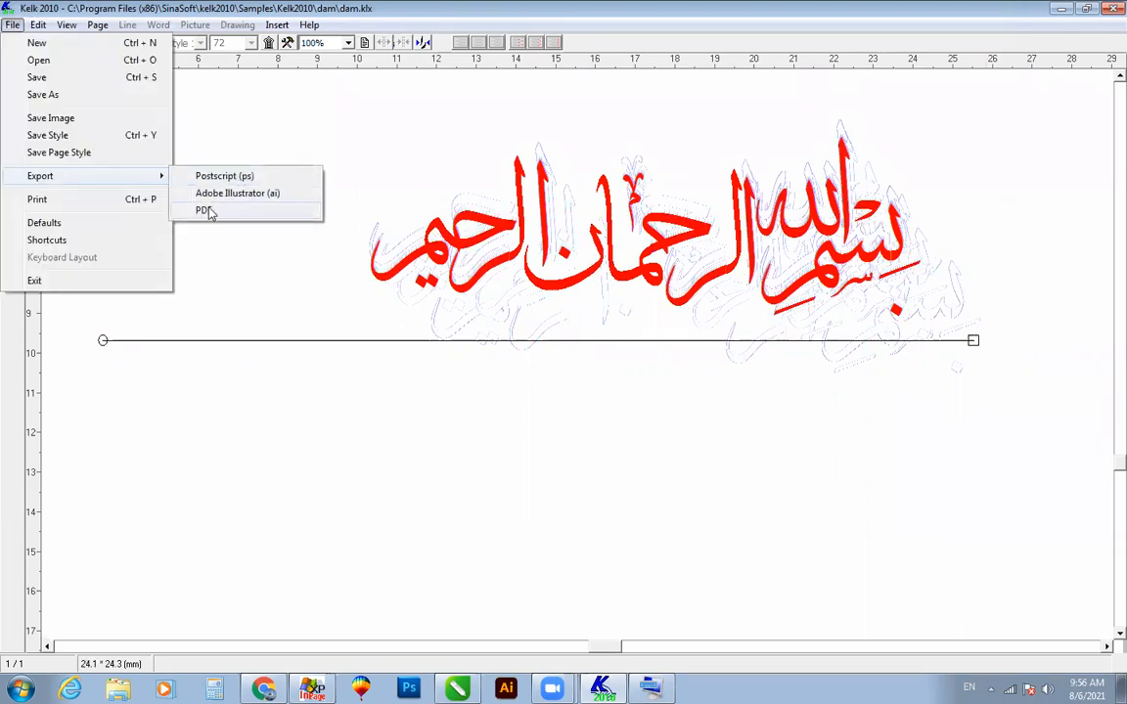
pyautogui.click(207, 210)
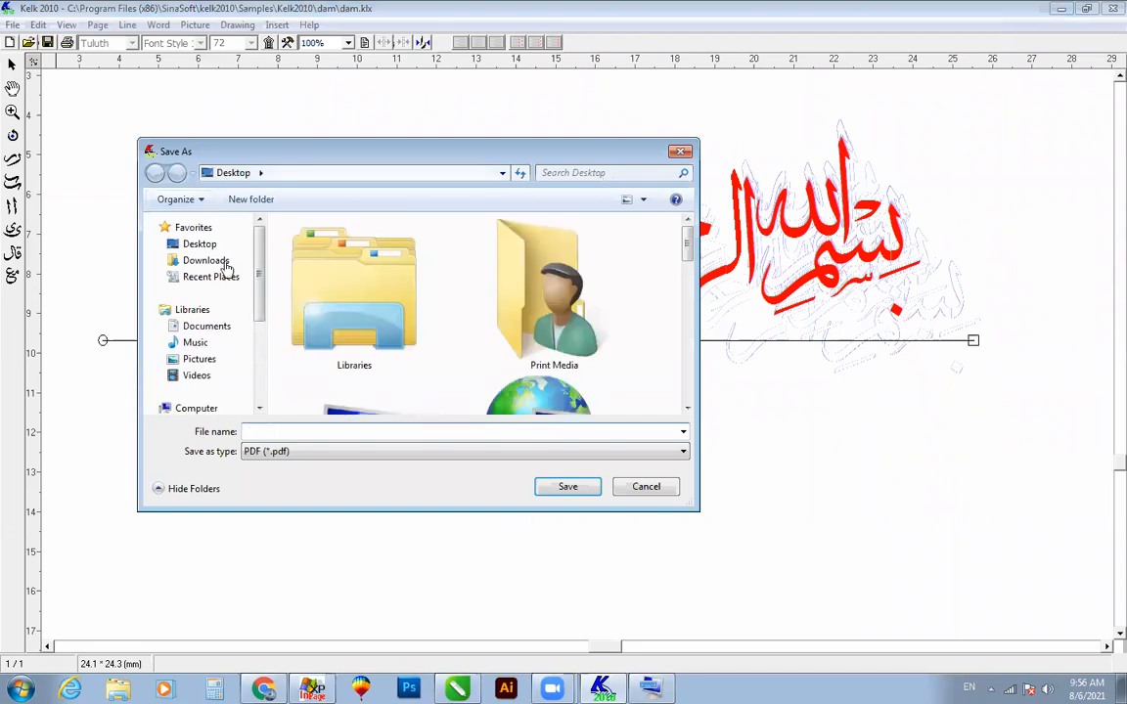
pyautogui.click(285, 430)
pyautogui.write('aa')
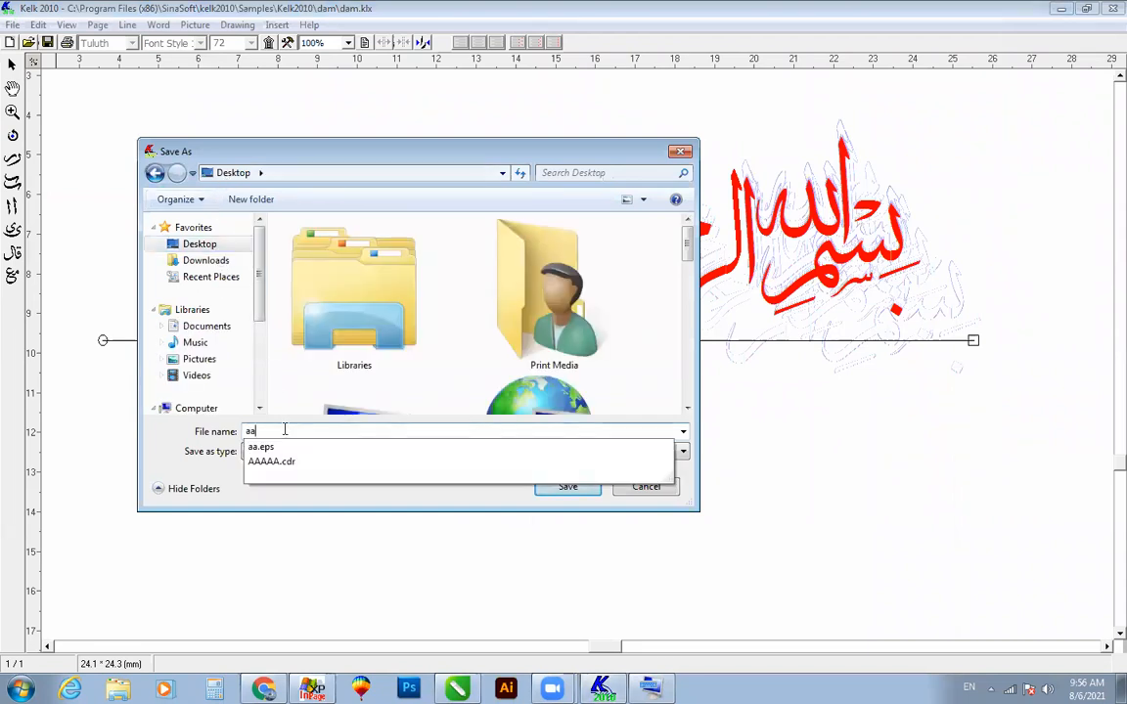
pyautogui.press('Return')
pyautogui.click(526, 393)
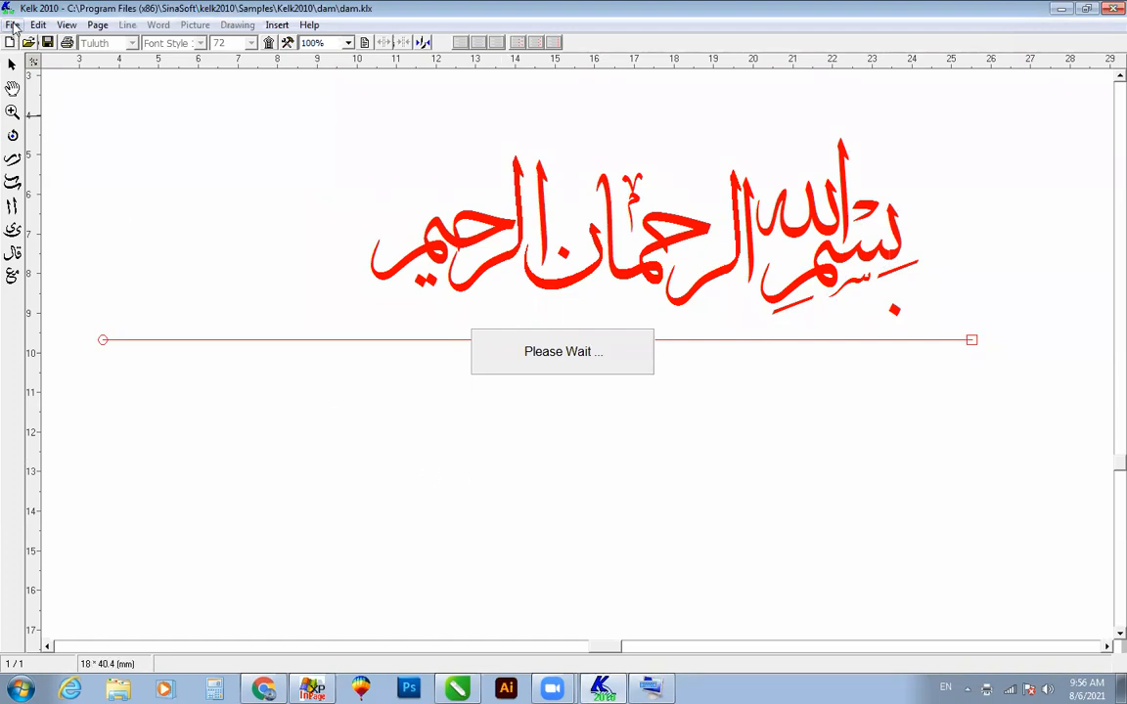
# Step: Export the composition to the Desktop in Adobe Illustrator (ai) format under the name "aaaaa"
pyautogui.click(13, 25)
pyautogui.moveTo(86, 185)
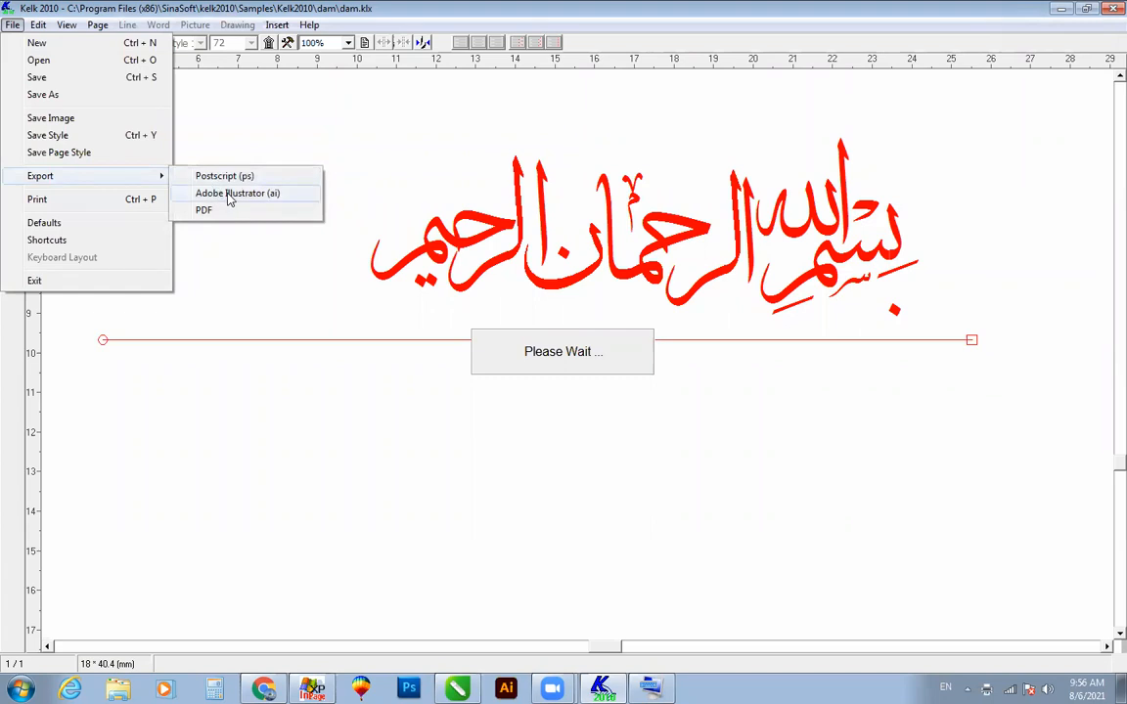
pyautogui.write('a')
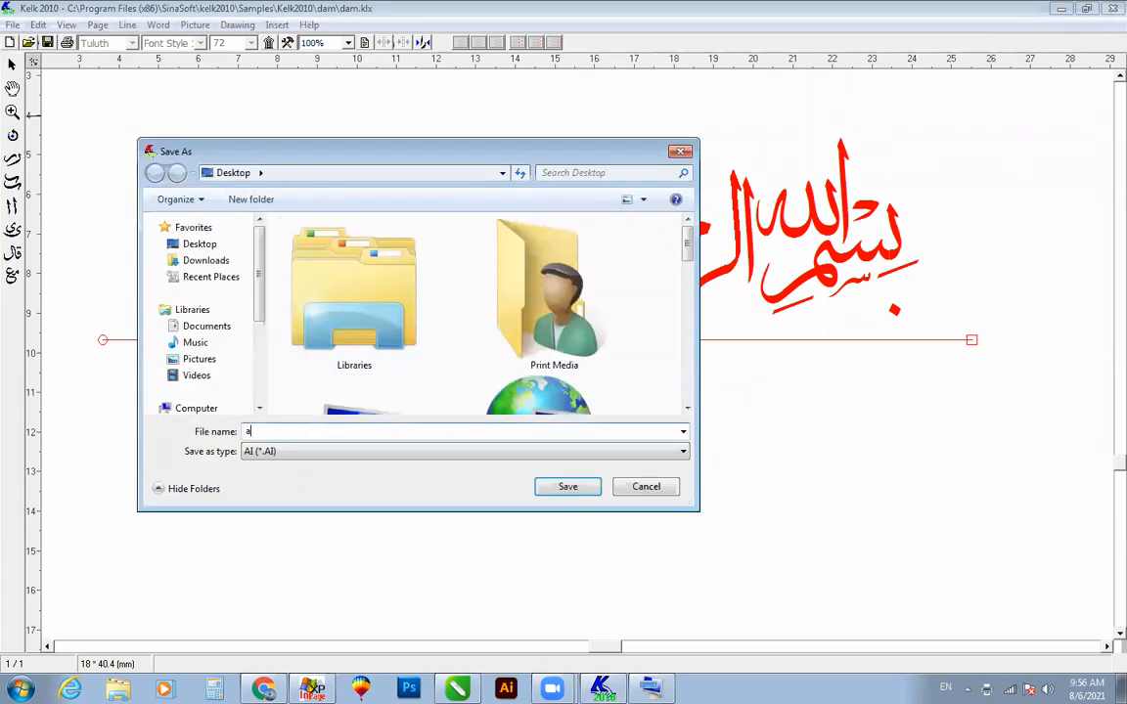
pyautogui.write('aaaa')
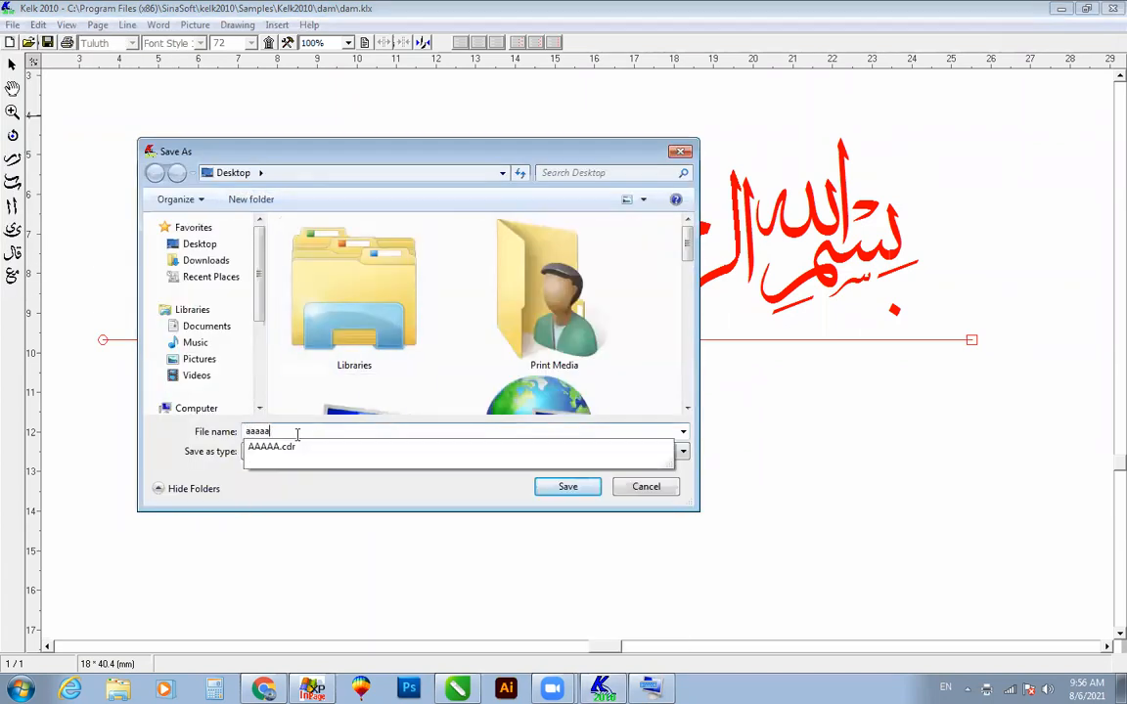
pyautogui.click(555, 487)
pyautogui.click(521, 388)
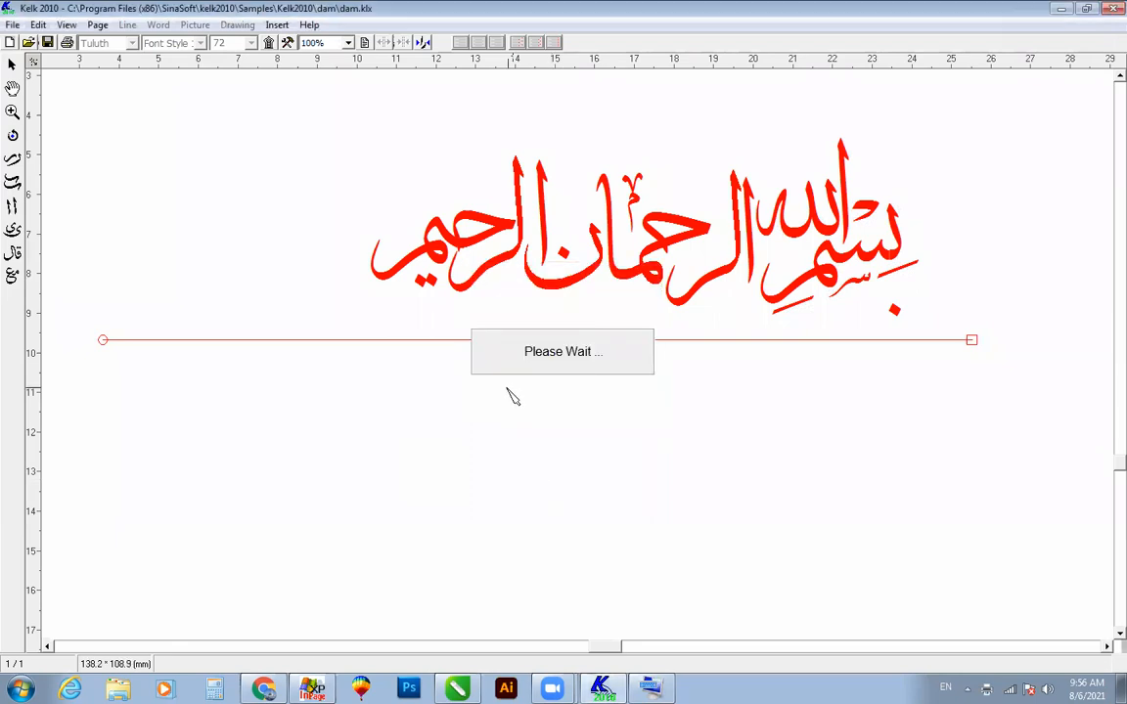
# Step: Switch to CorelDRAW 2020 and import the PDF with its text as curves
pyautogui.click(1063, 12)
pyautogui.click(1066, 8)
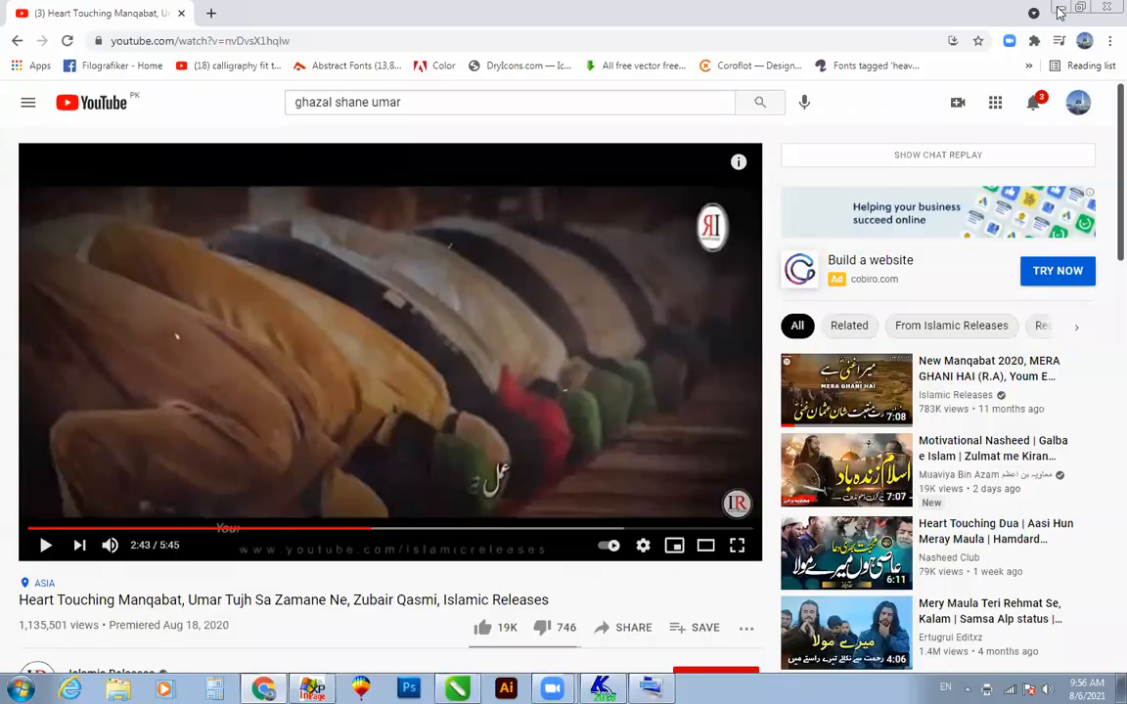
pyautogui.click(1059, 10)
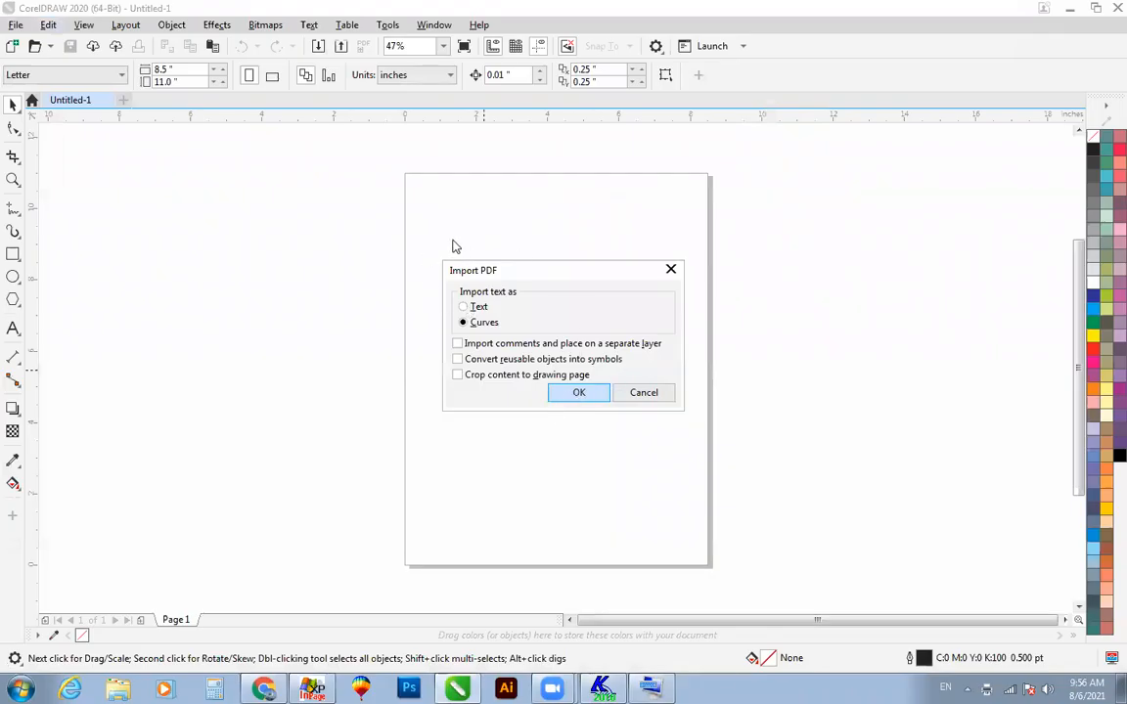
pyautogui.press('Return')
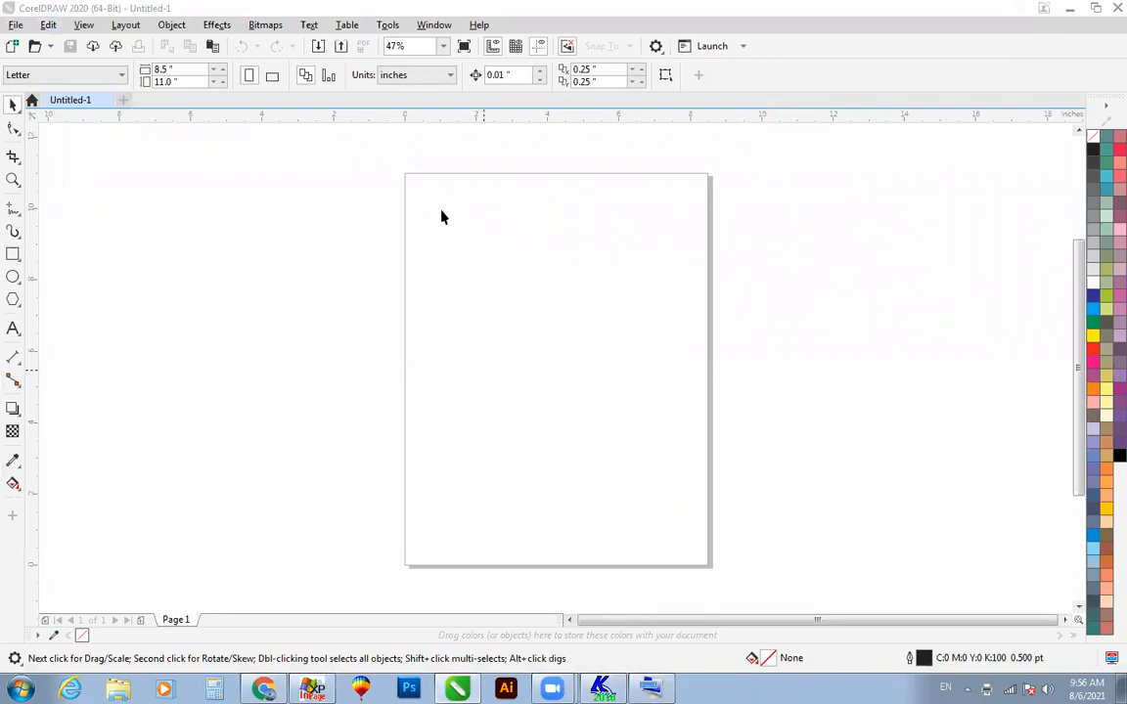
pyautogui.scroll(-4, 431, 284)
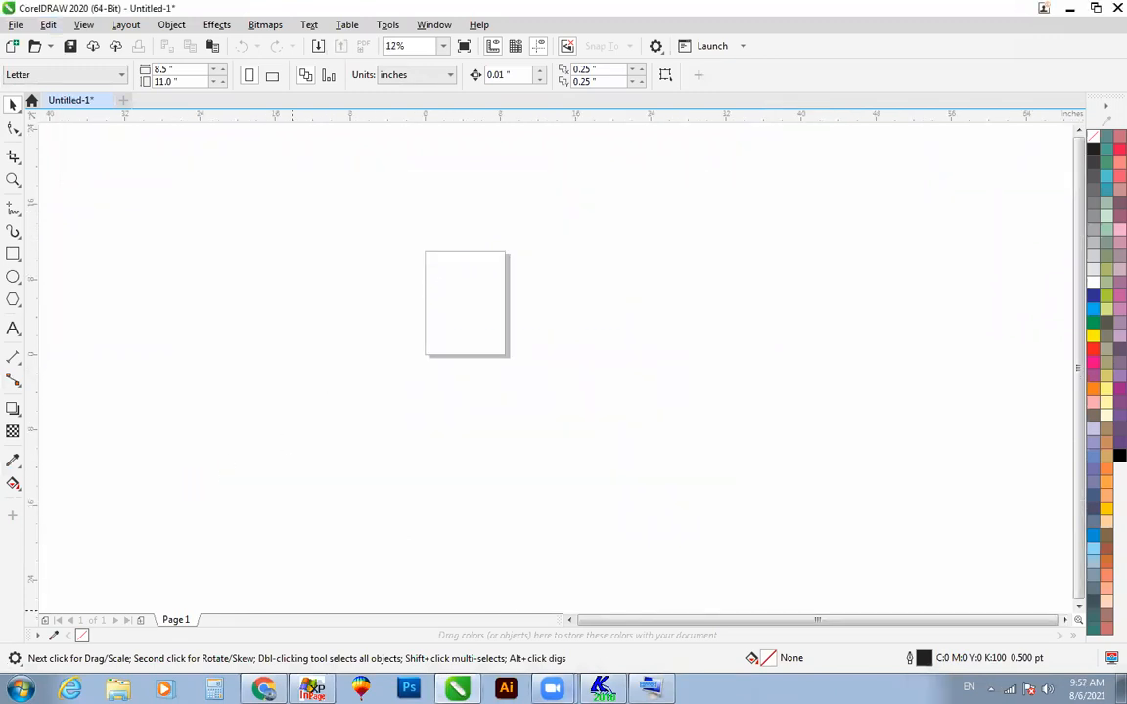
# Step: Switch back to Kelk 2010 and try selecting the whole calligraphic composition
pyautogui.click(583, 678)
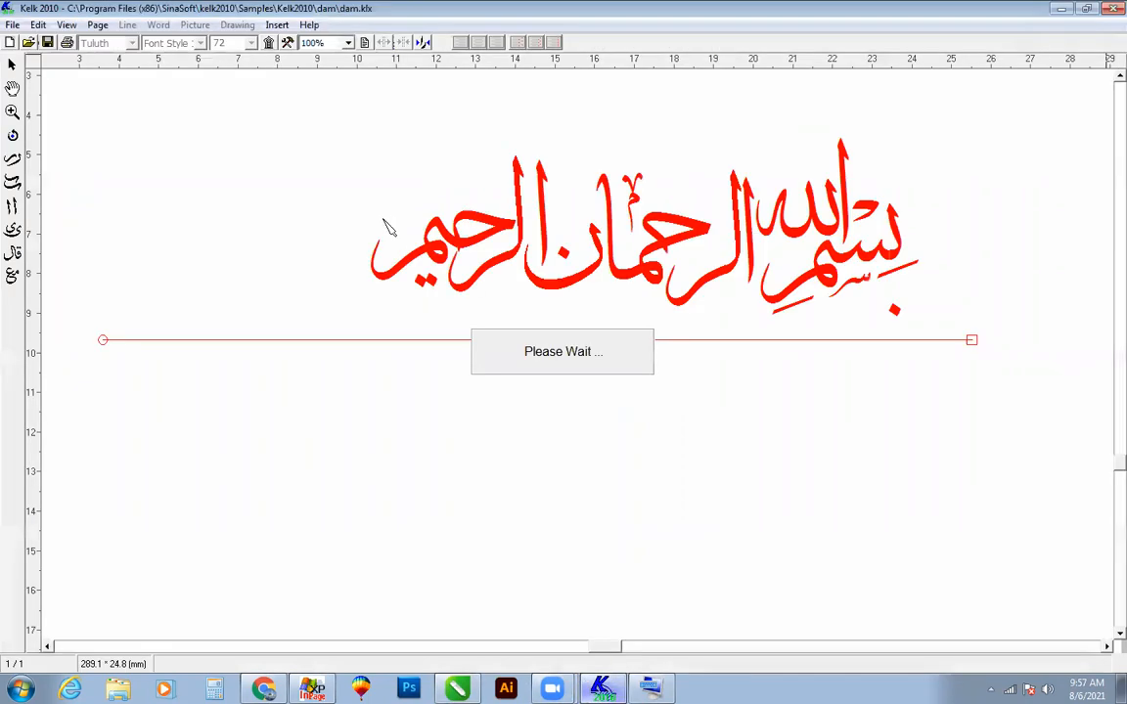
pyautogui.moveTo(254, 96); pyautogui.dragTo(941, 334)
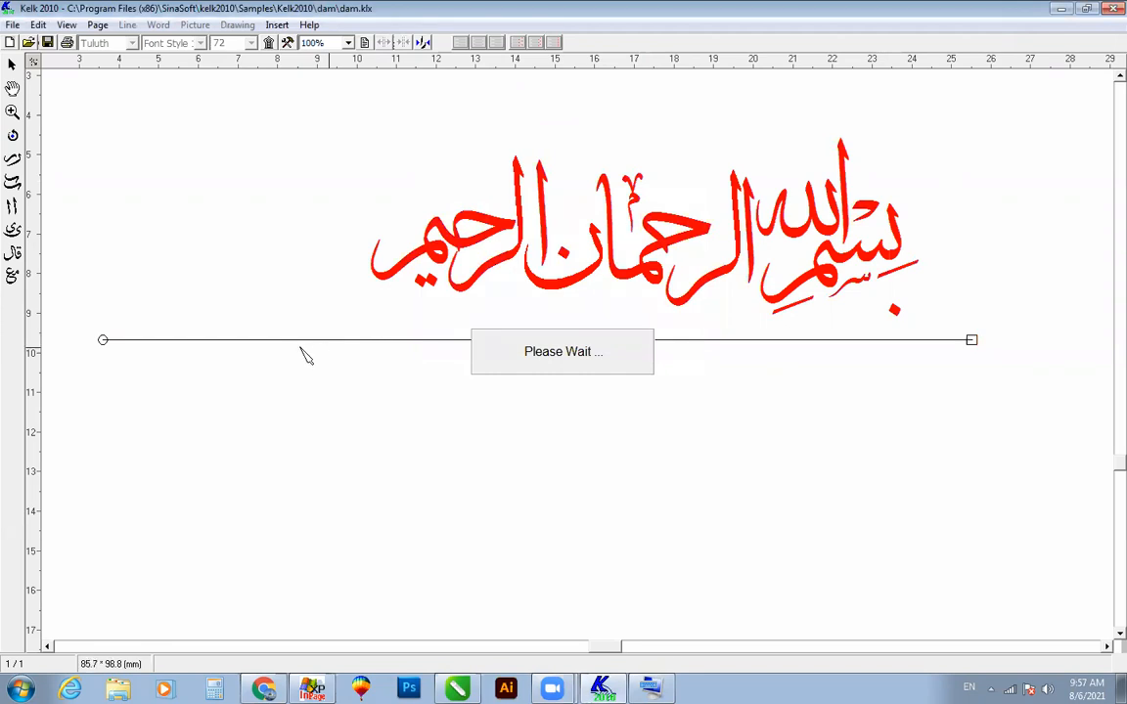
pyautogui.moveTo(337, 394); pyautogui.dragTo(936, 121)
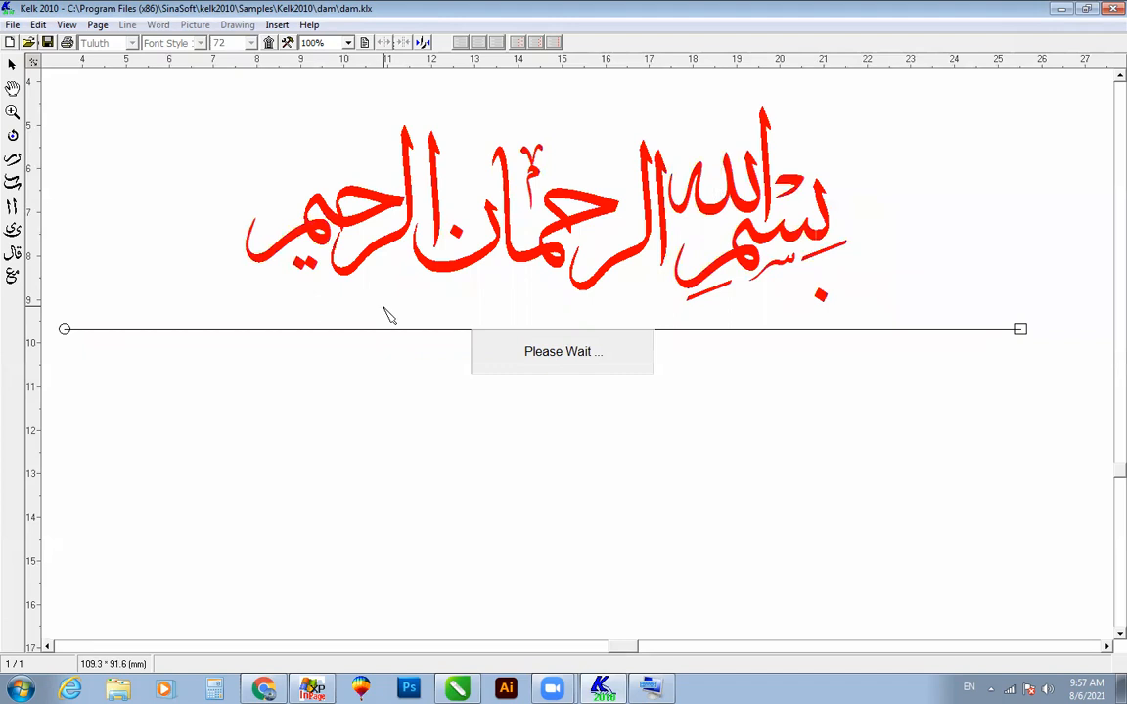
pyautogui.moveTo(208, 86); pyautogui.dragTo(925, 321)
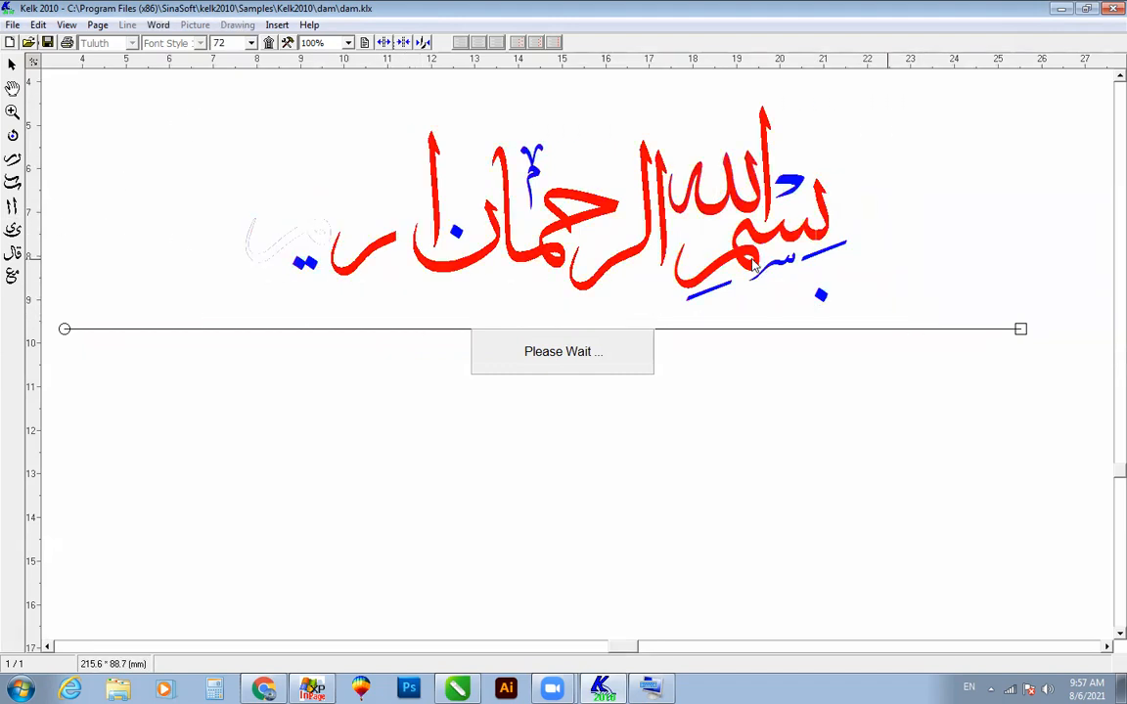
pyautogui.rightClick(753, 264)
pyautogui.click(725, 274)
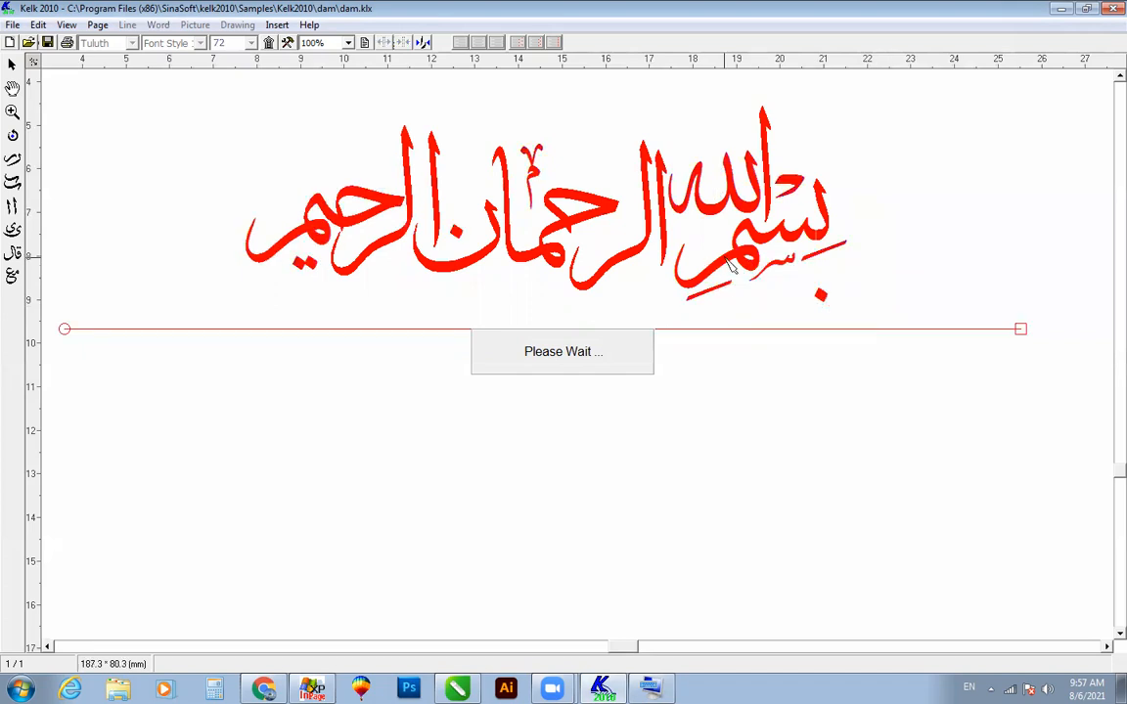
pyautogui.click(910, 164)
# Step: Select the whole composition and apply black as its word color
pyautogui.moveTo(157, 368); pyautogui.dragTo(900, 109)
pyautogui.rightClick(825, 241)
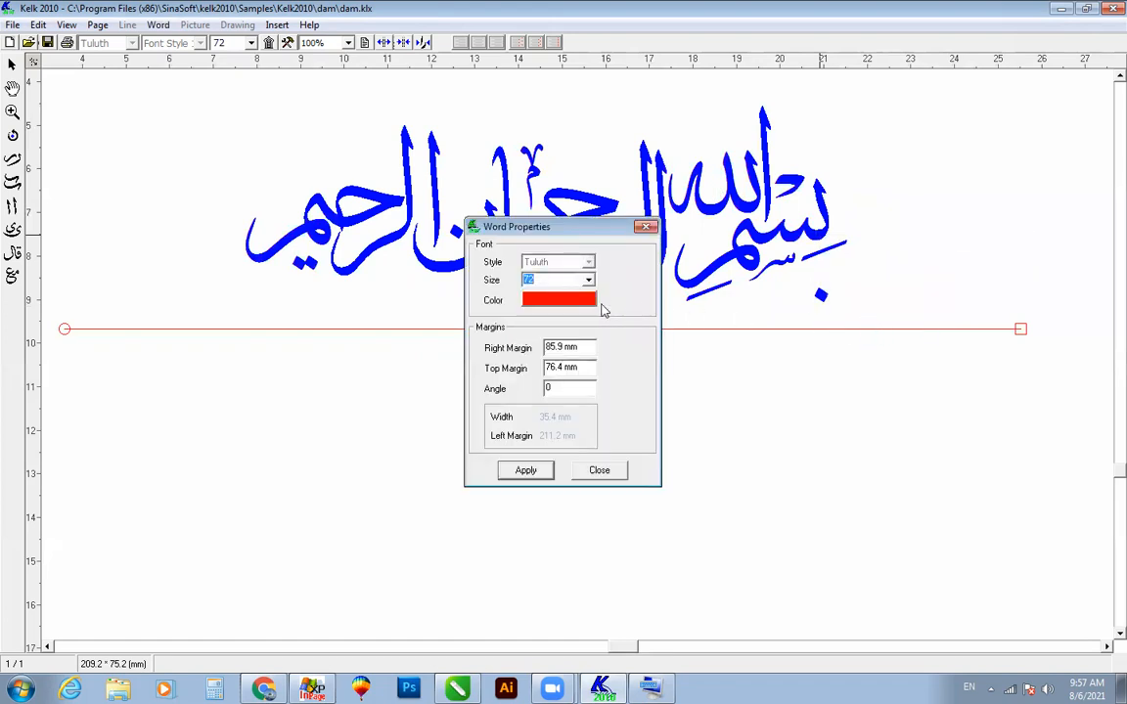
pyautogui.click(591, 301)
pyautogui.click(298, 331)
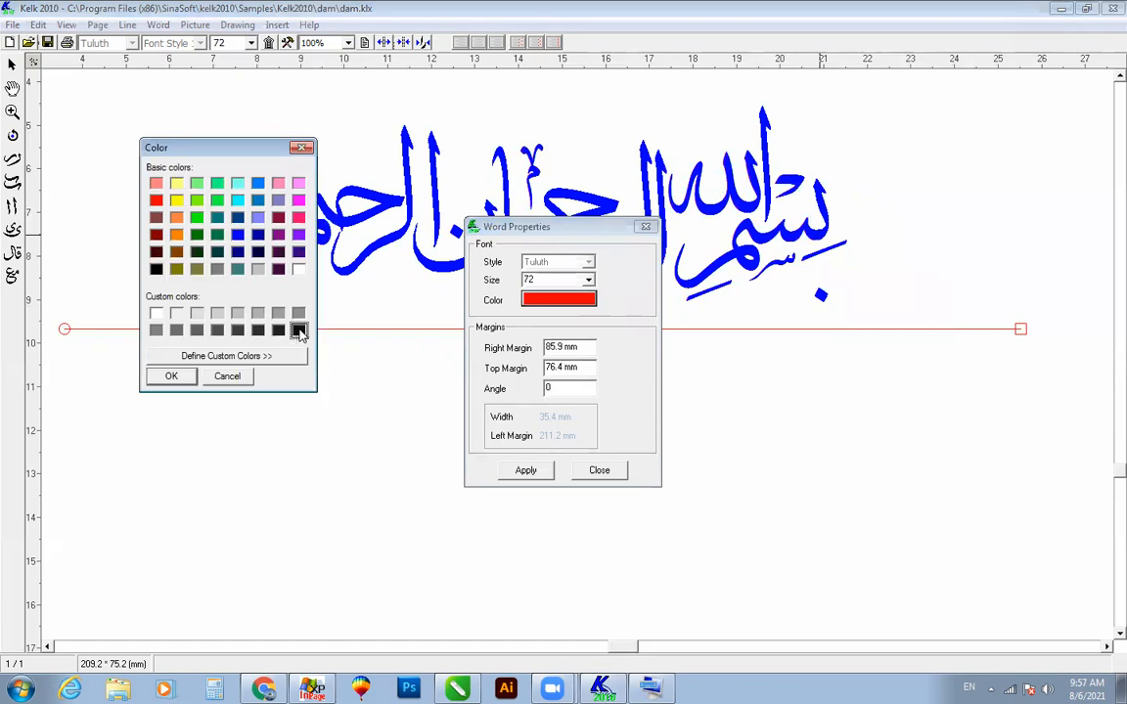
pyautogui.click(171, 378)
pyautogui.click(526, 470)
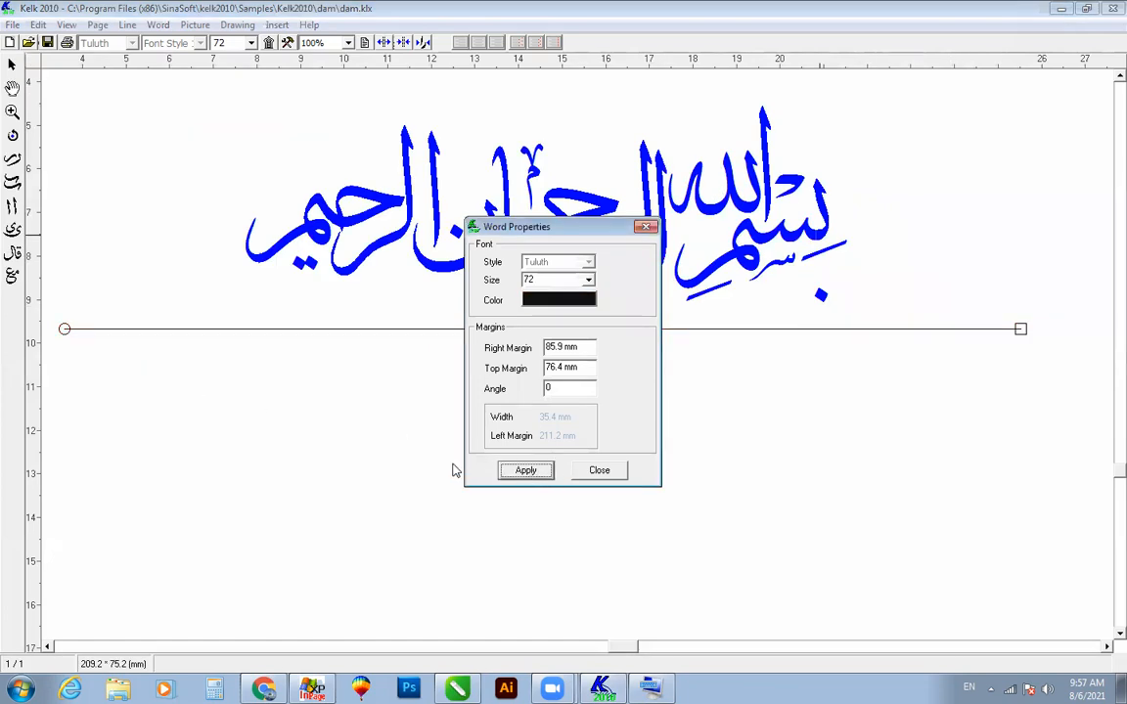
# Step: Close the word properties and set the calligraphy's font size to 48
pyautogui.click(594, 471)
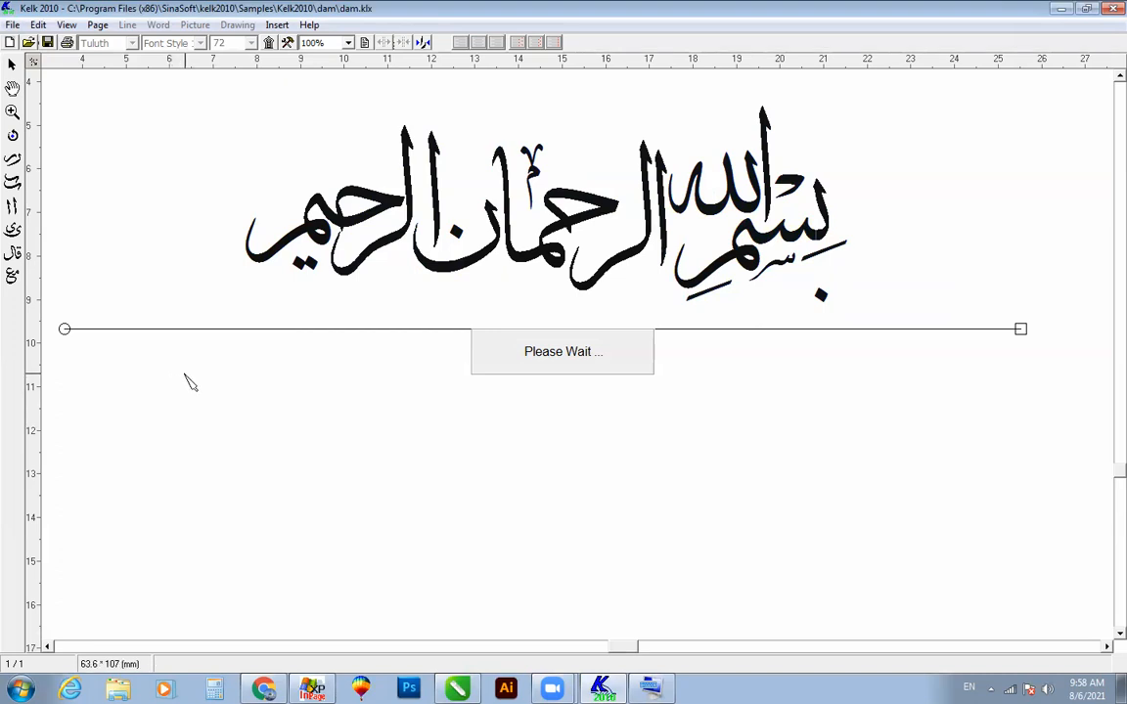
pyautogui.click(13, 110)
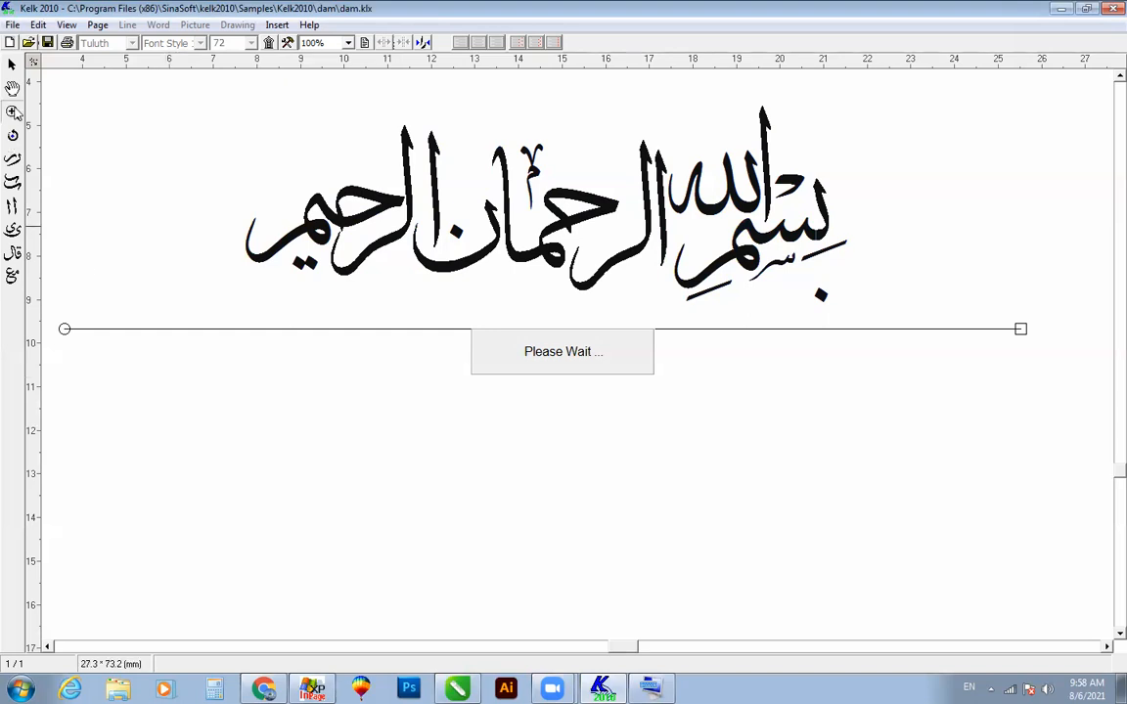
pyautogui.moveTo(208, 89); pyautogui.dragTo(877, 318)
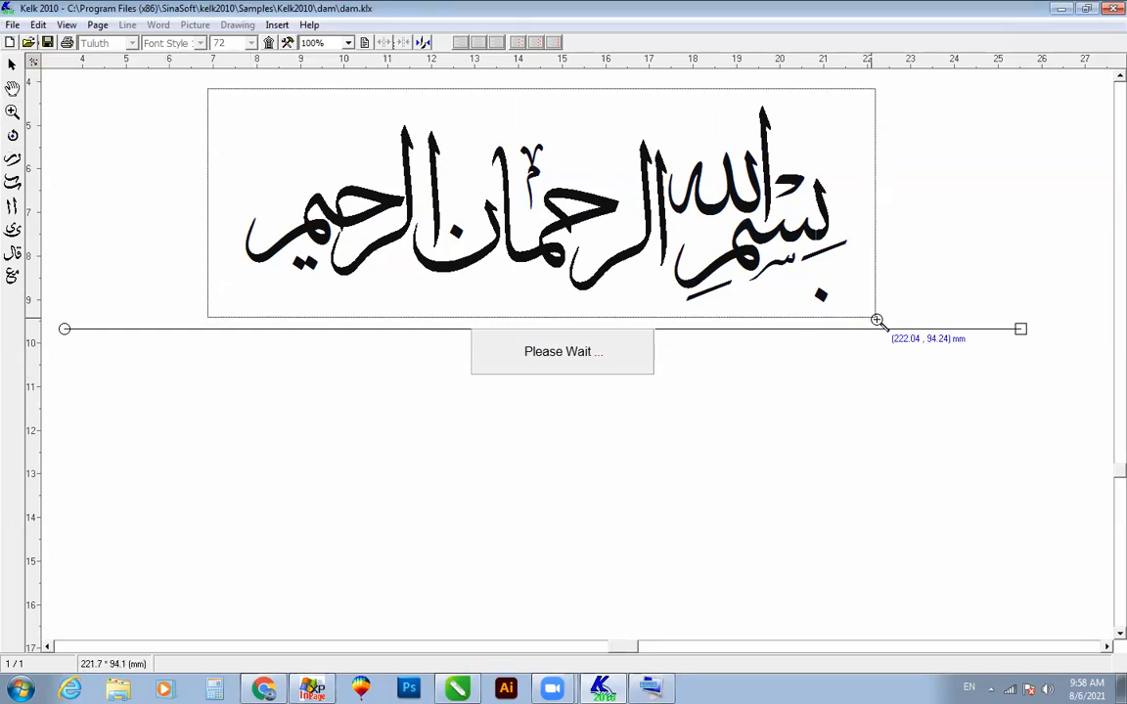
pyautogui.moveTo(88, 87); pyautogui.dragTo(1093, 443)
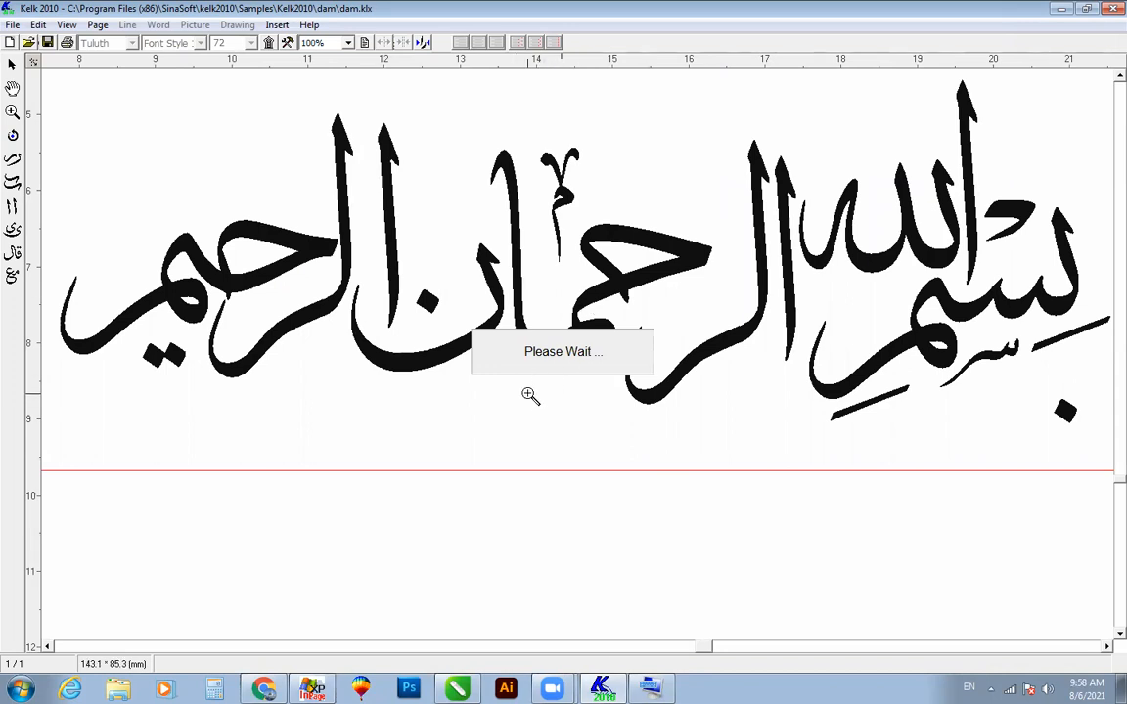
pyautogui.scroll(-1, 529, 407)
pyautogui.scroll(-1, 528, 407)
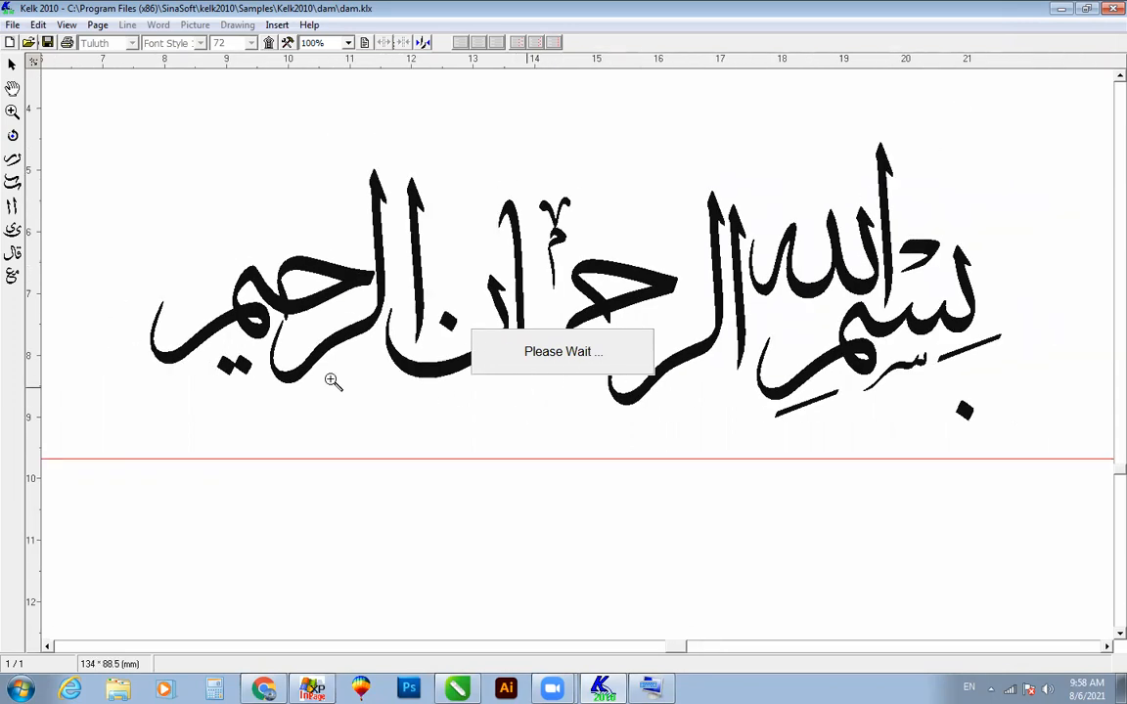
pyautogui.moveTo(1102, 470); pyautogui.dragTo(1102, 493)
pyautogui.scroll(1, 772, 402)
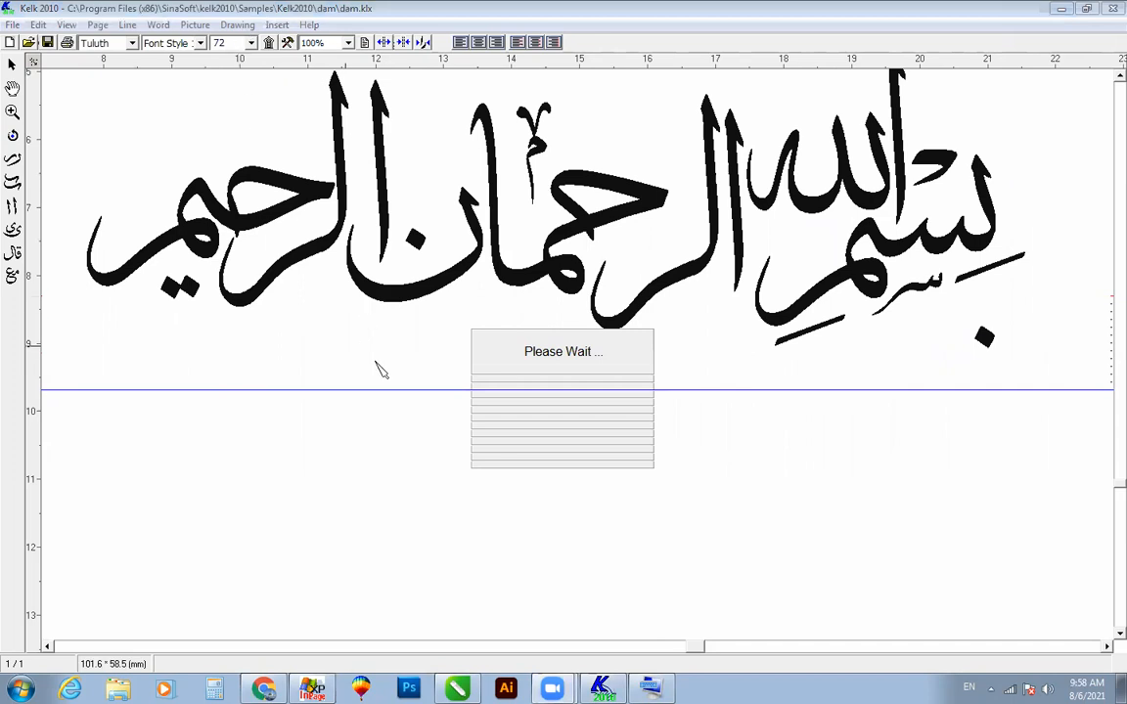
pyautogui.click(217, 43)
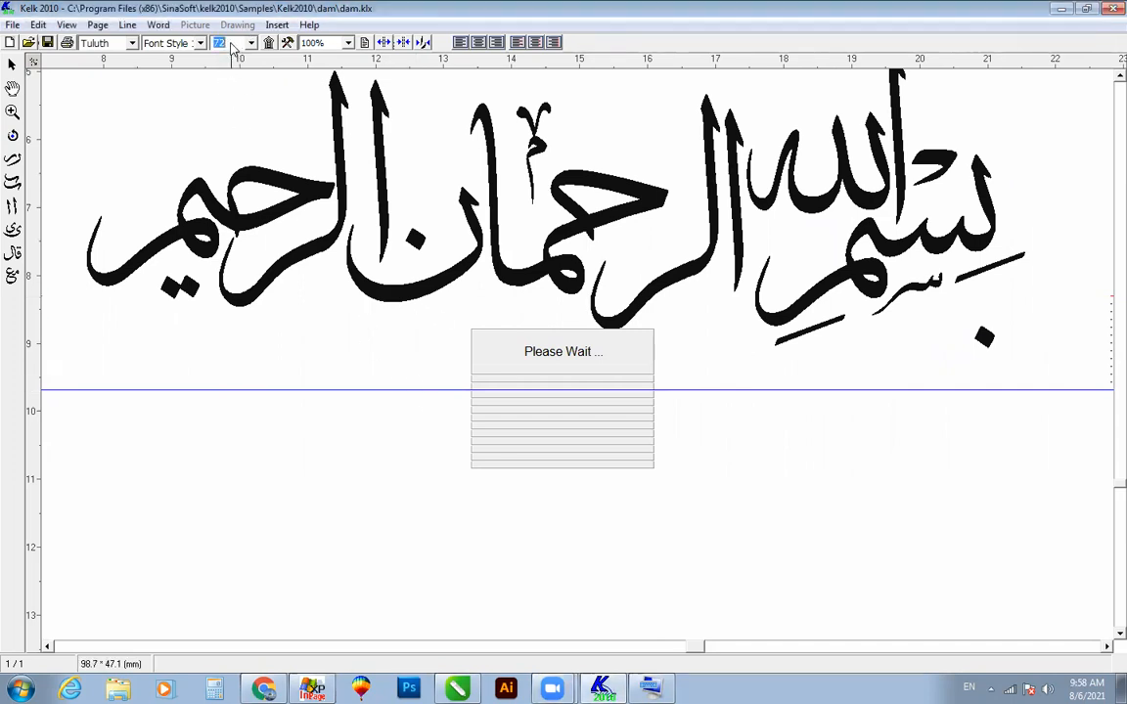
pyautogui.press('Return')
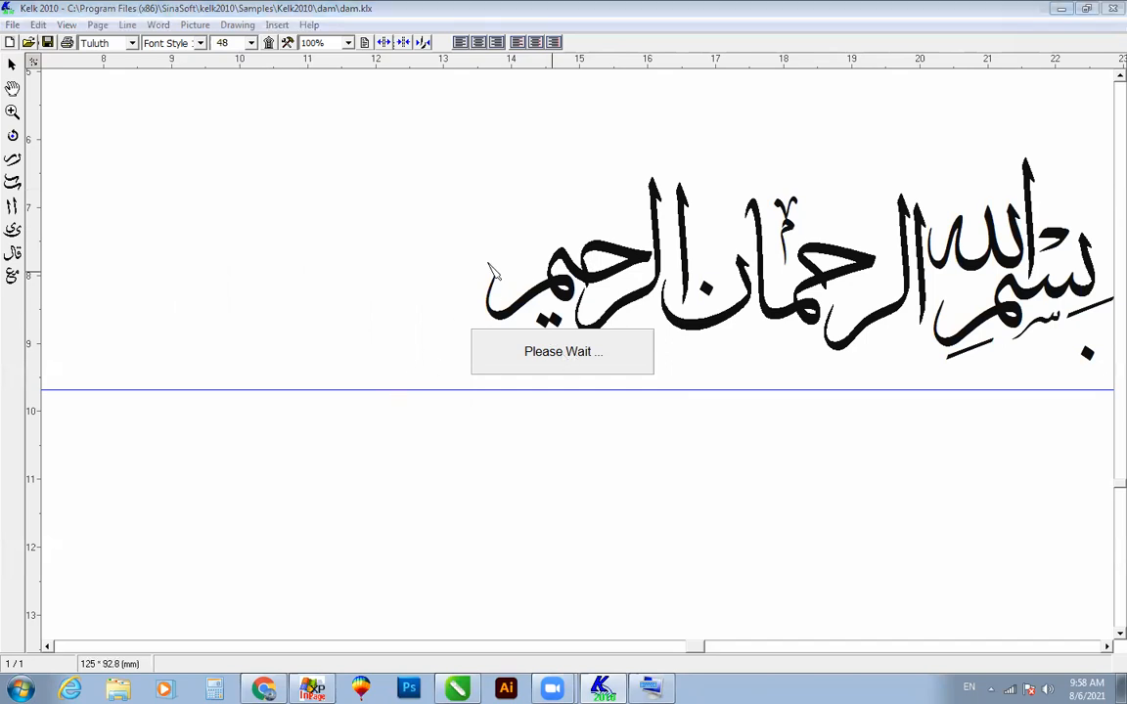
# Step: Frame the complete resized composition large in the window and capture the screen
pyautogui.click(12, 112)
pyautogui.moveTo(412, 111); pyautogui.dragTo(1112, 397)
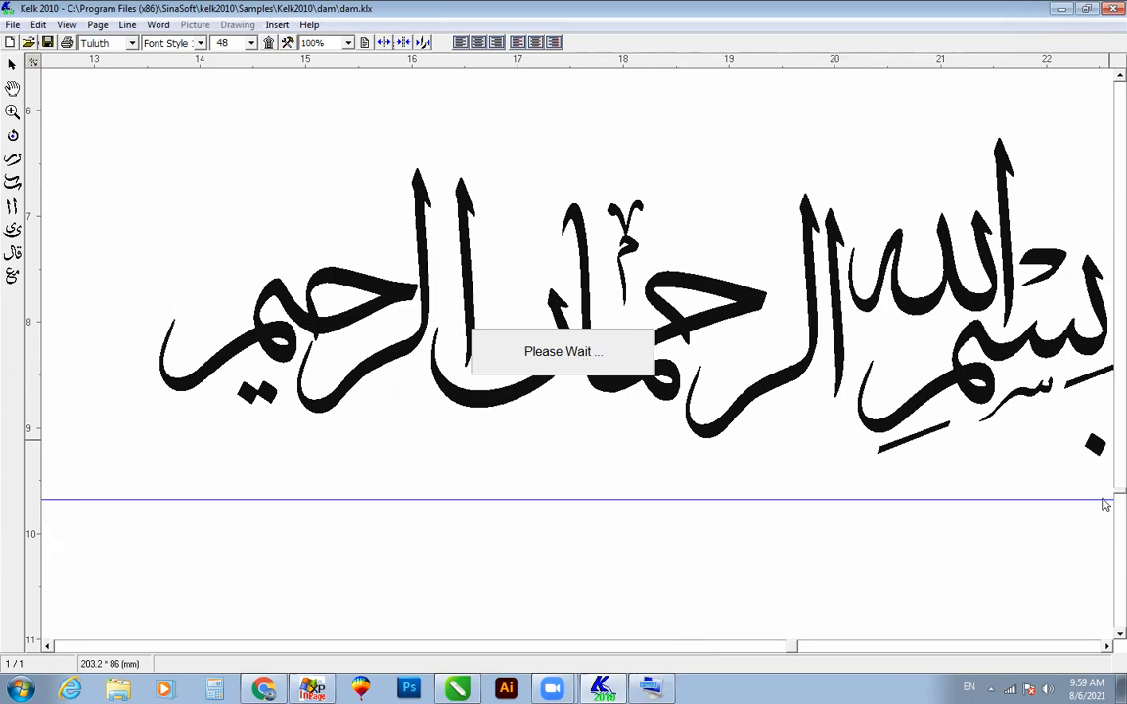
pyautogui.click(1106, 646)
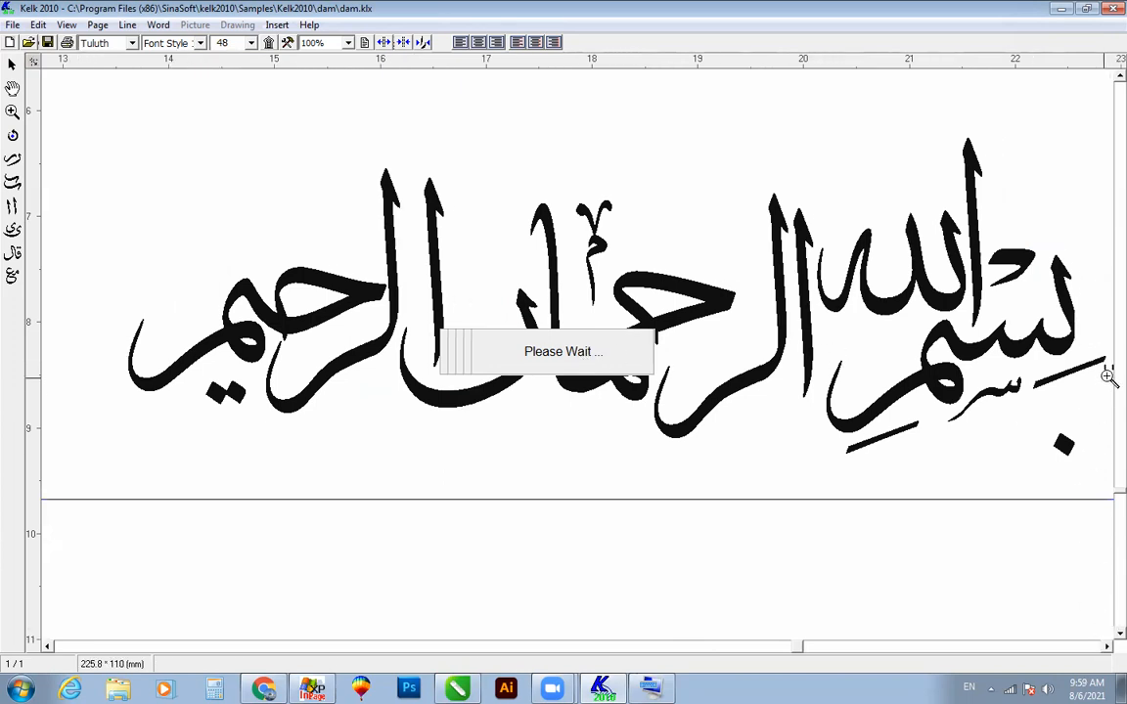
pyautogui.moveTo(1119, 492)
pyautogui.mouseDown()
pyautogui.moveTo(1119, 476)
pyautogui.moveTo(1105, 502)
pyautogui.moveTo(1105, 489)
pyautogui.mouseUp()
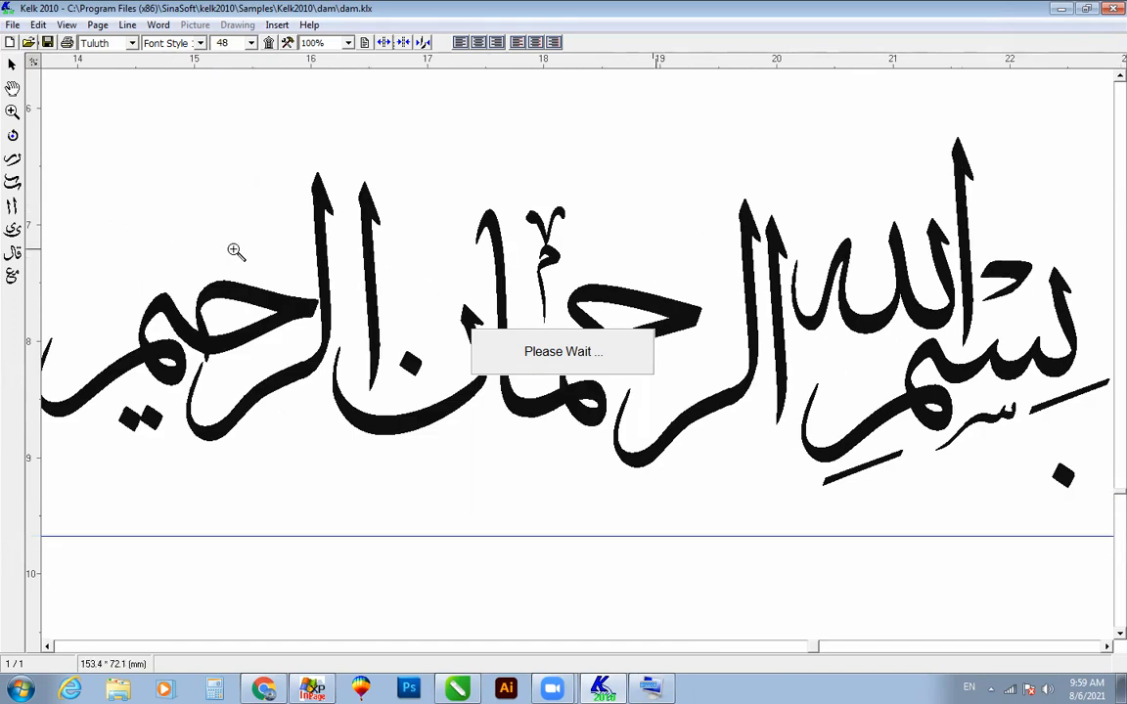
pyautogui.scroll(-5, 233, 250)
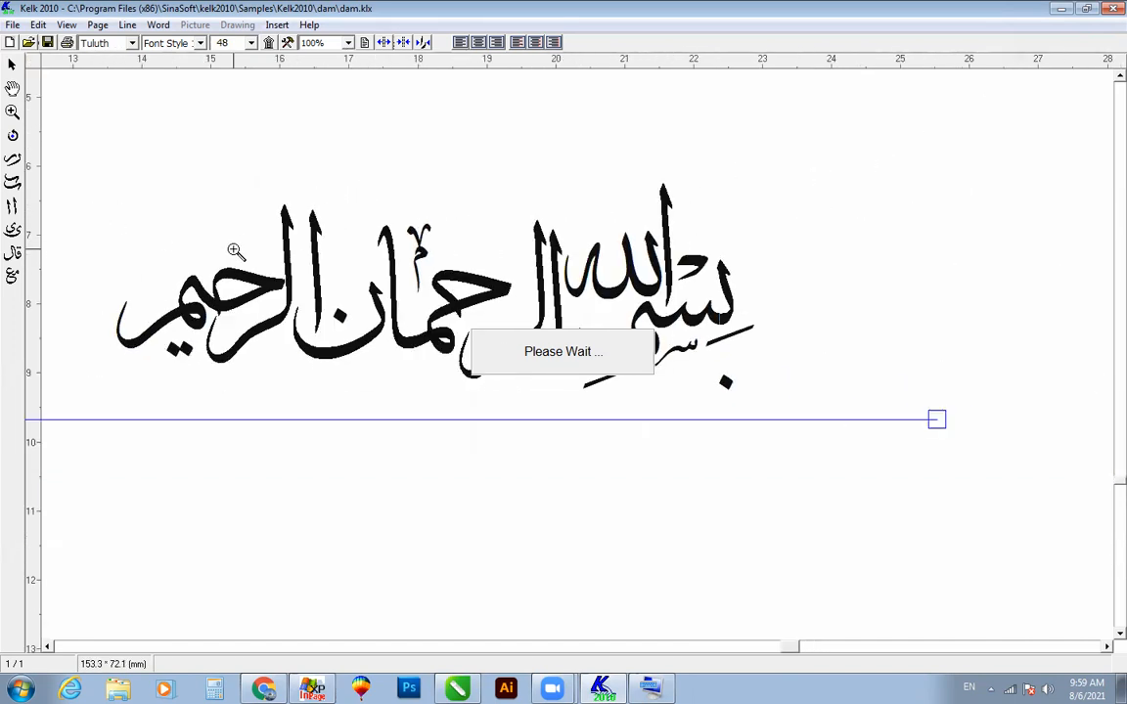
pyautogui.scroll(-1, 233, 250)
pyautogui.scroll(-2, 232, 251)
pyautogui.moveTo(133, 190); pyautogui.dragTo(508, 370)
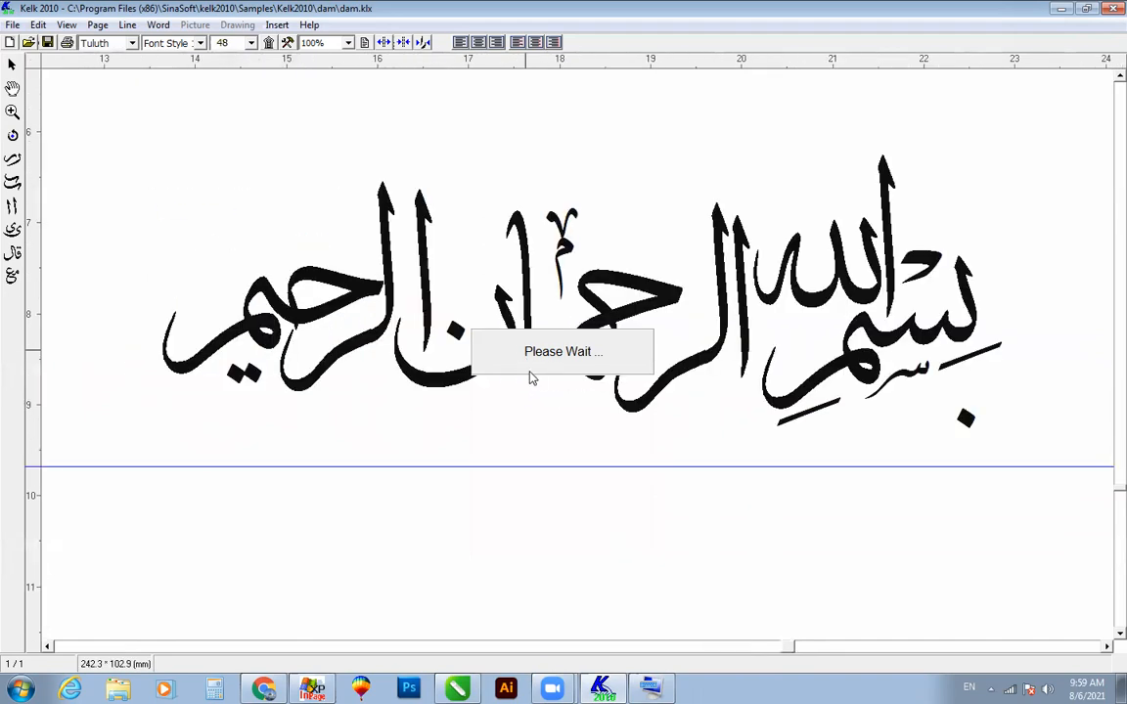
pyautogui.scroll(-3, 516, 415)
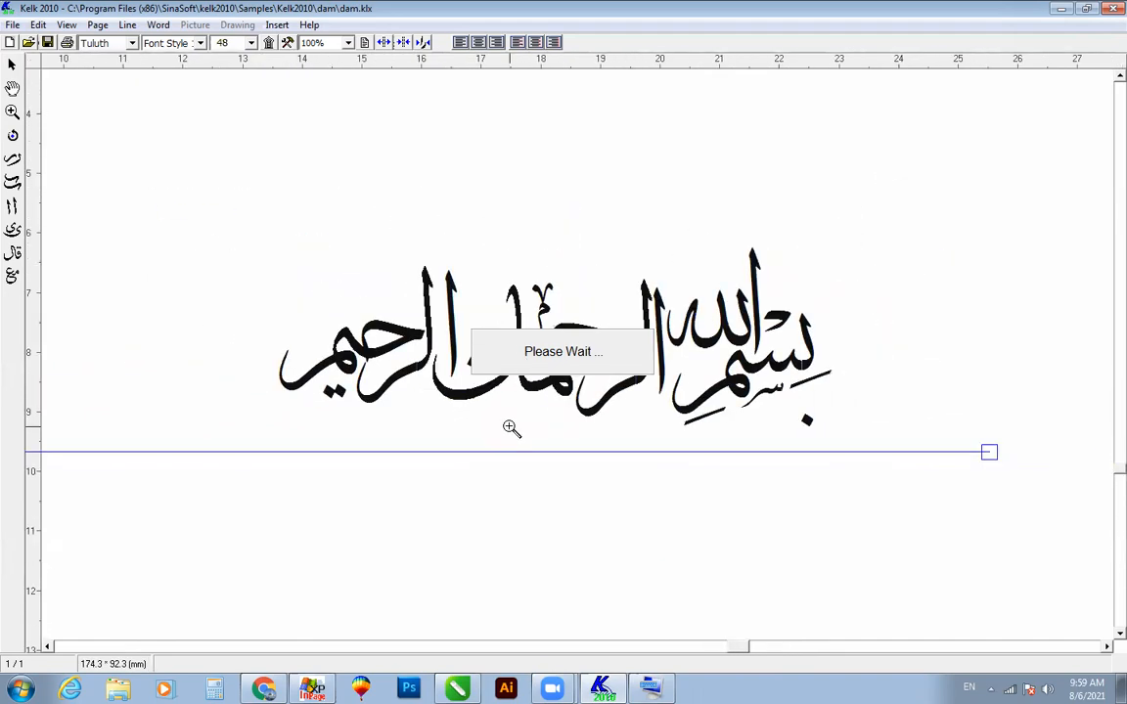
pyautogui.moveTo(251, 239); pyautogui.dragTo(812, 467)
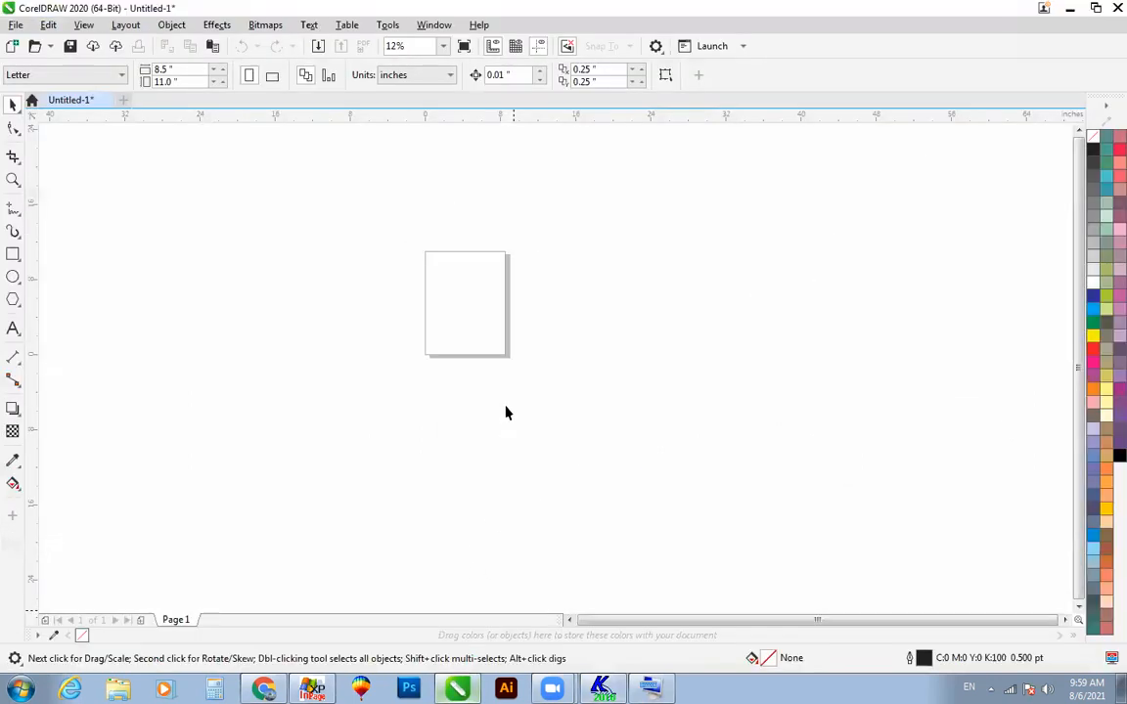
# Step: Paste the screenshot into CorelDRAW 2020 and crop it around the calligraphy to about 16.3 by 5.9 inches
pyautogui.hotkey('ctrl', 'v')
pyautogui.scroll(-1, 506, 412)
pyautogui.press('F4')
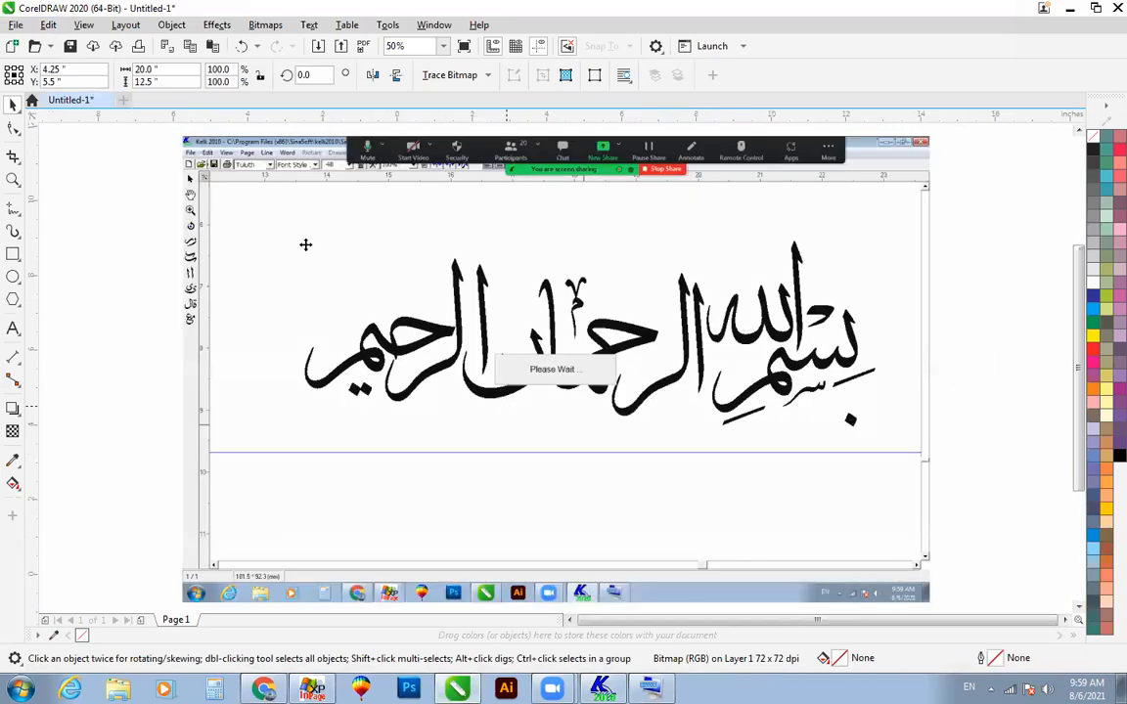
pyautogui.click(18, 164)
pyautogui.click(56, 154)
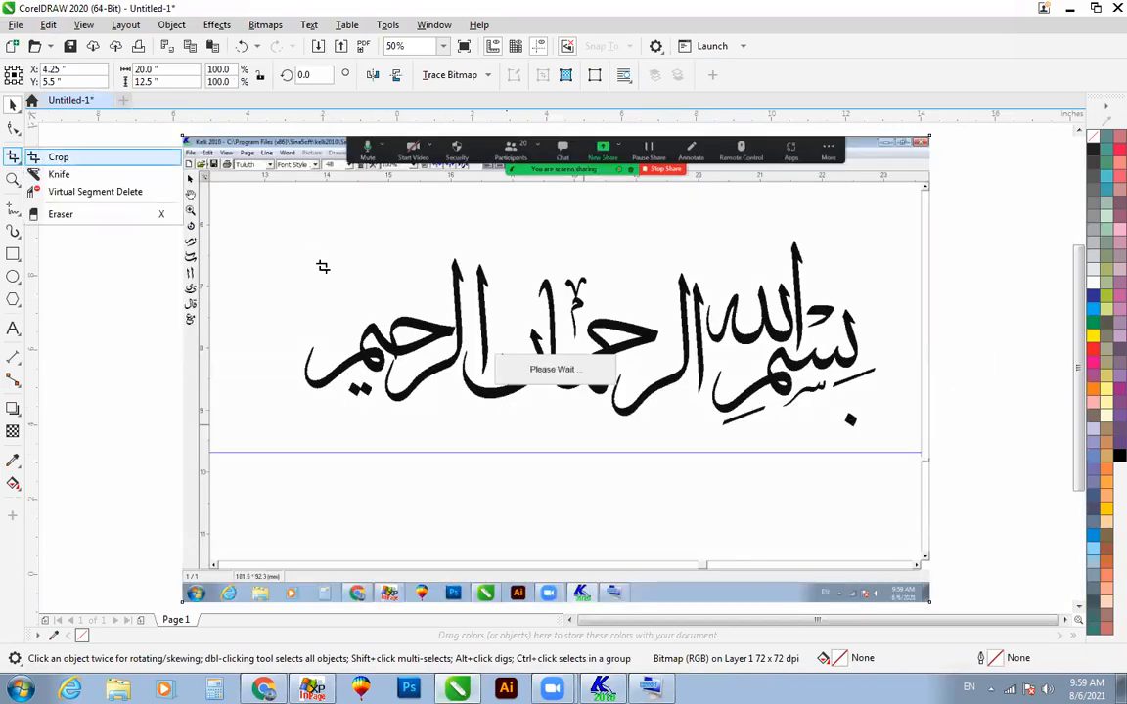
pyautogui.moveTo(286, 223); pyautogui.dragTo(893, 445)
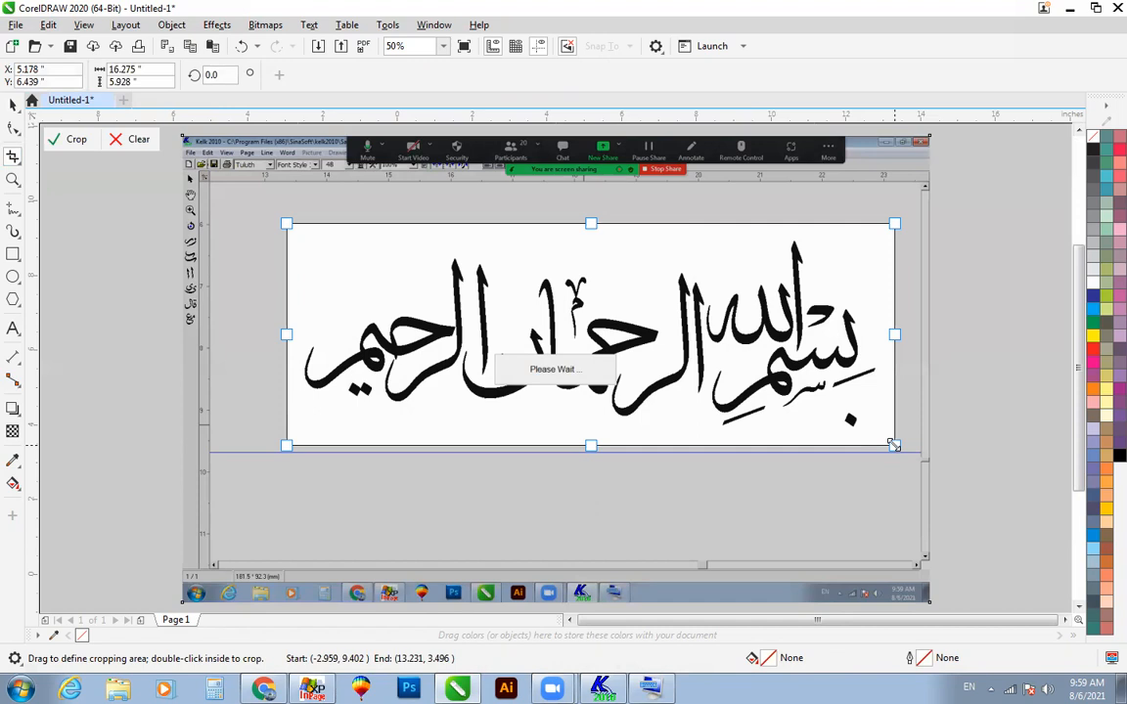
pyautogui.press('Return')
pyautogui.press('space')
pyautogui.press('F4')
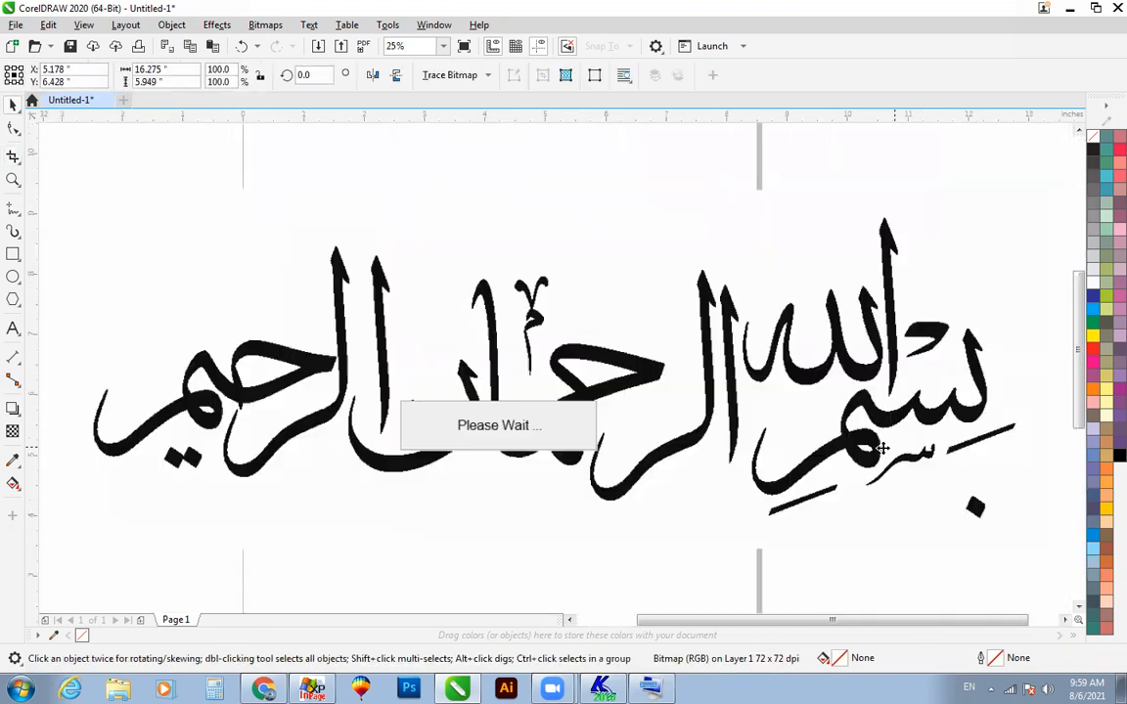
# Step: Convert the cropped bitmap to vectors with an Outline Trace set to High quality image
pyautogui.press('space')
pyautogui.scroll(-3, 784, 370)
pyautogui.press('space')
pyautogui.click(783, 369)
pyautogui.click(435, 75)
pyautogui.moveTo(484, 135)
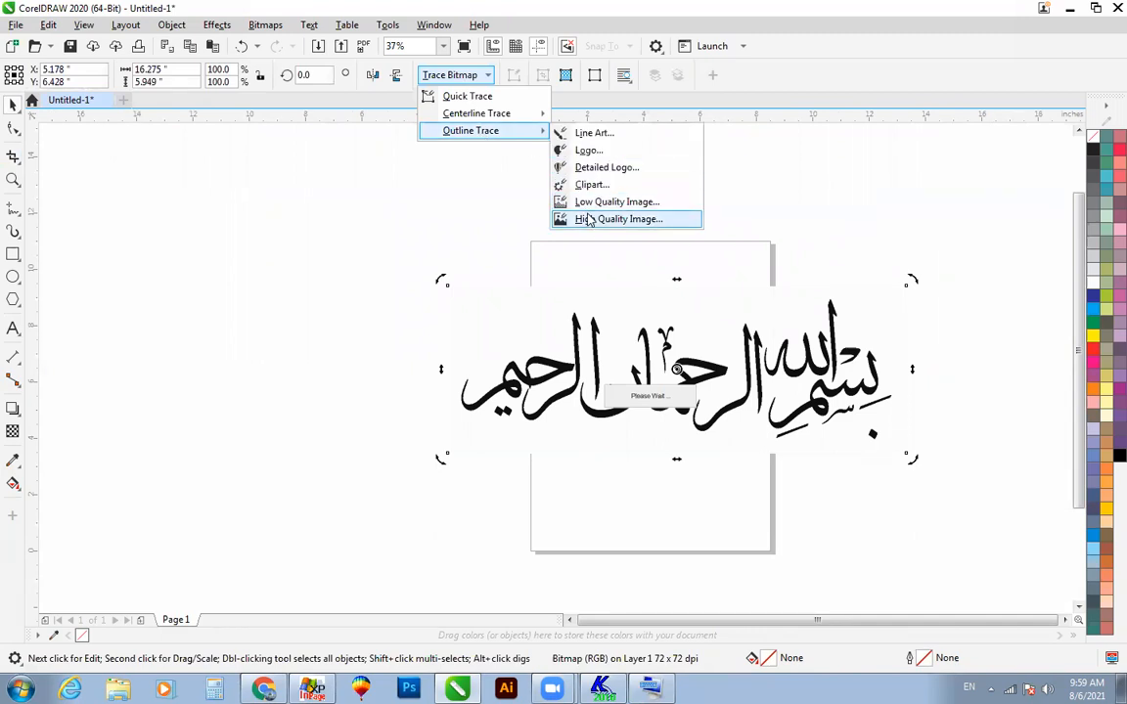
pyautogui.click(590, 219)
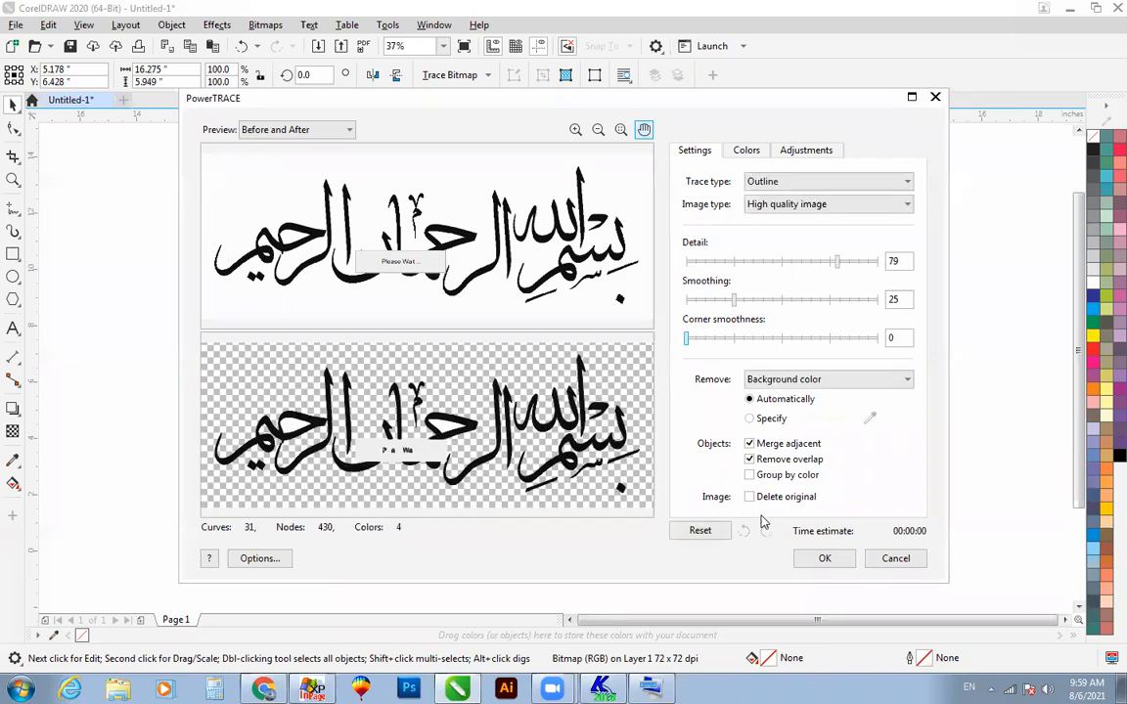
pyautogui.click(825, 559)
# Step: Move the traced lettering off the original bitmap and delete the bitmap
pyautogui.moveTo(600, 335)
pyautogui.mouseDown()
pyautogui.moveTo(364, 229)
pyautogui.moveTo(503, 365)
pyautogui.mouseUp()
pyautogui.click(515, 364)
pyautogui.press('Delete')
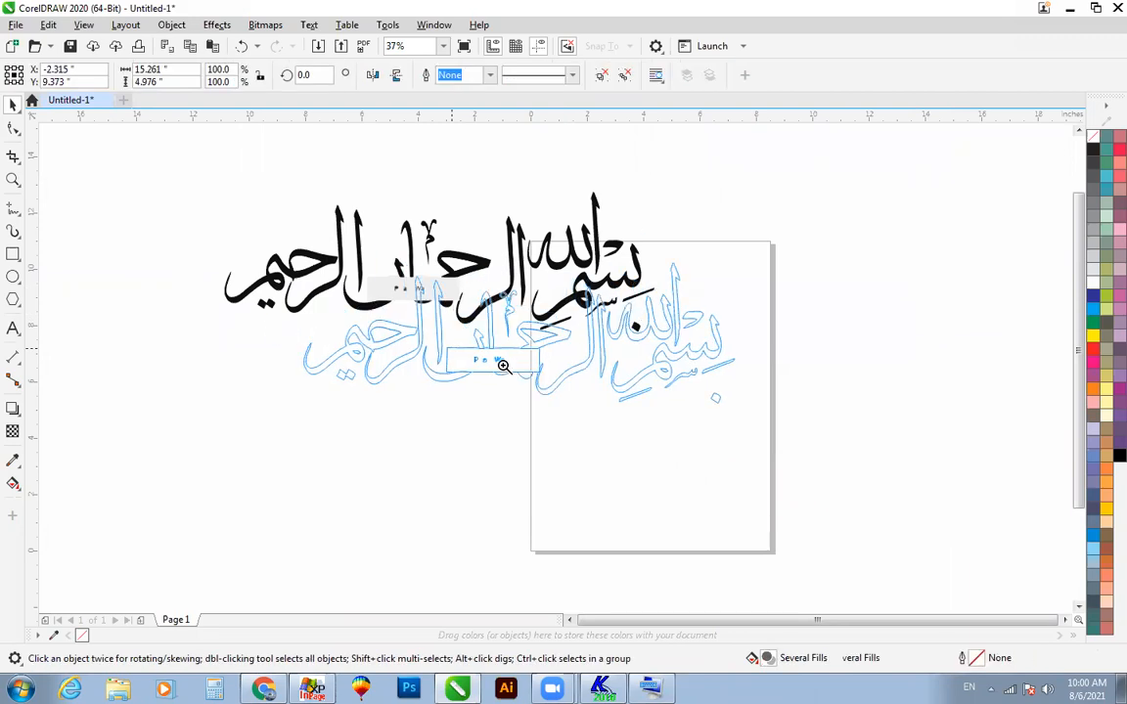
# Step: Fill the whole traced calligraphy group with red
pyautogui.moveTo(285, 258); pyautogui.dragTo(845, 490)
pyautogui.click(969, 265)
pyautogui.press('F2')
pyautogui.moveTo(667, 183); pyautogui.dragTo(872, 333)
pyautogui.scroll(-2, 858, 378)
pyautogui.scroll(-1, 858, 379)
pyautogui.click(860, 388)
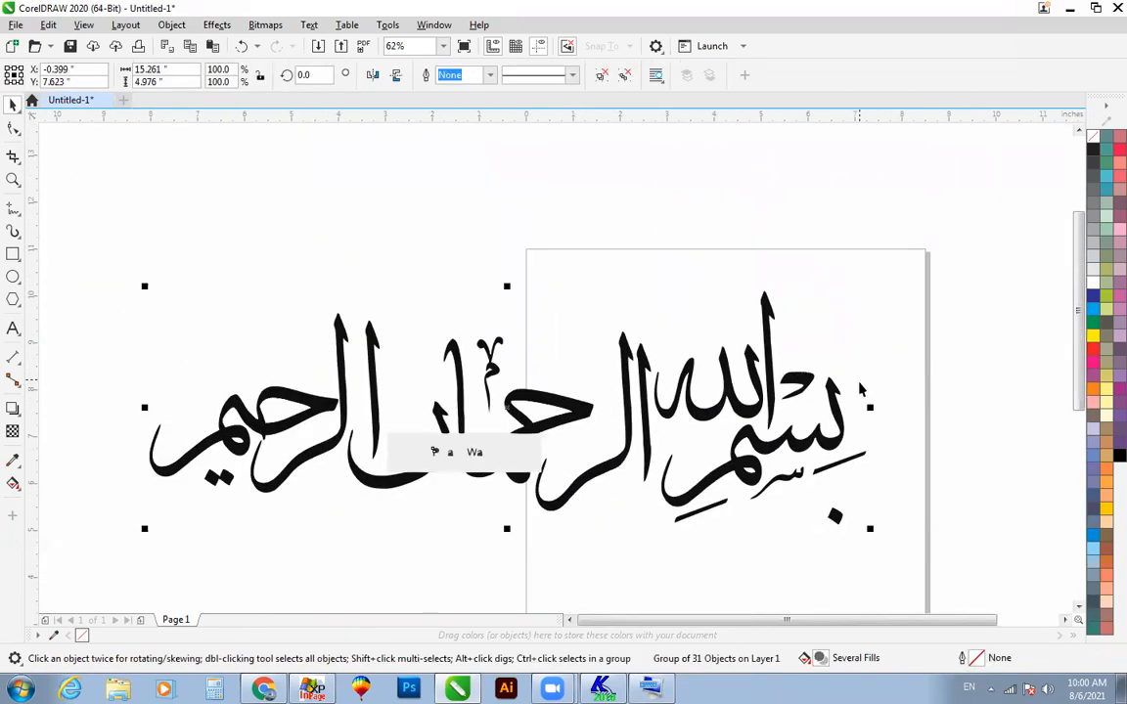
pyautogui.click(1093, 350)
pyautogui.click(964, 330)
pyautogui.scroll(-1, 759, 466)
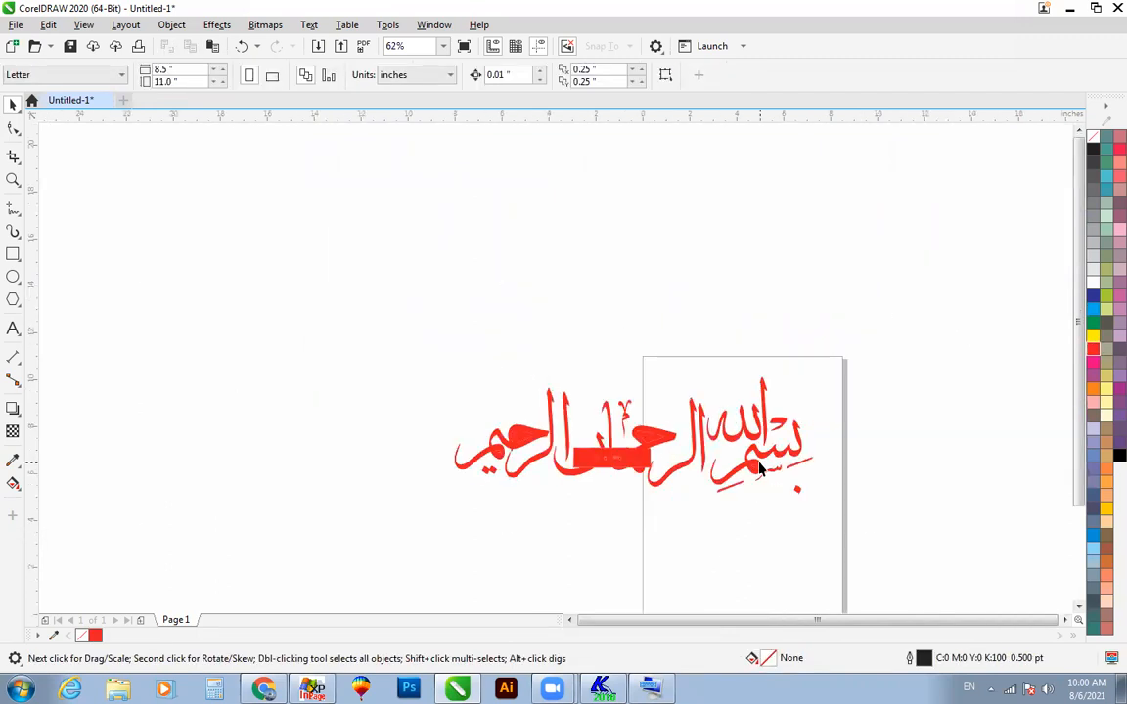
# Step: Delete the filled shapes that close the inner openings of the red letters
pyautogui.press('F4')
pyautogui.keyDown('ctrl'); pyautogui.click(886, 453); pyautogui.keyUp('ctrl')
pyautogui.click(875, 485)
pyautogui.keyDown('ctrl'); pyautogui.click(641, 377); pyautogui.keyUp('ctrl')
pyautogui.press('Delete')
pyautogui.keyDown('ctrl'); pyautogui.click(245, 377); pyautogui.keyUp('ctrl')
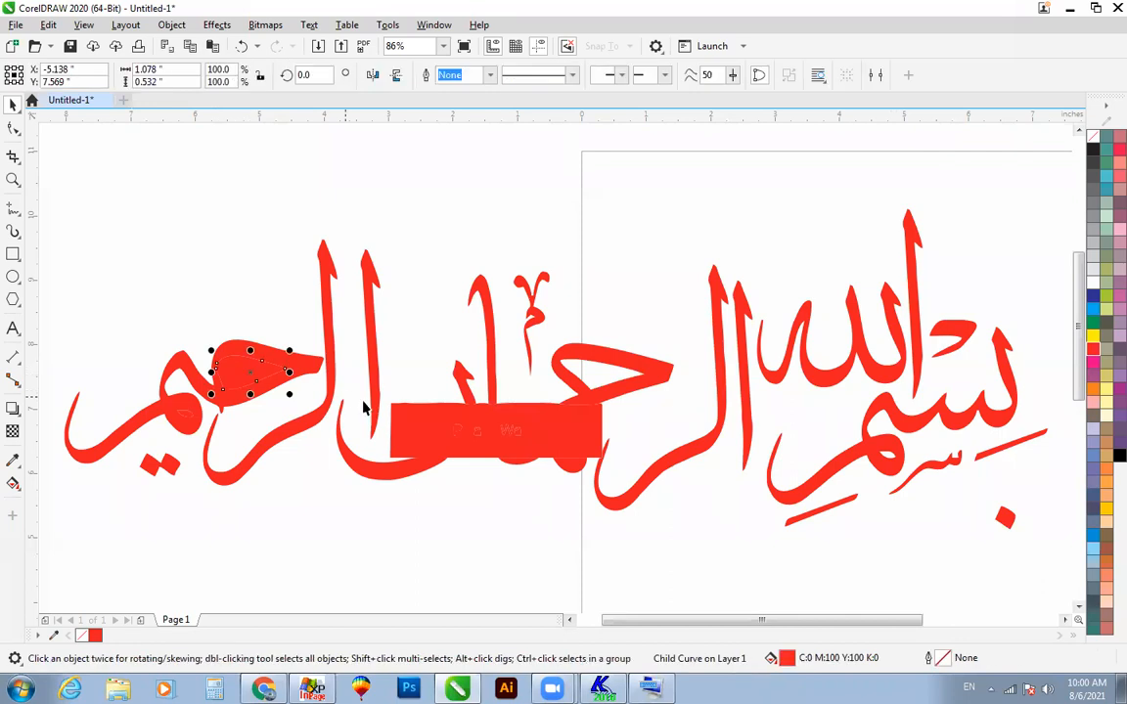
pyautogui.press('Delete')
pyautogui.keyDown('ctrl'); pyautogui.click(176, 410); pyautogui.keyUp('ctrl')
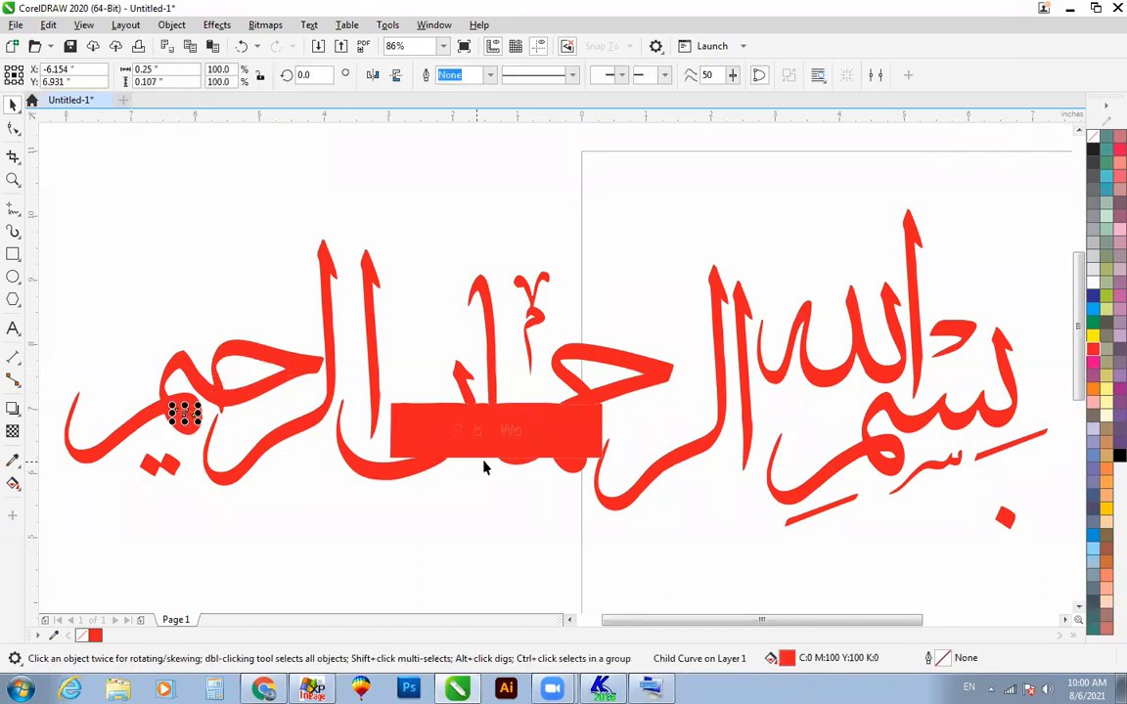
pyautogui.press('Delete')
# Step: Select the entire red calligraphy group and delete it from the drawing
pyautogui.scroll(-1, 677, 396)
pyautogui.press('z')
pyautogui.click(910, 509)
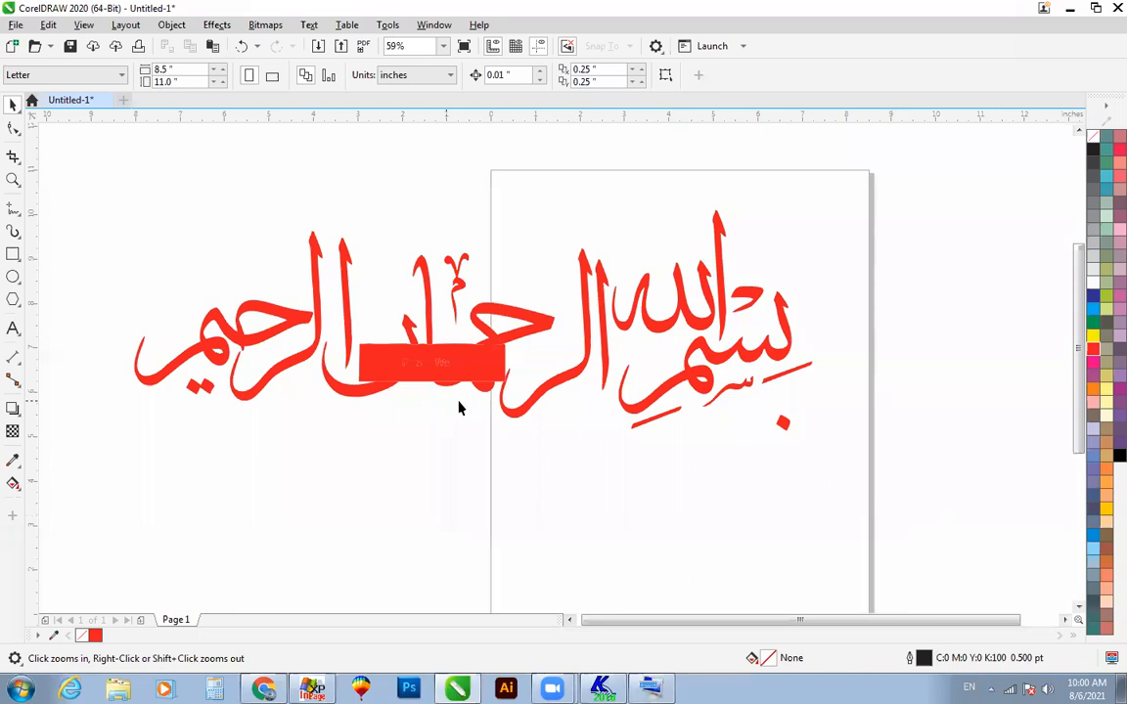
pyautogui.press('space')
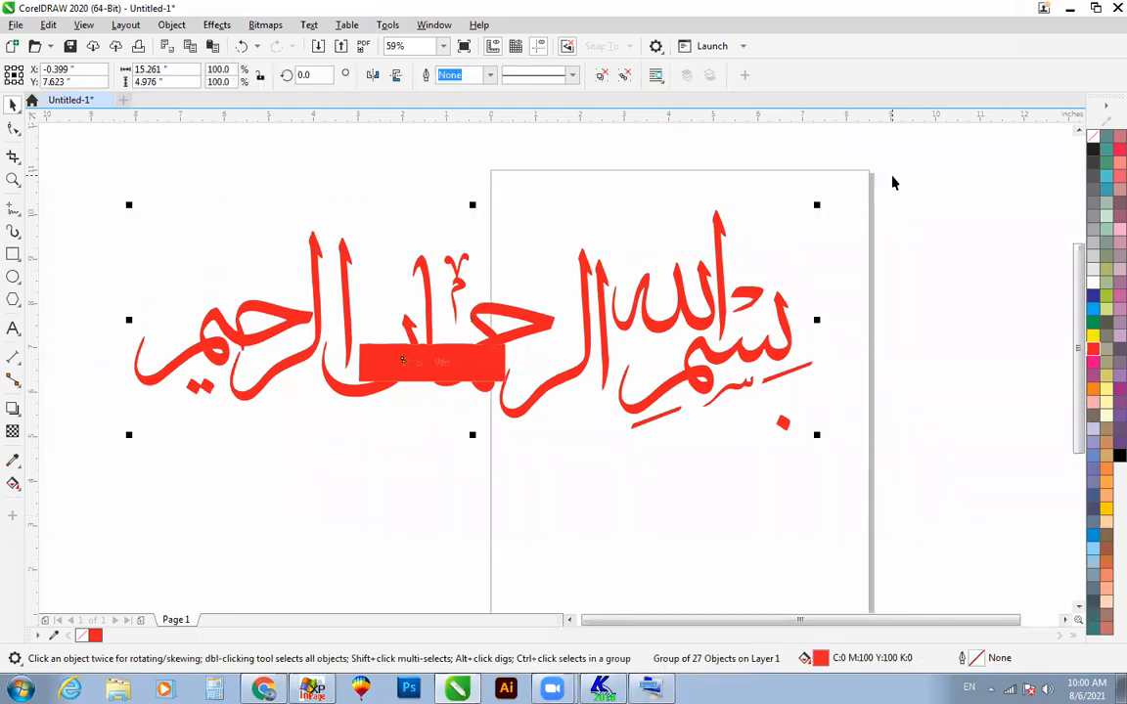
pyautogui.press('Delete')
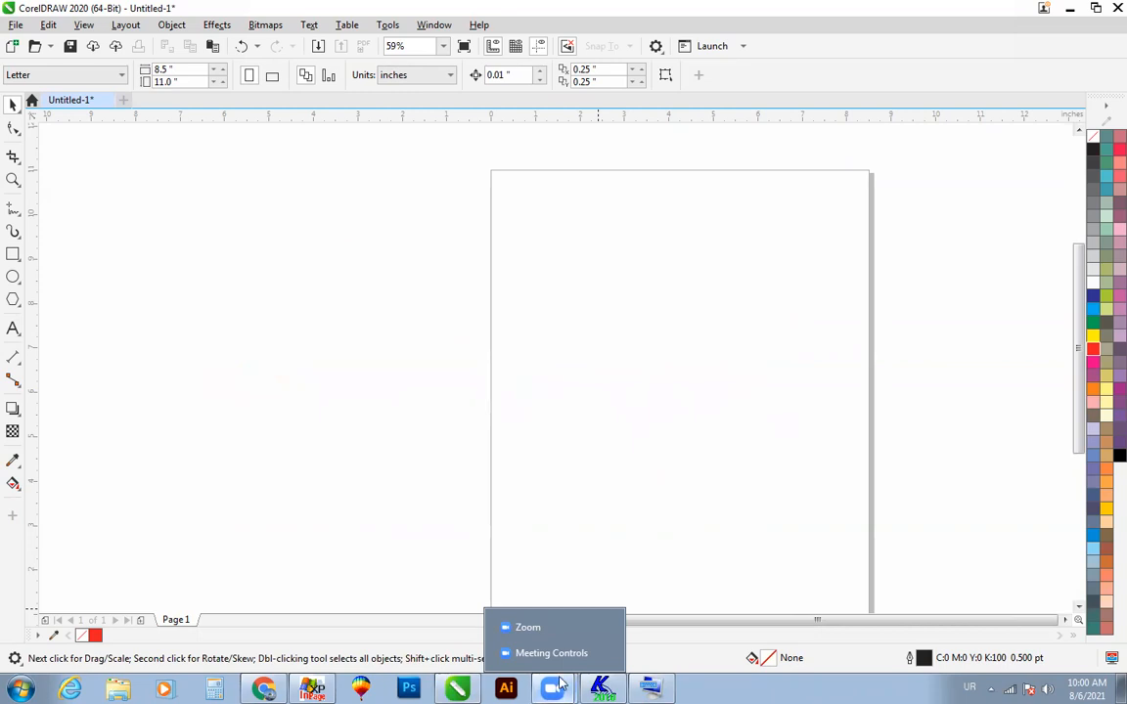
# Step: Switch back to Kelk 2010 and change the composition's font to Kuffi
pyautogui.click(603, 689)
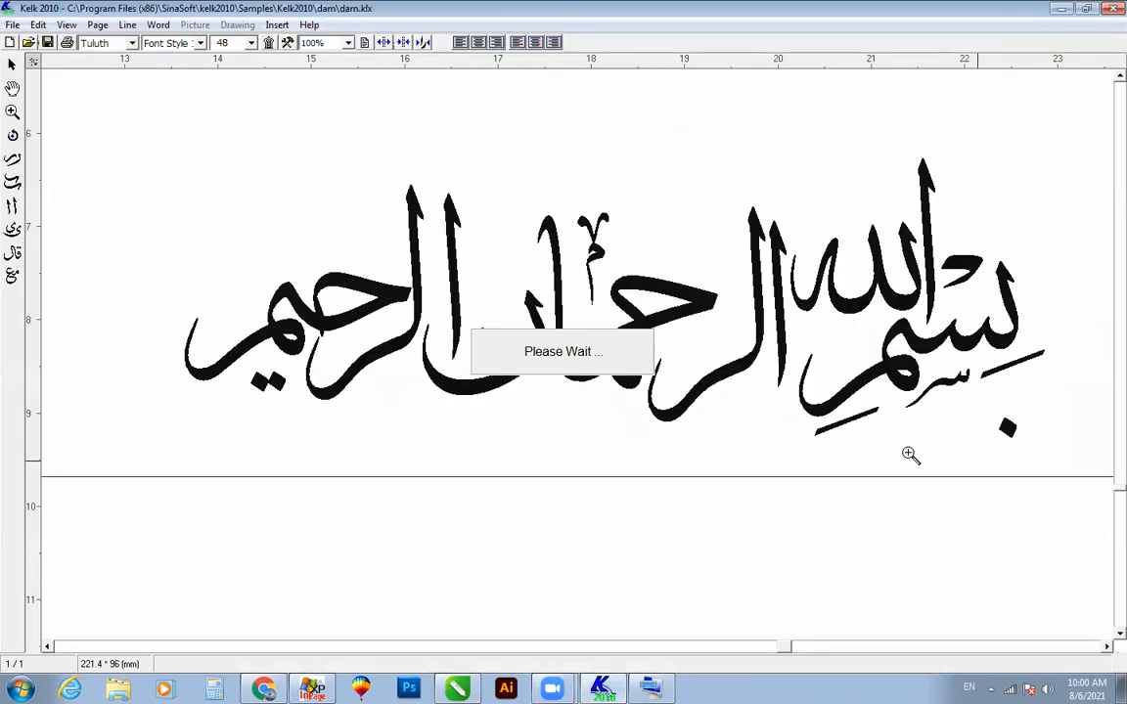
pyautogui.scroll(-7, 715, 421)
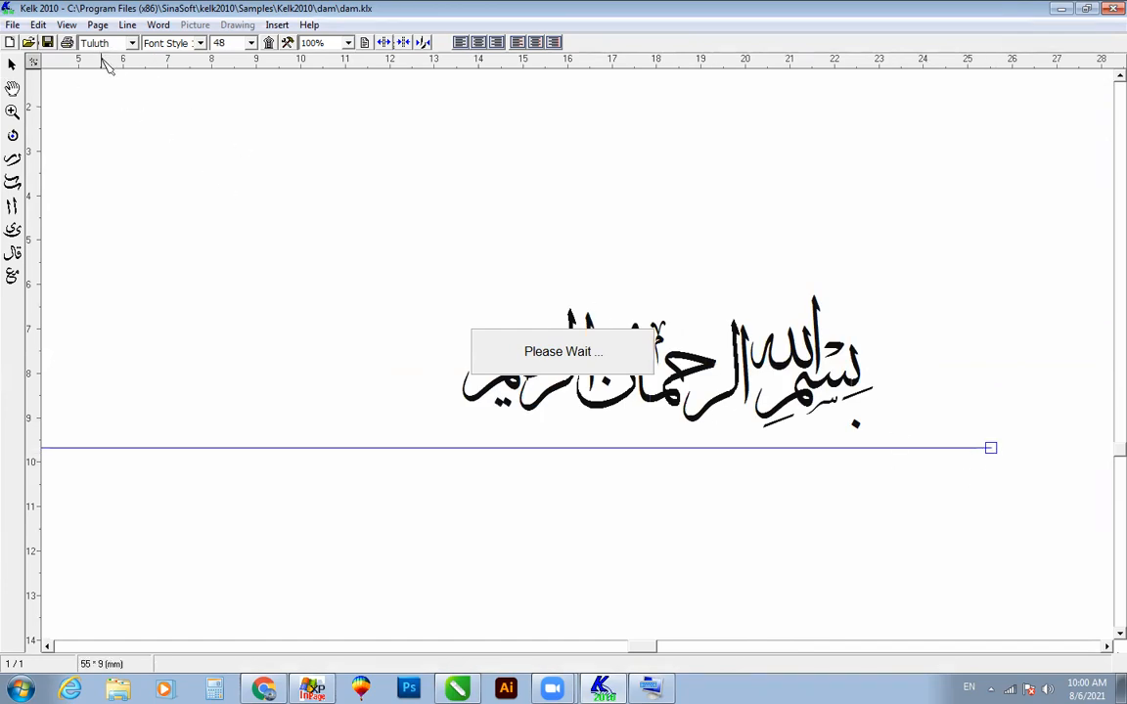
pyautogui.click(132, 43)
pyautogui.moveTo(130, 84); pyautogui.dragTo(132, 108)
pyautogui.click(98, 112)
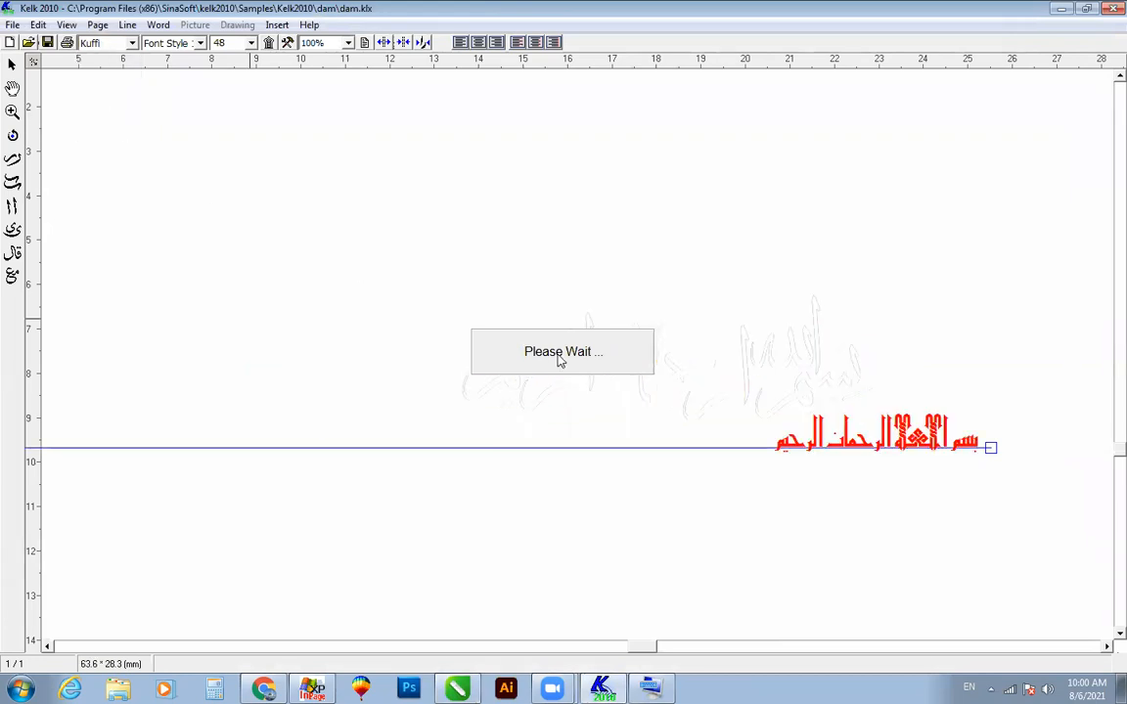
# Step: Examine the Kuffi lettering up close and close Kelk 2010, answering the save prompt
pyautogui.click(12, 112)
pyautogui.moveTo(745, 379); pyautogui.dragTo(996, 479)
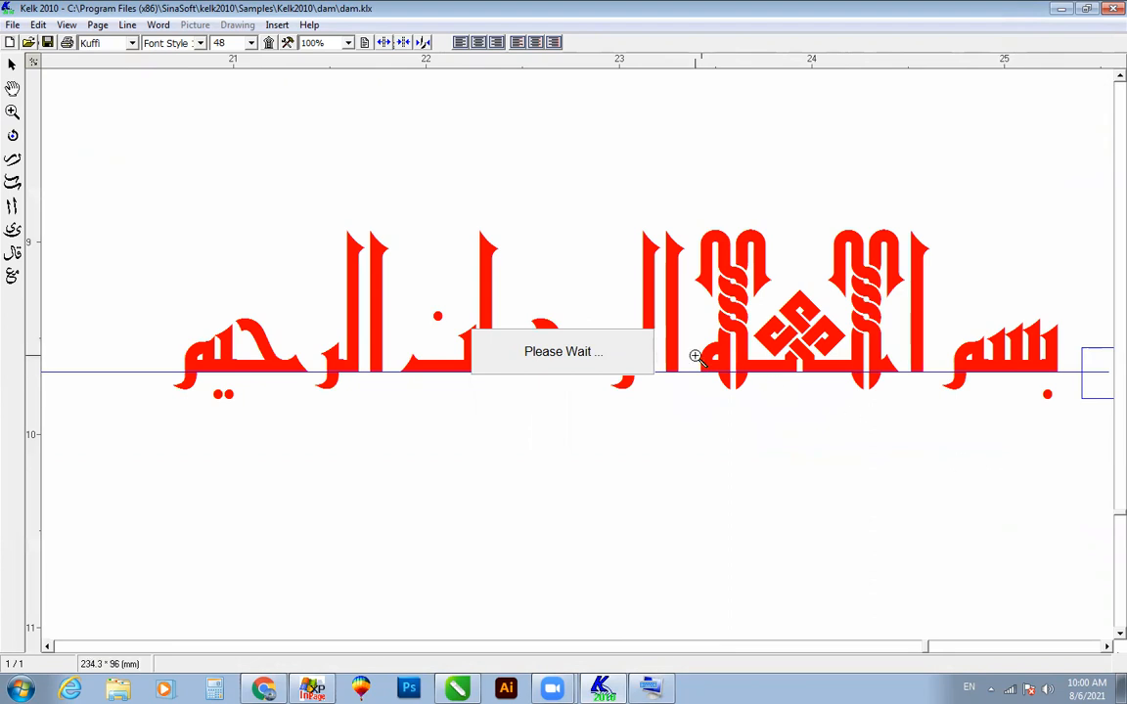
pyautogui.click(1111, 9)
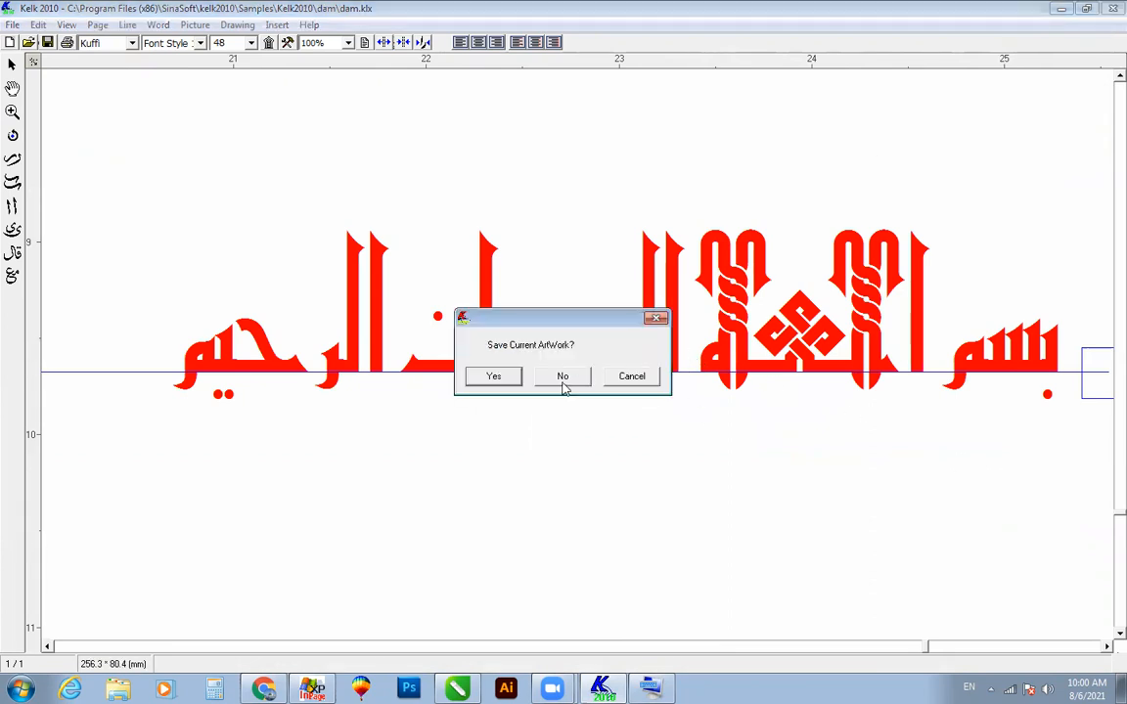
pyautogui.click(488, 381)
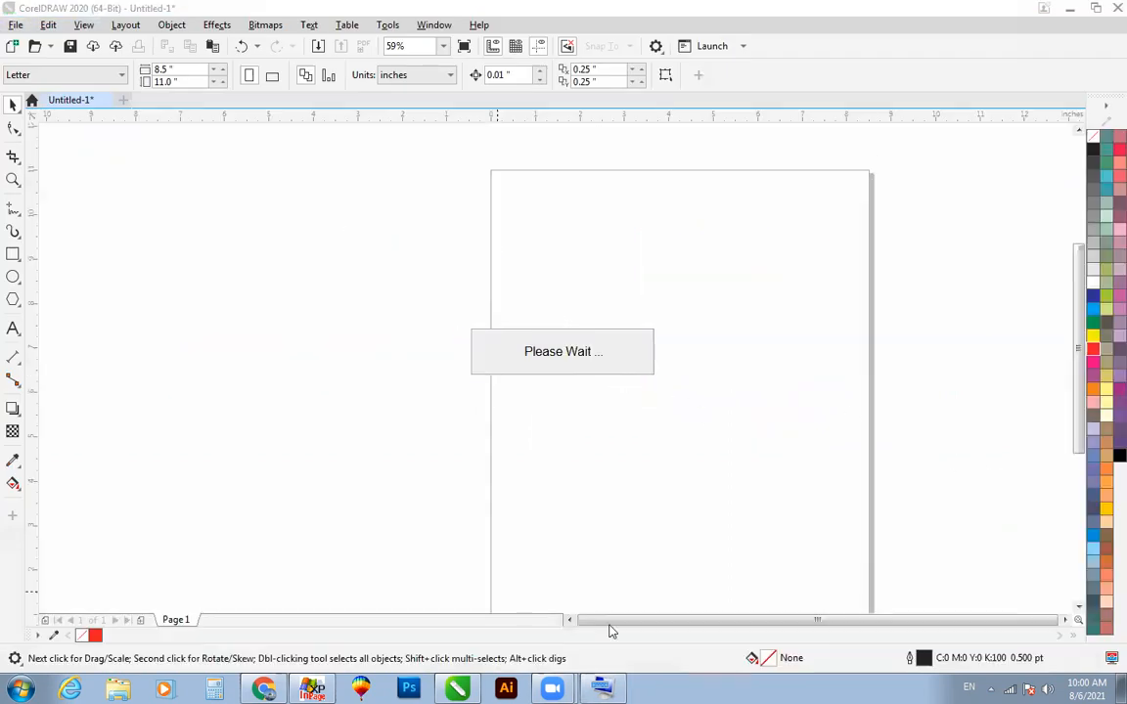
# Step: Try to relaunch Kelk 2010 from the list of installed programs
pyautogui.click(21, 689)
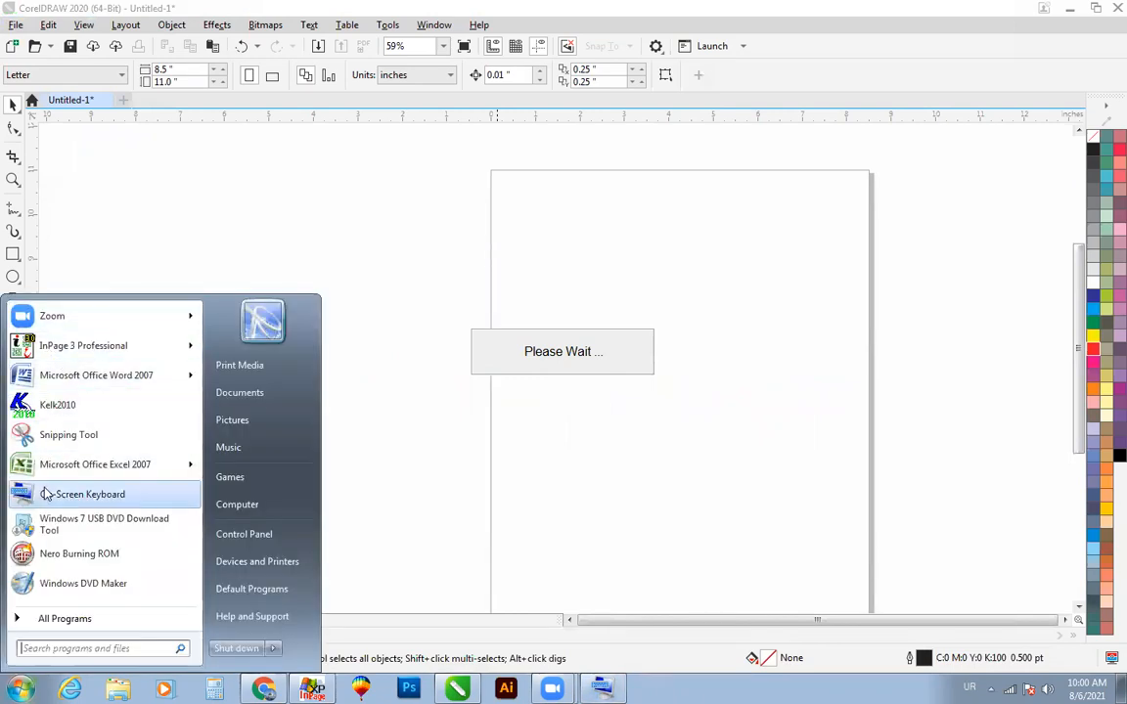
pyautogui.click(69, 618)
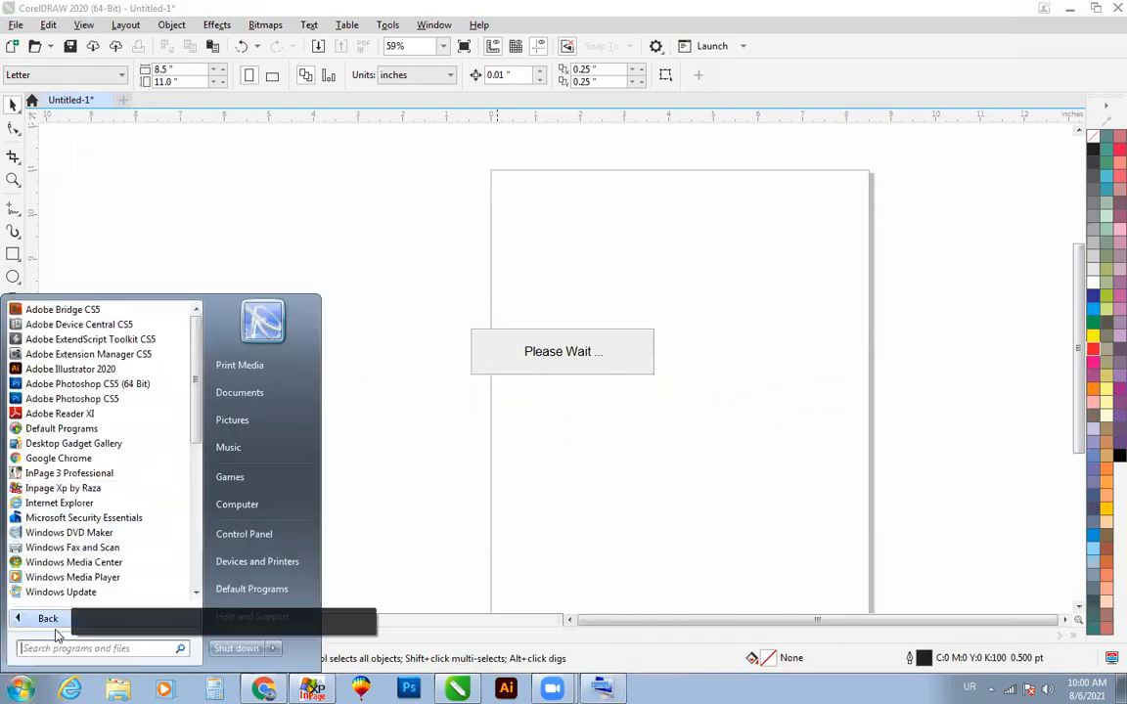
pyautogui.click(30, 610)
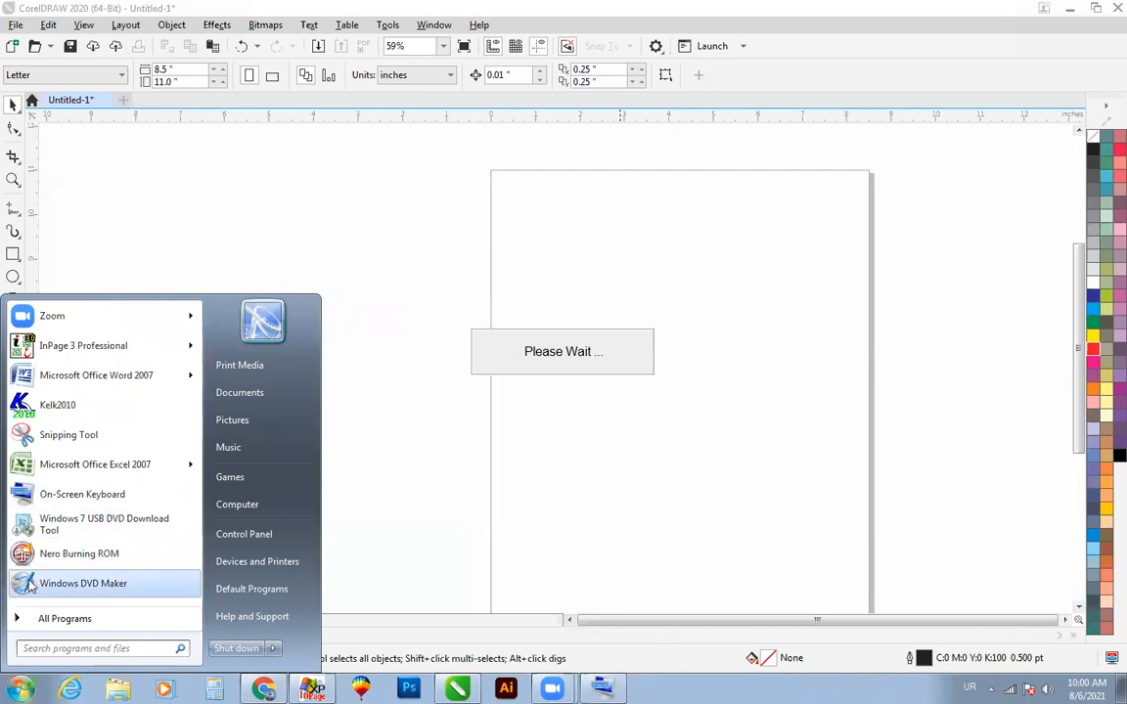
pyautogui.click(68, 411)
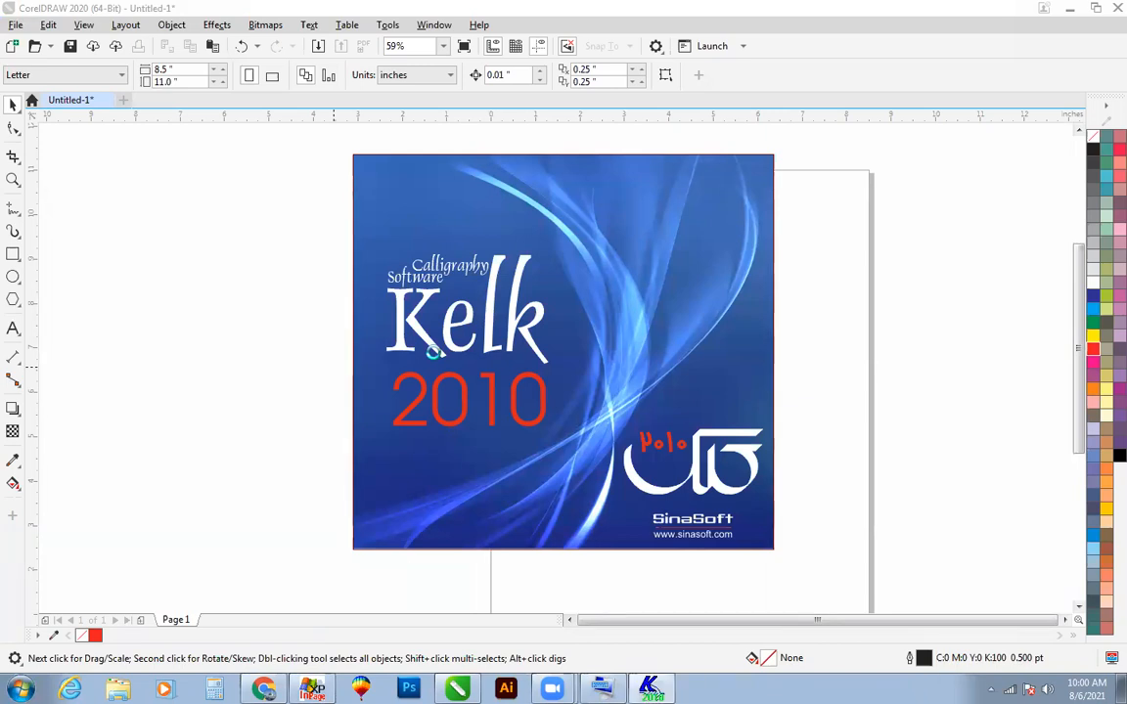
pyautogui.click(471, 354)
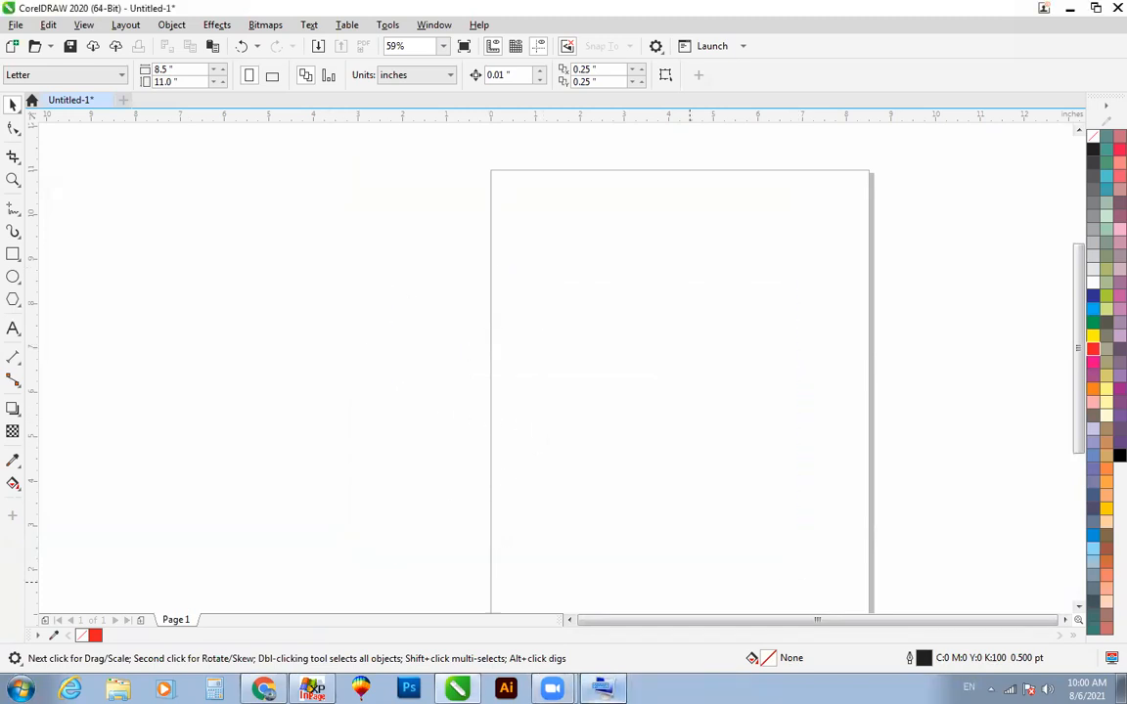
pyautogui.click(602, 688)
pyautogui.click(603, 688)
pyautogui.click(23, 689)
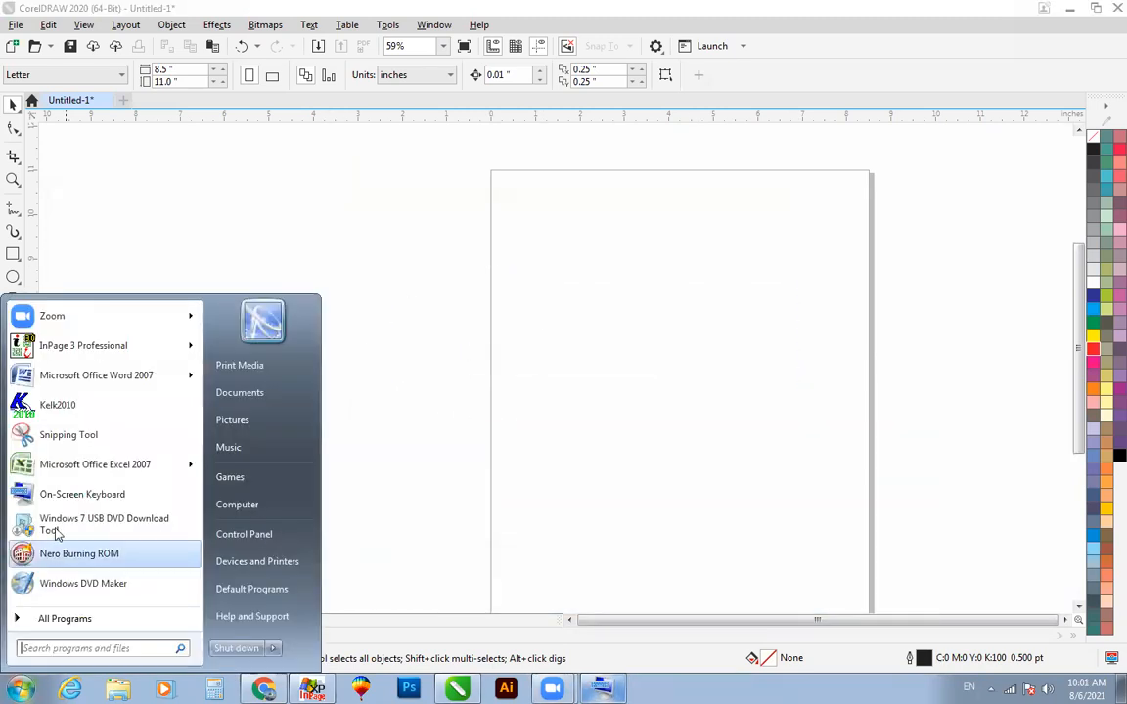
pyautogui.click(30, 406)
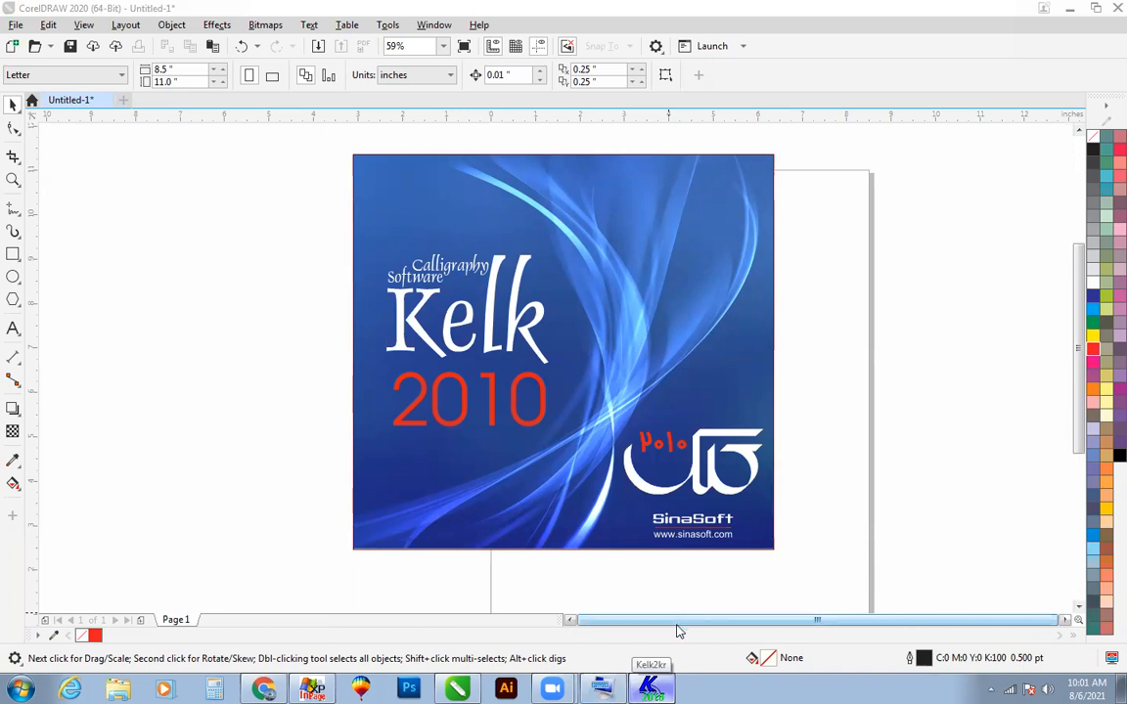
pyautogui.click(653, 688)
pyautogui.click(653, 628)
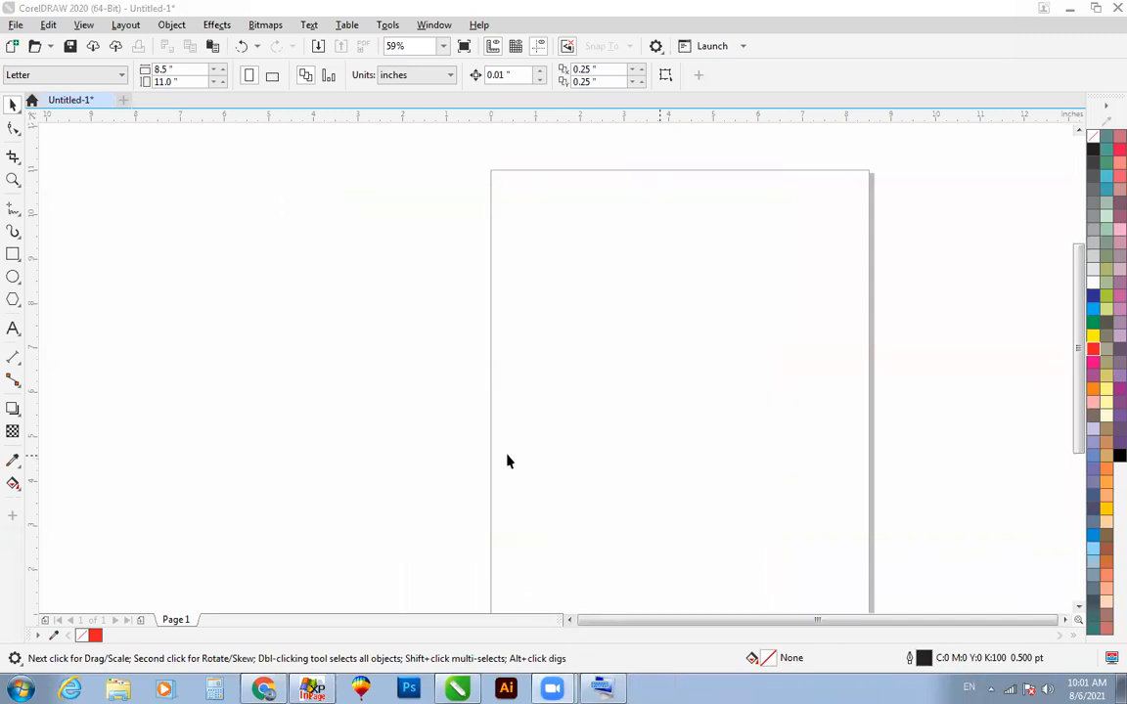
pyautogui.click(20, 690)
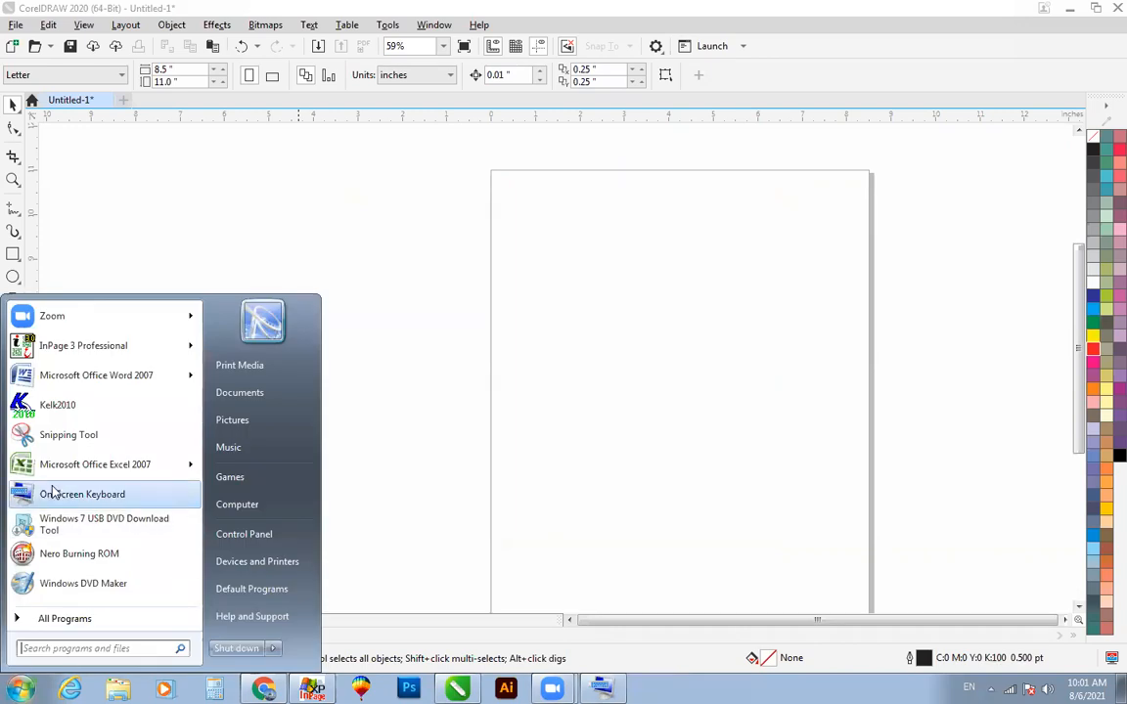
pyautogui.click(46, 403)
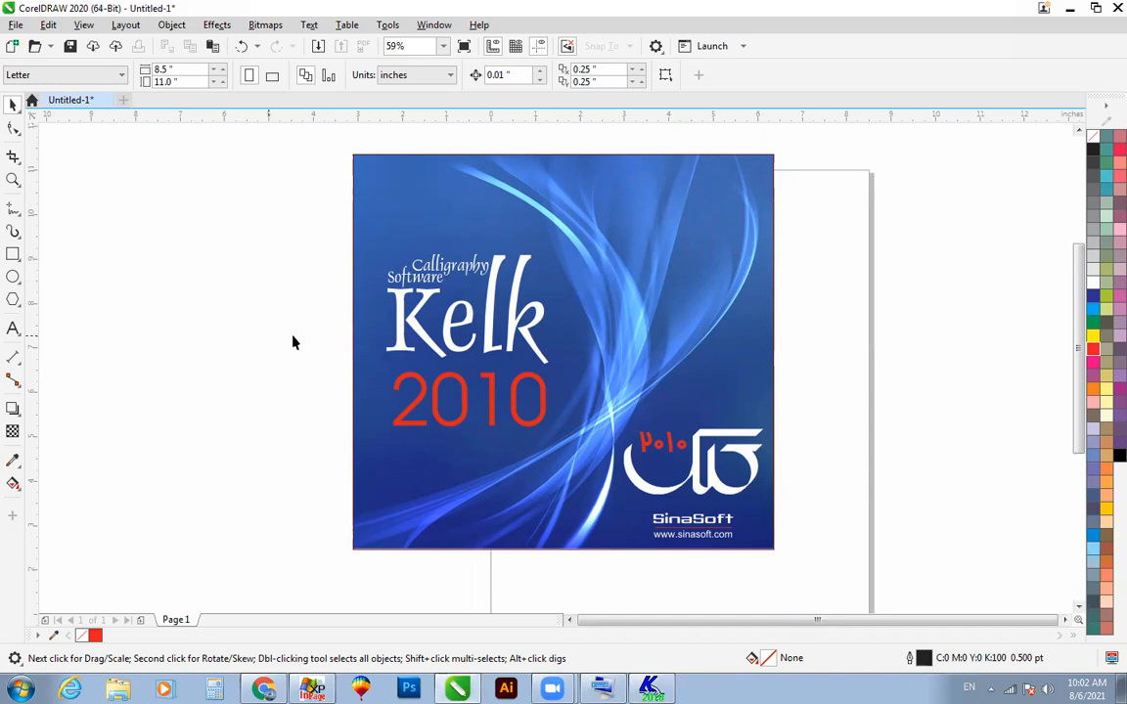
pyautogui.click(14, 278)
pyautogui.moveTo(563, 289); pyautogui.dragTo(803, 507)
pyautogui.press('space')
pyautogui.press('Delete')
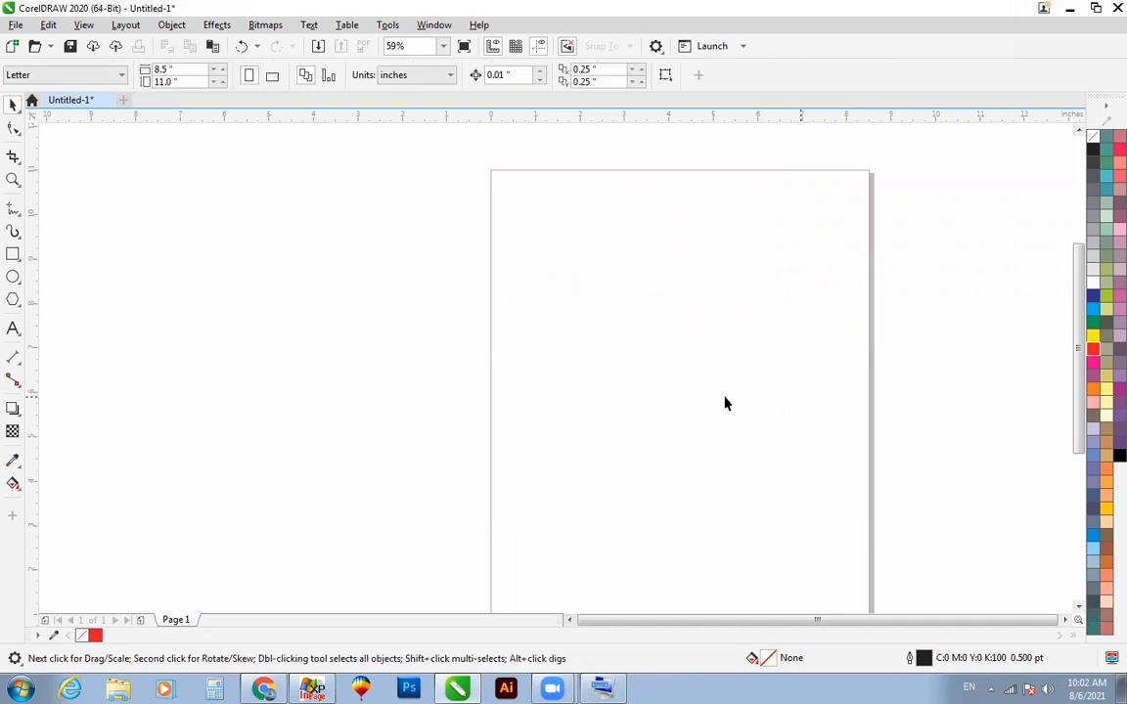
# Step: Draw a straight vertical line about 5.5 inches long inside the page's left part with the 2-Point Line tool
pyautogui.click(13, 207)
pyautogui.click(55, 226)
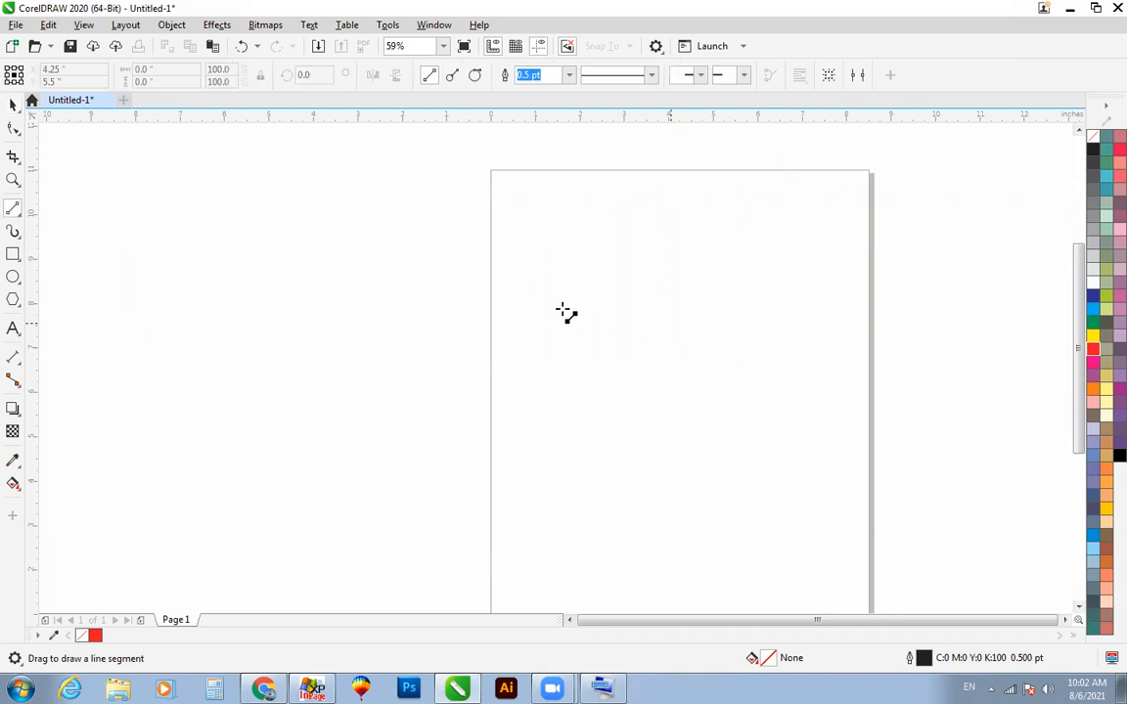
pyautogui.moveTo(526, 280); pyautogui.dragTo(525, 536)
pyautogui.press('space')
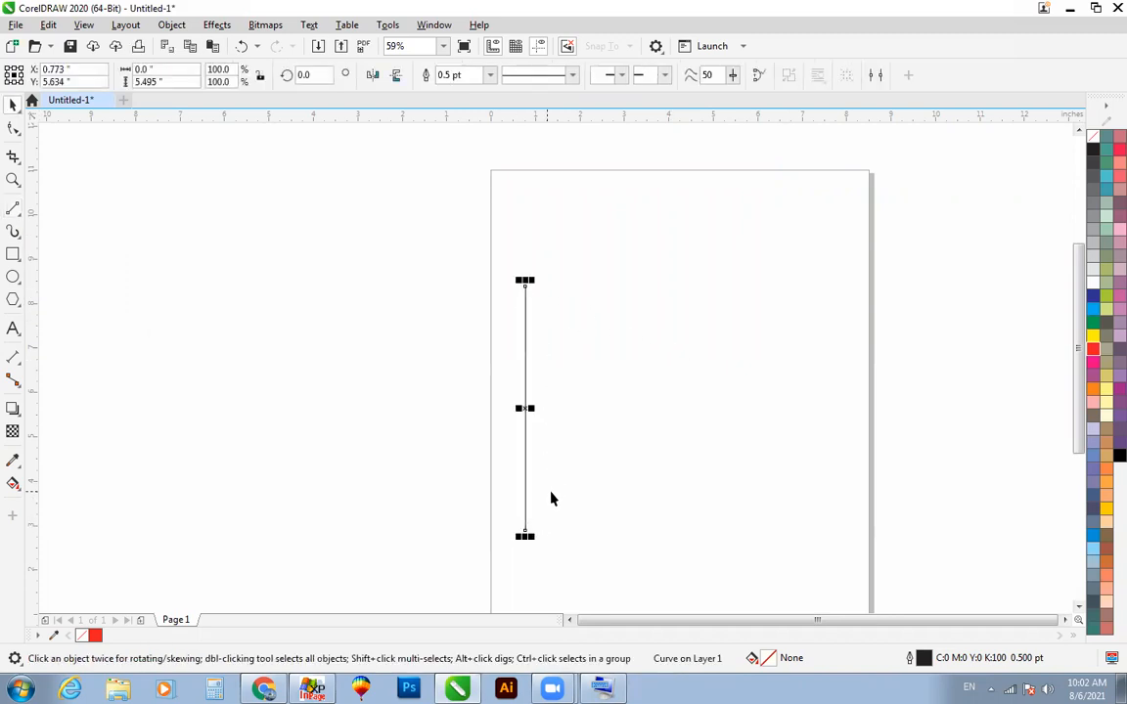
# Step: Place a copy of the vertical line about 0.23 inches to its right at the same height
pyautogui.scroll(2, 550, 491)
pyautogui.scroll(-2, 551, 489)
pyautogui.scroll(2, 551, 489)
pyautogui.scroll(-2, 551, 489)
pyautogui.scroll(-1, 550, 489)
pyautogui.press('F2')
pyautogui.moveTo(430, 283); pyautogui.dragTo(888, 605)
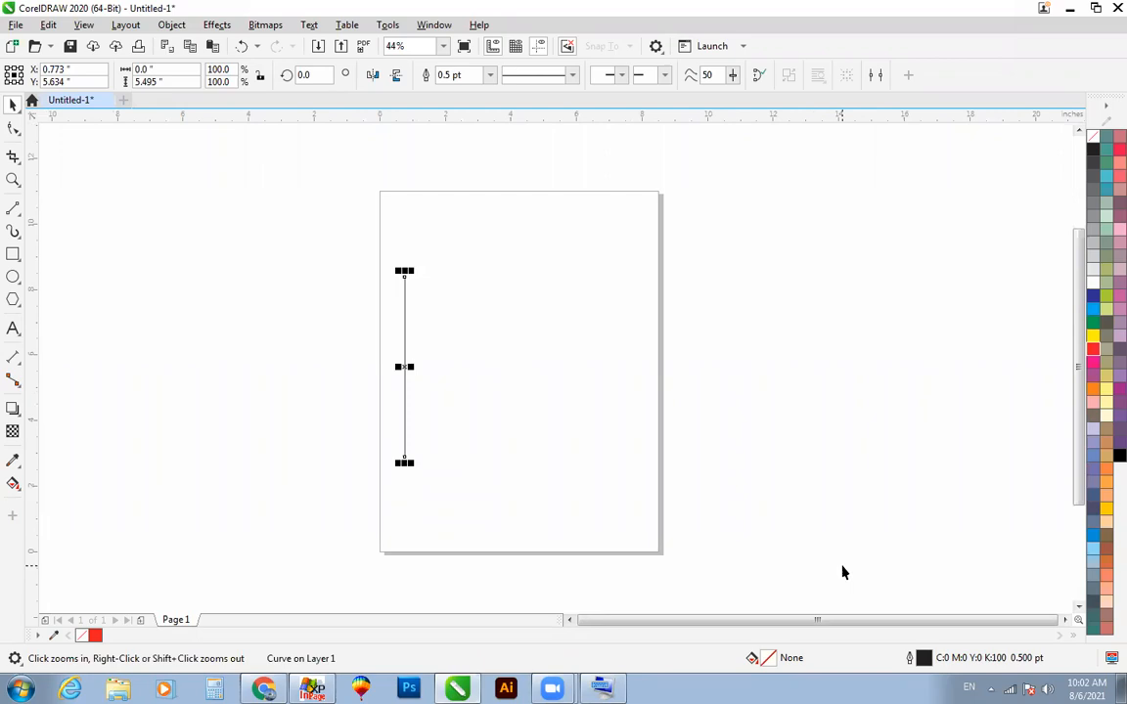
pyautogui.moveTo(379, 232); pyautogui.dragTo(800, 559)
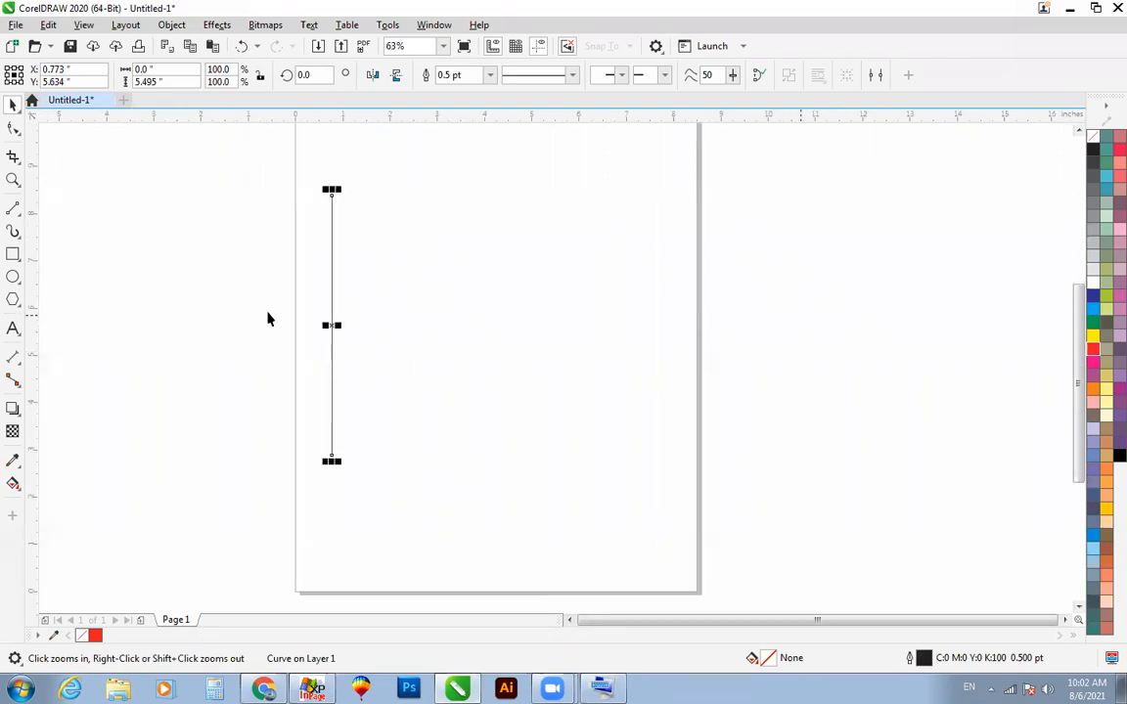
pyautogui.press('space')
pyautogui.moveTo(330, 333); pyautogui.dragTo(342, 332)
# Step: Repeat the line copy across the page to form a row of 19 evenly spaced vertical lines
pyautogui.hotkey('ctrl', 'r')
pyautogui.hotkey('ctrl', 'r')
pyautogui.hotkey('ctrl', 'r')
pyautogui.hotkey('ctrl', 'r')
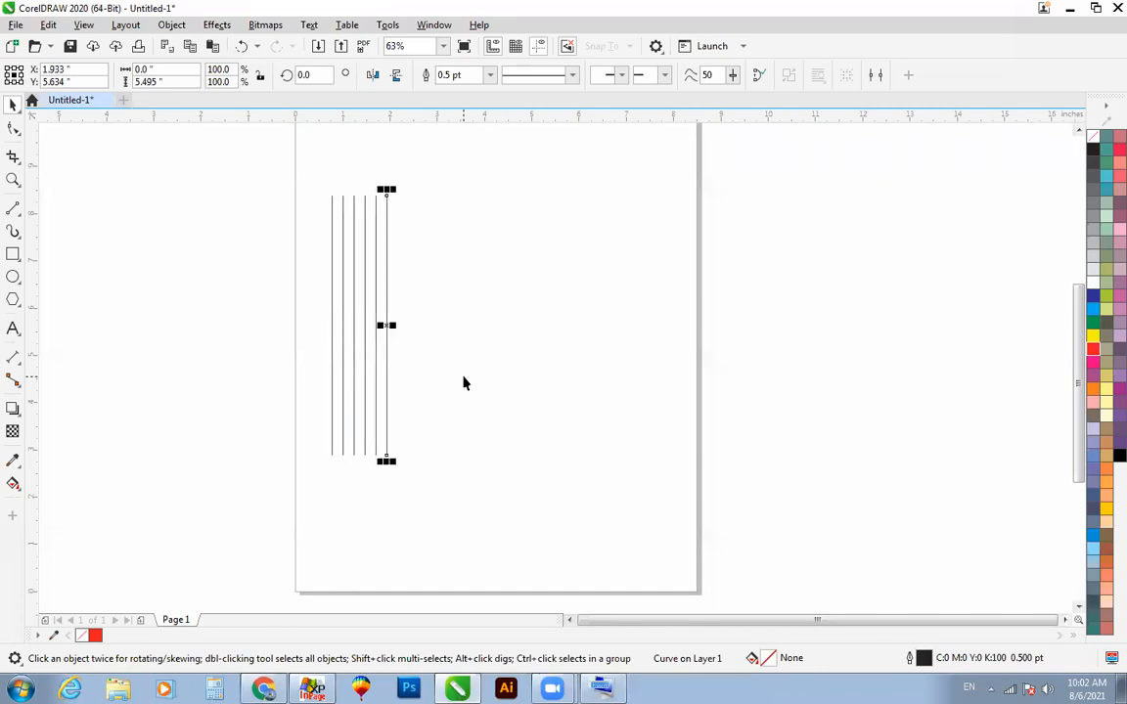
pyautogui.hotkey('ctrl', 'r')
pyautogui.hotkey('ctrl', 'r')
pyautogui.hotkey('ctrl', 'r')
pyautogui.hotkey('ctrl', 'r')
pyautogui.hotkey('ctrl', 'r')
pyautogui.hotkey('ctrl', 'r')
pyautogui.hotkey('ctrl', 'r')
pyautogui.hotkey('ctrl', 'r')
pyautogui.hotkey('ctrl', 'r')
pyautogui.hotkey('ctrl', 'r')
pyautogui.hotkey('ctrl', 'r')
pyautogui.hotkey('ctrl', 'r')
pyautogui.hotkey('ctrl', 'r')
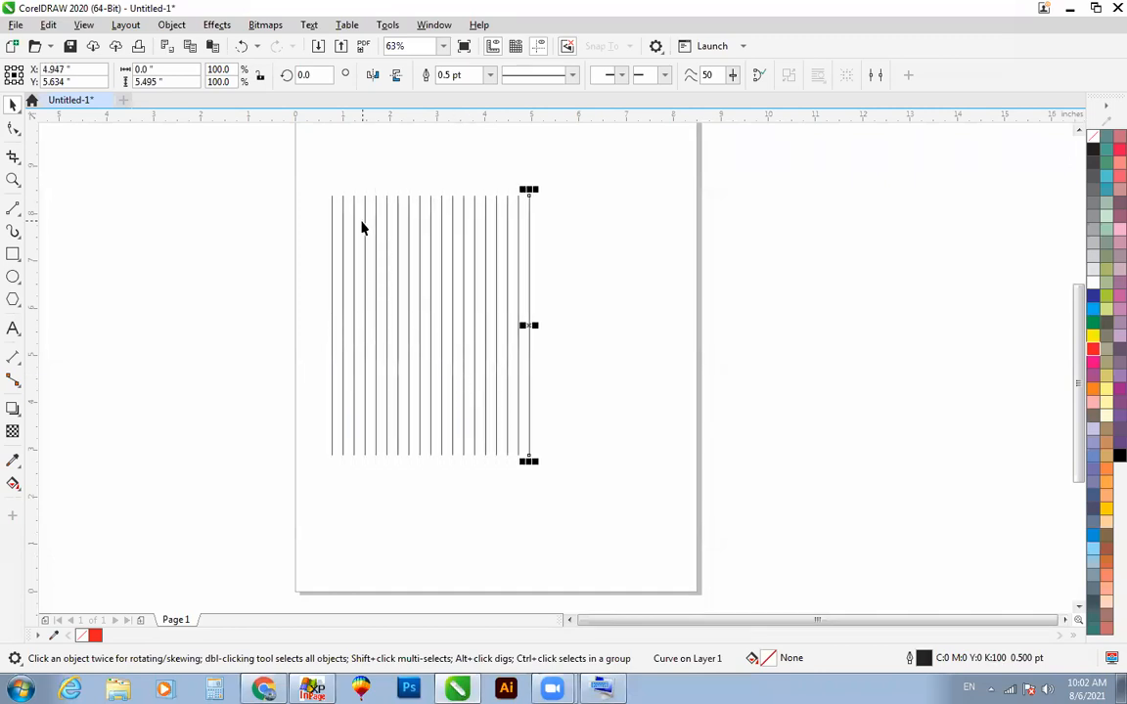
pyautogui.press('z')
pyautogui.moveTo(264, 146); pyautogui.dragTo(780, 542)
pyautogui.click(607, 203)
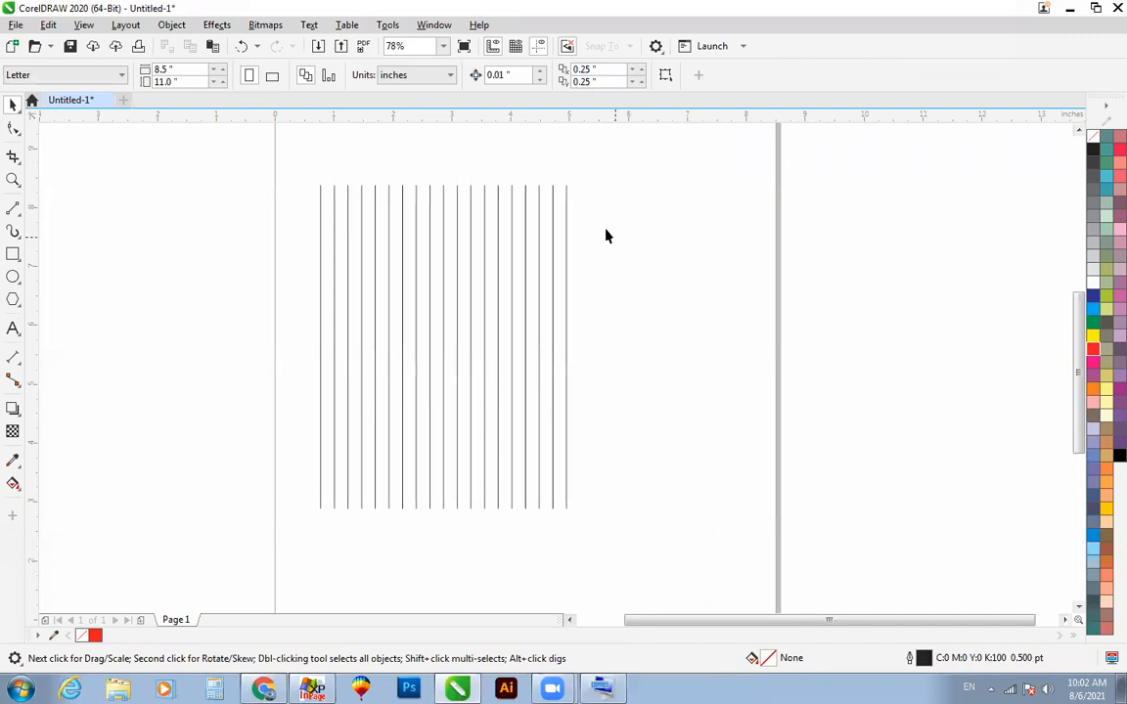
pyautogui.click(566, 191)
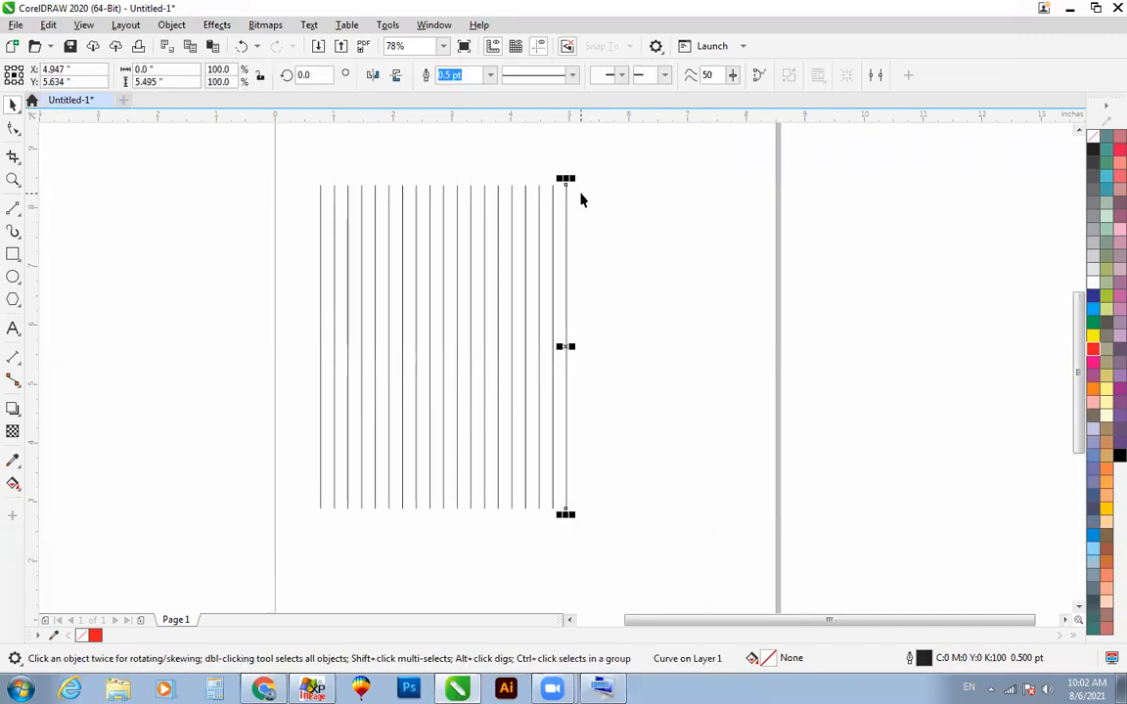
# Step: Undo the repeated copies until only the original line and its first copy remain
pyautogui.hotkey('ctrl', 'z')
pyautogui.hotkey('ctrl', 'z')
pyautogui.hotkey('ctrl', 'z')
pyautogui.hotkey('ctrl', 'z')
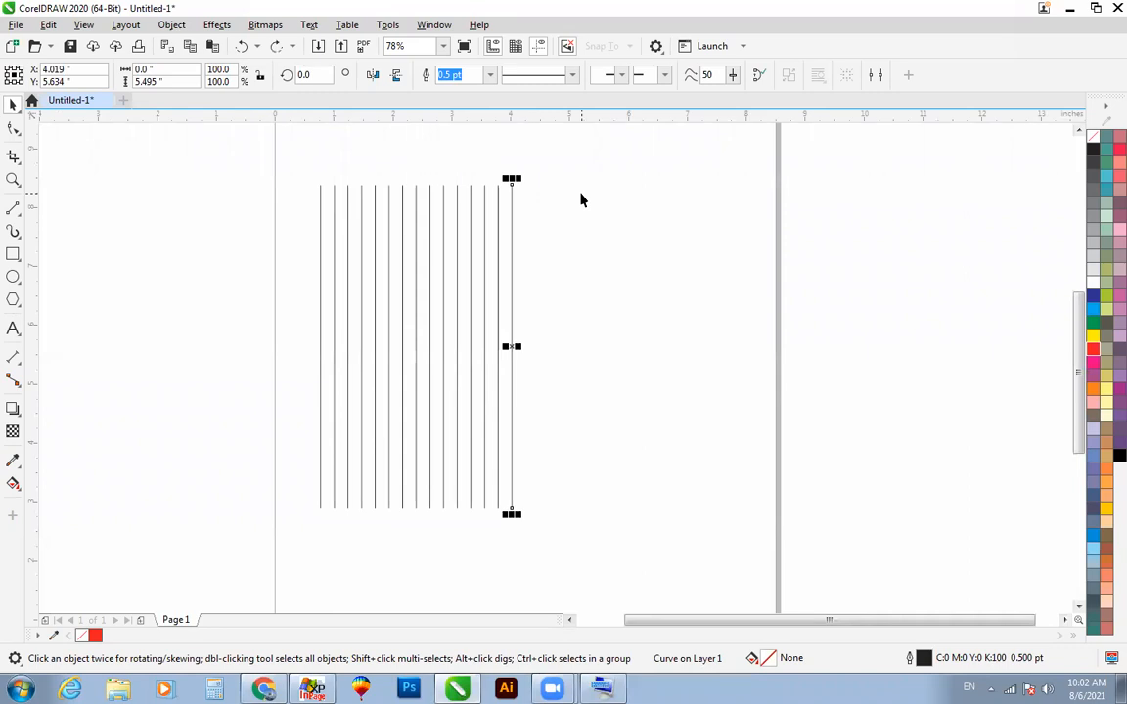
pyautogui.hotkey('ctrl', 'z')
pyautogui.hotkey('ctrl', 'z')
pyautogui.hotkey('ctrl', 'z')
pyautogui.hotkey('ctrl', 'z')
pyautogui.hotkey('ctrl', 'z')
pyautogui.hotkey('ctrl', 'z')
pyautogui.hotkey('ctrl', 'z')
pyautogui.hotkey('ctrl', 'z')
pyautogui.hotkey('ctrl', 'z')
pyautogui.hotkey('ctrl', 'z')
pyautogui.hotkey('ctrl', 'z')
pyautogui.hotkey('ctrl', 'z')
pyautogui.hotkey('ctrl', 'z')
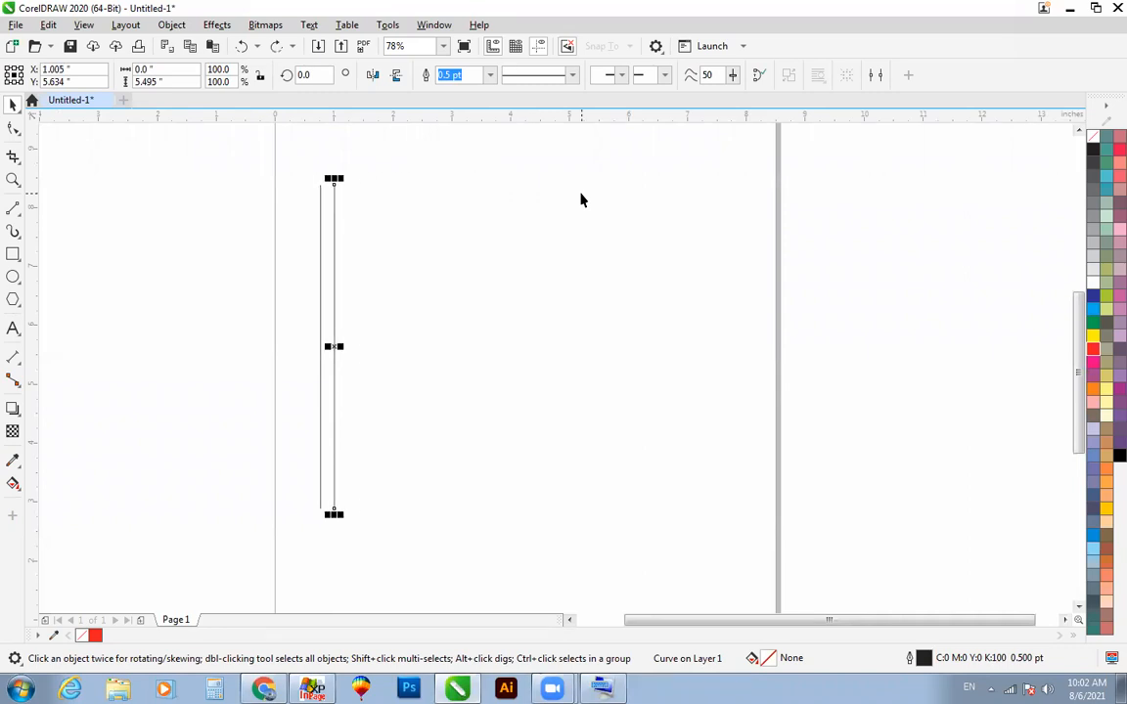
# Step: Duplicate the second line at the same spacing until there are 14 evenly spaced vertical lines
pyautogui.hotkey('ctrl', 'd')
pyautogui.hotkey('ctrl', 'd')
pyautogui.hotkey('ctrl', 'd')
pyautogui.hotkey('ctrl', 'd')
pyautogui.hotkey('ctrl', 'd')
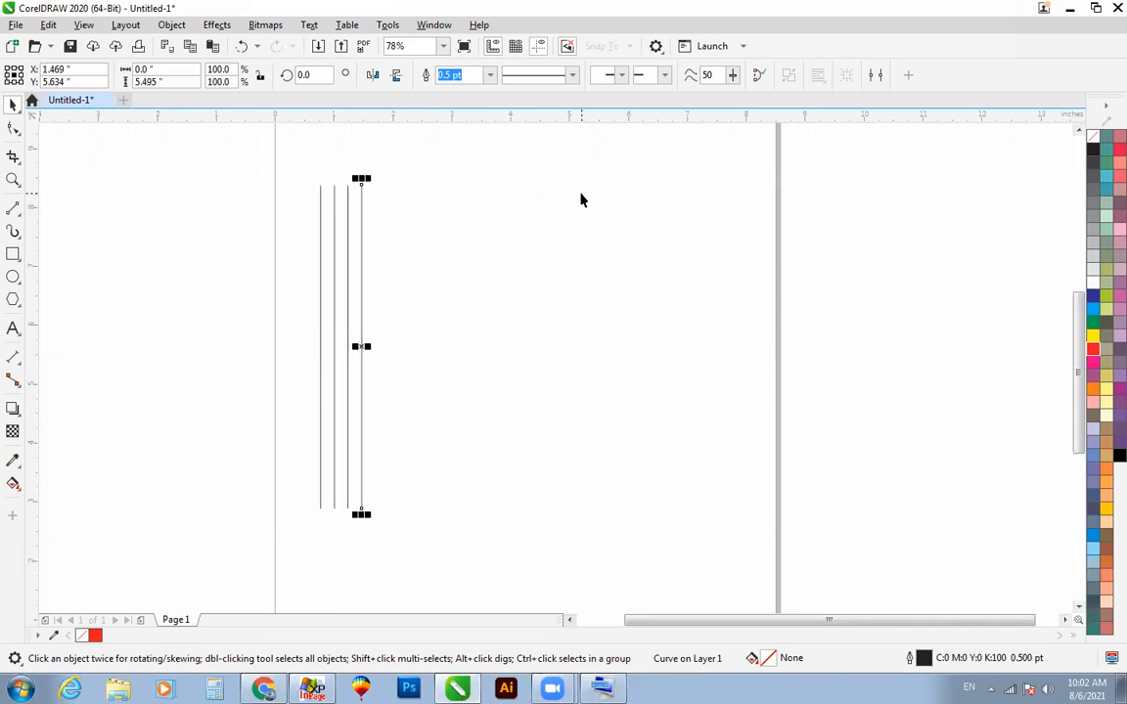
pyautogui.hotkey('ctrl', 'd')
pyautogui.hotkey('ctrl', 'd')
pyautogui.hotkey('ctrl', 'd')
pyautogui.hotkey('ctrl', 'd')
pyautogui.hotkey('ctrl', 'd')
pyautogui.hotkey('ctrl', 'd')
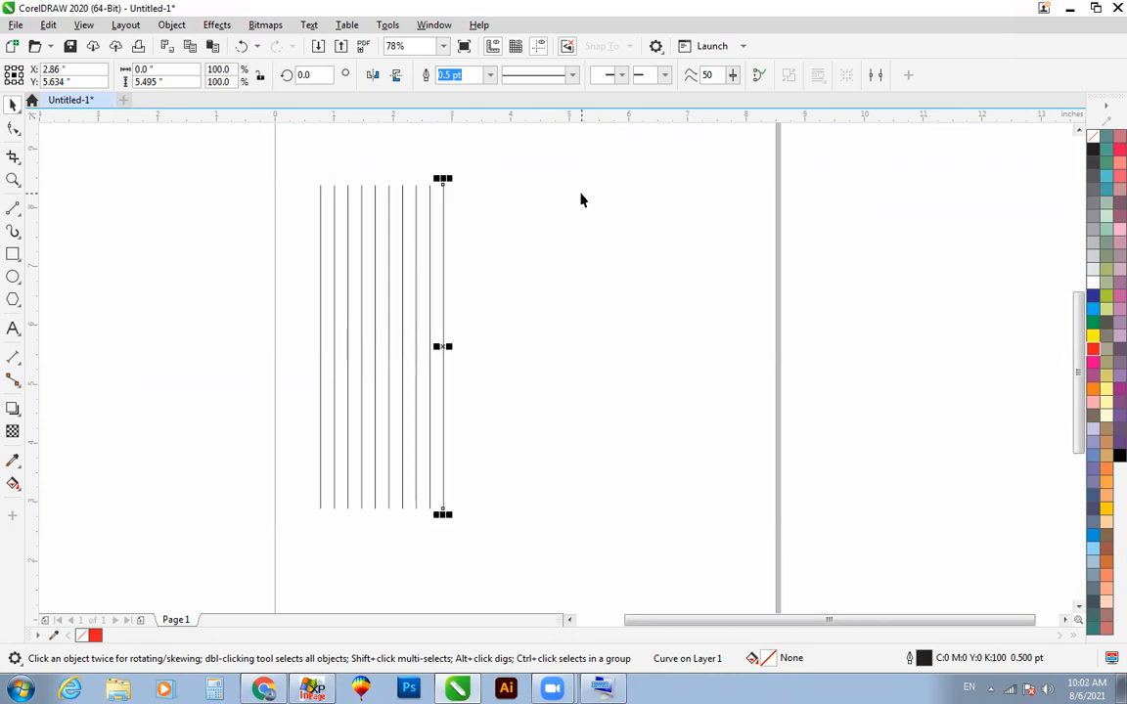
pyautogui.hotkey('ctrl', 'd')
pyautogui.click(581, 200)
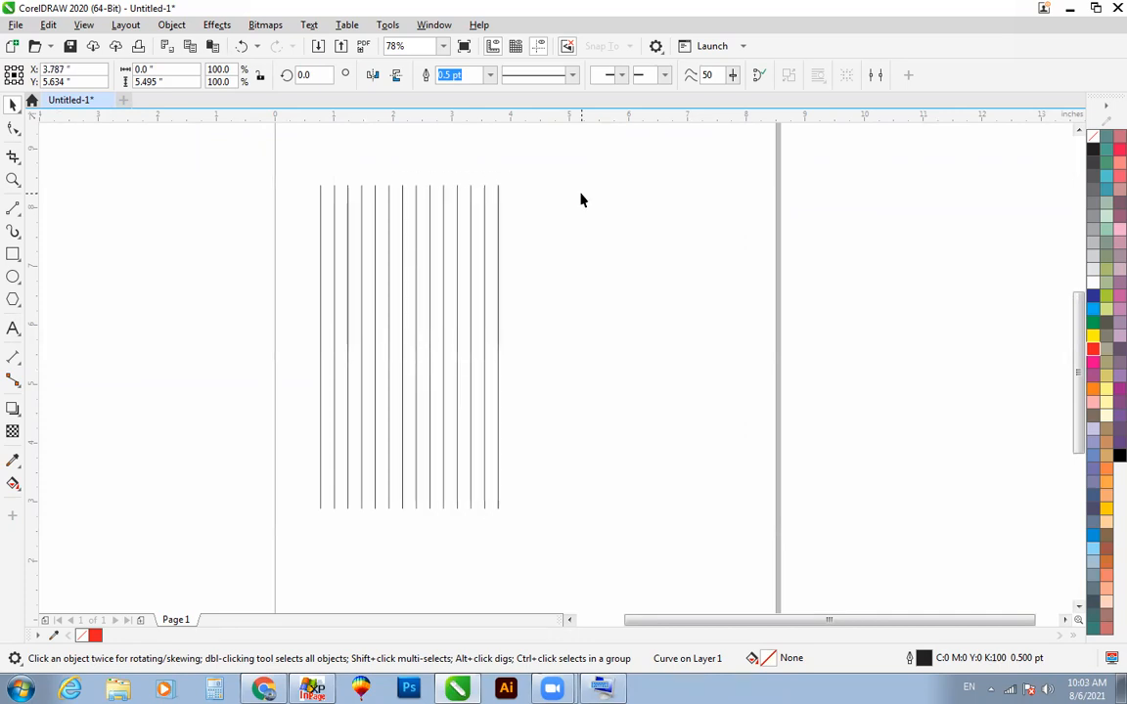
# Step: Shorten all the vertical lines to about 4.37 inches, group them and center the group on the page
pyautogui.hotkey('ctrl', 'a')
pyautogui.moveTo(407, 501); pyautogui.dragTo(412, 440)
pyautogui.hotkey('ctrl', 'g')
pyautogui.press('p')
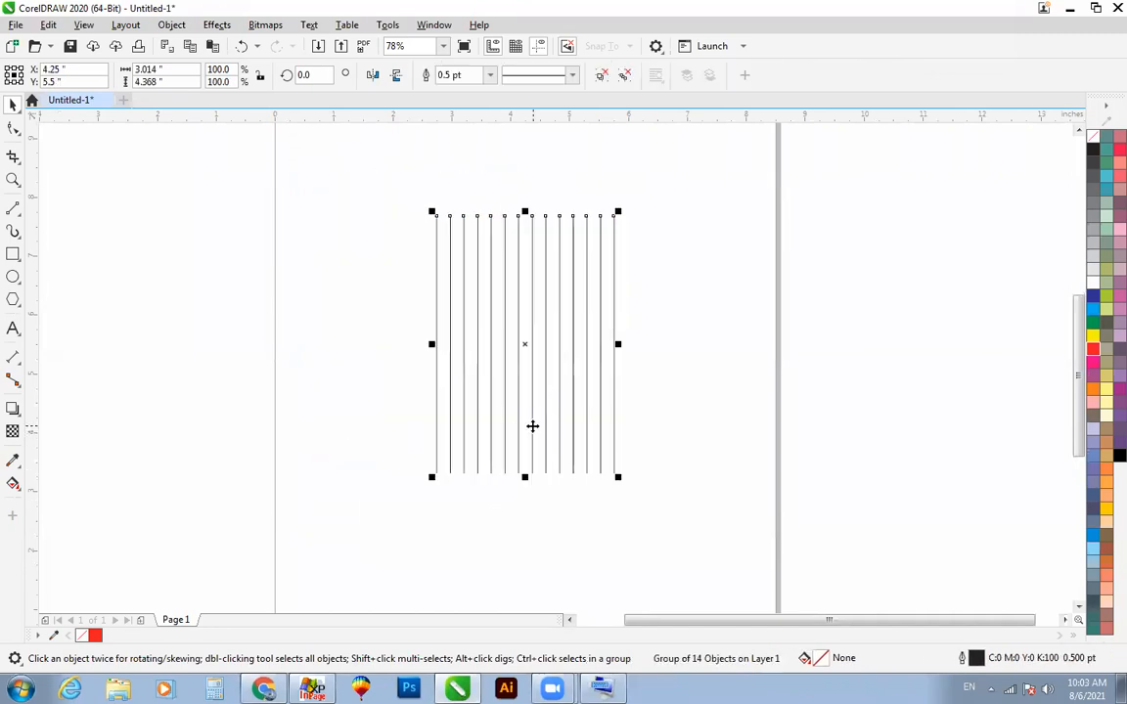
# Step: Add a copy of the line group rotated 90 degrees over the original to form a grid
pyautogui.moveTo(318, 74); pyautogui.dragTo(215, 82)
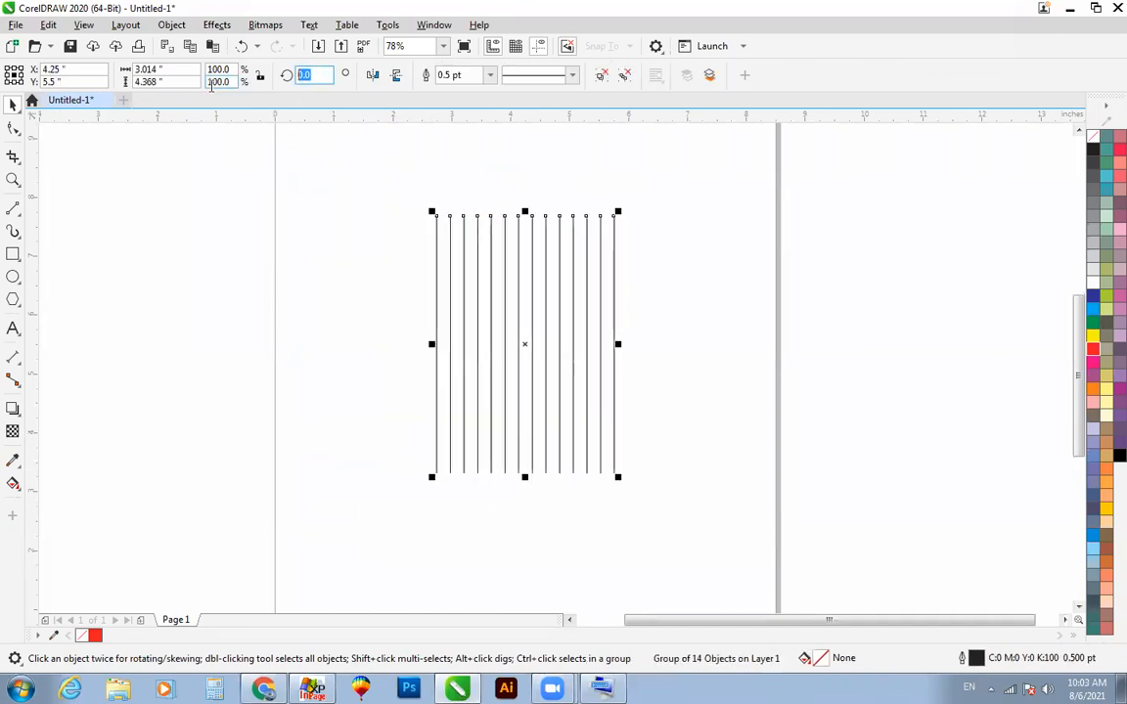
pyautogui.write('90')
pyautogui.press('Return')
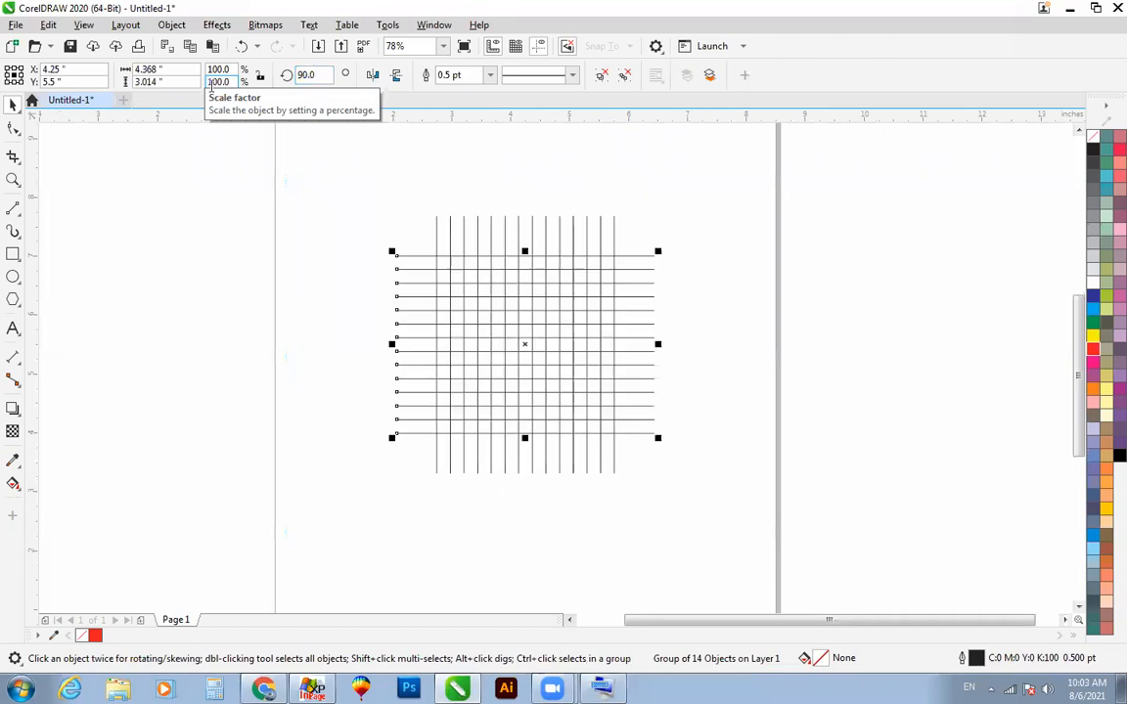
pyautogui.click(401, 206)
# Step: Shorten the horizontal and vertical line groups about their centers to about 3.2 inches so they only slightly overhang the grid
pyautogui.press('F2')
pyautogui.moveTo(349, 203); pyautogui.dragTo(886, 593)
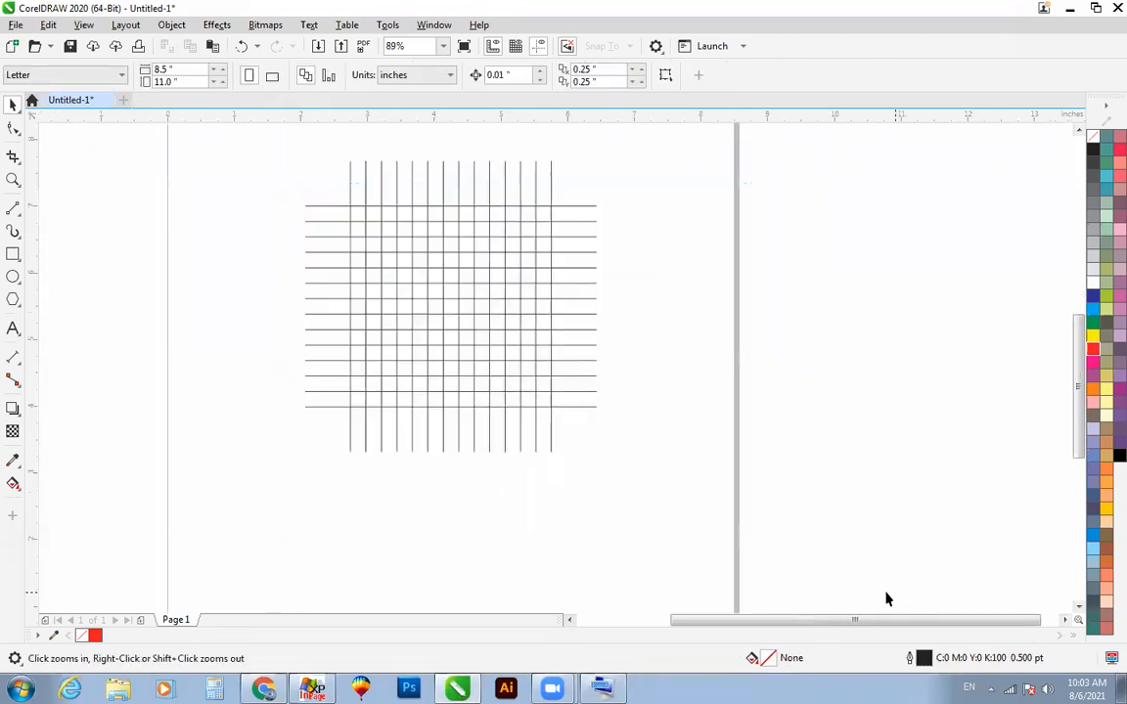
pyautogui.click(588, 236)
pyautogui.moveTo(598, 304); pyautogui.dragTo(571, 314)
pyautogui.click(504, 182)
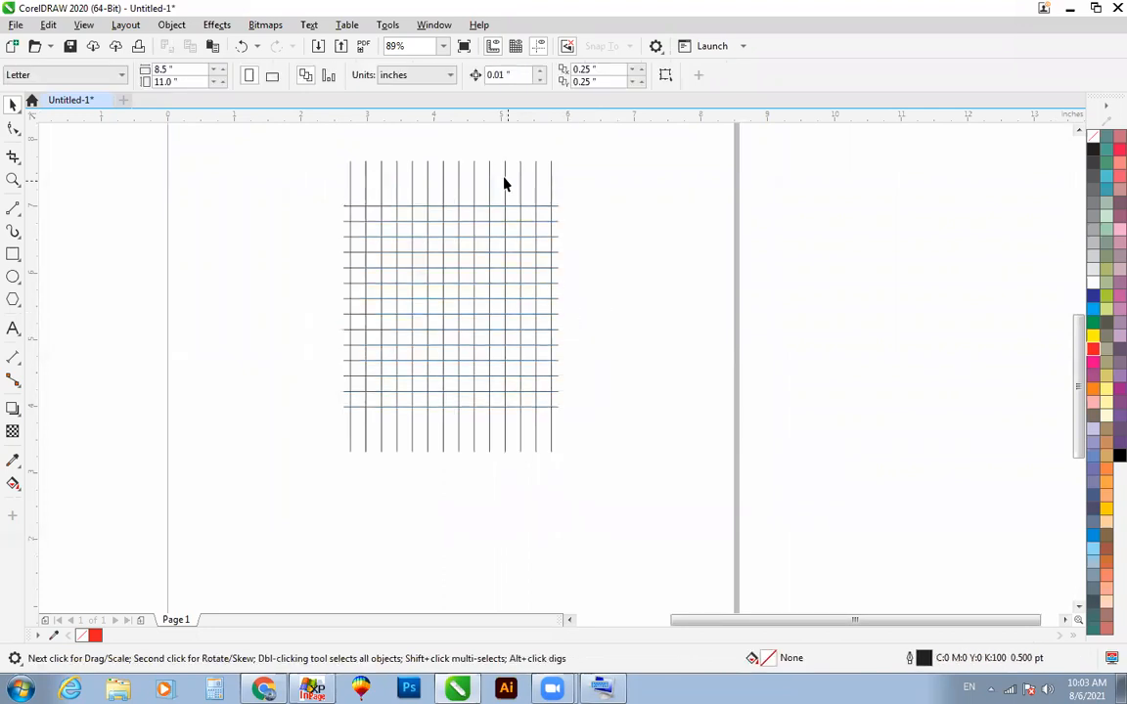
pyautogui.moveTo(449, 154); pyautogui.dragTo(437, 194)
# Step: Draw a circle about 2.3 inches in diameter beside the grid, slightly overlapping its left edge
pyautogui.hotkey('shift', 'F2')
pyautogui.click(917, 254)
pyautogui.scroll(-1, 917, 255)
pyautogui.press('F2')
pyautogui.moveTo(491, 161); pyautogui.dragTo(1035, 528)
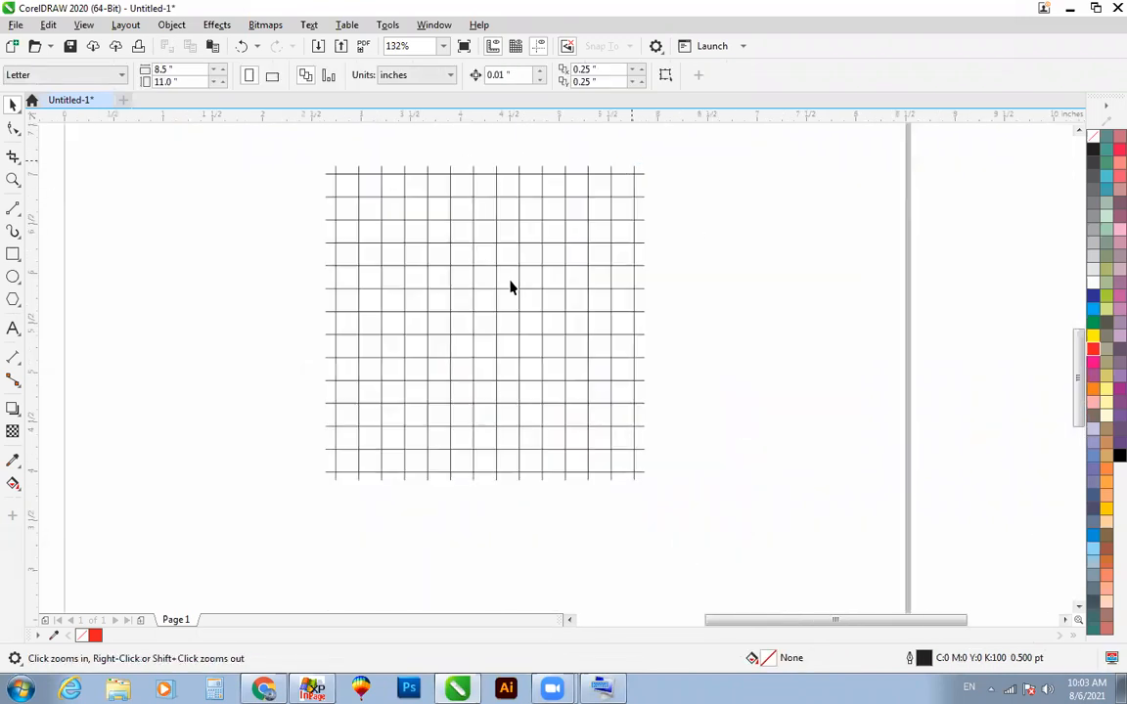
pyautogui.click(13, 277)
pyautogui.moveTo(108, 259); pyautogui.dragTo(334, 485)
pyautogui.press('space')
# Step: Align the circle with the grid horizontally and vertically so that they share the same center
pyautogui.moveTo(274, 136); pyautogui.dragTo(814, 551)
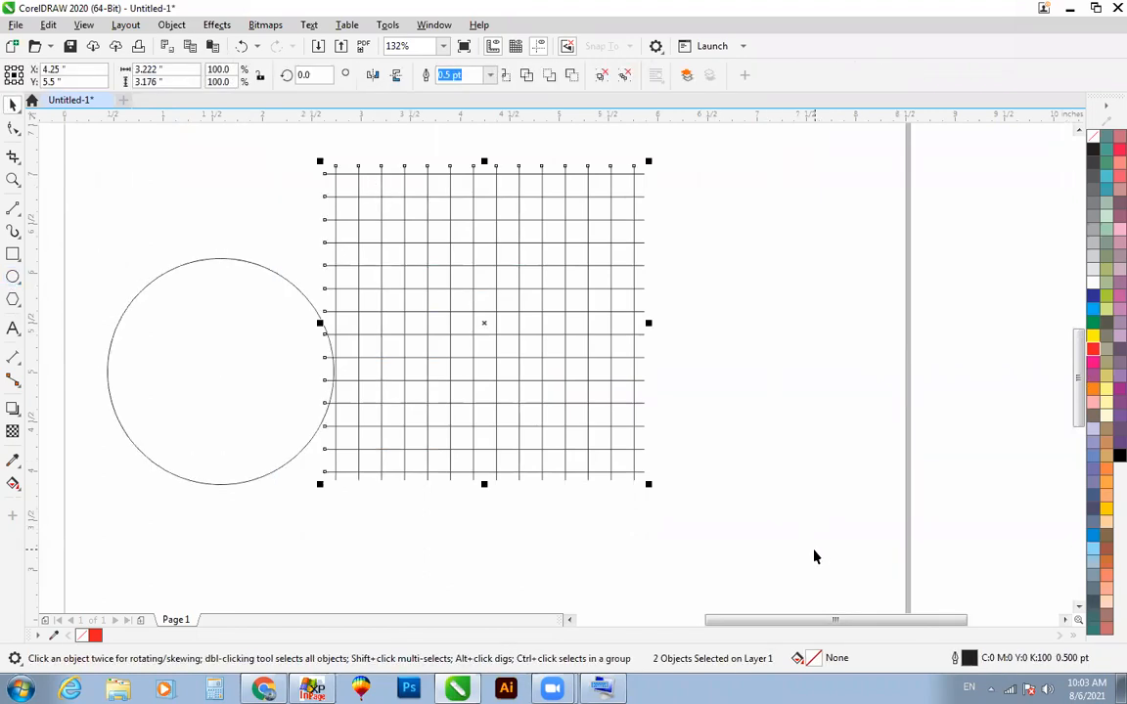
pyautogui.click(218, 256)
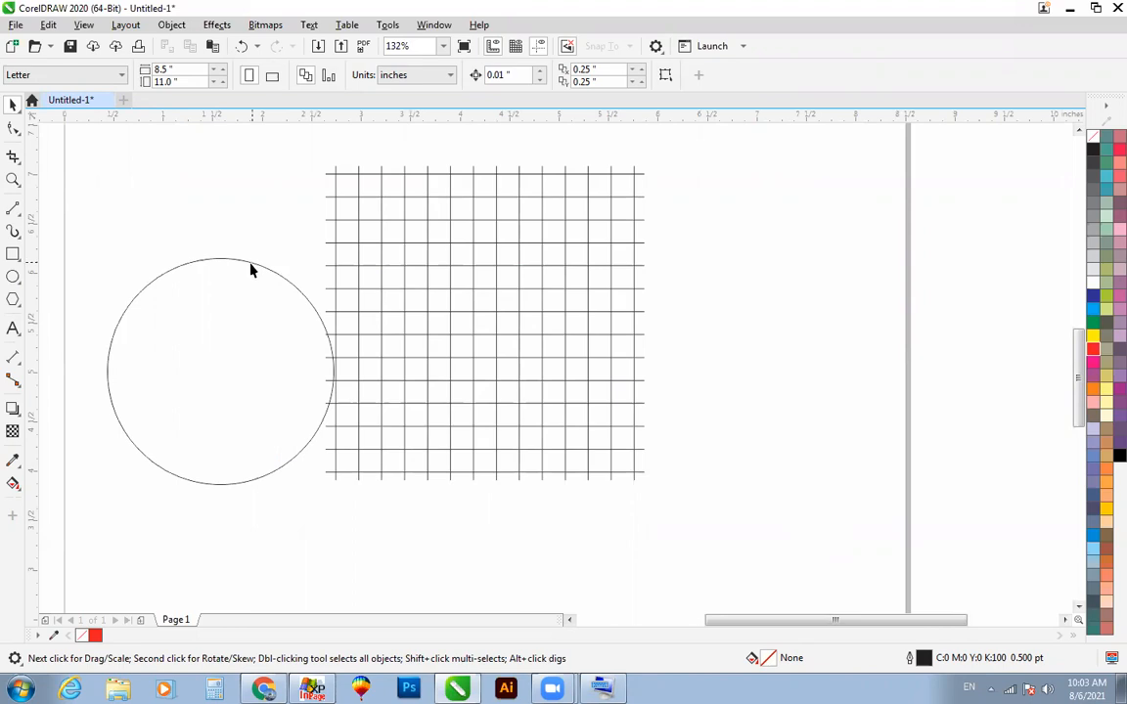
pyautogui.click(252, 263)
pyautogui.keyDown('shift'); pyautogui.click(348, 241); pyautogui.keyUp('shift')
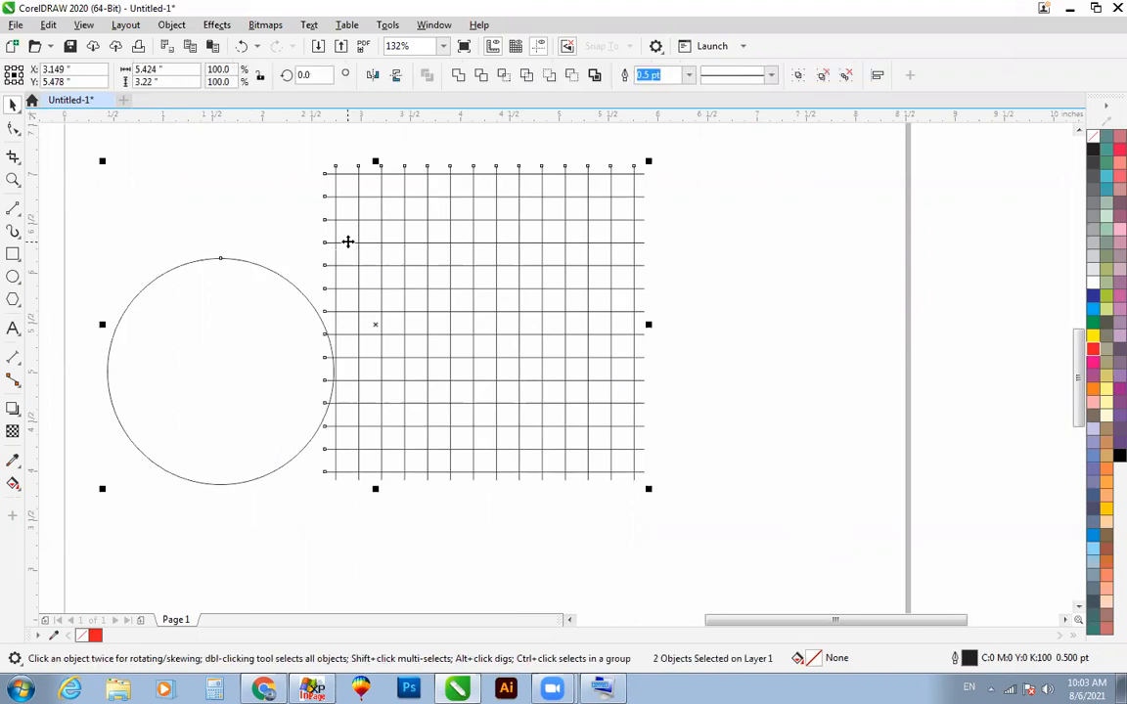
pyautogui.press('c')
pyautogui.press('e')
# Step: Enlarge the circle from its center to about 3 inches so it touches the grid's outermost lines
pyautogui.click(190, 202)
pyautogui.moveTo(211, 174); pyautogui.dragTo(642, 480)
pyautogui.click(276, 254)
pyautogui.press('F2')
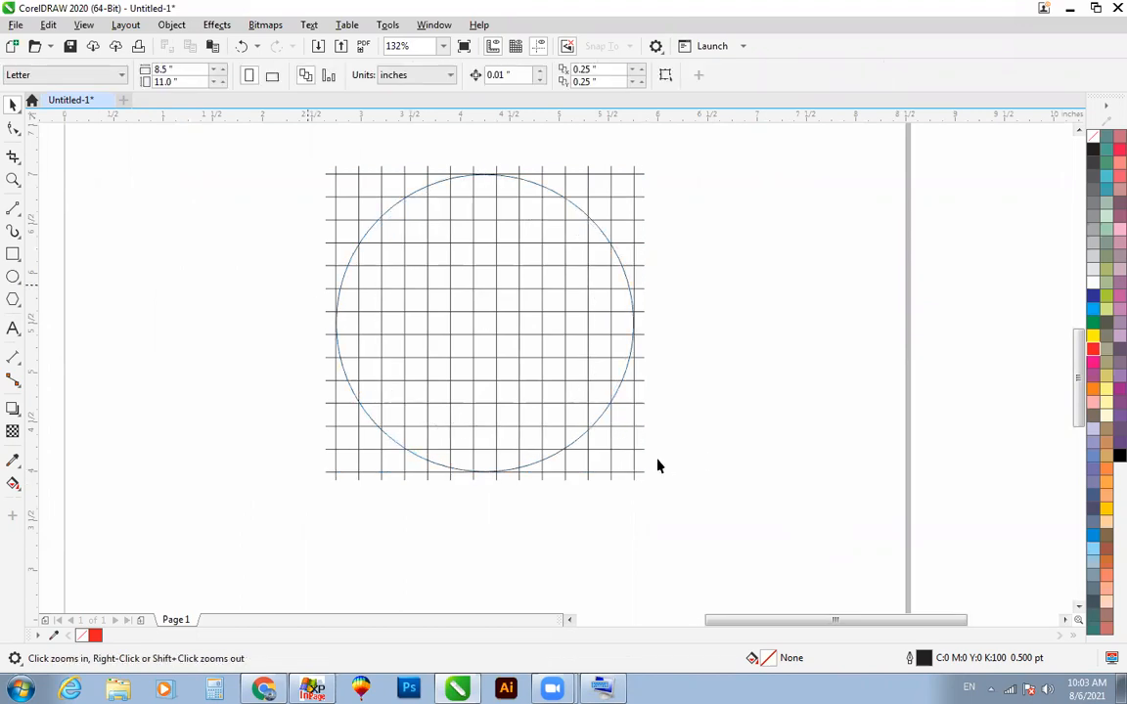
pyautogui.moveTo(282, 254); pyautogui.dragTo(657, 460)
pyautogui.press('F2')
pyautogui.moveTo(570, 313); pyautogui.dragTo(849, 542)
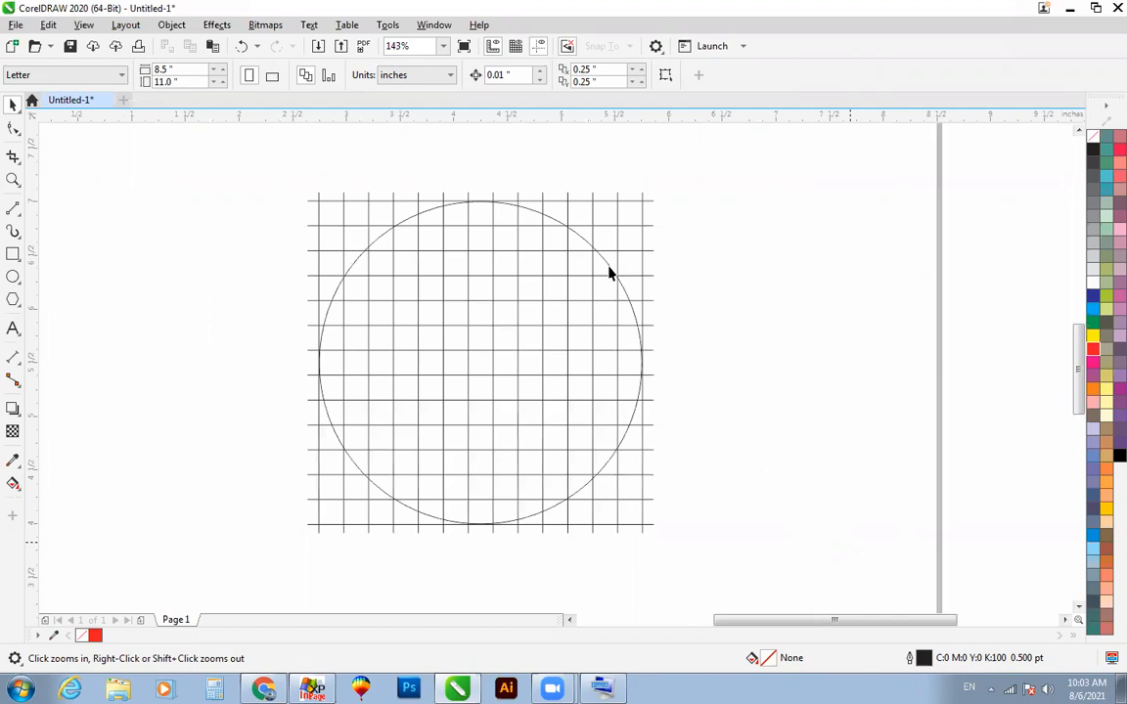
# Step: Add a concentric copy of the circle, scaled inward by one grid cell to about 2.5 inches in diameter
pyautogui.click(581, 238)
pyautogui.moveTo(637, 210); pyautogui.dragTo(633, 221)
pyautogui.click(788, 265)
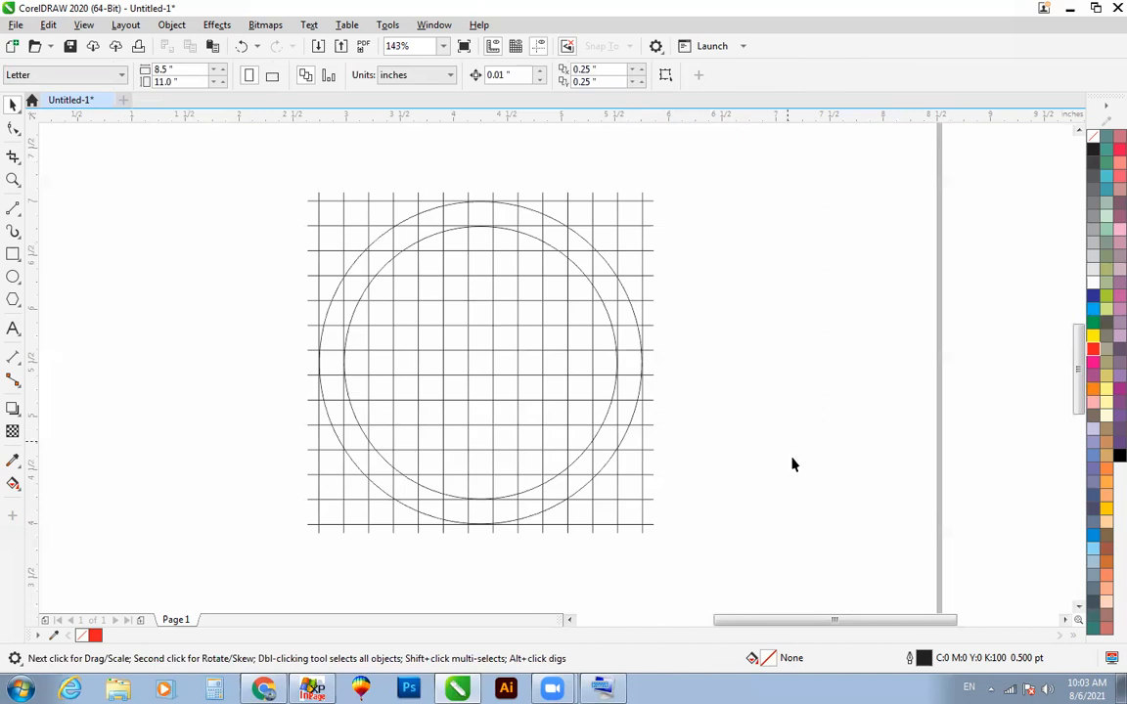
# Step: Smart-fill the central grid column navy blue over the full height of the outer circle
pyautogui.click(12, 483)
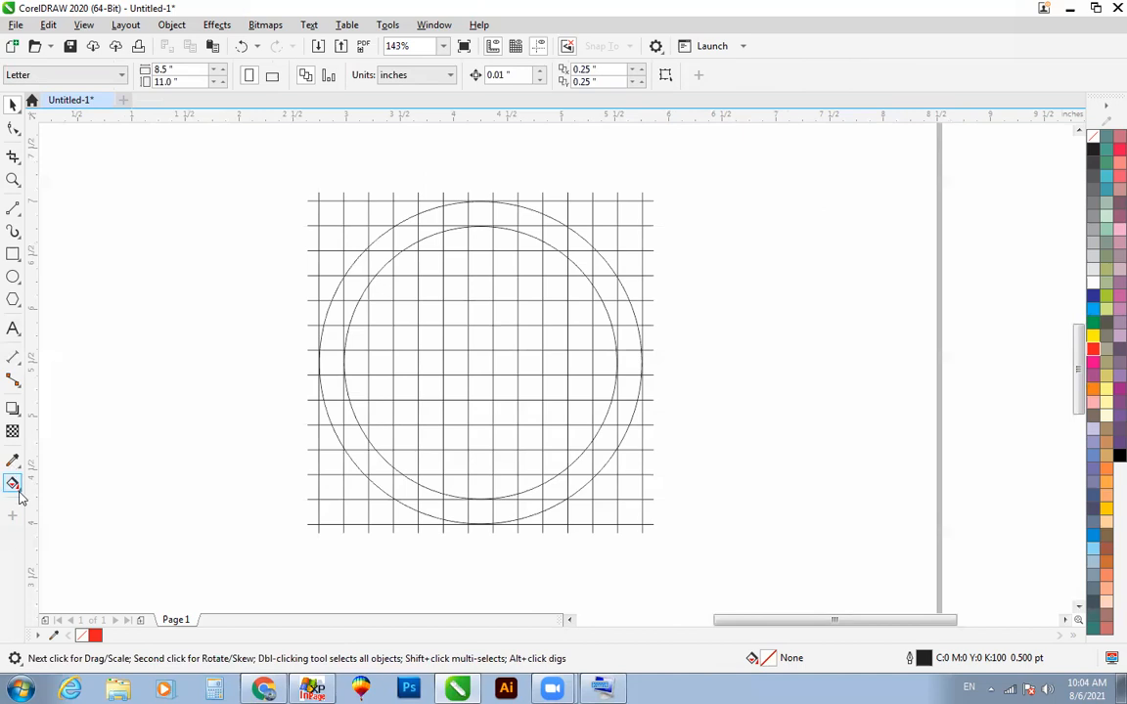
pyautogui.click(480, 239)
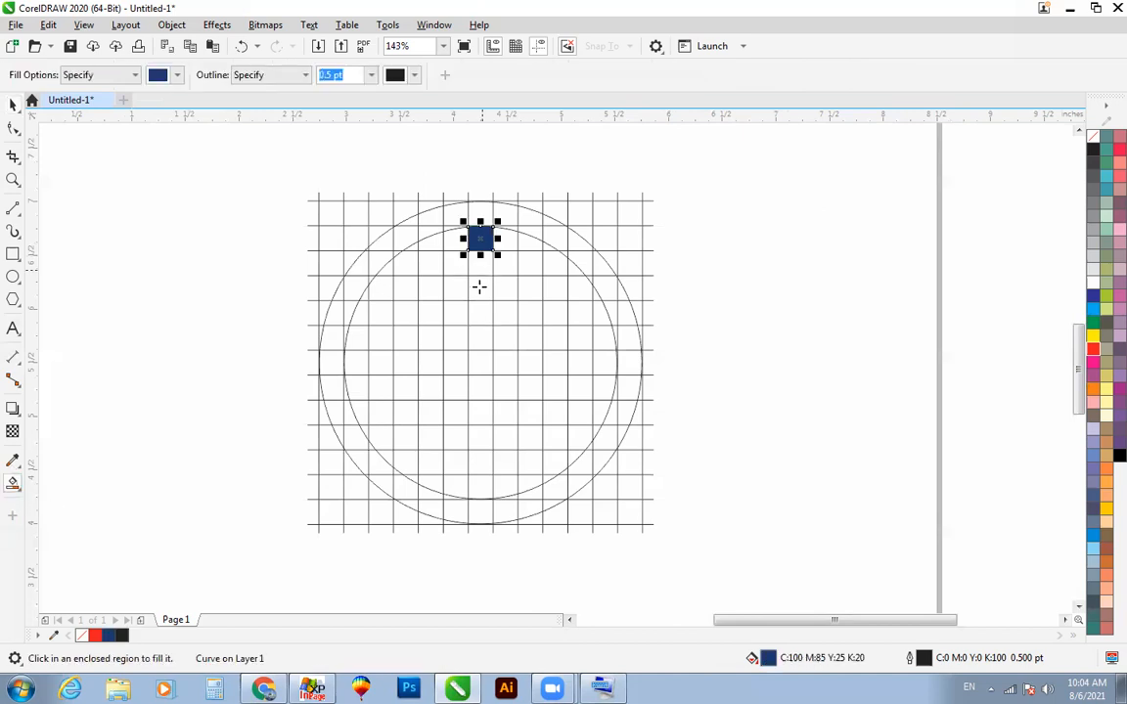
pyautogui.click(480, 267)
pyautogui.click(480, 288)
pyautogui.click(478, 343)
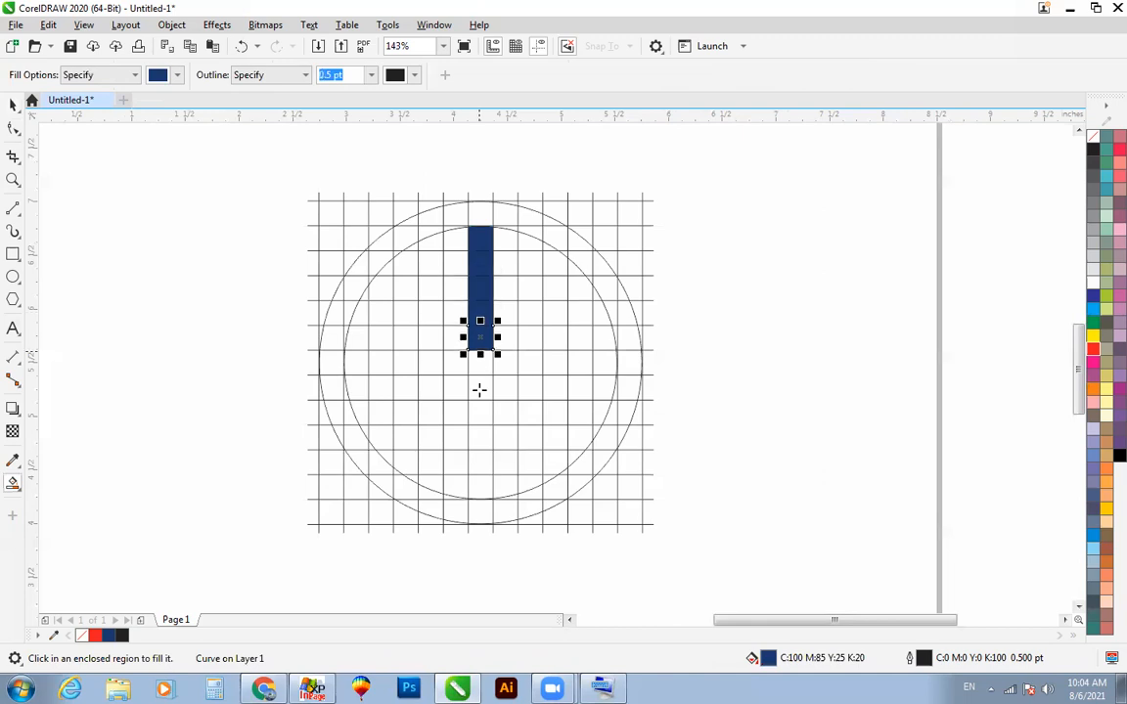
pyautogui.click(479, 389)
pyautogui.click(480, 435)
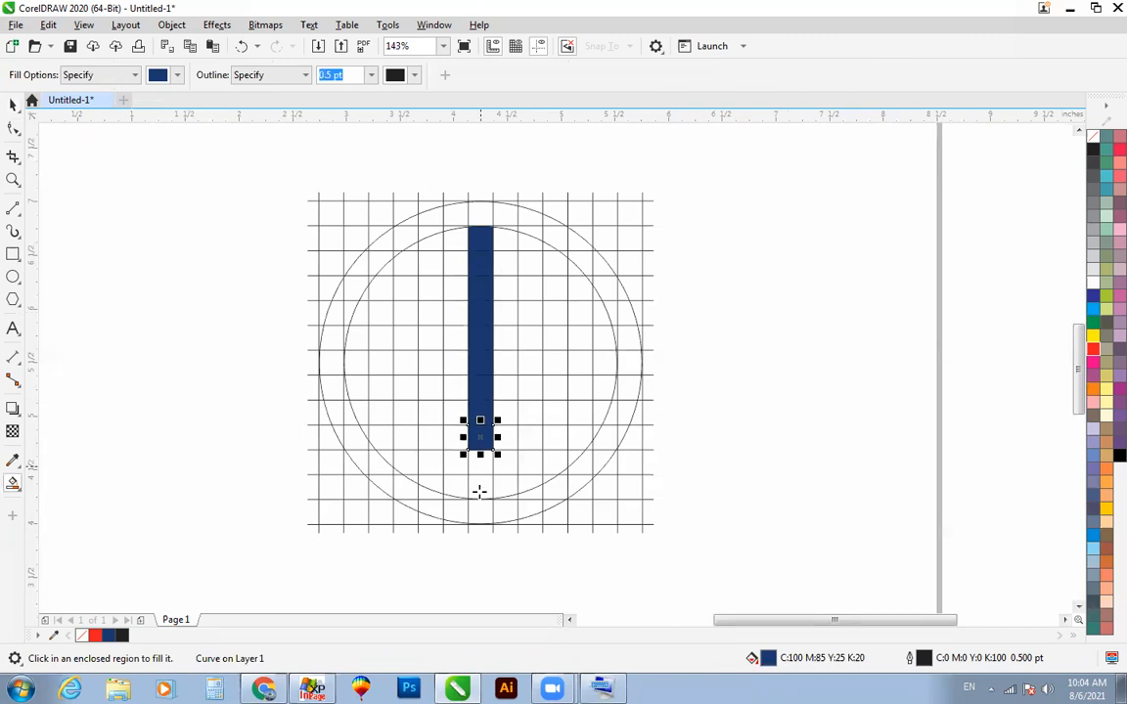
pyautogui.click(480, 486)
pyautogui.click(480, 213)
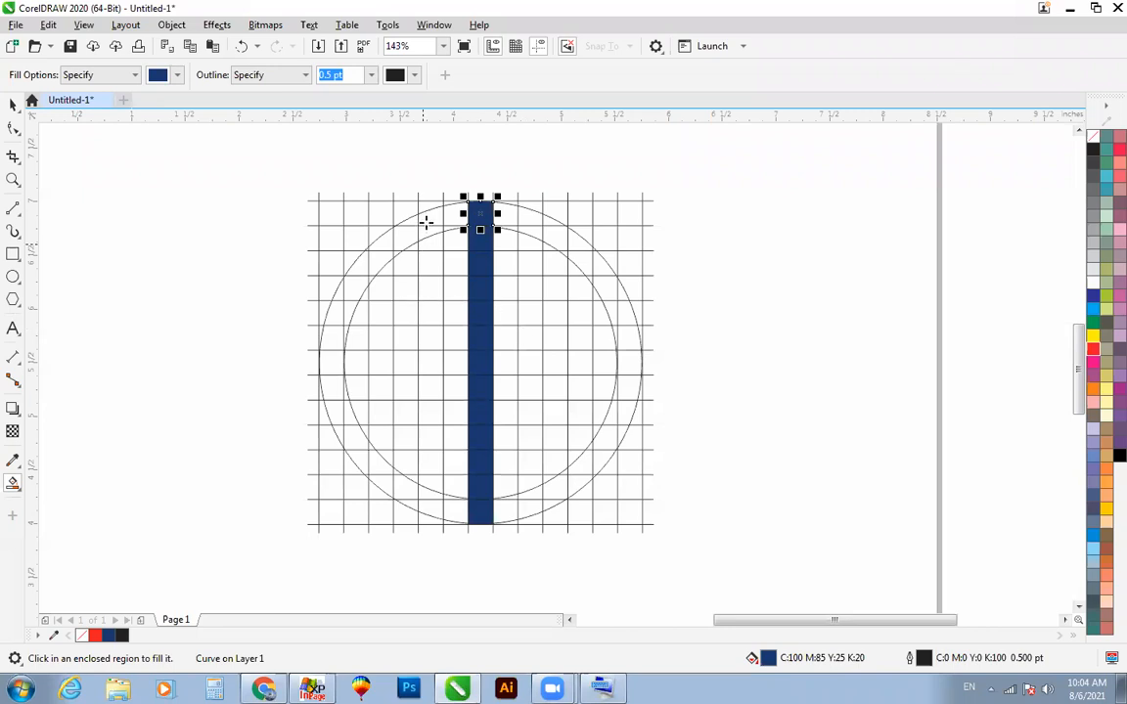
# Step: Smart-fill the upper-left ring cells navy, starting one column left of the central bar and ending at the sixth row's top, including inner slivers
pyautogui.click(428, 218)
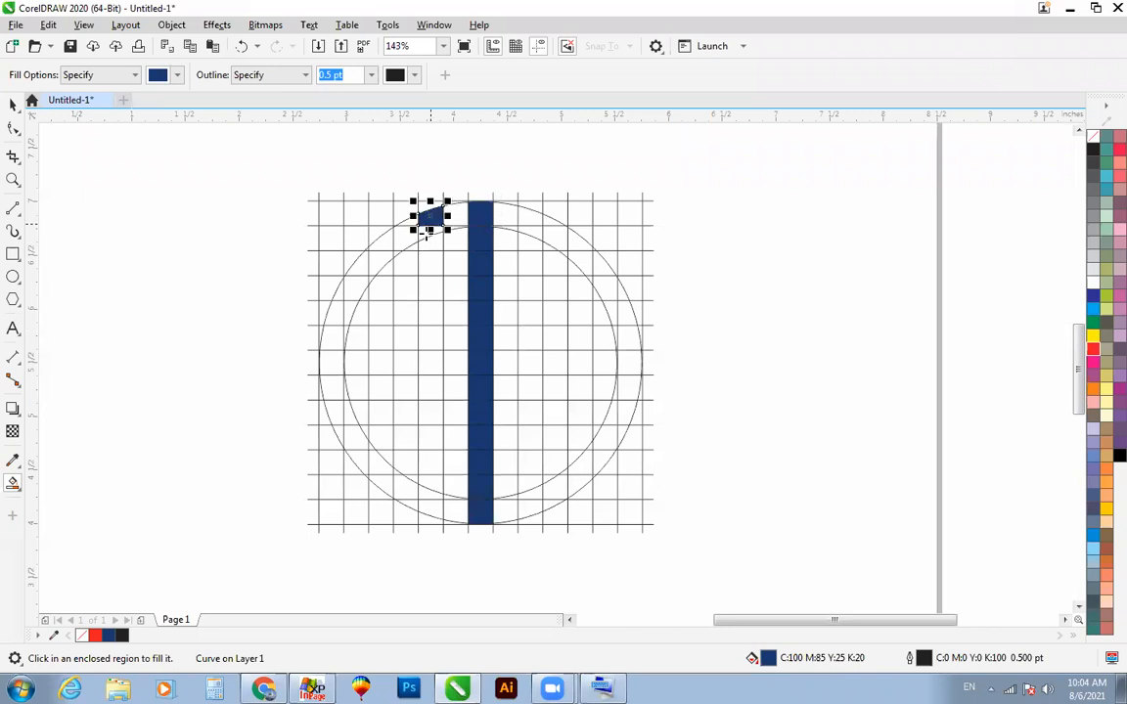
pyautogui.click(398, 241)
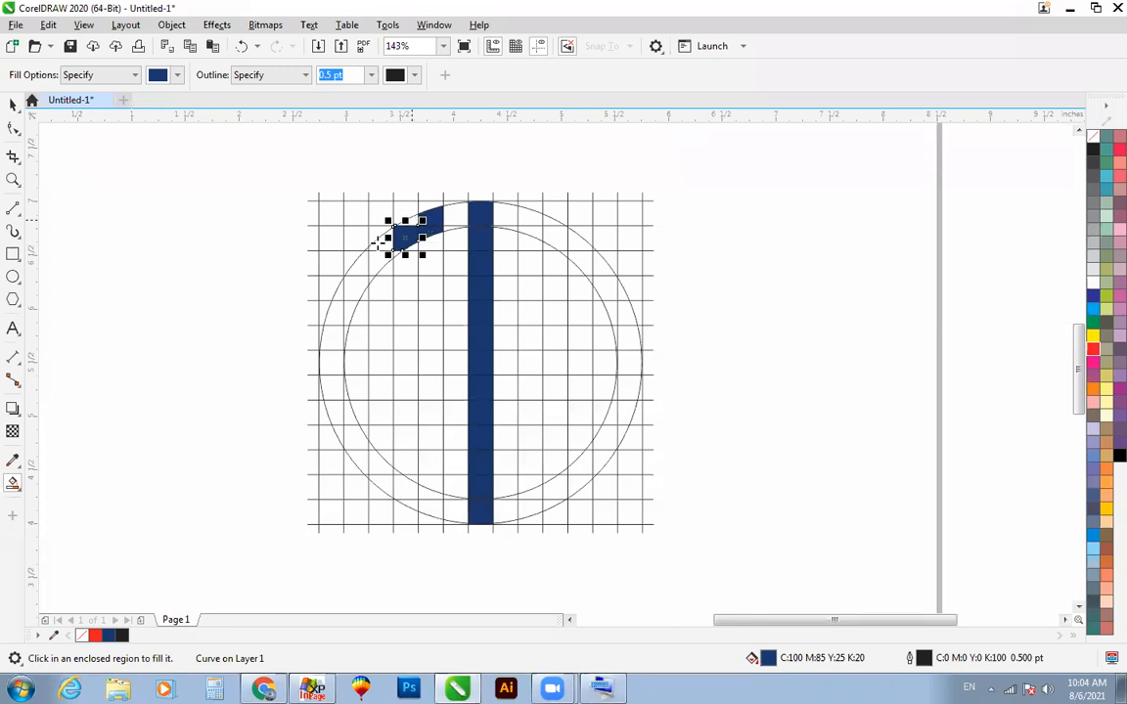
pyautogui.click(378, 245)
pyautogui.click(357, 259)
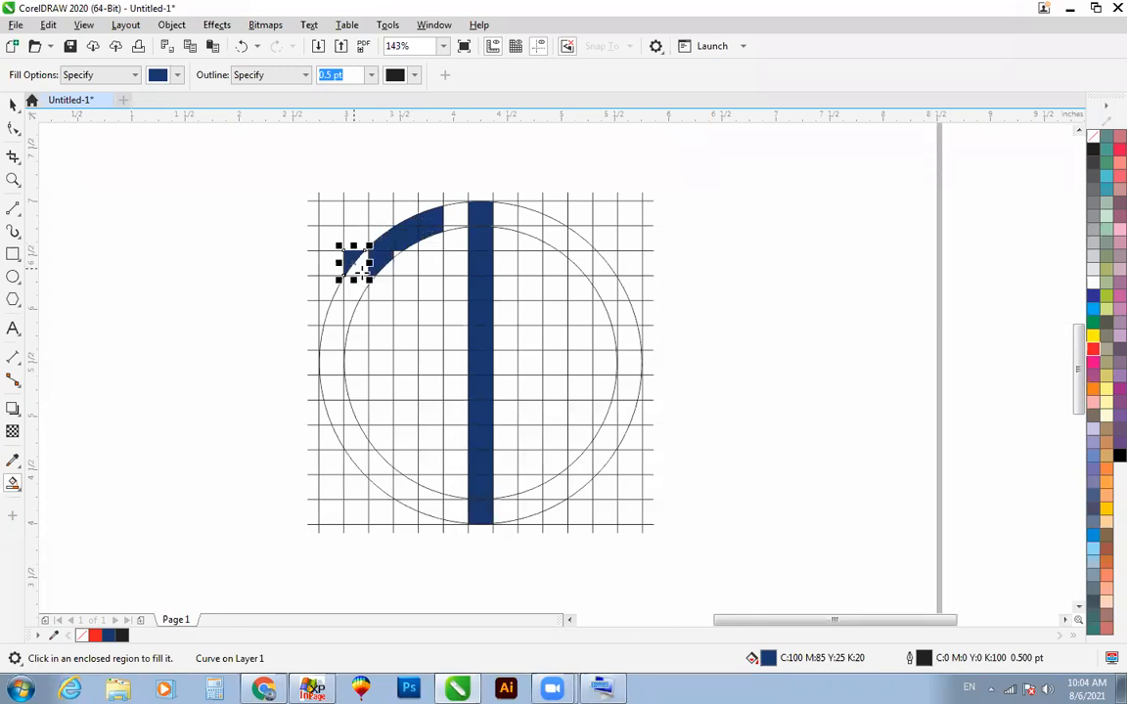
pyautogui.hotkey('ctrl', 'z')
pyautogui.click(356, 265)
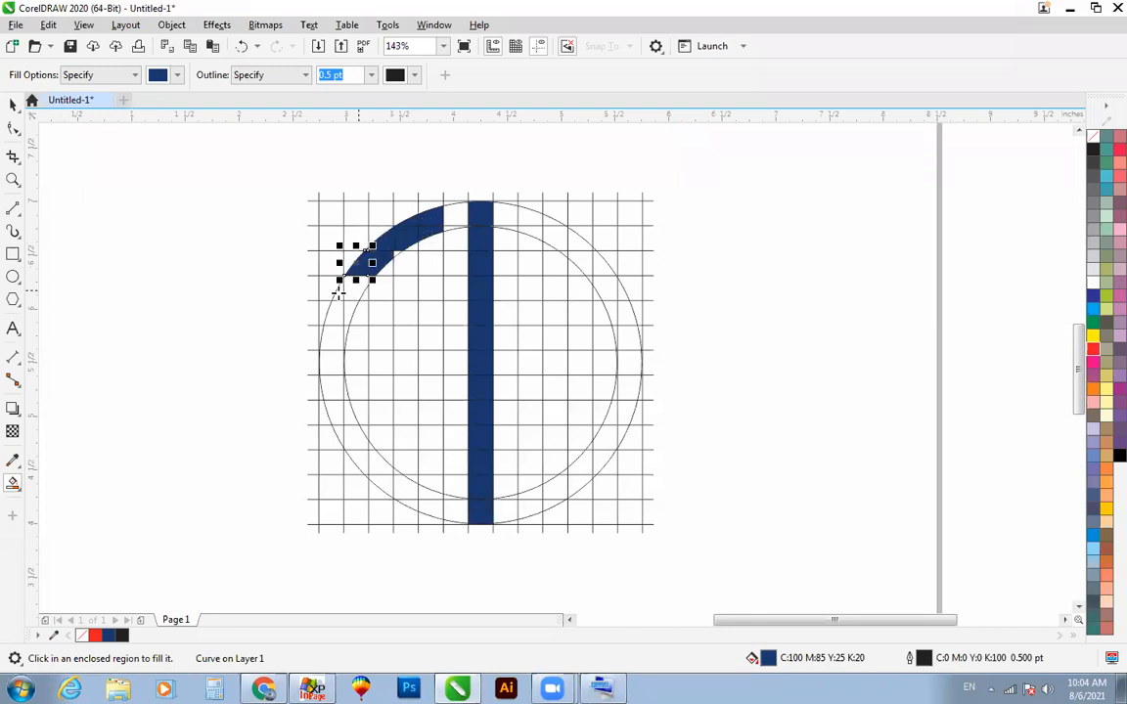
pyautogui.click(338, 290)
pyautogui.click(333, 311)
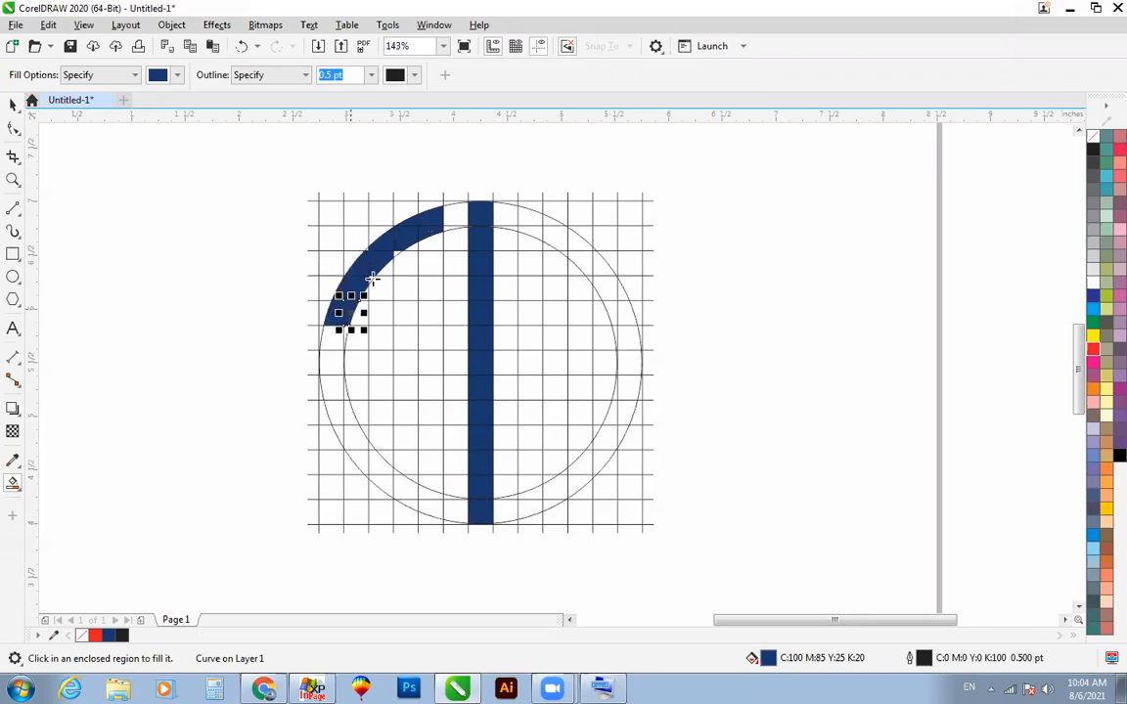
pyautogui.click(372, 281)
pyautogui.click(394, 253)
# Step: Extend the navy ring fill down the left side to the bottom of the eighth grid row, including the sliver along the inner circle
pyautogui.press('z')
pyautogui.moveTo(321, 226); pyautogui.dragTo(453, 310)
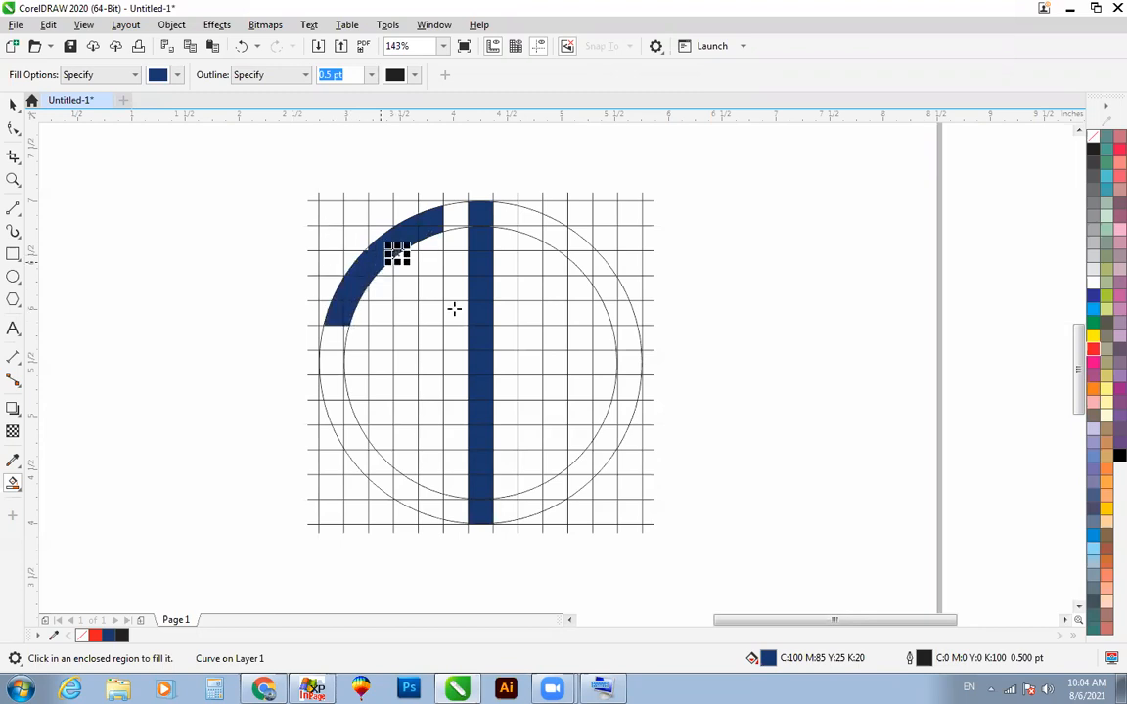
pyautogui.scroll(-7, 433, 283)
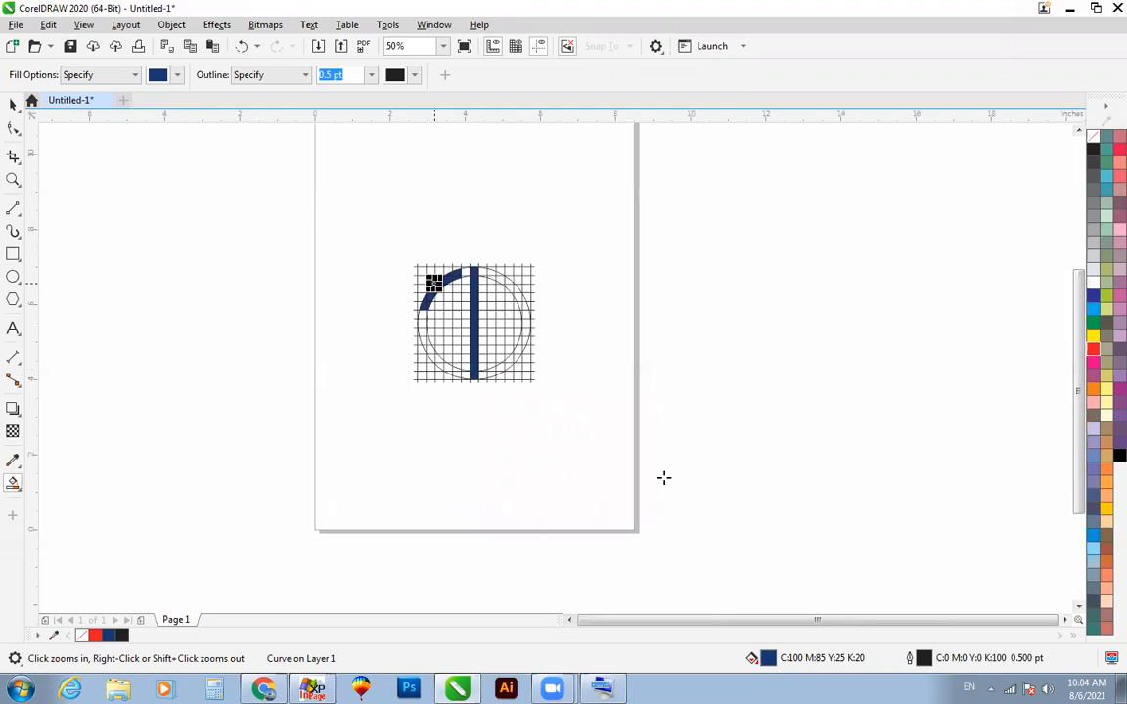
pyautogui.scroll(2, 401, 293)
pyautogui.click(381, 271)
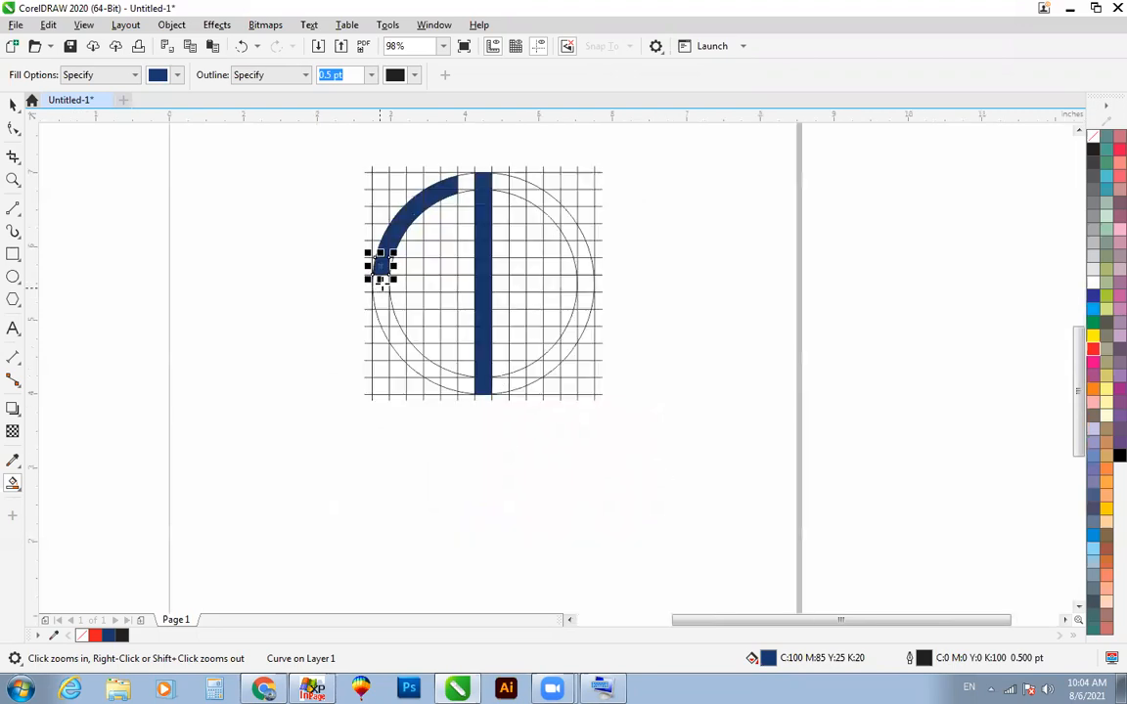
pyautogui.click(380, 282)
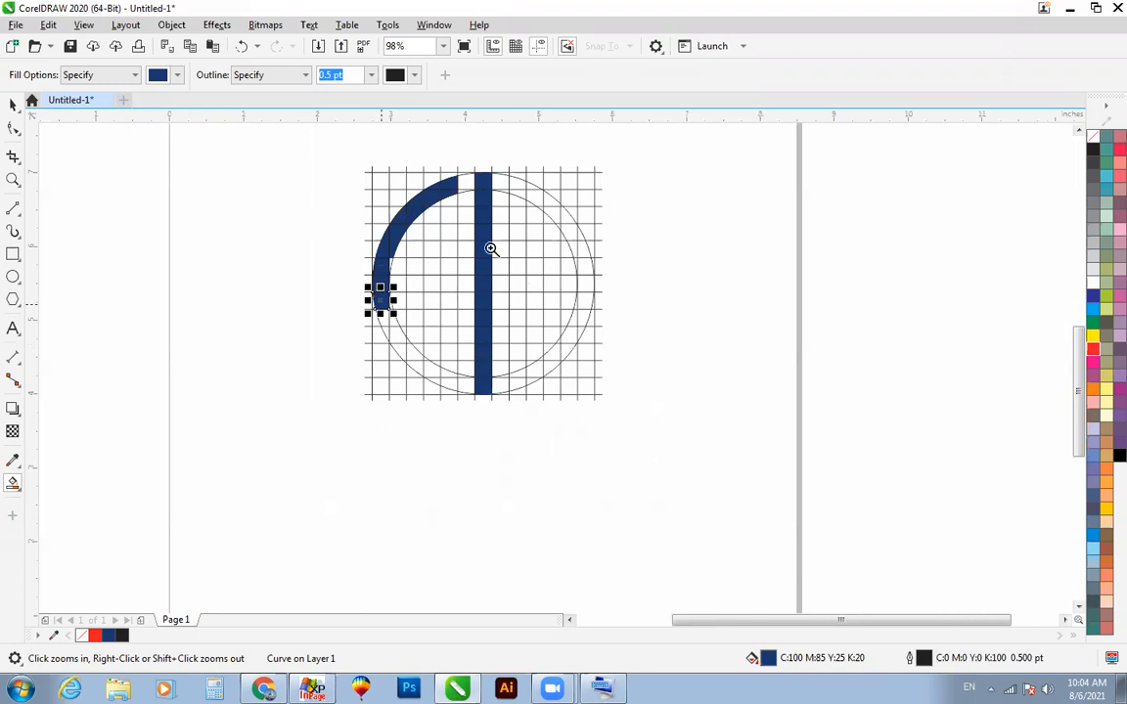
pyautogui.scroll(2, 458, 286)
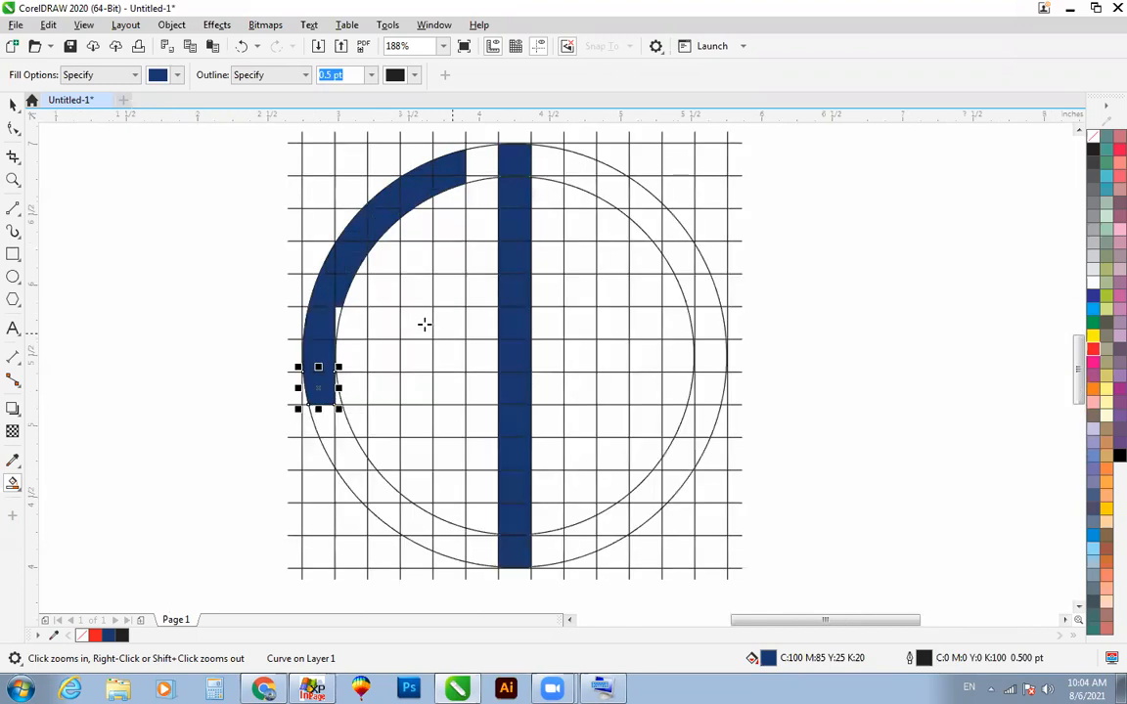
pyautogui.click(338, 312)
# Step: Smart-fill a navy vertical bar from the upper-left arc's end down to the eighth grid row, parallel to the central bar
pyautogui.click(453, 224)
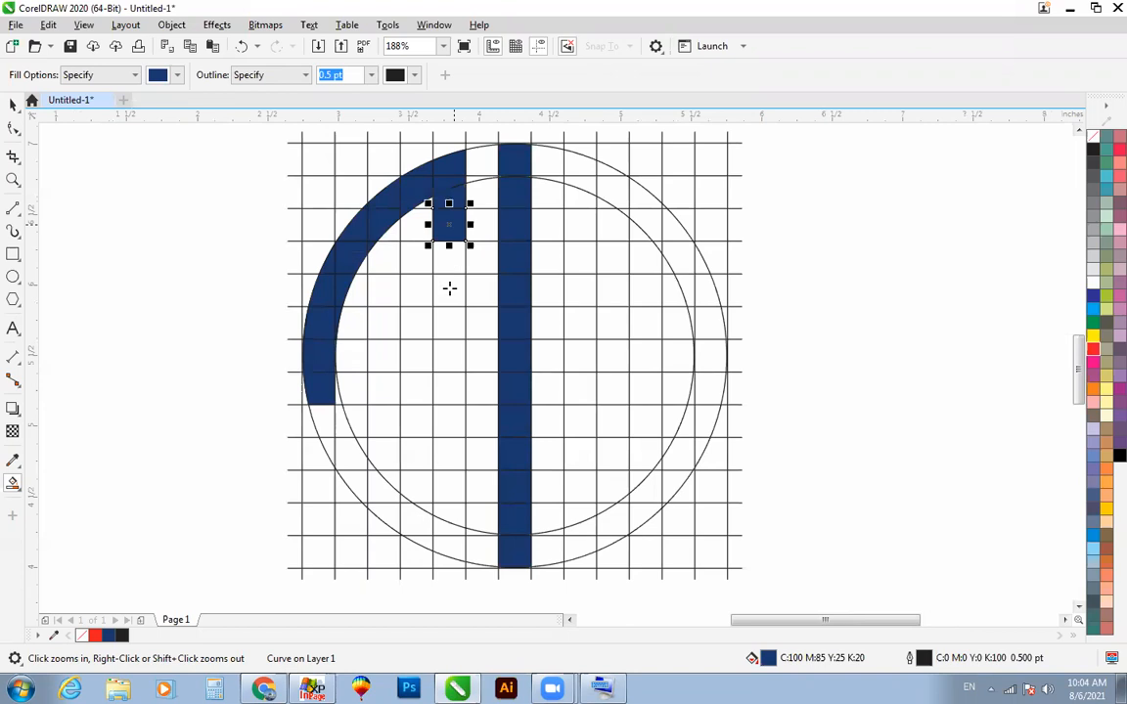
pyautogui.click(449, 257)
pyautogui.click(448, 291)
pyautogui.click(447, 323)
pyautogui.click(446, 356)
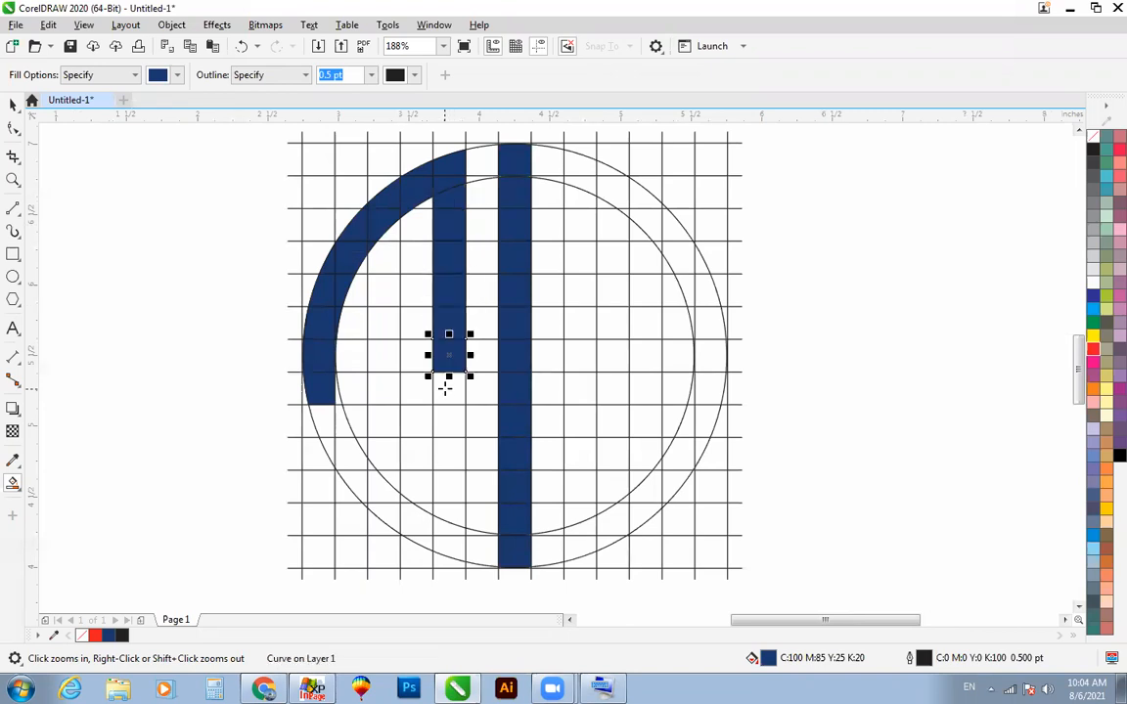
pyautogui.click(445, 387)
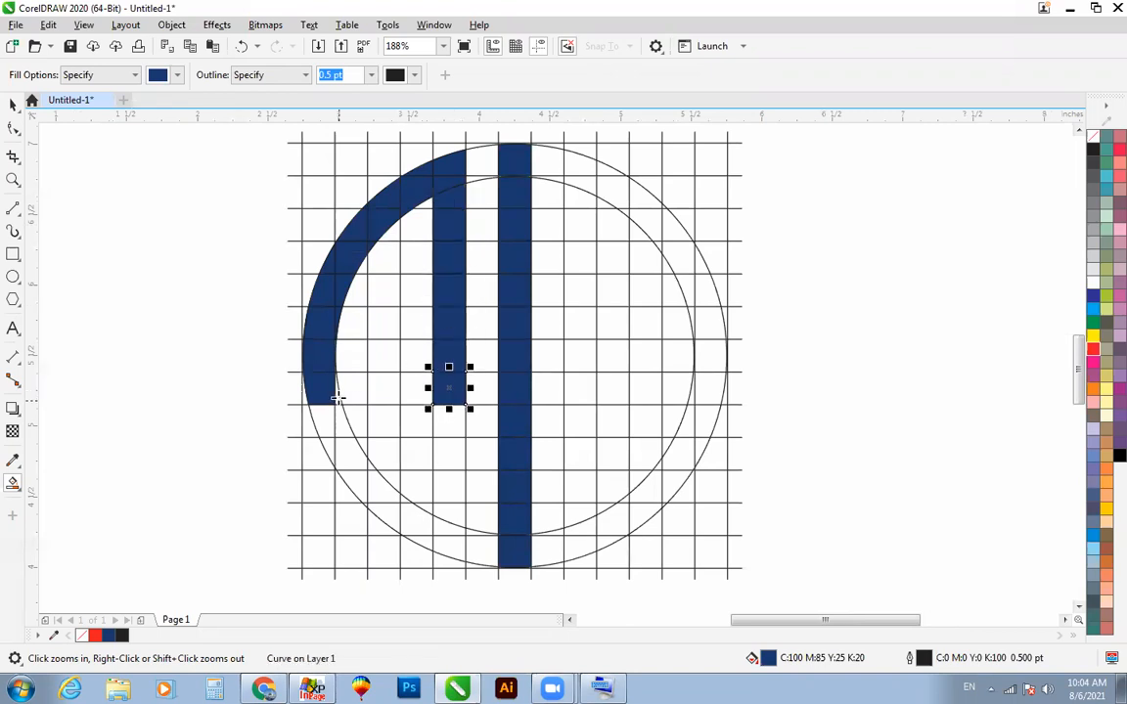
# Step: Fill the sliver at the left arc's lower end and add a navy crossbar in the sixth row between the arc and short bar
pyautogui.click(337, 398)
pyautogui.click(347, 323)
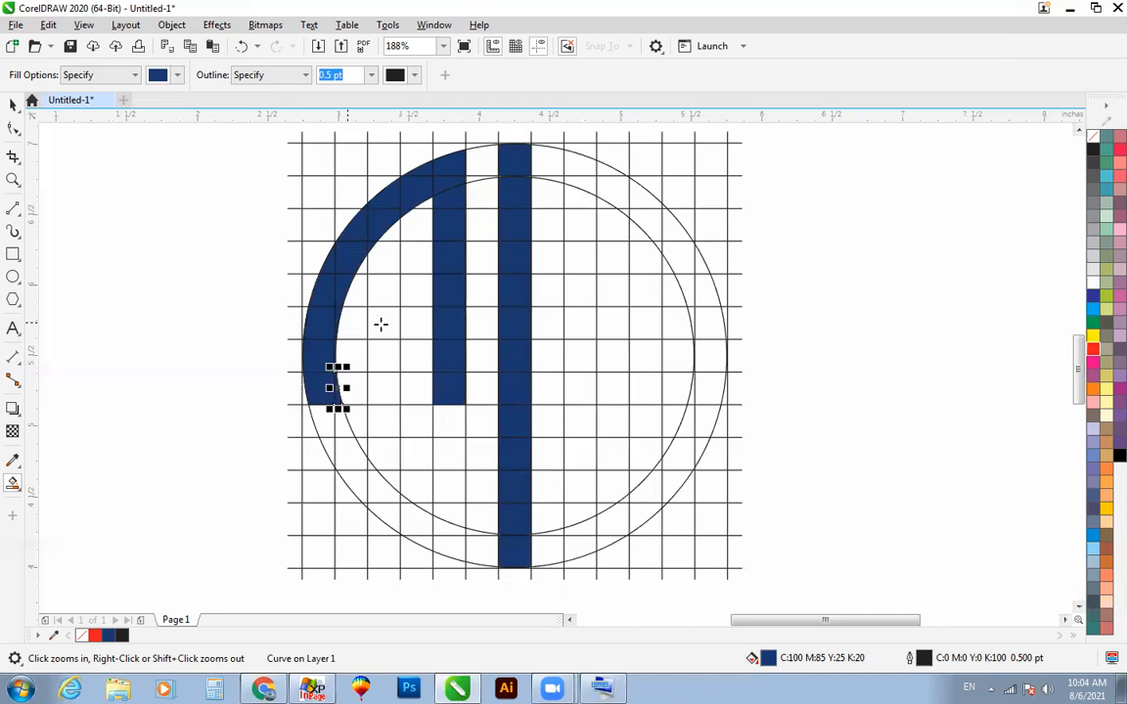
pyautogui.click(380, 323)
pyautogui.click(415, 321)
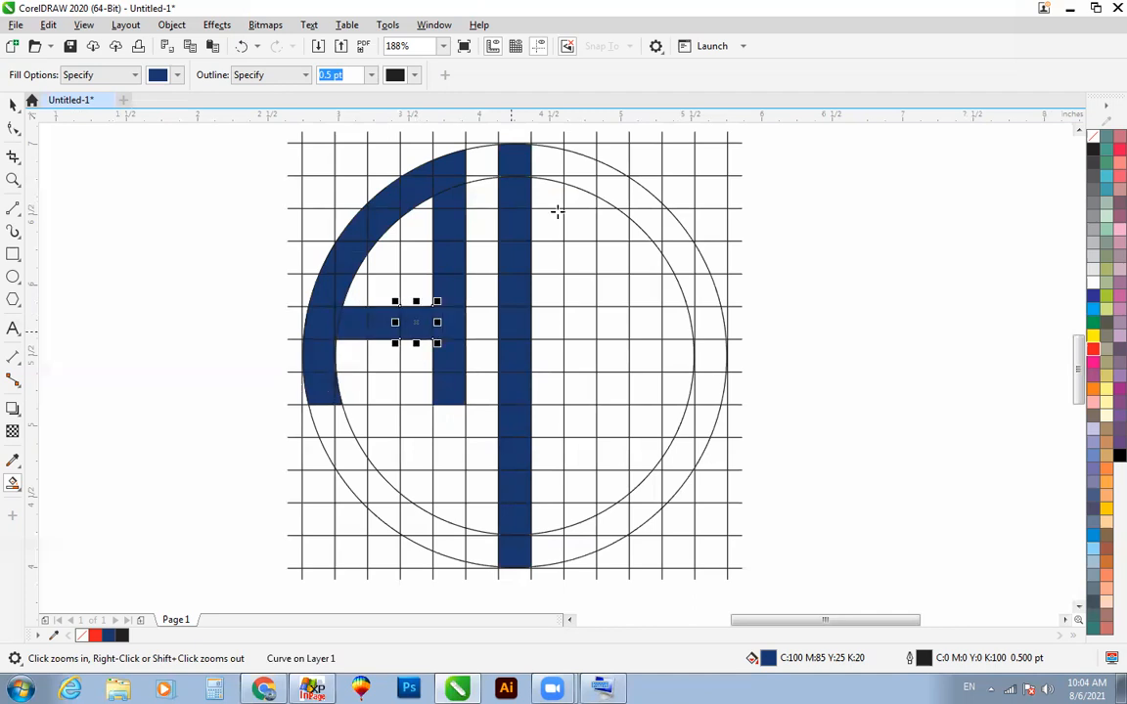
# Step: Smart-fill the upper-right ring cells navy from the central bar through the third grid row, including the inner slivers
pyautogui.click(548, 160)
pyautogui.click(580, 167)
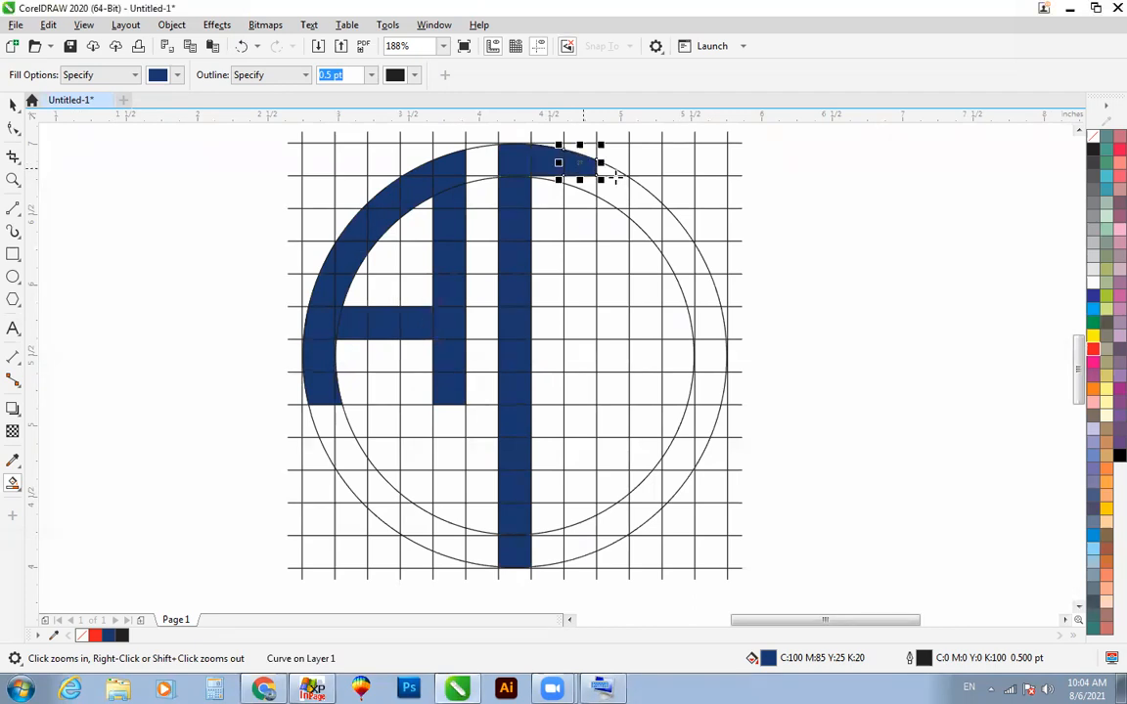
pyautogui.click(613, 171)
pyautogui.click(614, 192)
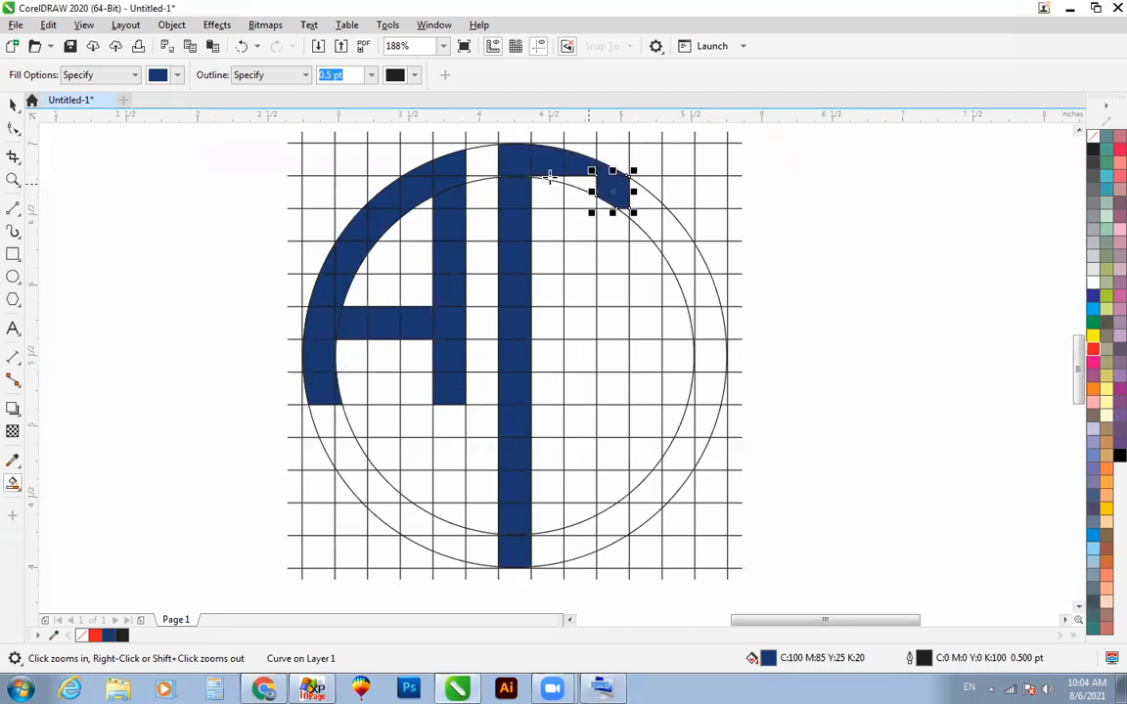
pyautogui.click(547, 180)
pyautogui.click(638, 196)
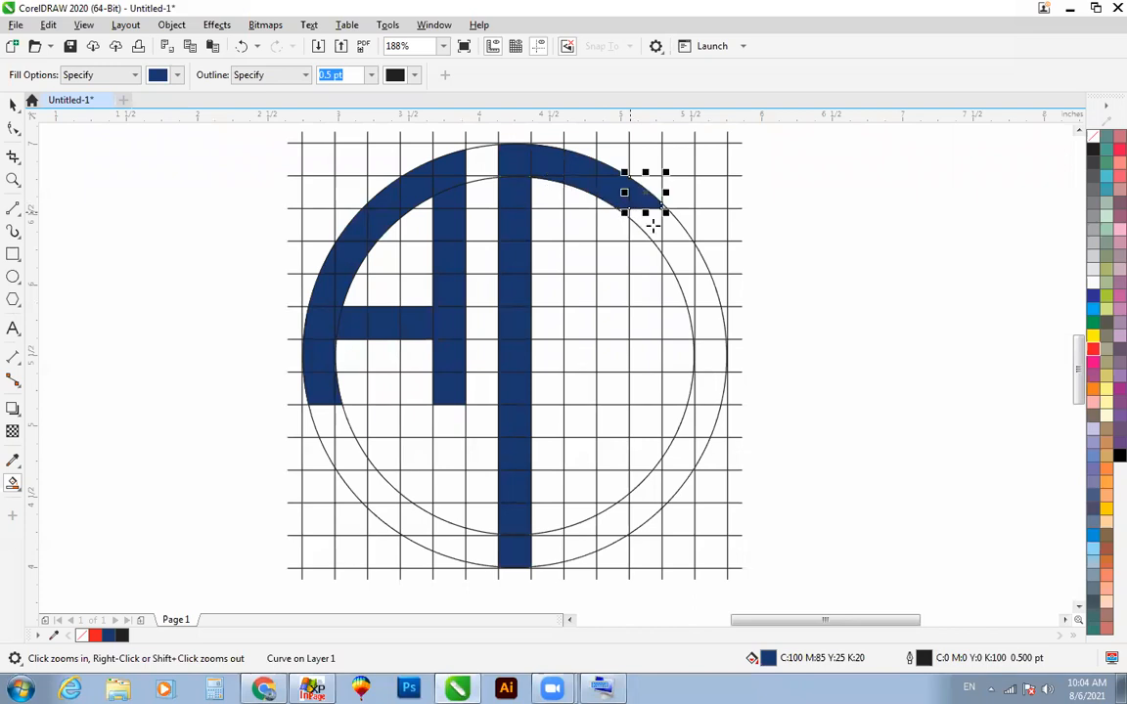
pyautogui.click(648, 233)
pyautogui.click(626, 212)
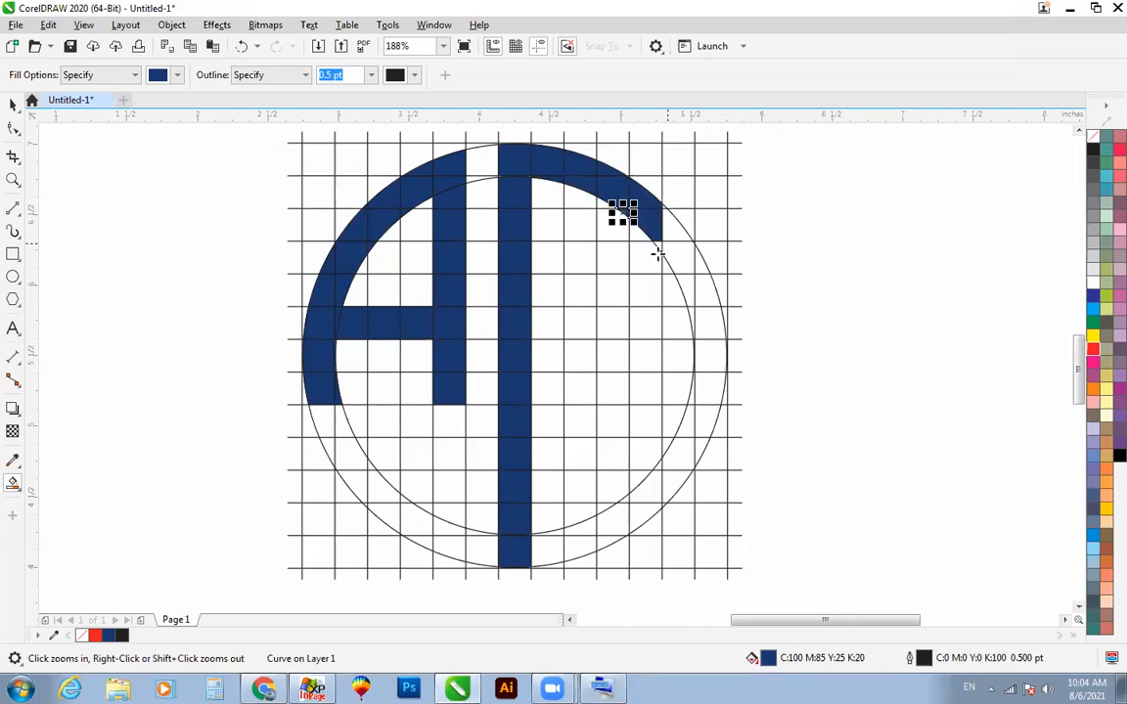
# Step: Continue the navy ring fill down the right side to the bottom of the eighth grid row
pyautogui.click(665, 223)
pyautogui.click(661, 240)
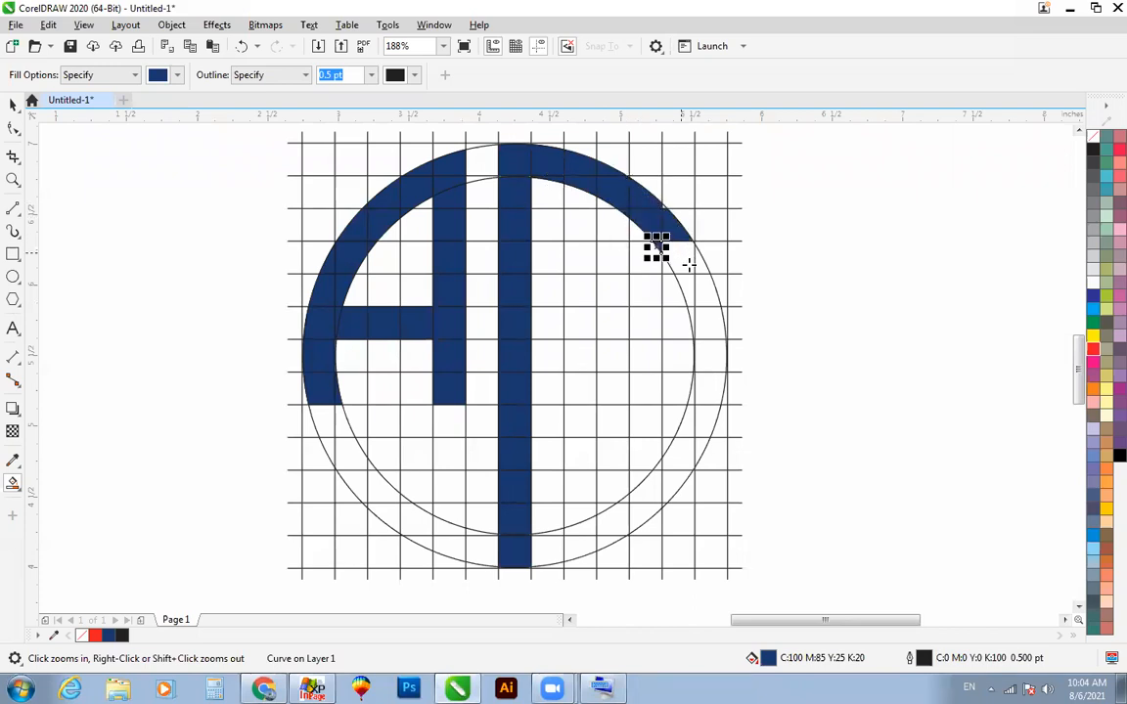
pyautogui.click(683, 253)
pyautogui.click(698, 264)
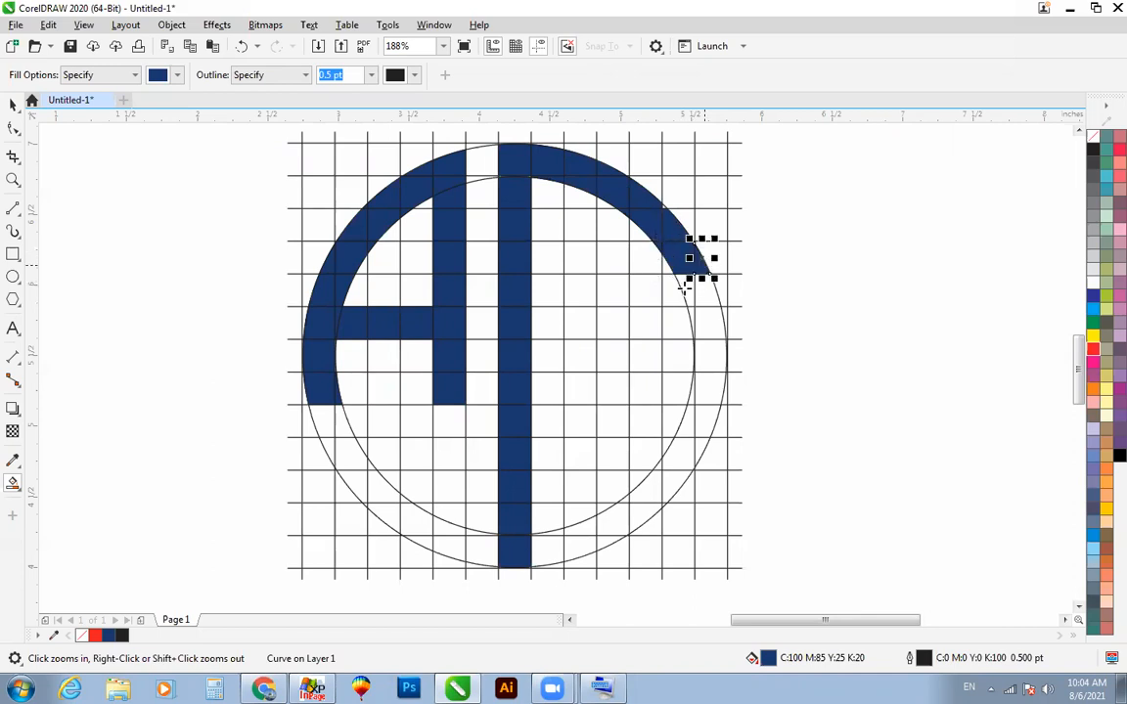
pyautogui.click(685, 288)
pyautogui.click(712, 292)
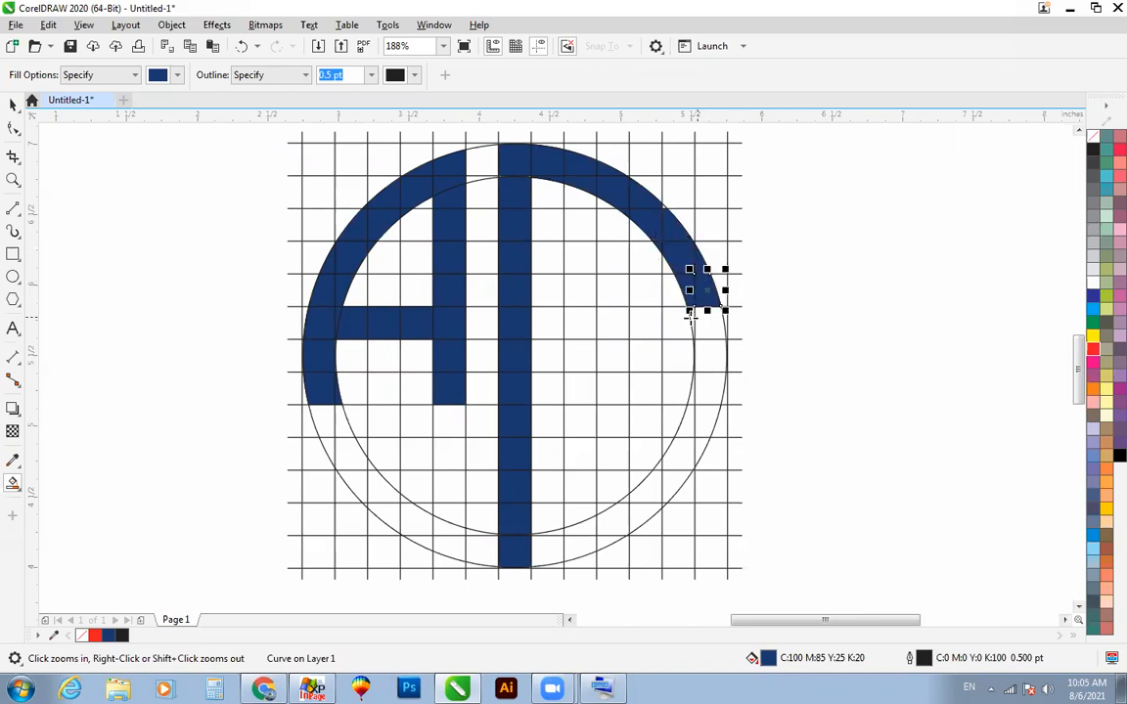
pyautogui.click(696, 320)
pyautogui.click(710, 344)
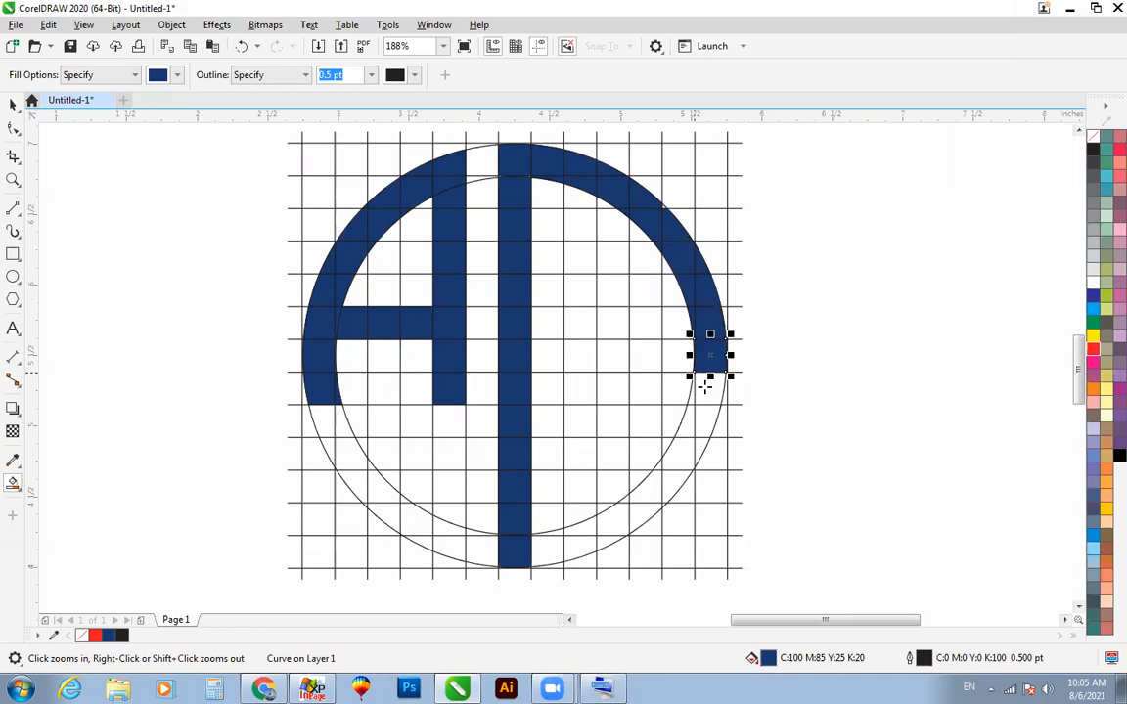
pyautogui.click(701, 387)
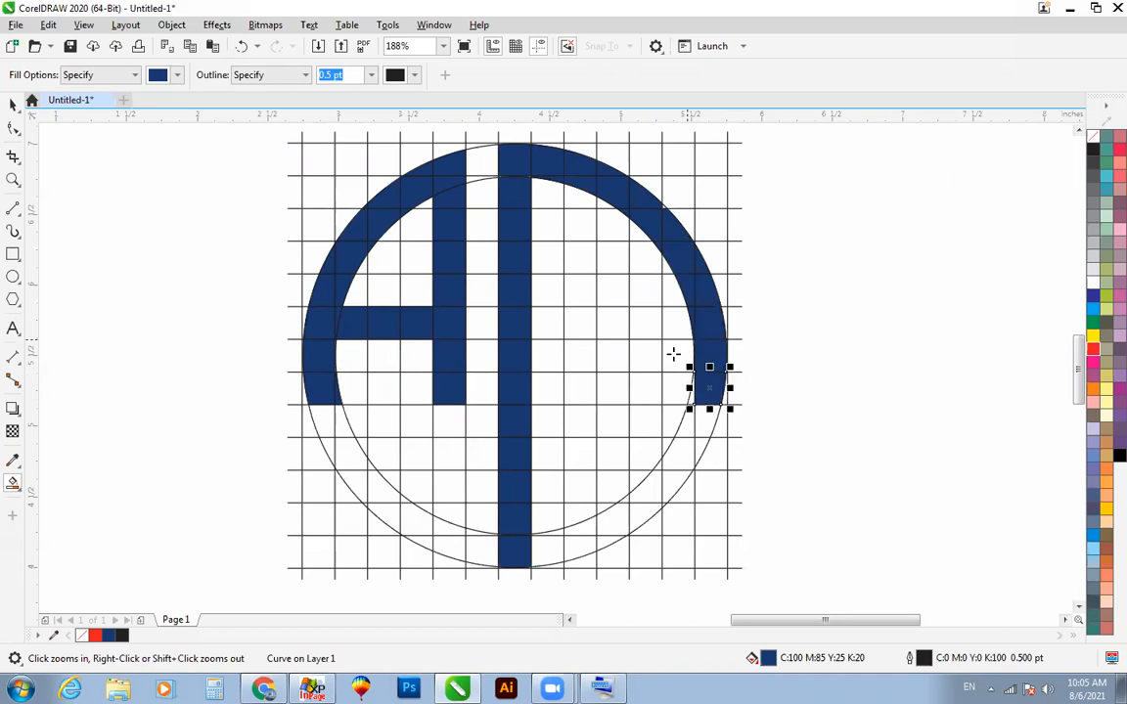
# Step: Smart-fill a navy crossbar along the middle grid row from the right side of the ring to the central bar
pyautogui.click(667, 356)
pyautogui.click(554, 352)
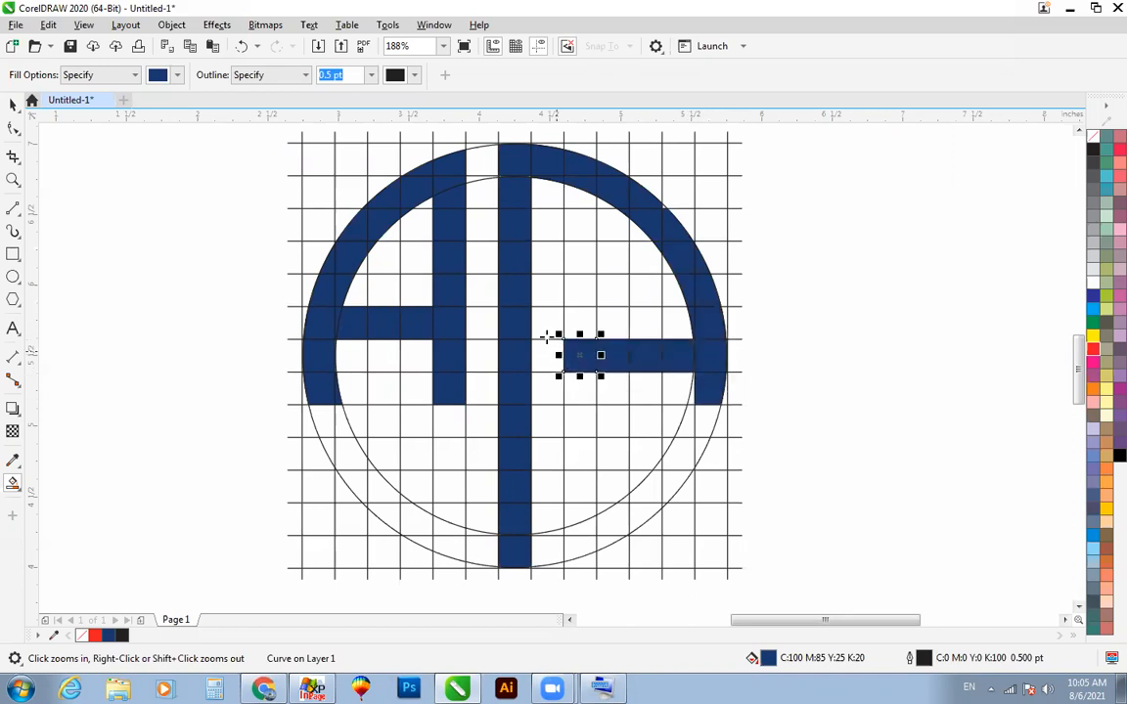
pyautogui.click(546, 350)
# Step: Smart-fill the lower-right ring cells navy from the ninth through the eleventh grid row, including the inner slivers
pyautogui.click(709, 422)
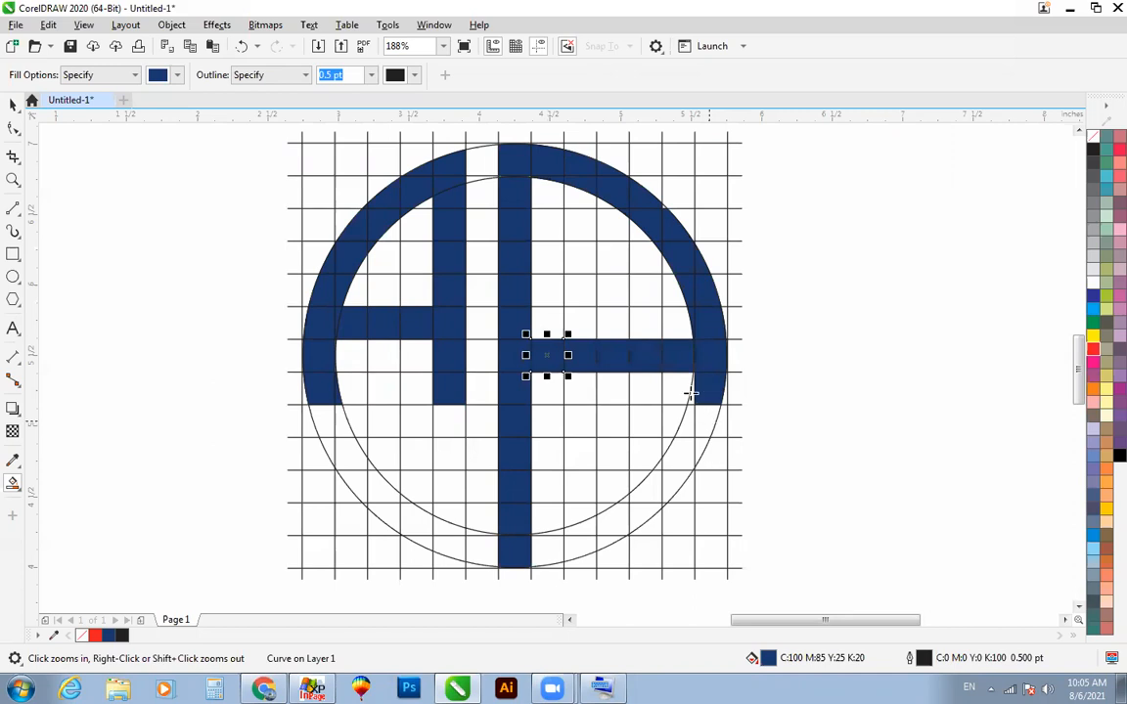
pyautogui.click(691, 394)
pyautogui.click(685, 423)
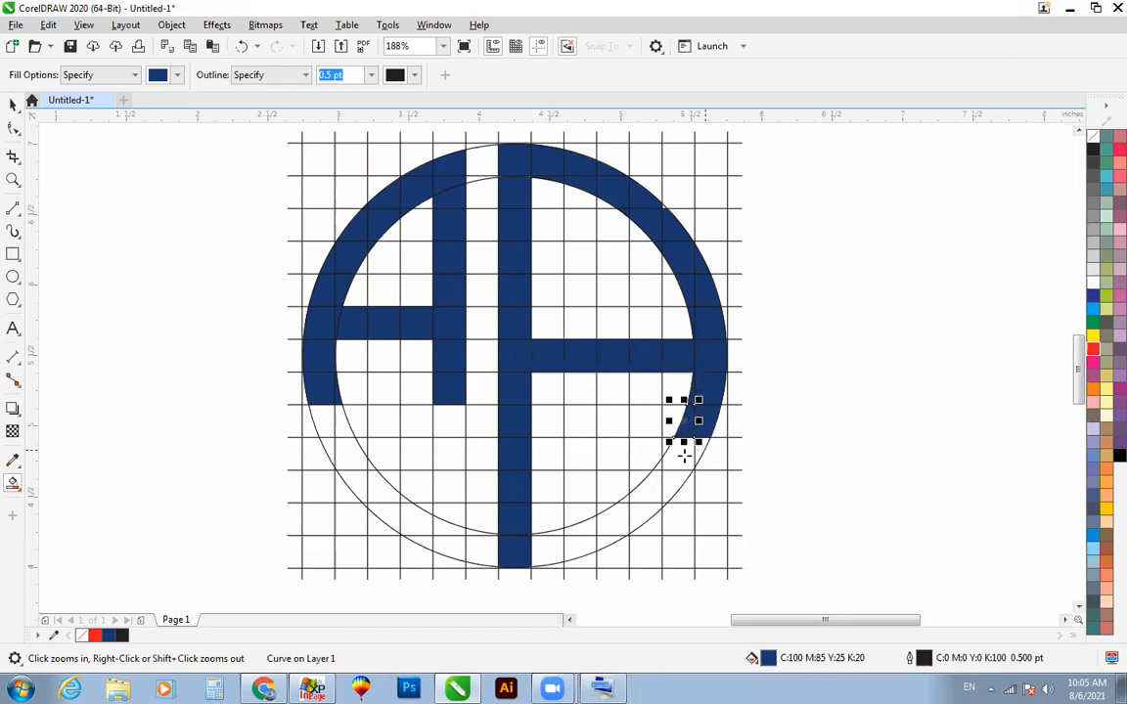
pyautogui.click(683, 456)
pyautogui.click(644, 491)
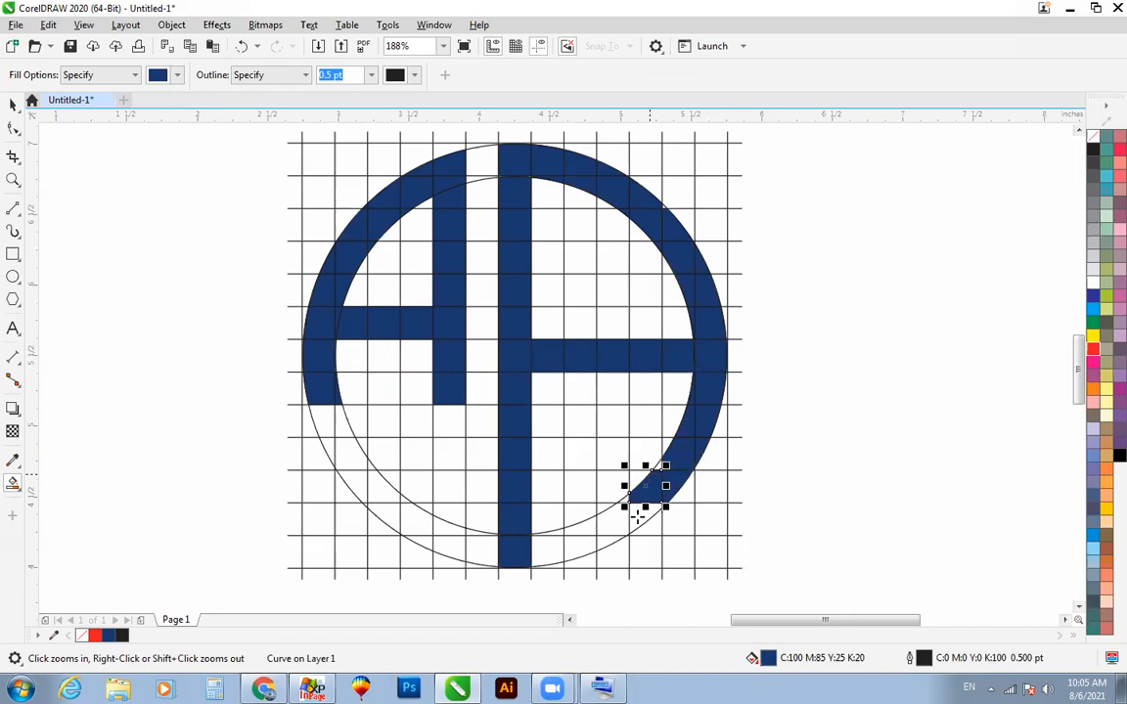
# Step: Continue the navy ring fill along the lower-right curve to the foot of the central bar, undoing any stray fill
pyautogui.click(638, 516)
pyautogui.click(616, 516)
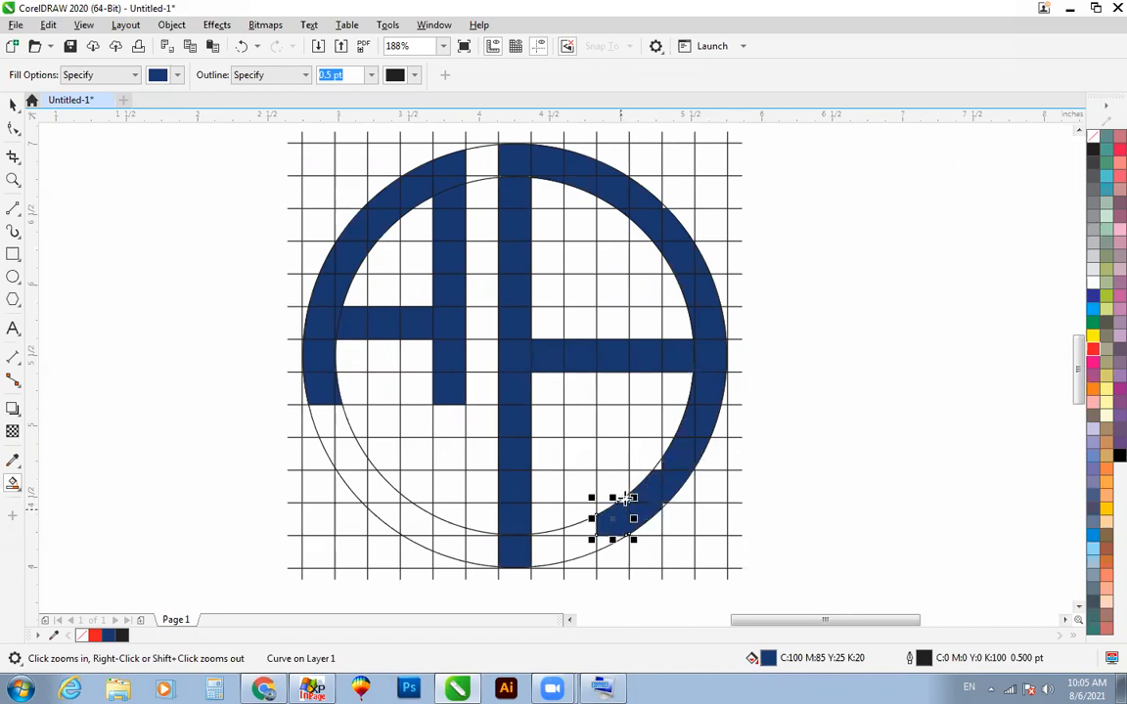
pyautogui.click(626, 499)
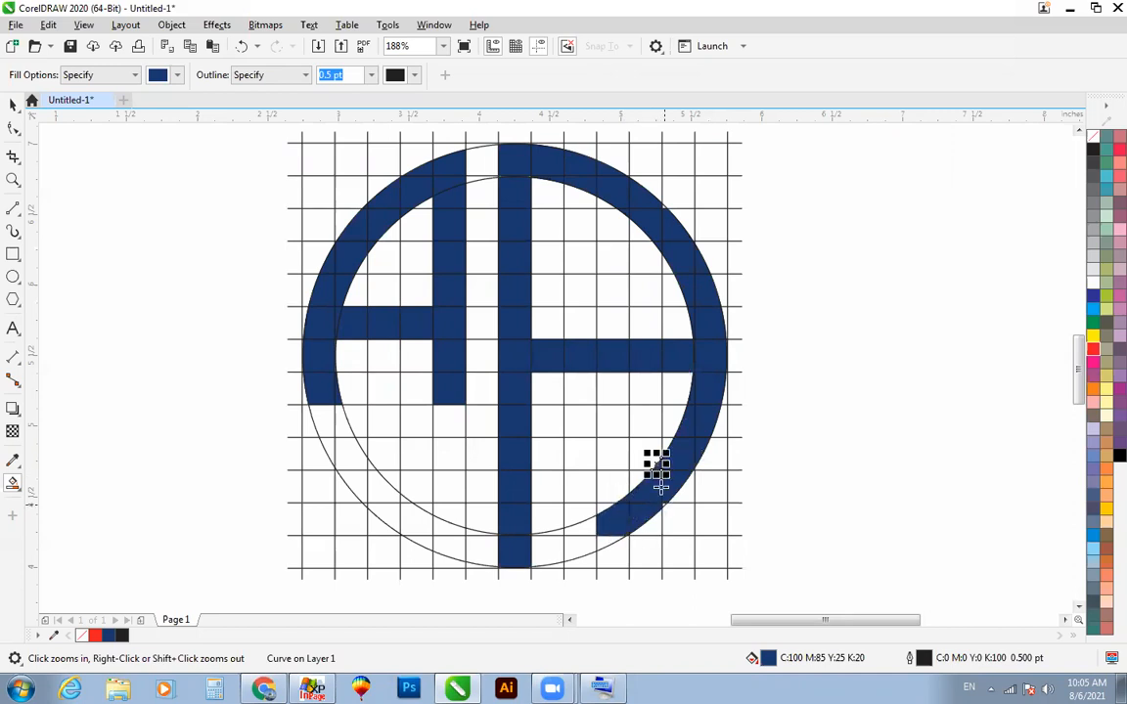
pyautogui.click(661, 505)
pyautogui.hotkey('ctrl', 'z')
pyautogui.click(596, 533)
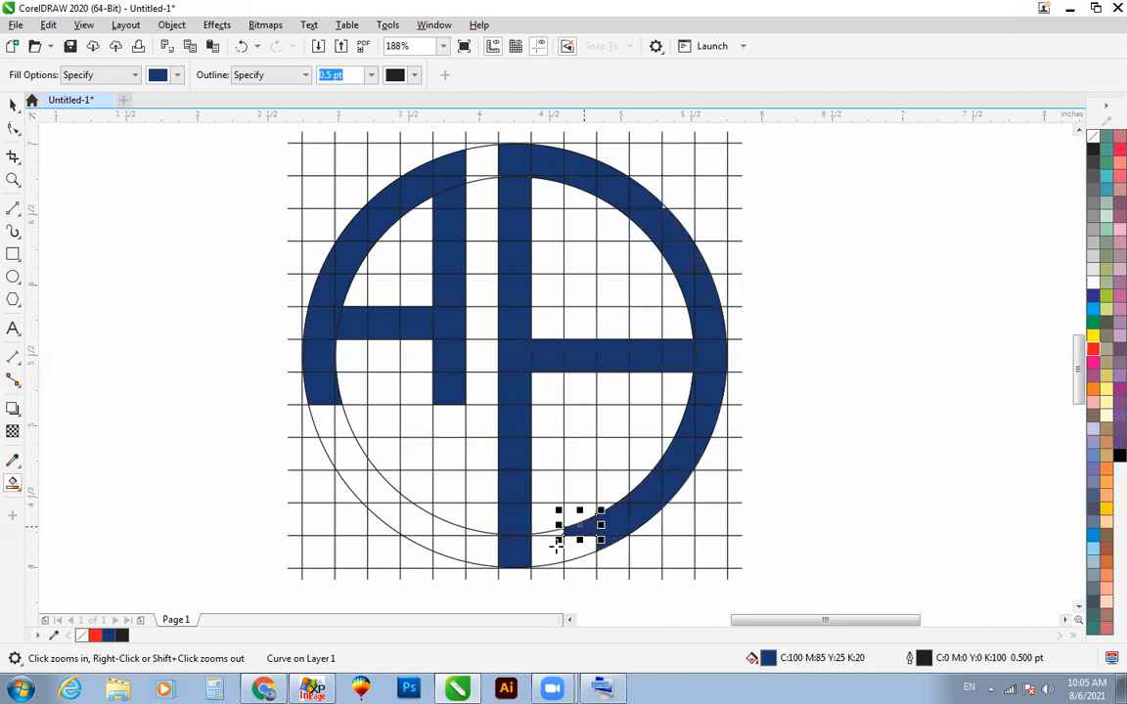
pyautogui.click(543, 549)
# Step: Undo the last navy fills at the bottom of the ring beside the central bar
pyautogui.press('space')
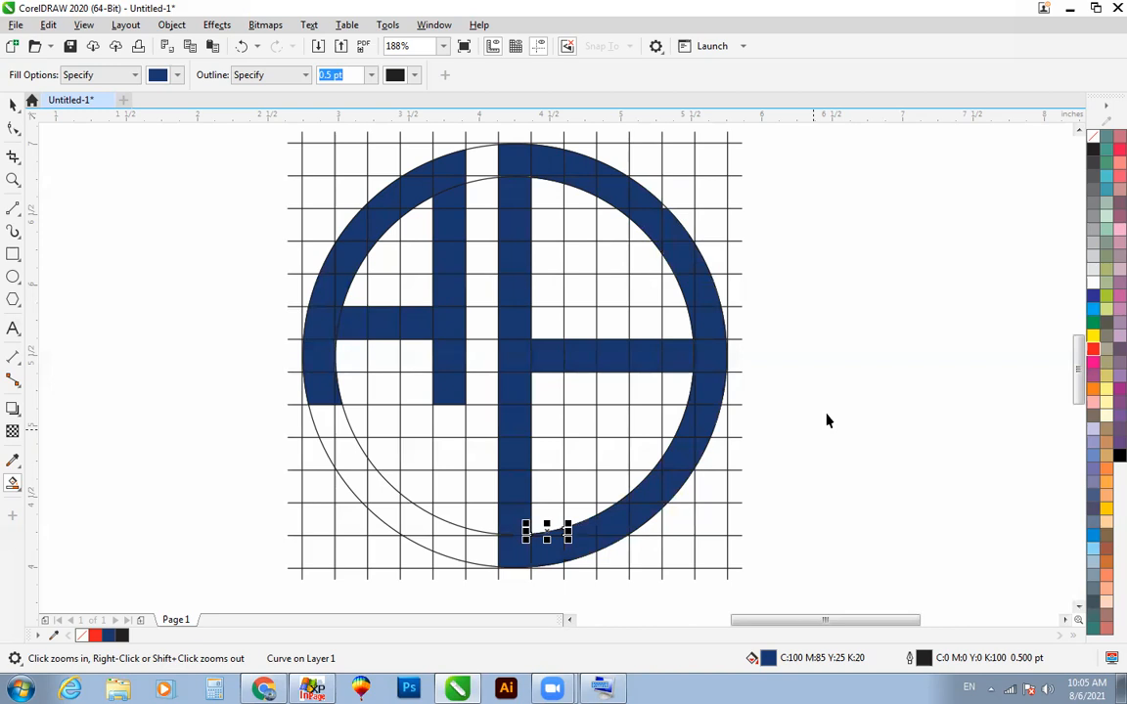
pyautogui.click(827, 414)
pyautogui.scroll(-1, 827, 413)
pyautogui.press('F2')
pyautogui.moveTo(483, 209); pyautogui.dragTo(843, 521)
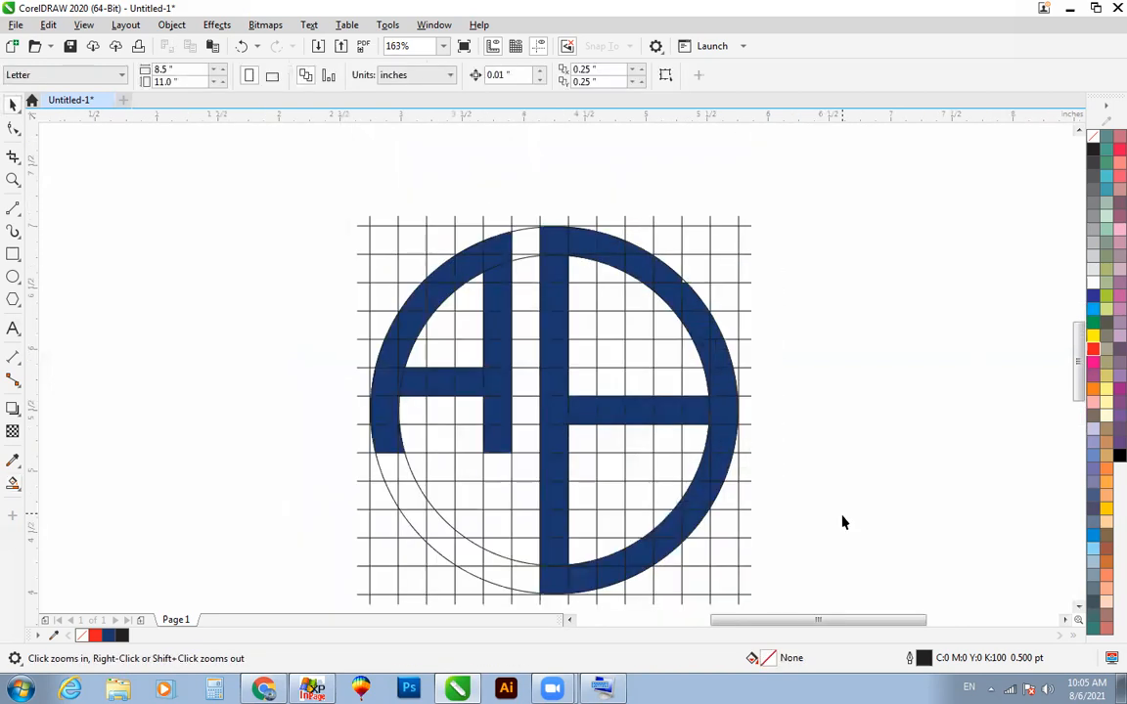
pyautogui.hotkey('ctrl', 'z')
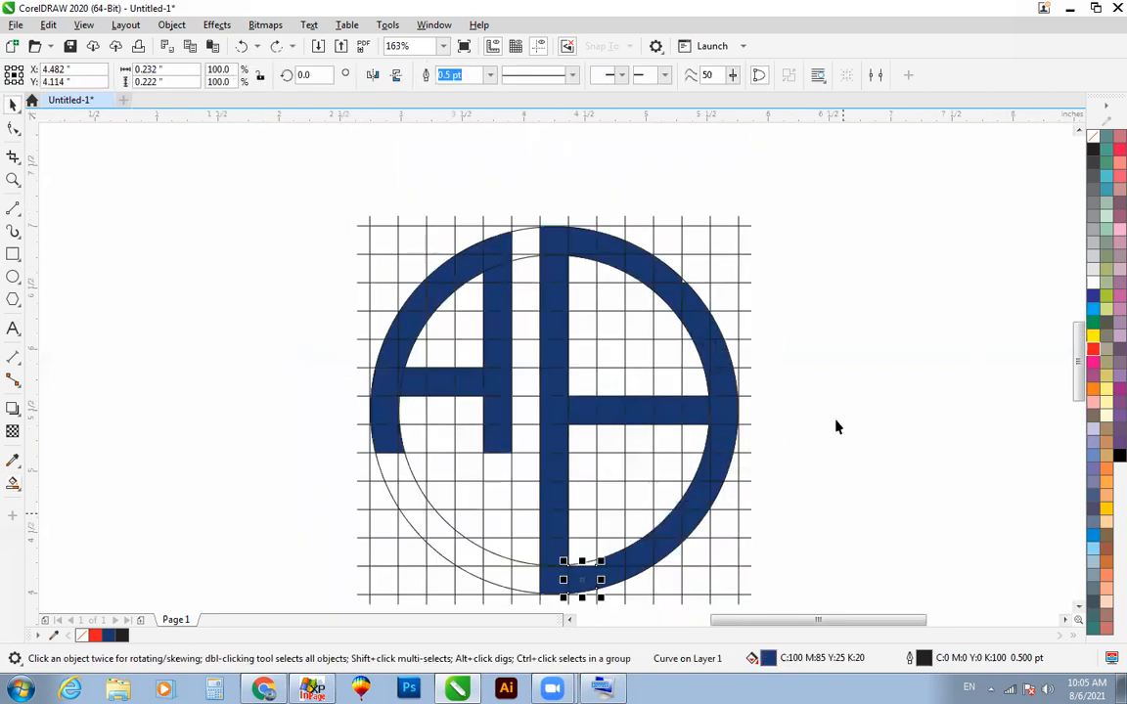
pyautogui.scroll(-2, 836, 427)
pyautogui.press('F2')
pyautogui.moveTo(447, 239); pyautogui.dragTo(923, 586)
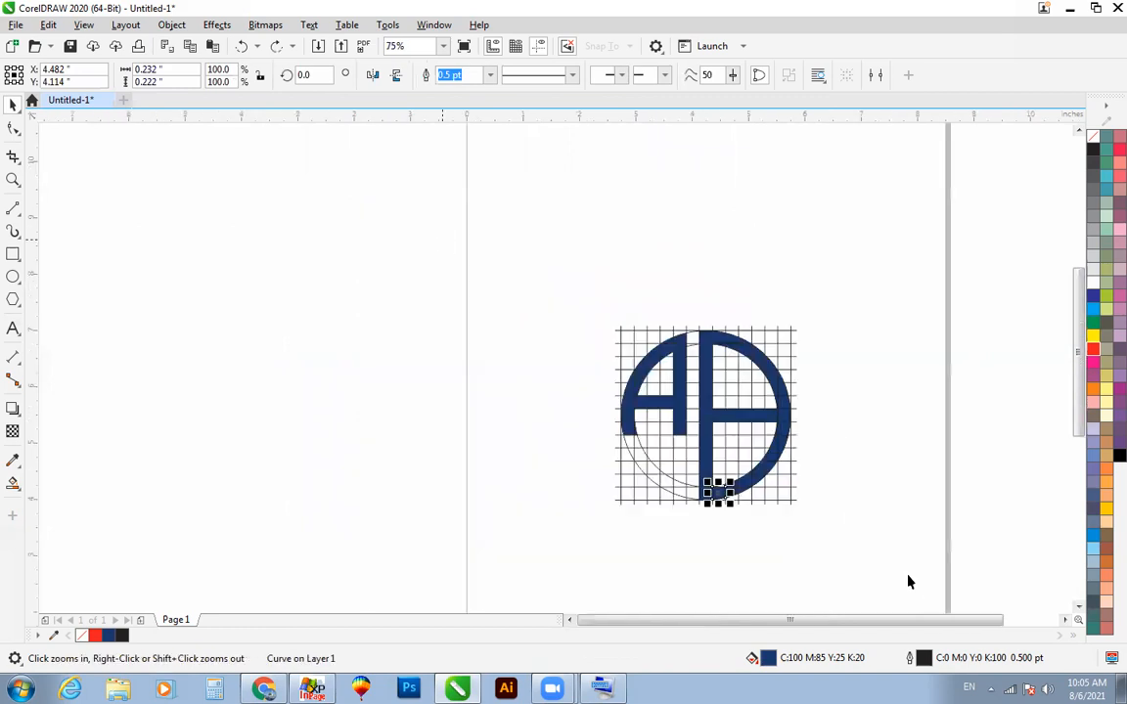
pyautogui.hotkey('ctrl', 'z')
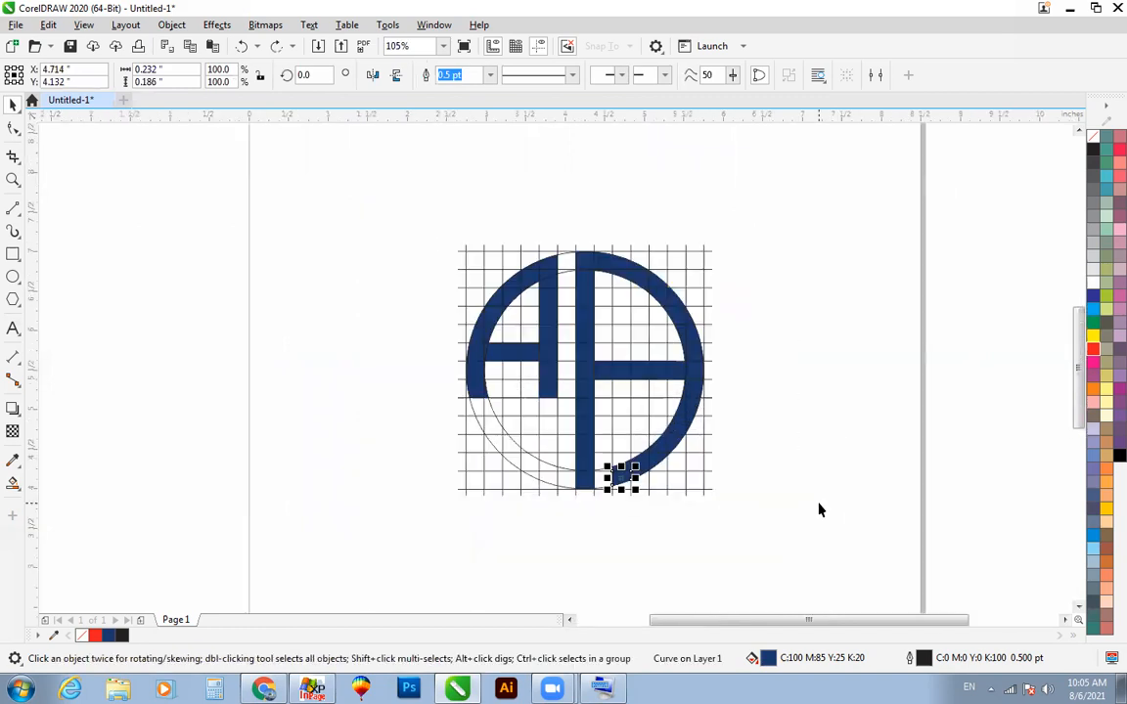
# Step: Add the Arial text AM, enlarge it to about 165 pt and place it beside the circular logo
pyautogui.click(14, 329)
pyautogui.click(176, 378)
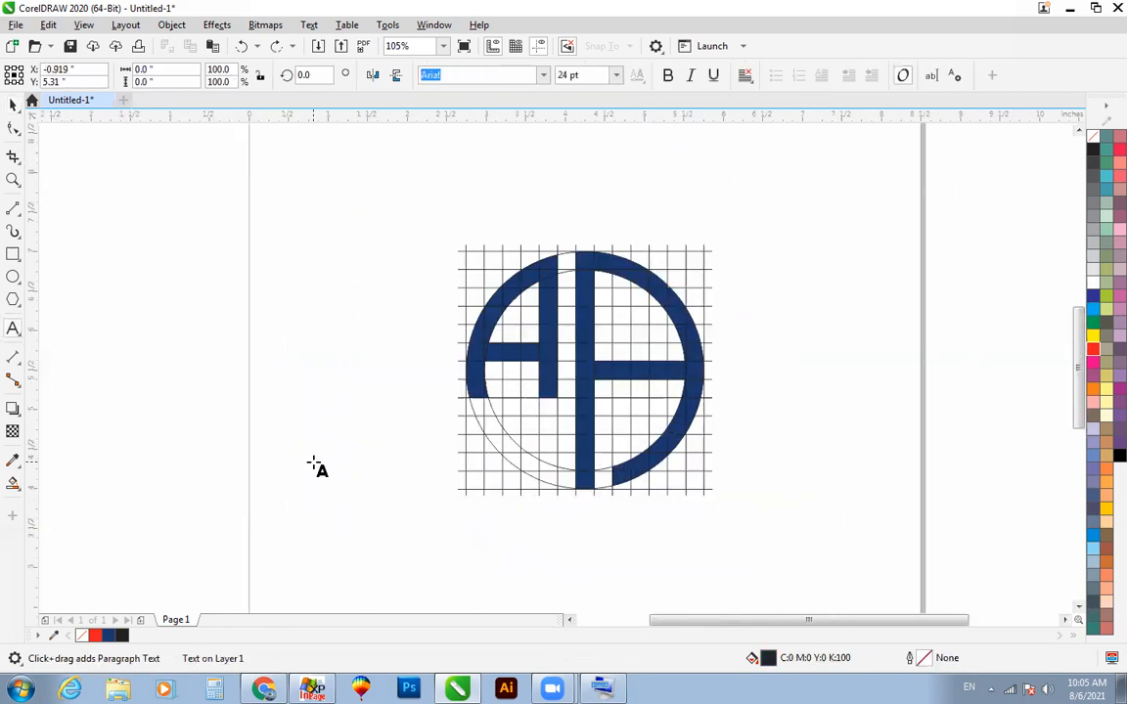
pyautogui.write('AM')
pyautogui.hotkey('ctrl', 'space')
pyautogui.moveTo(220, 393); pyautogui.dragTo(329, 479)
pyautogui.moveTo(264, 415); pyautogui.dragTo(935, 429)
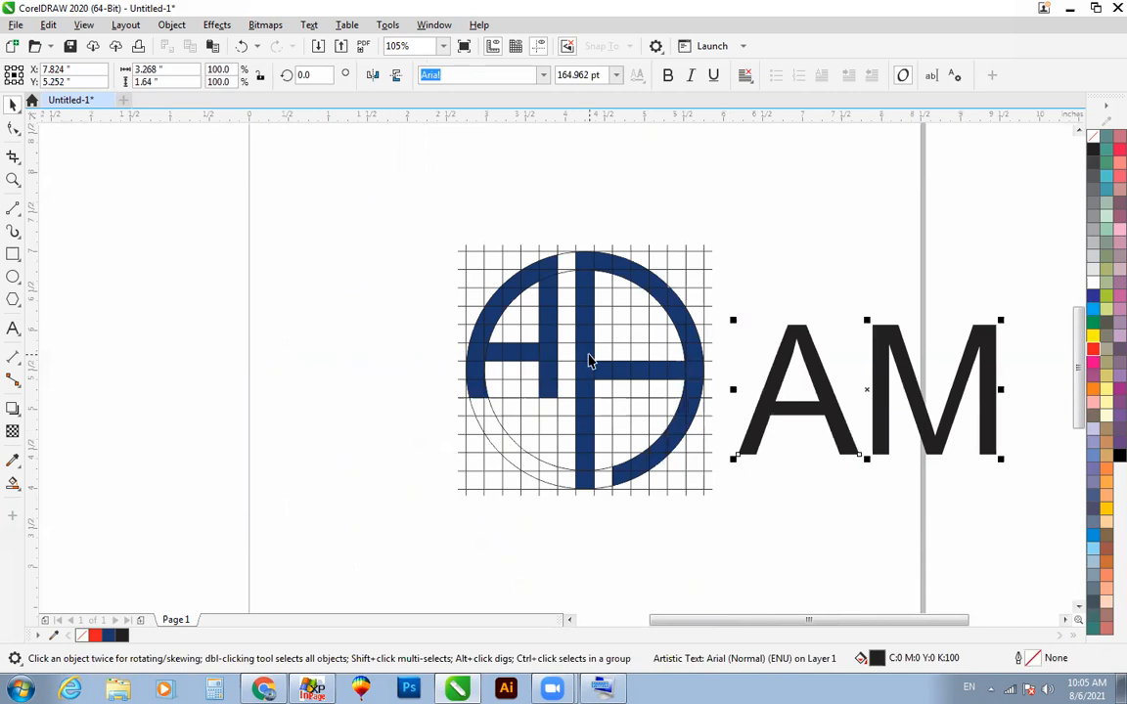
# Step: Replace the AM text beside the logo with ECE
pyautogui.click(994, 378)
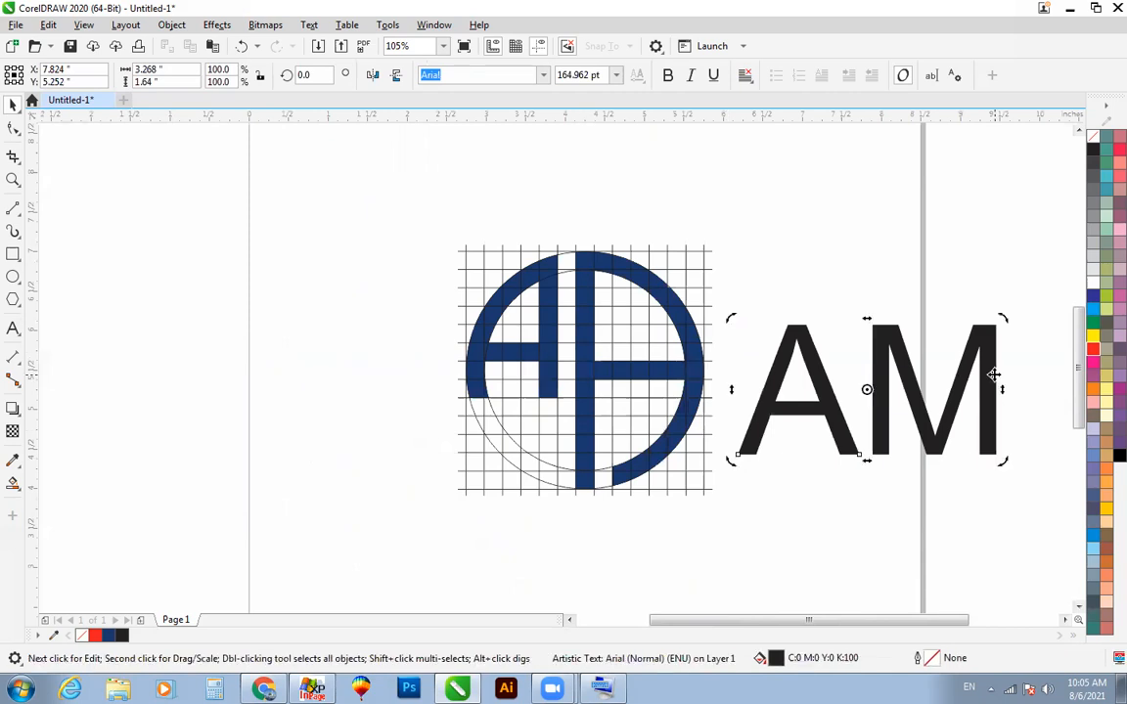
pyautogui.doubleClick(761, 411)
pyautogui.press('Delete')
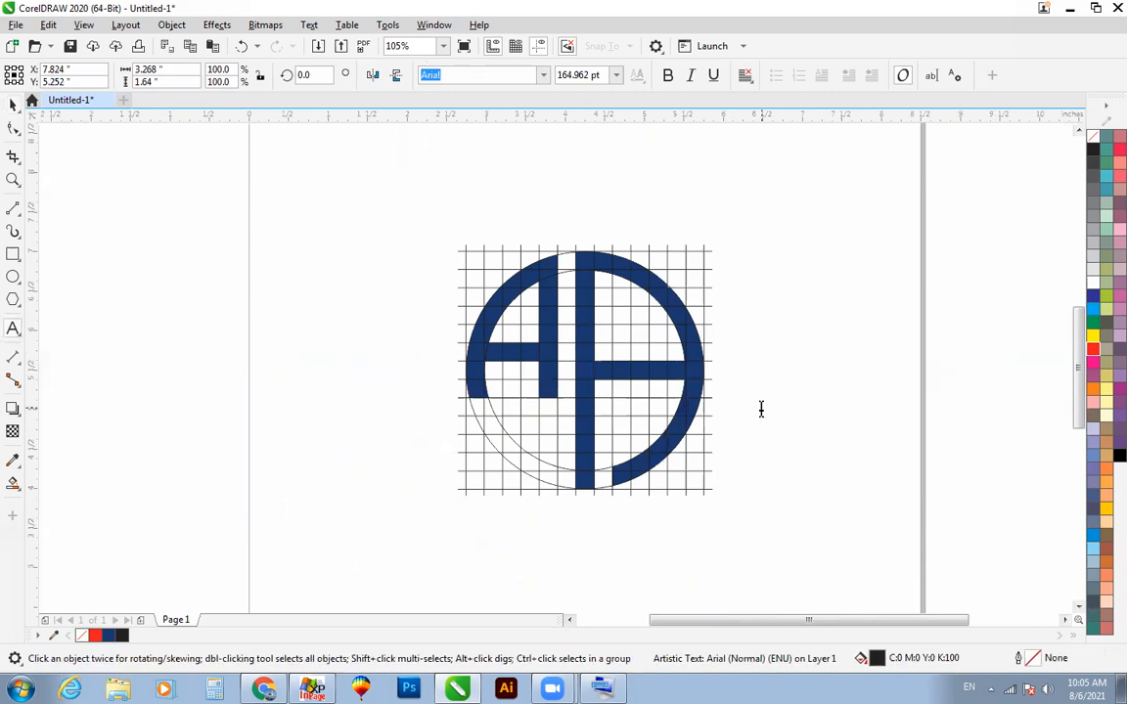
pyautogui.hotkey('ctrl', 'z')
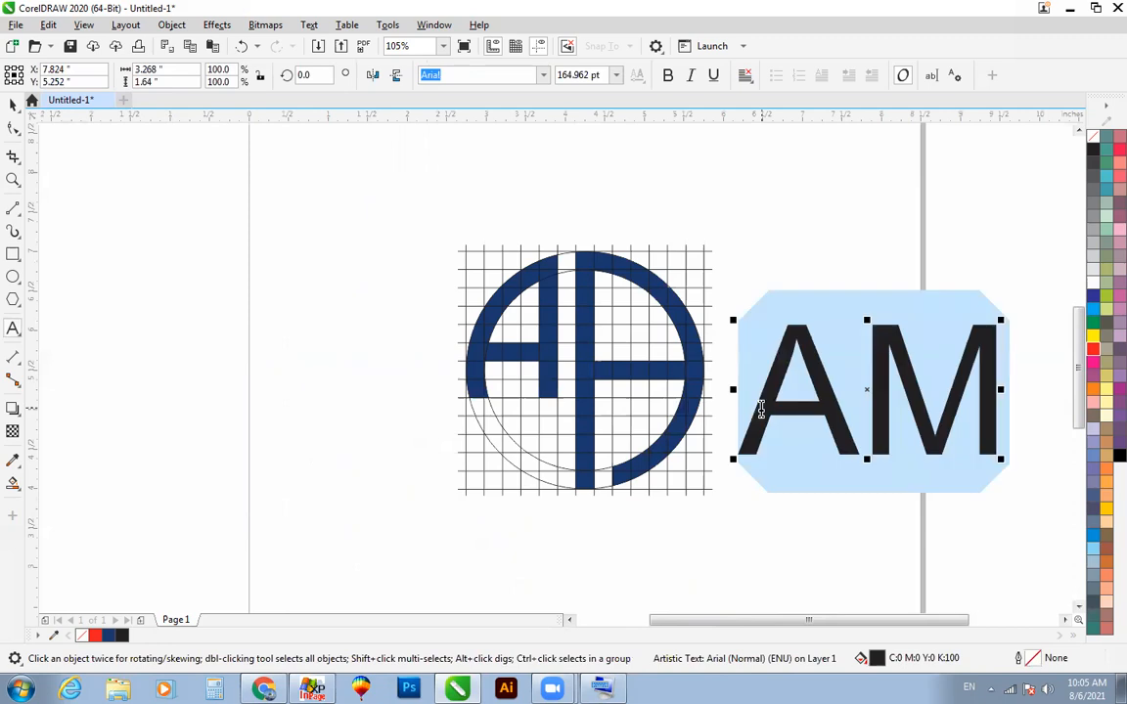
pyautogui.write('EC')
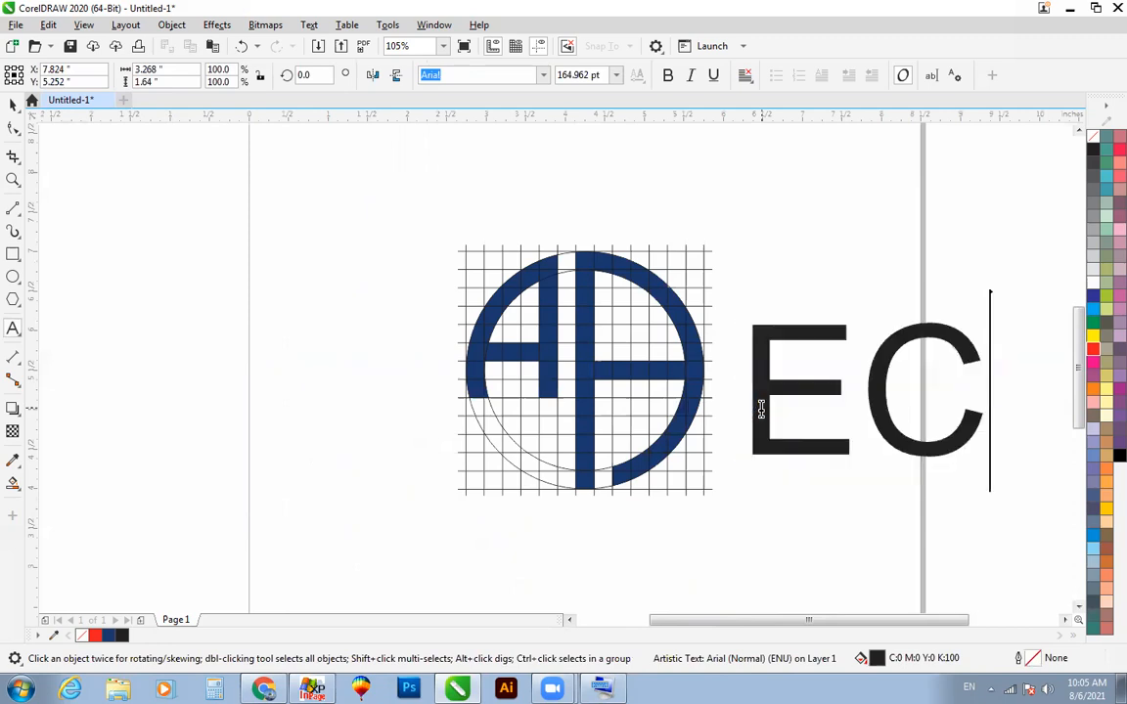
pyautogui.write('E')
pyautogui.hotkey('ctrl', 'space')
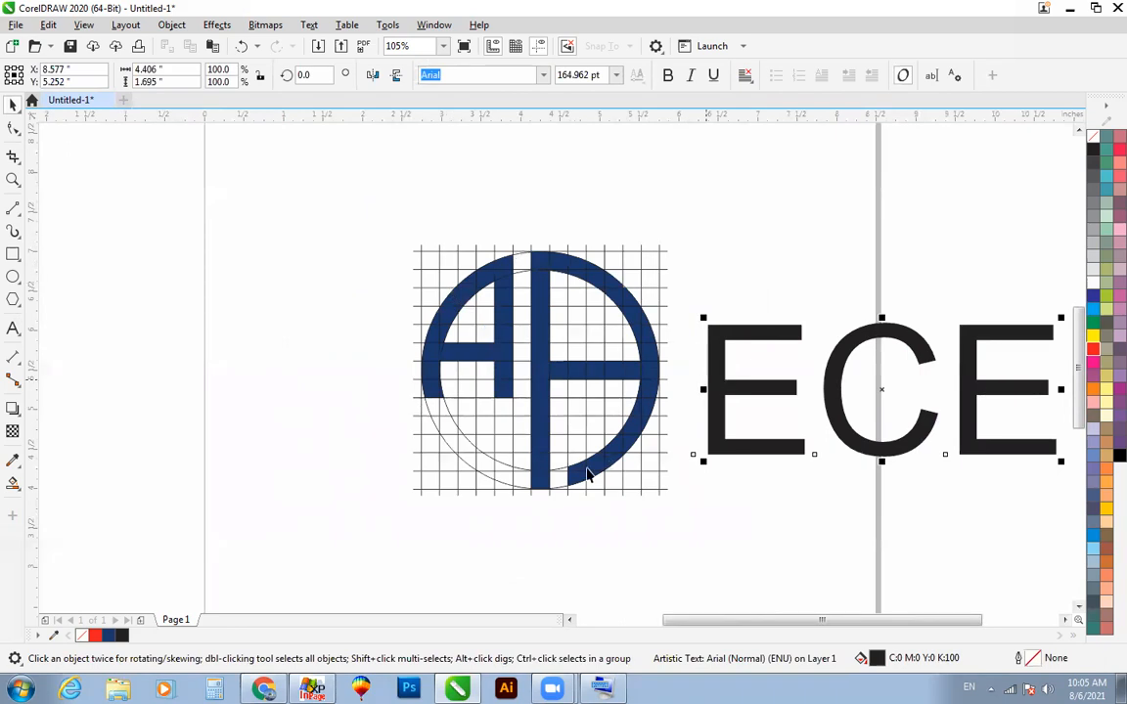
# Step: Smart-fill the empty ring cells at the foot of the central bar navy to close the D shape
pyautogui.press('F8')
pyautogui.press('Escape')
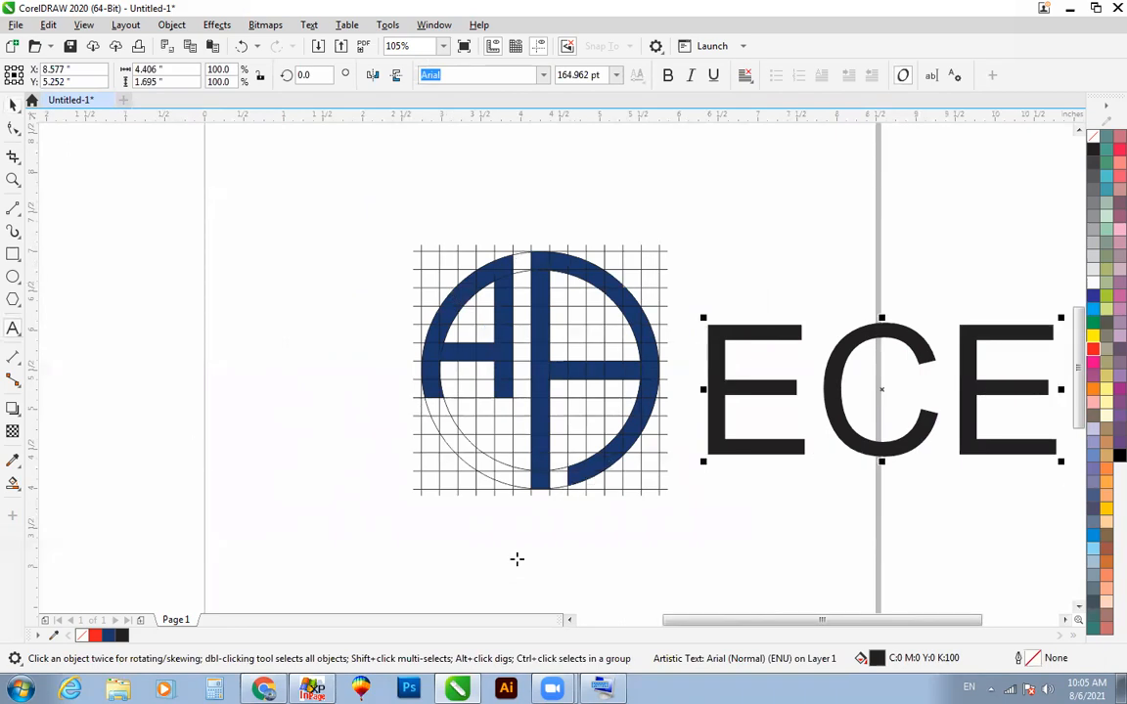
pyautogui.press('space')
pyautogui.click(565, 472)
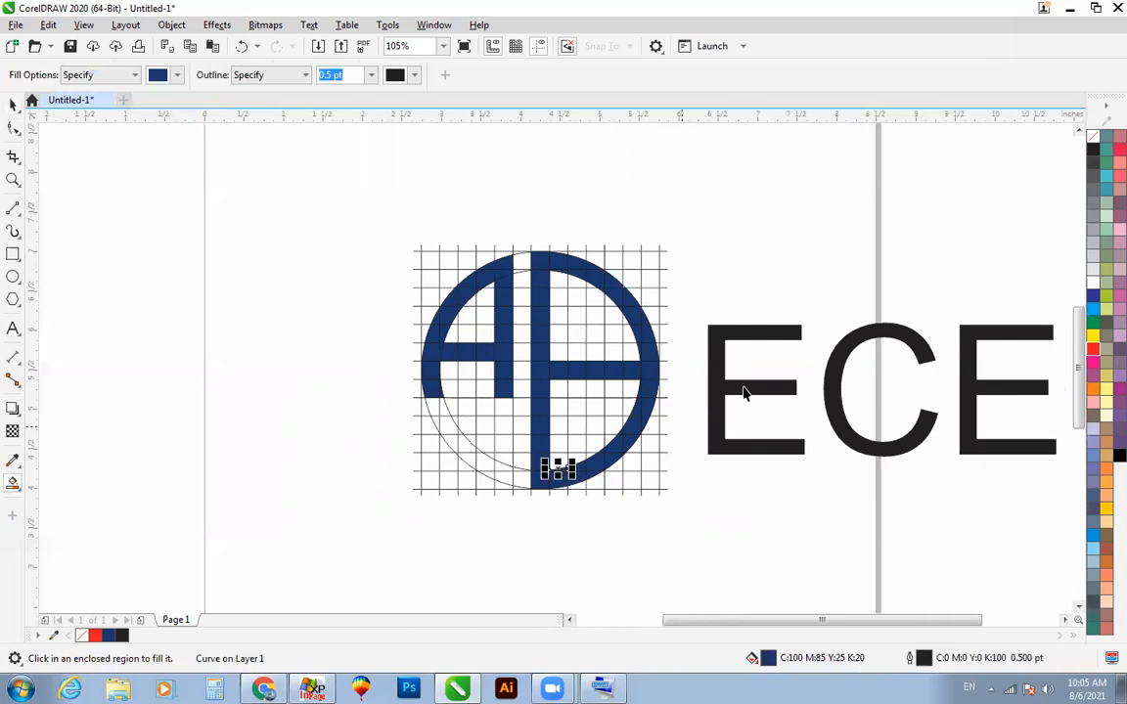
# Step: Delete the ECE text beside the logo
pyautogui.press('space')
pyautogui.click(743, 388)
pyautogui.press('Delete')
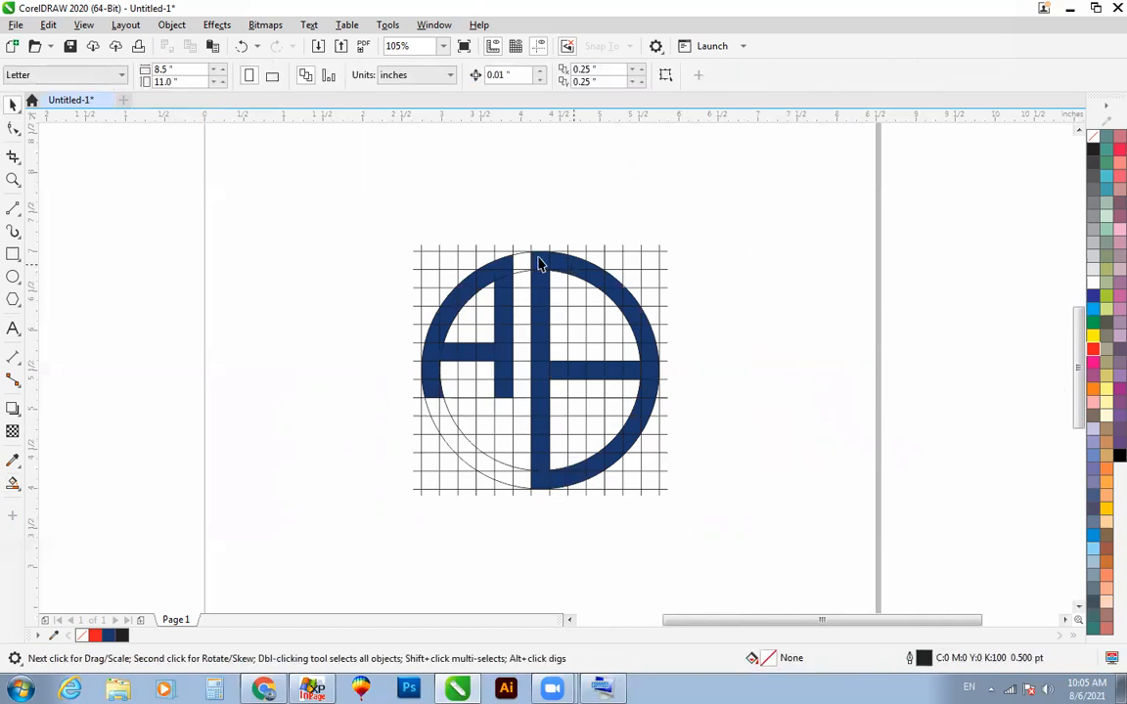
# Step: Move the D's topmost navy pieces off the page beside the grid, repeating the same offset for each piece
pyautogui.click(539, 257)
pyautogui.moveTo(539, 257); pyautogui.dragTo(952, 279)
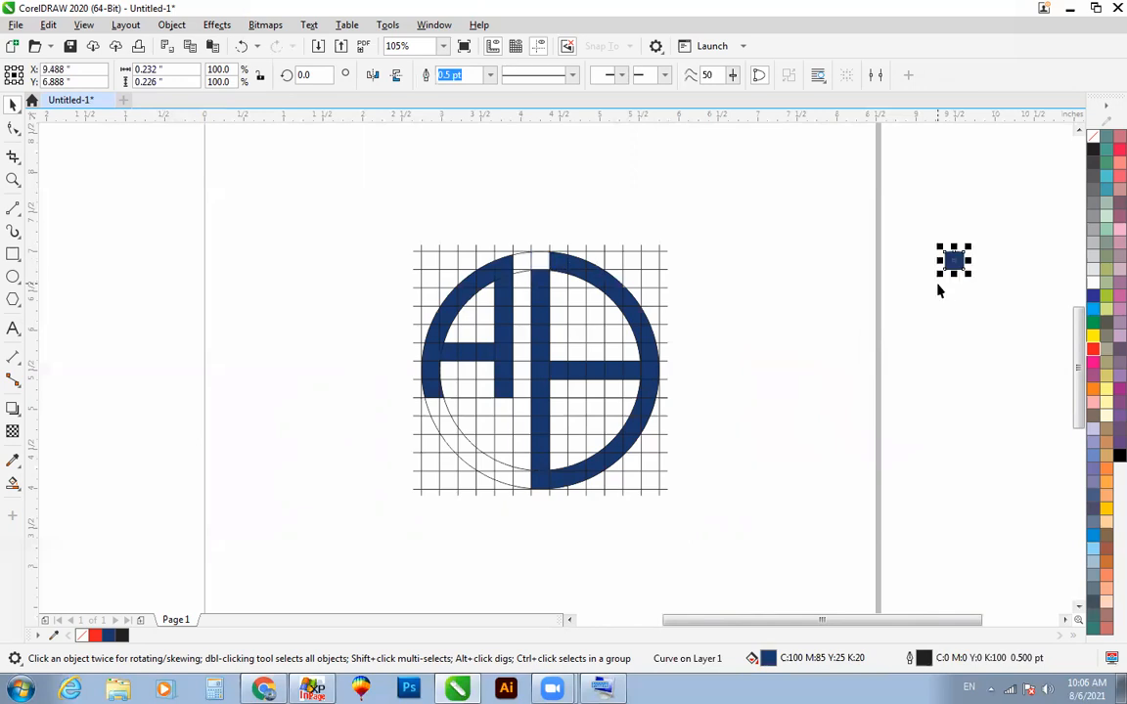
pyautogui.click(559, 260)
pyautogui.hotkey('ctrl', 'r')
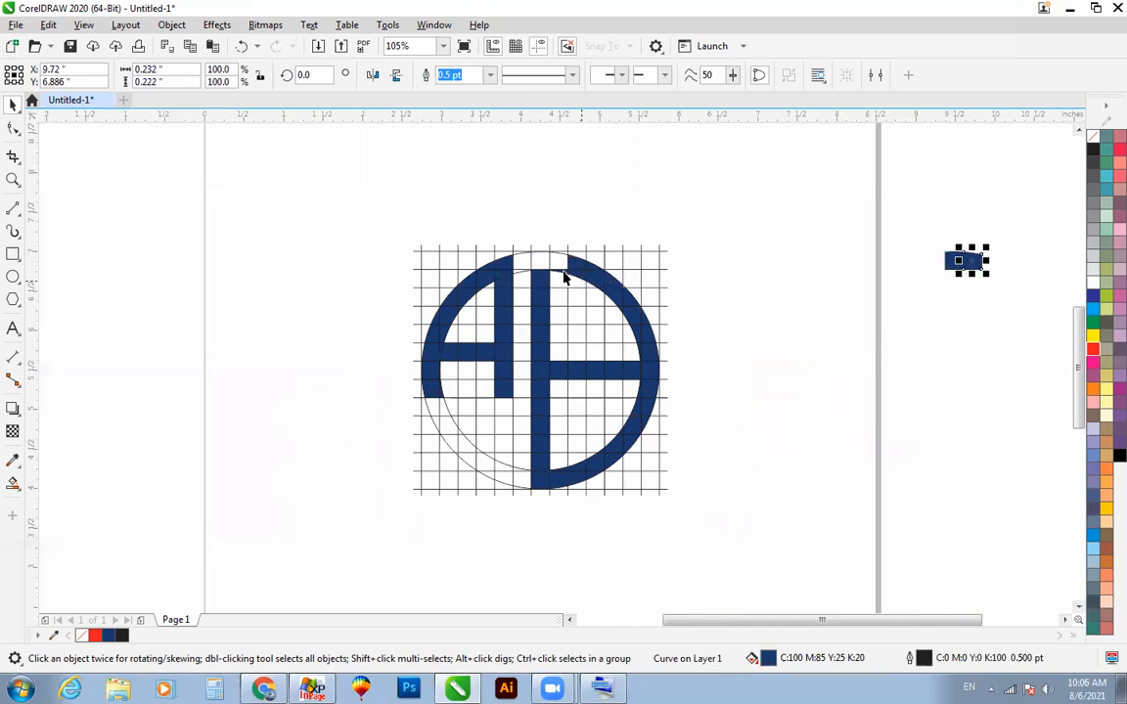
pyautogui.click(561, 272)
pyautogui.press('Delete')
# Step: Repeat the same move for the remaining D pieces and for all the A pieces, leaving only grid and circles behind
pyautogui.click(577, 263)
pyautogui.moveTo(711, 194); pyautogui.dragTo(515, 523)
pyautogui.hotkey('ctrl', 'r')
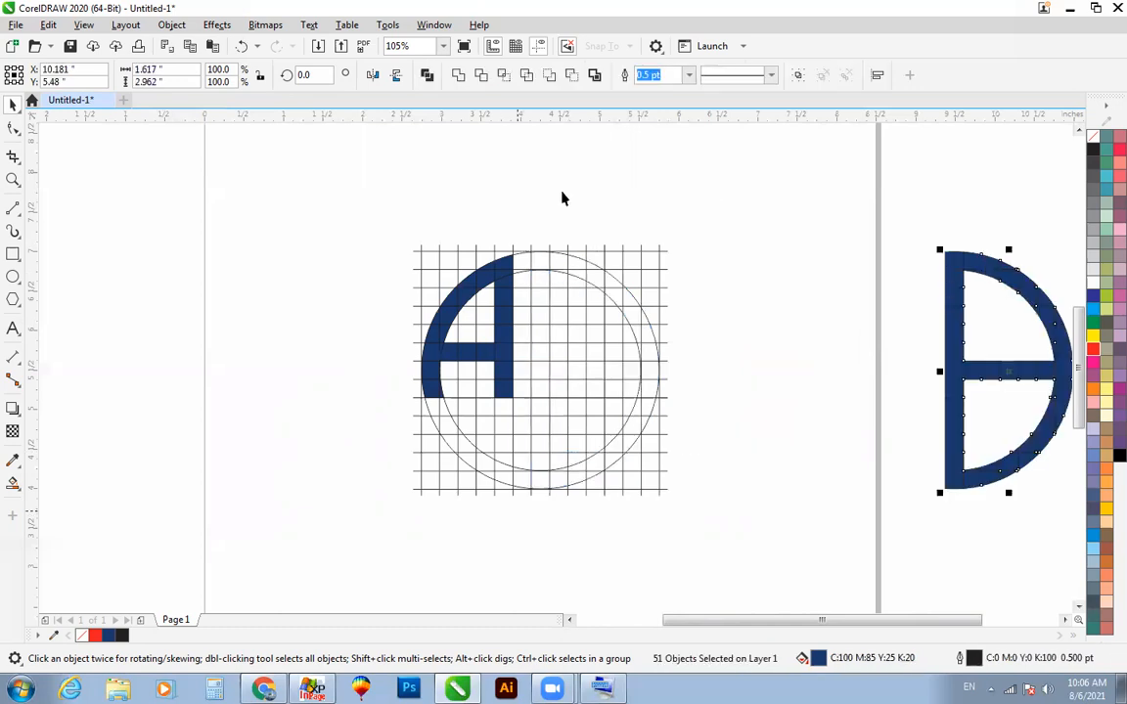
pyautogui.moveTo(568, 188); pyautogui.dragTo(371, 455)
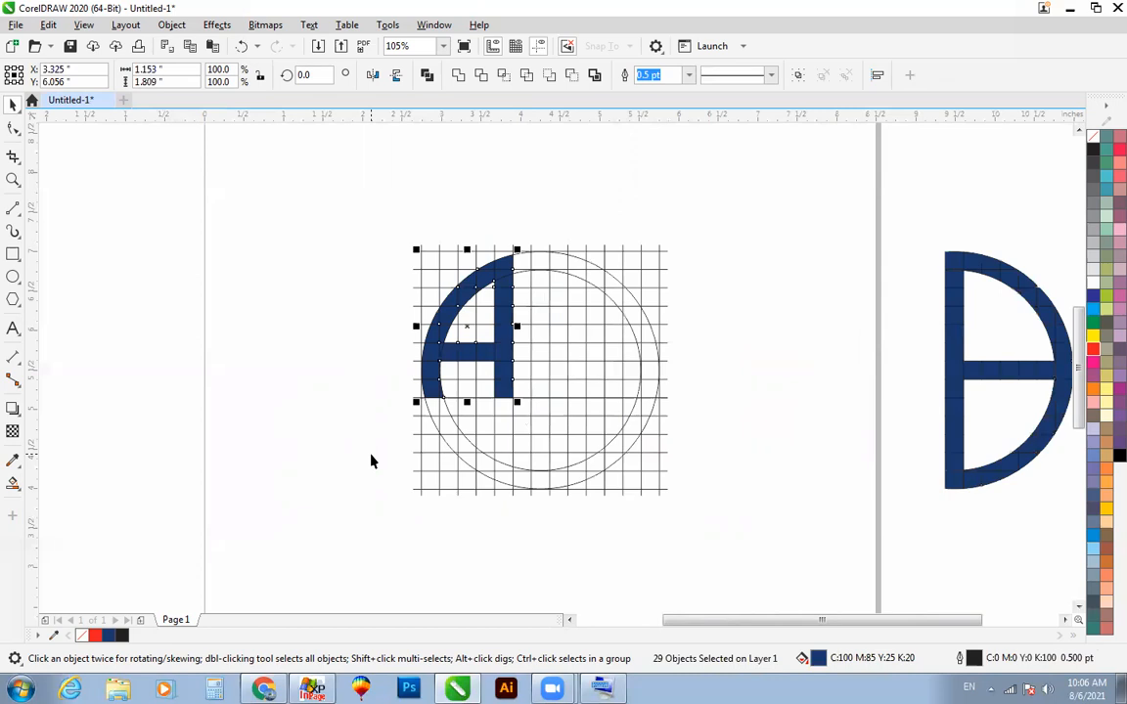
pyautogui.hotkey('ctrl', 'r')
# Step: Examine the separated A and D shapes beside the page from close up and from a distance
pyautogui.press('F2')
pyautogui.moveTo(672, 180); pyautogui.dragTo(1115, 573)
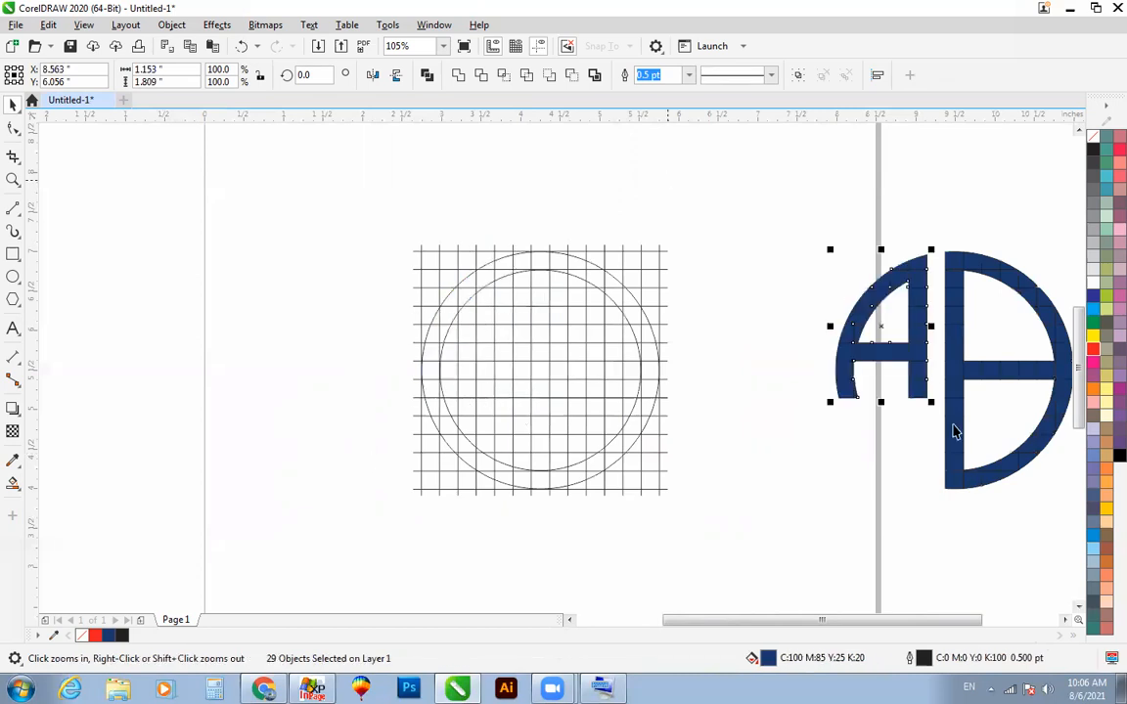
pyautogui.click(926, 259)
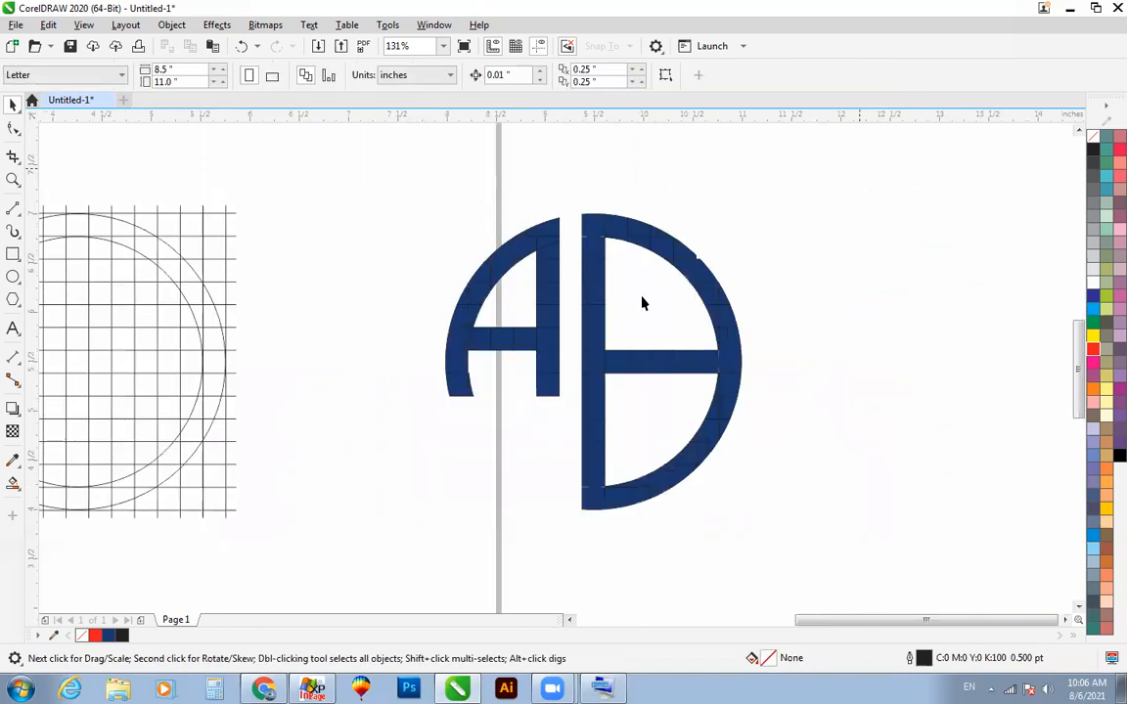
pyautogui.scroll(-2, 642, 296)
pyautogui.press('F2')
pyautogui.moveTo(291, 208); pyautogui.dragTo(639, 455)
pyautogui.scroll(-2, 629, 443)
pyautogui.press('F2')
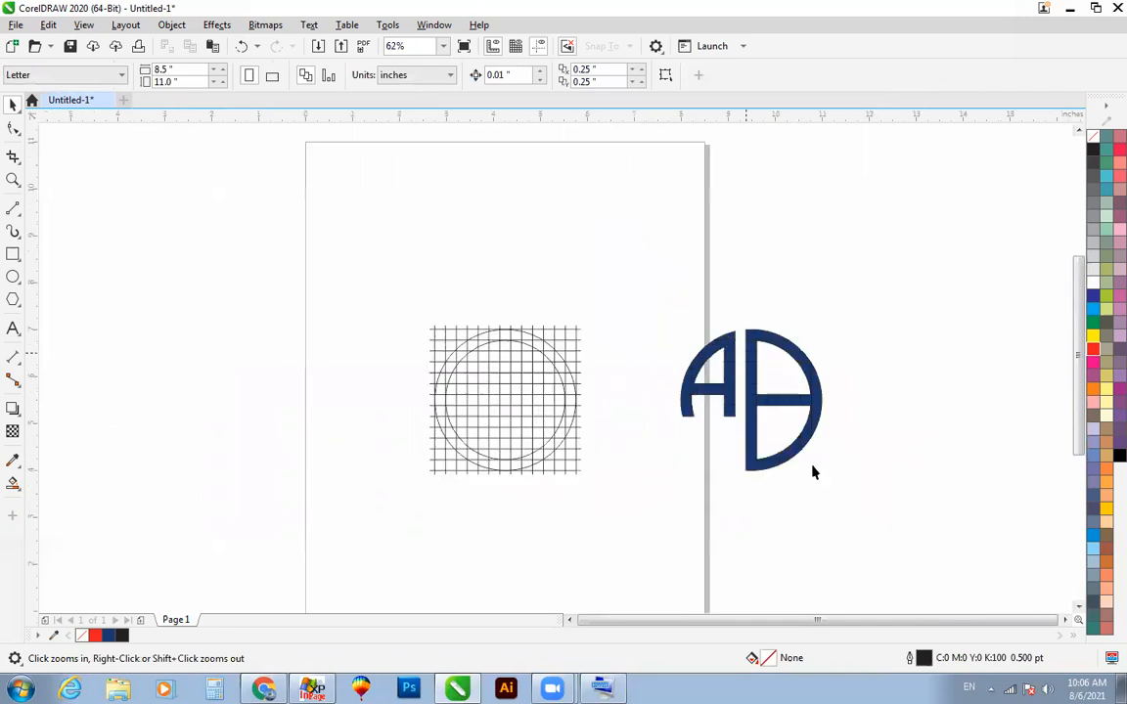
pyautogui.moveTo(641, 310); pyautogui.dragTo(959, 459)
pyautogui.scroll(-1, 570, 331)
pyautogui.press('F2')
pyautogui.moveTo(414, 277); pyautogui.dragTo(734, 452)
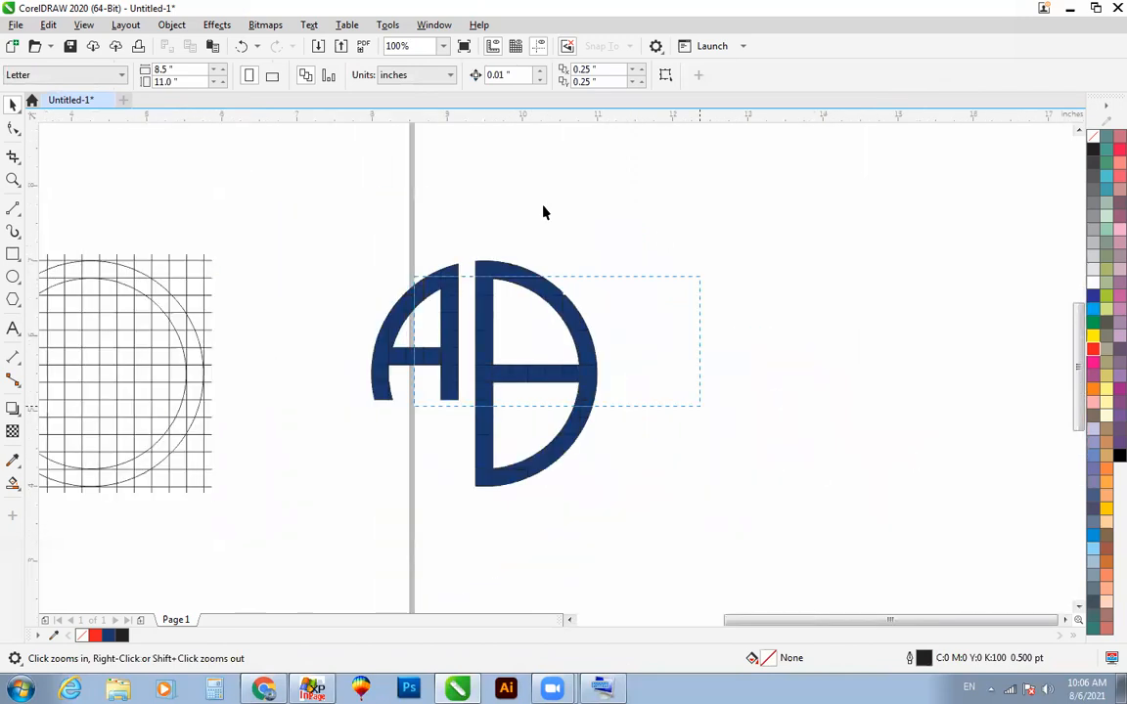
# Step: Merge all pieces of the D into one curve and all pieces of the A into another
pyautogui.scroll(-1, 543, 208)
pyautogui.moveTo(646, 130); pyautogui.dragTo(377, 518)
pyautogui.hotkey('ctrl', 'l')
pyautogui.moveTo(196, 423); pyautogui.dragTo(391, 137)
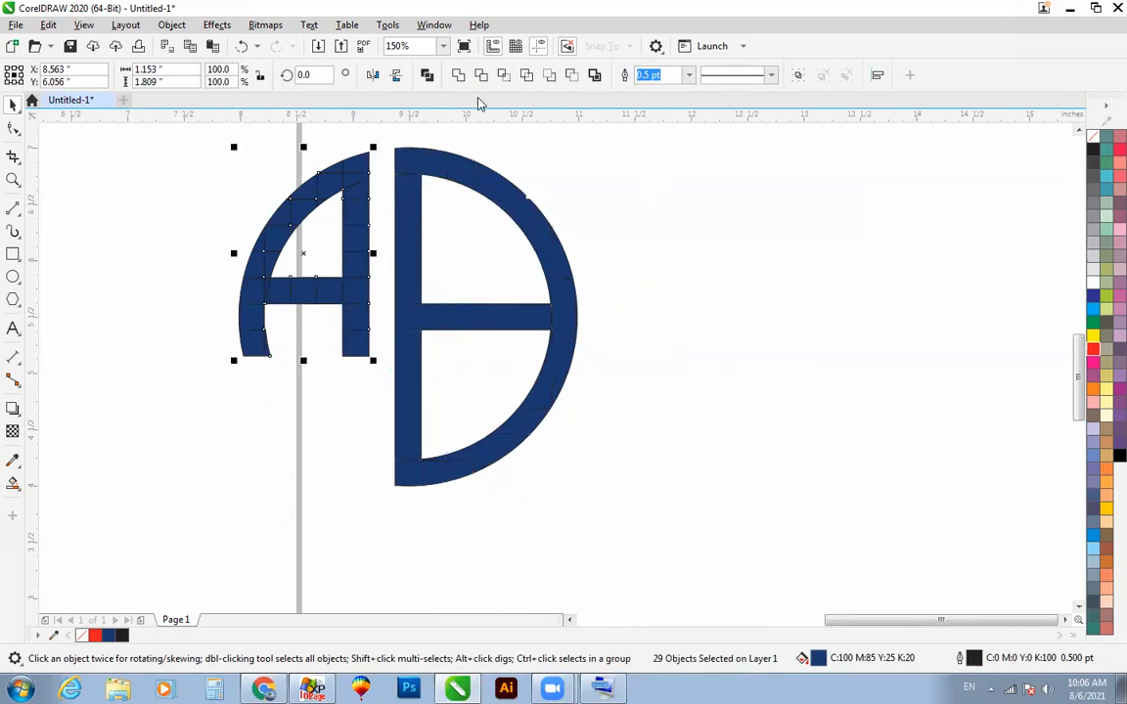
pyautogui.hotkey('ctrl', 'l')
# Step: Inspect the merged A and D curves for leftover seams and alignment
pyautogui.click(650, 189)
pyautogui.scroll(-1, 650, 188)
pyautogui.press('F2')
pyautogui.moveTo(396, 403); pyautogui.dragTo(770, 77)
pyautogui.click(480, 280)
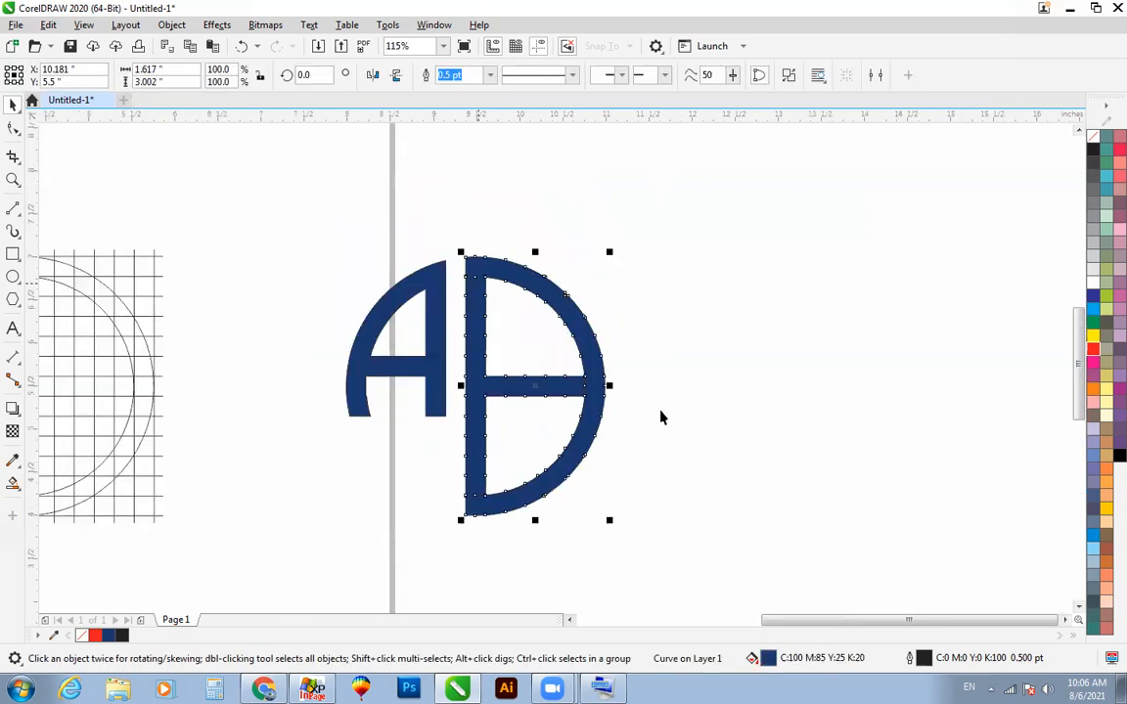
pyautogui.press('F2')
pyautogui.moveTo(662, 415); pyautogui.dragTo(432, 198)
pyautogui.scroll(-2, 690, 338)
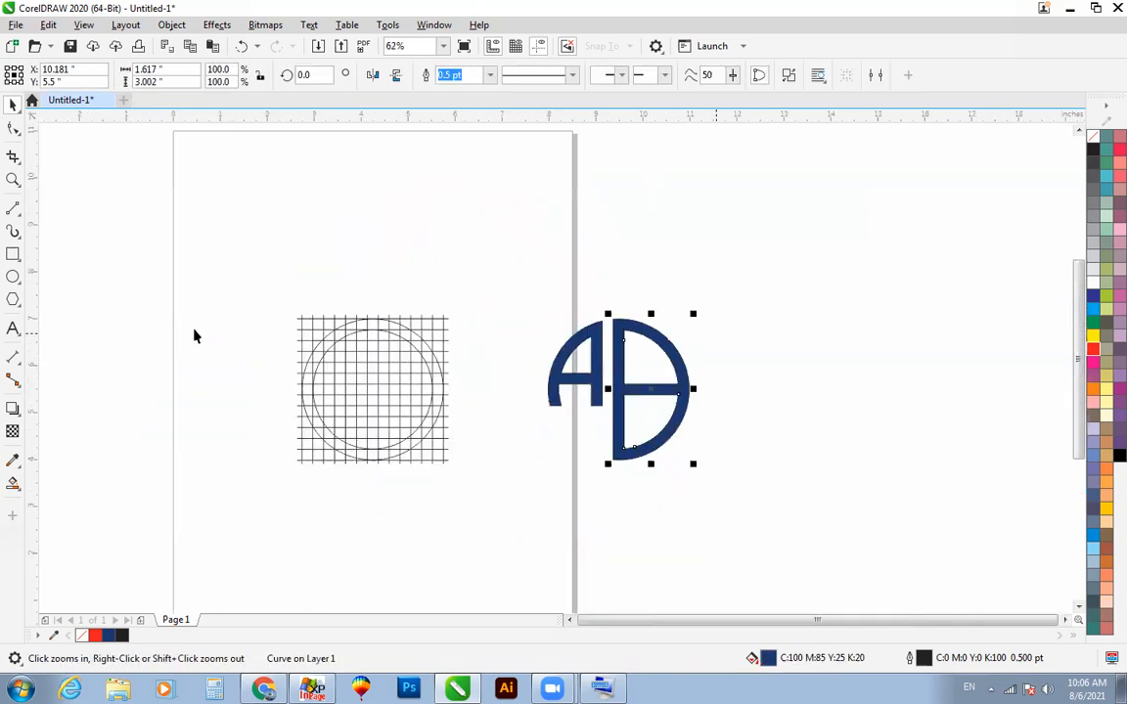
# Step: Group the two concentric circles and place a copy around the monogram, enlarged to about 3.99 in across
pyautogui.click(76, 315)
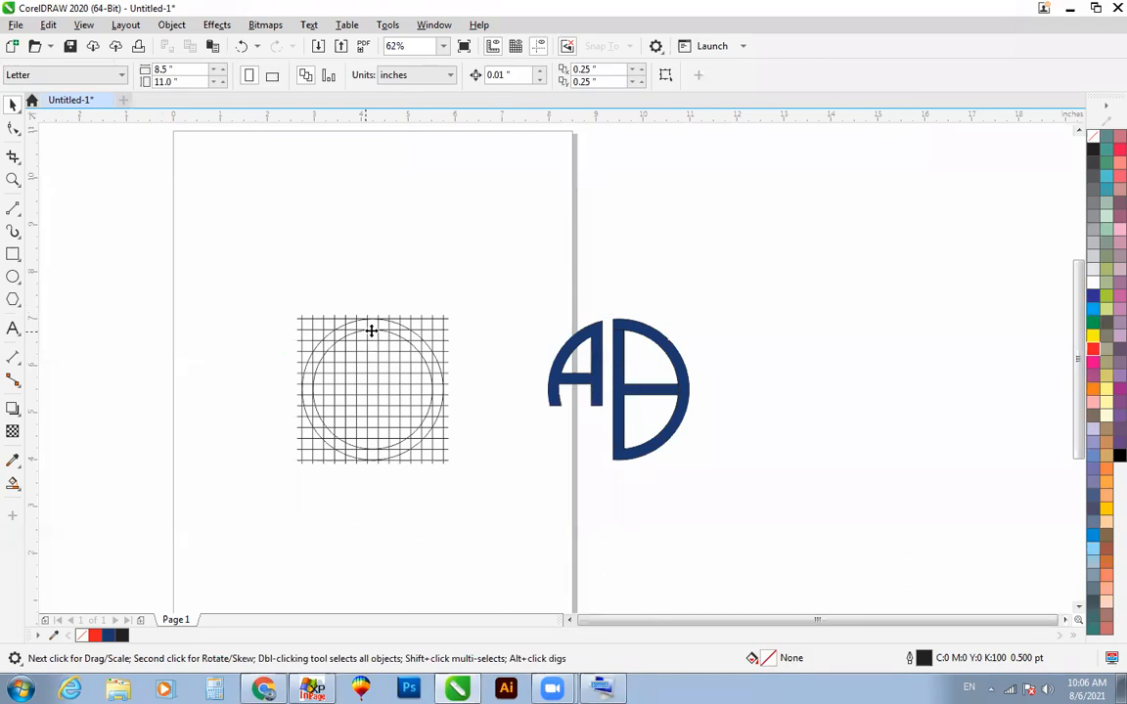
pyautogui.click(374, 328)
pyautogui.keyDown('shift'); pyautogui.click(425, 341); pyautogui.keyUp('shift')
pyautogui.hotkey('ctrl', 'g')
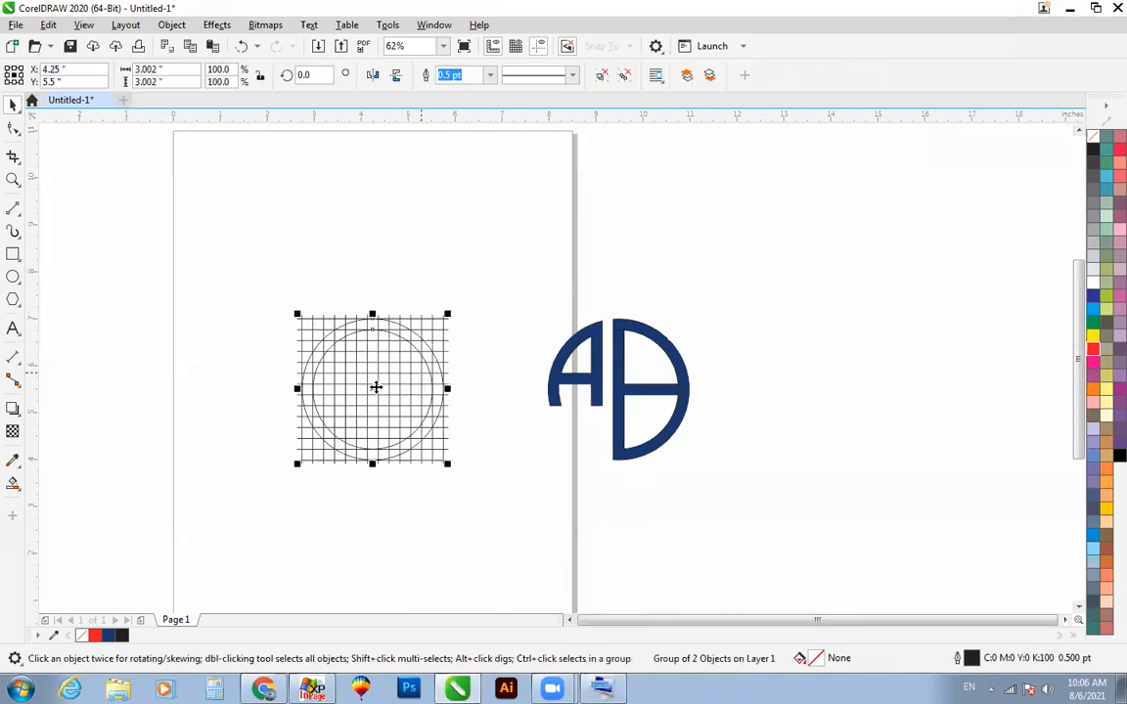
pyautogui.moveTo(614, 418); pyautogui.dragTo(620, 418)
pyautogui.rightClick(621, 417)
pyautogui.moveTo(717, 486); pyautogui.dragTo(714, 487)
# Step: Try deleting the enlarged circle pair around the monogram and undo the deletion
pyautogui.press('F2')
pyautogui.moveTo(410, 235); pyautogui.dragTo(842, 516)
pyautogui.click(789, 346)
pyautogui.click(634, 297)
pyautogui.press('Delete')
pyautogui.hotkey('ctrl', 'z')
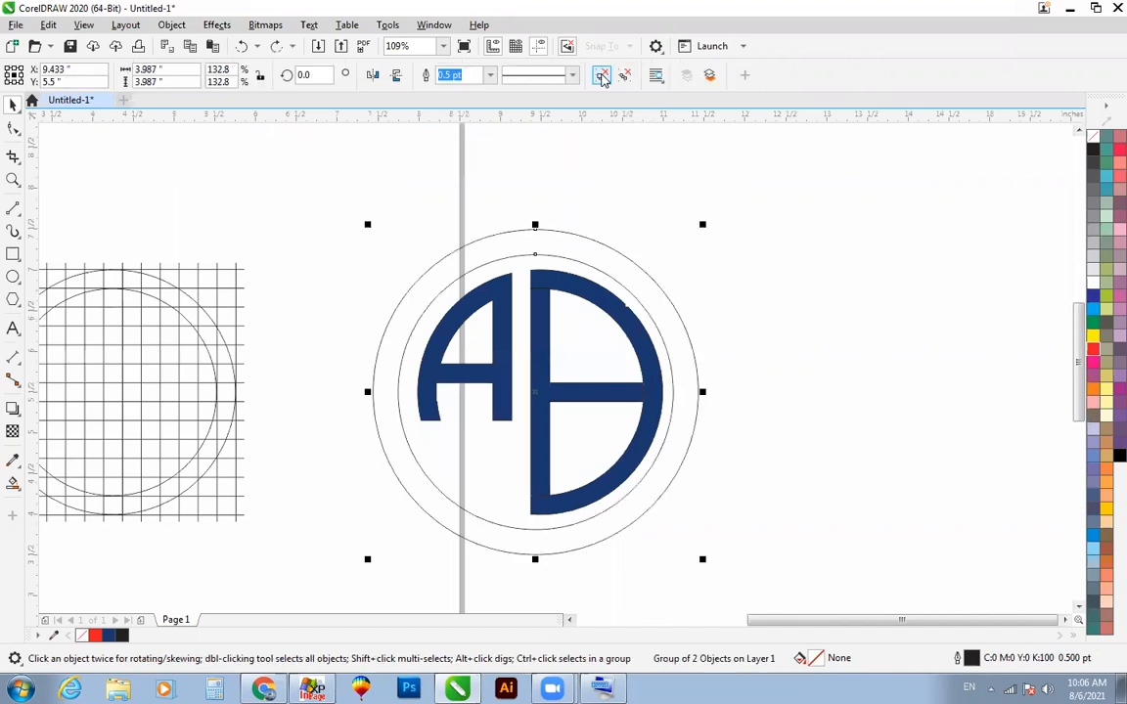
# Step: Remove the outer circle of the enlarged pair around the monogram, keeping the inner one
pyautogui.click(611, 247)
pyautogui.press('Delete')
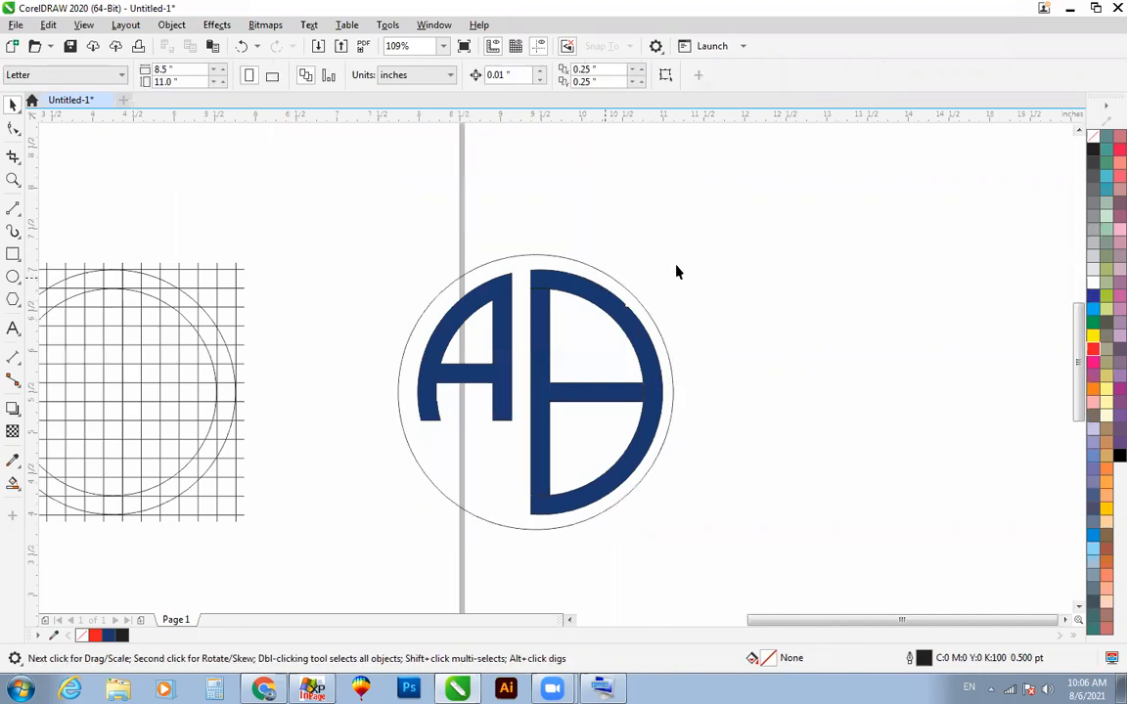
# Step: Group the A and D letters and centre them within the remaining circle
pyautogui.hotkey('ctrl', 'a')
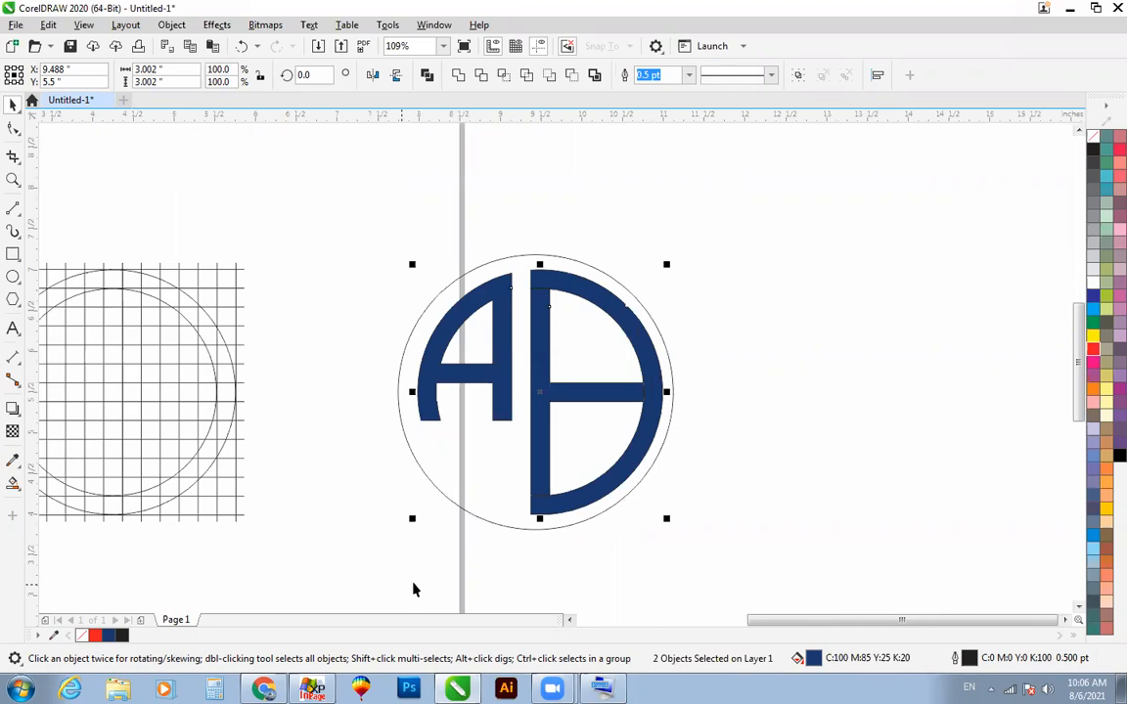
pyautogui.hotkey('ctrl', 'g')
pyautogui.hotkey('ctrl', 'u')
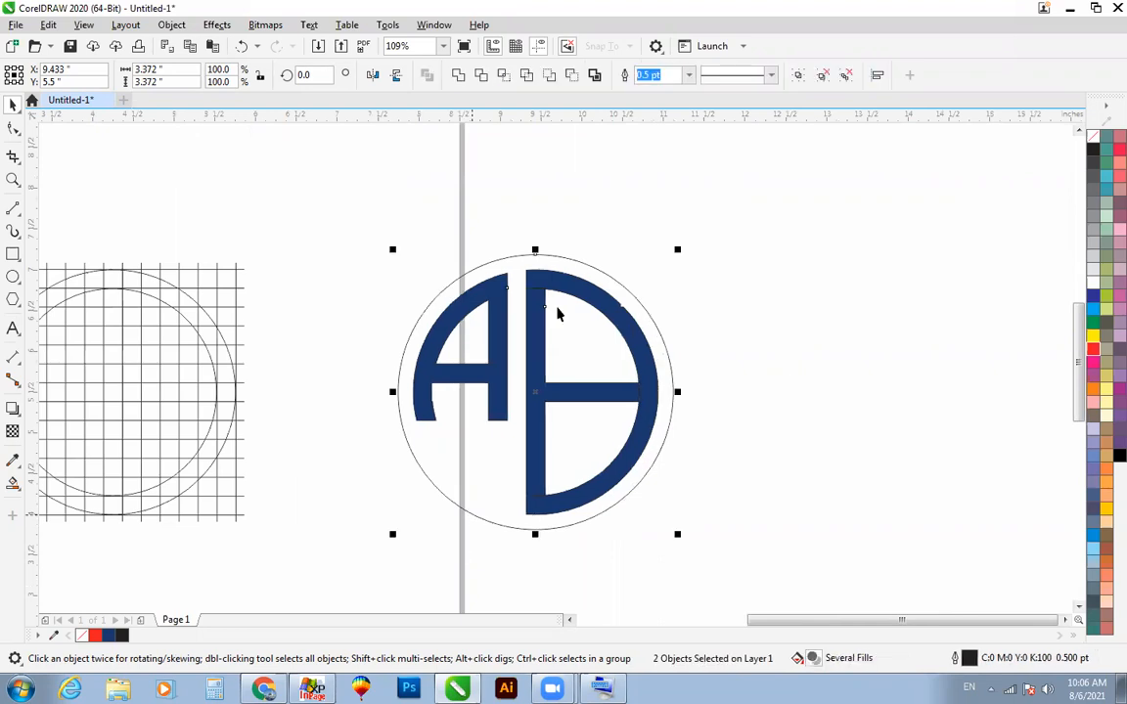
pyautogui.press('Escape')
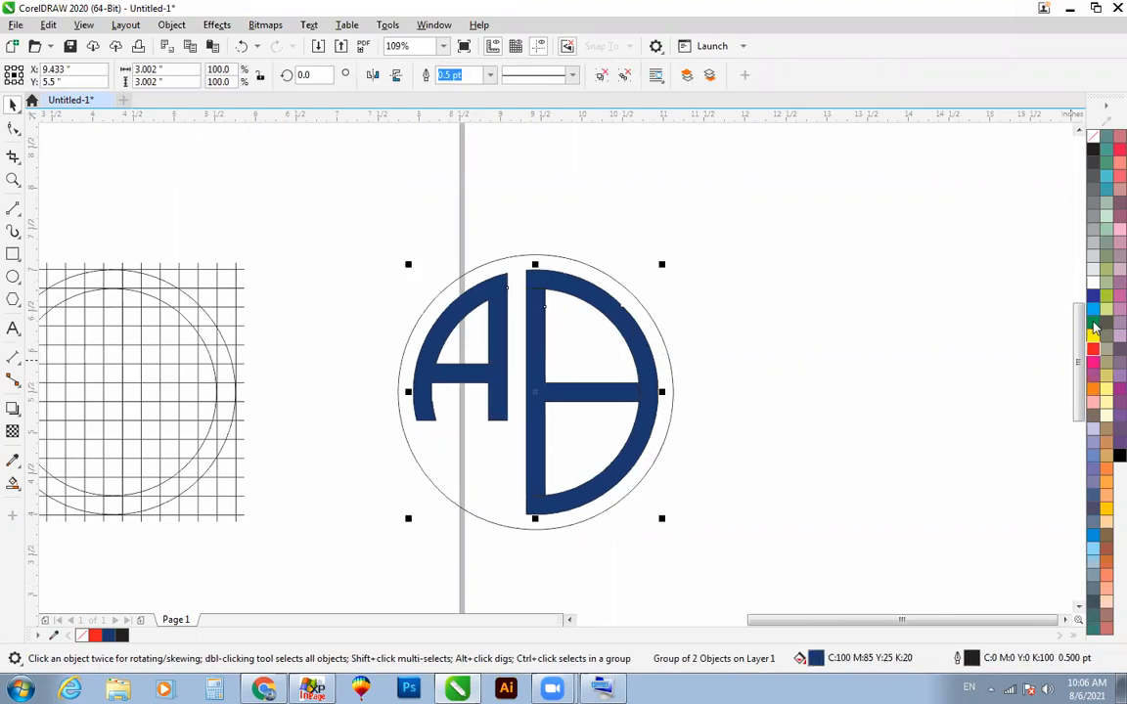
# Step: Fill the grouped A and D with green (C100 M0 Y100 K0) and remove their outline
pyautogui.moveTo(1093, 327); pyautogui.dragTo(596, 277)
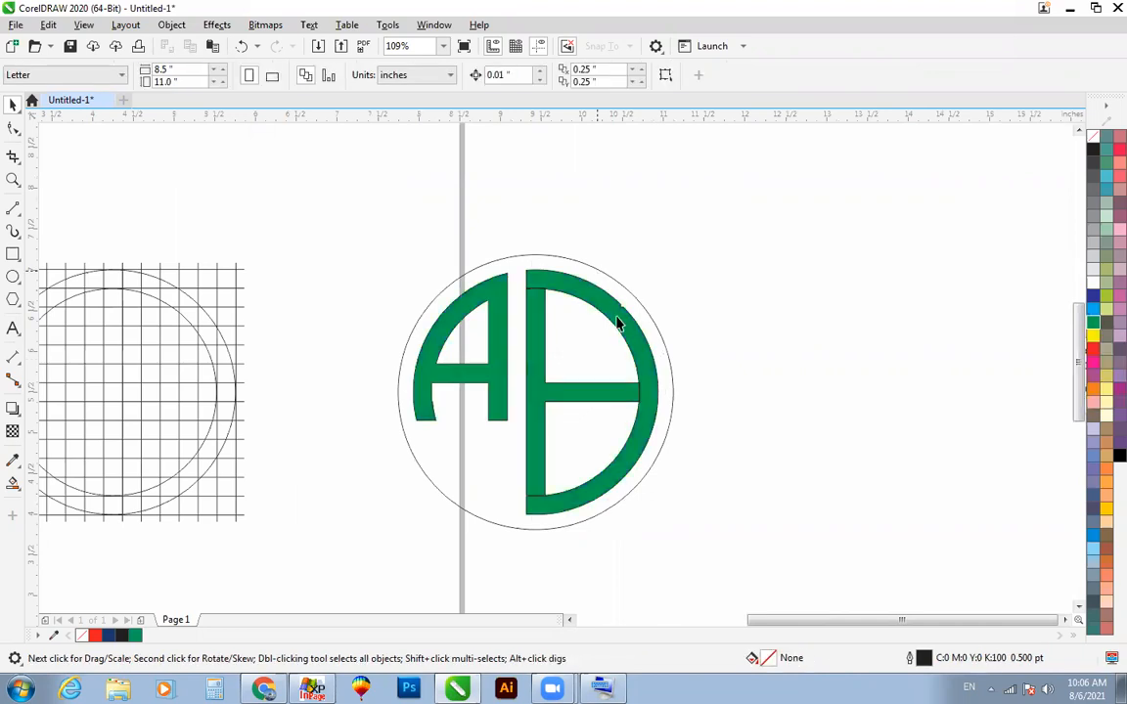
pyautogui.click(491, 310)
pyautogui.rightClick(1092, 137)
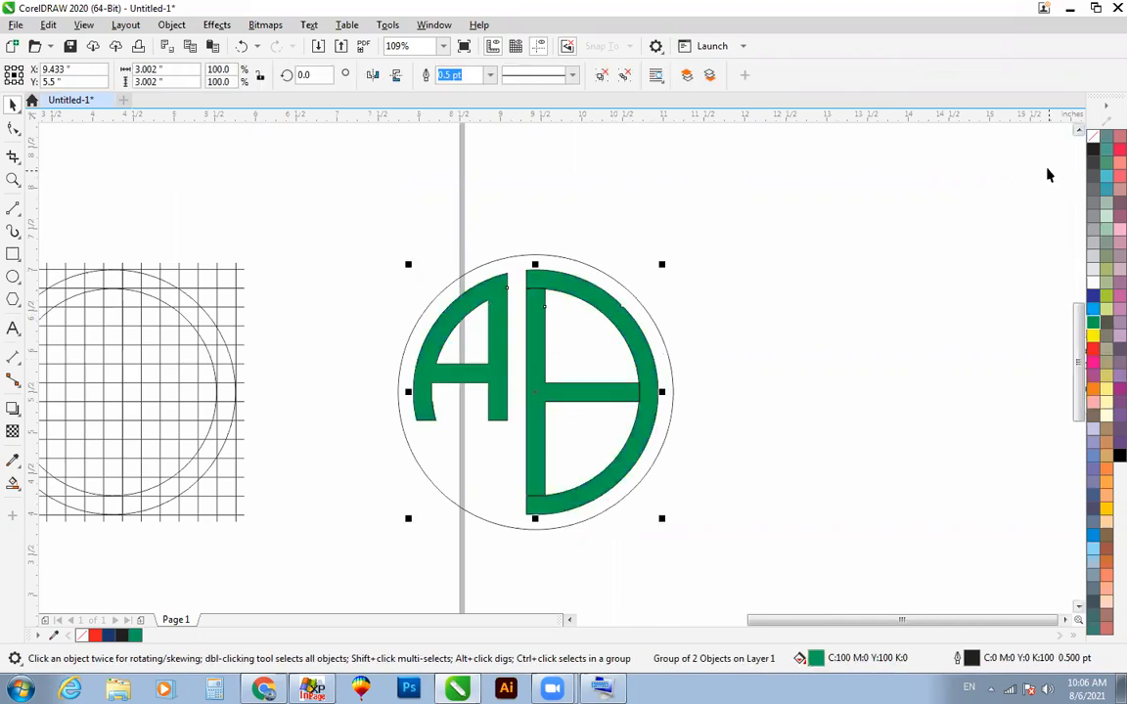
pyautogui.click(834, 251)
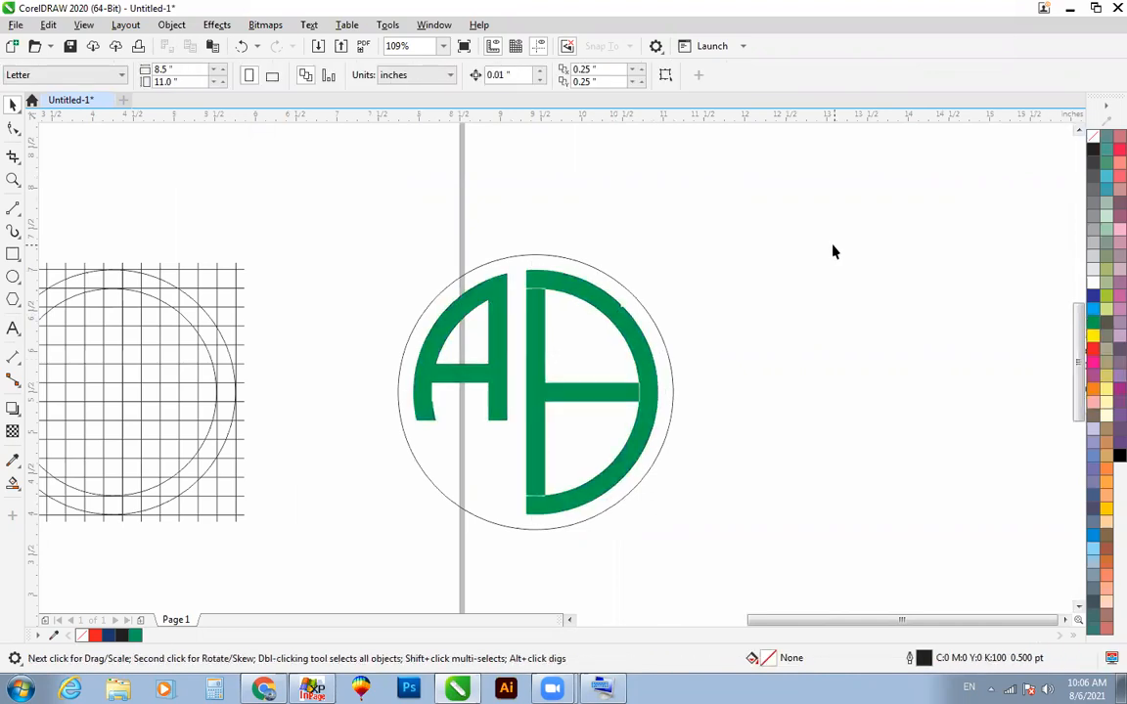
# Step: Add a slightly smaller concentric copy of the surrounding circle and smart-fill the narrow ring between them with navy
pyautogui.click(653, 320)
pyautogui.moveTo(679, 251); pyautogui.dragTo(693, 268)
pyautogui.click(13, 482)
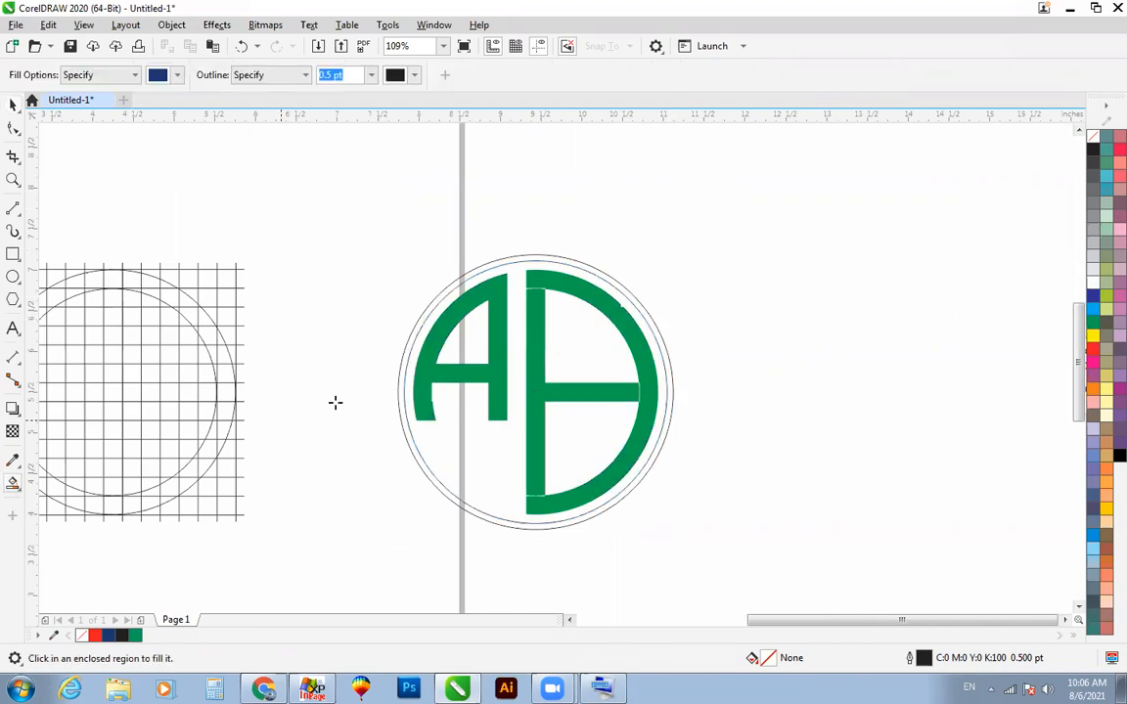
pyautogui.click(521, 262)
pyautogui.press('space')
pyautogui.click(770, 305)
# Step: Recolour the ring around the monogram light green (C64 M0 Y100 K0) and remove its outline
pyautogui.click(621, 293)
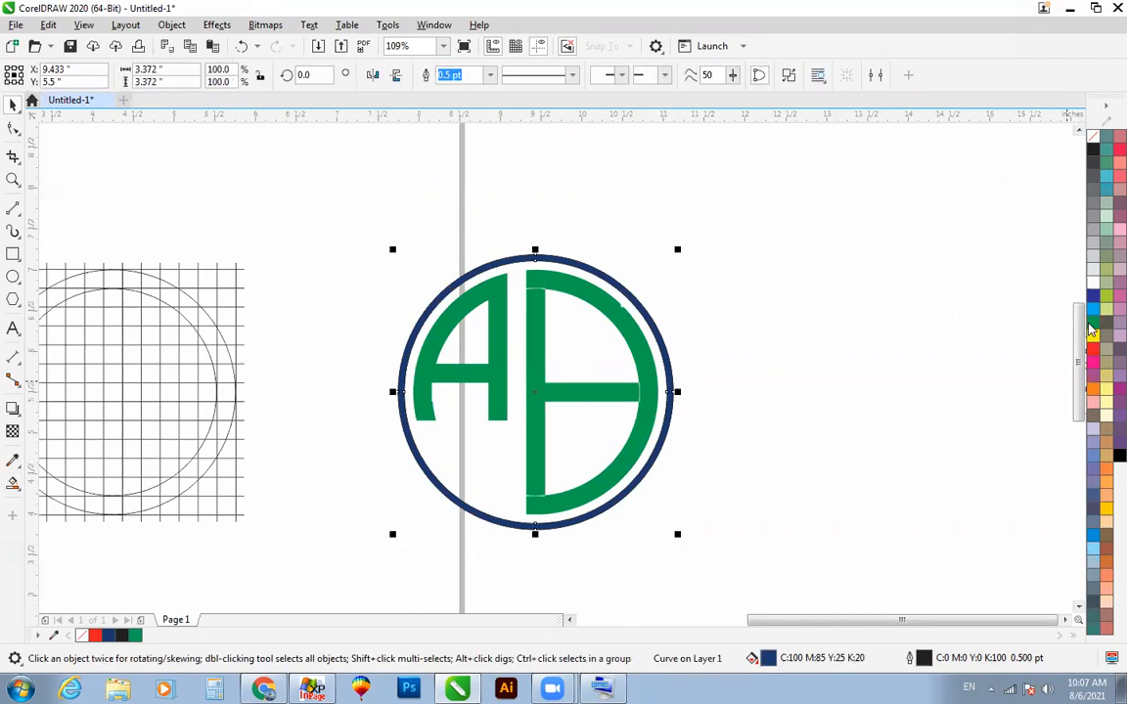
pyautogui.moveTo(1092, 329); pyautogui.dragTo(1017, 383)
pyautogui.click(1017, 383)
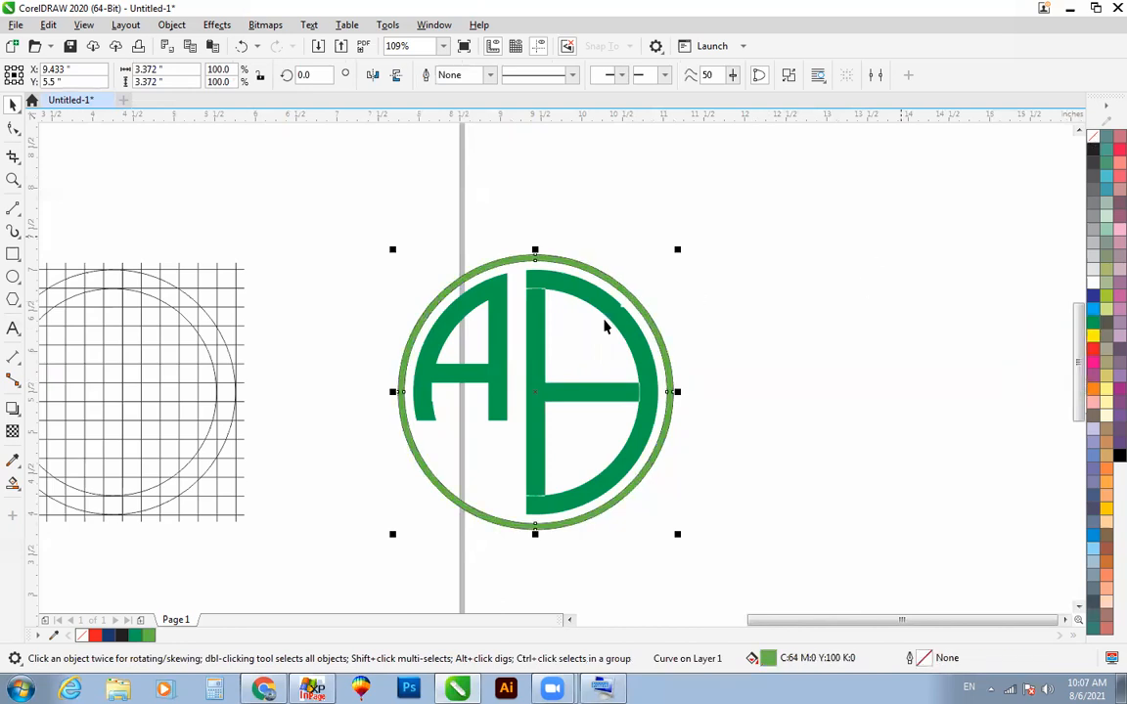
pyautogui.click(426, 277)
# Step: Select the whole ringed monogram and examine the logo at several zoom levels
pyautogui.moveTo(804, 192); pyautogui.dragTo(330, 577)
pyautogui.scroll(-1, 594, 395)
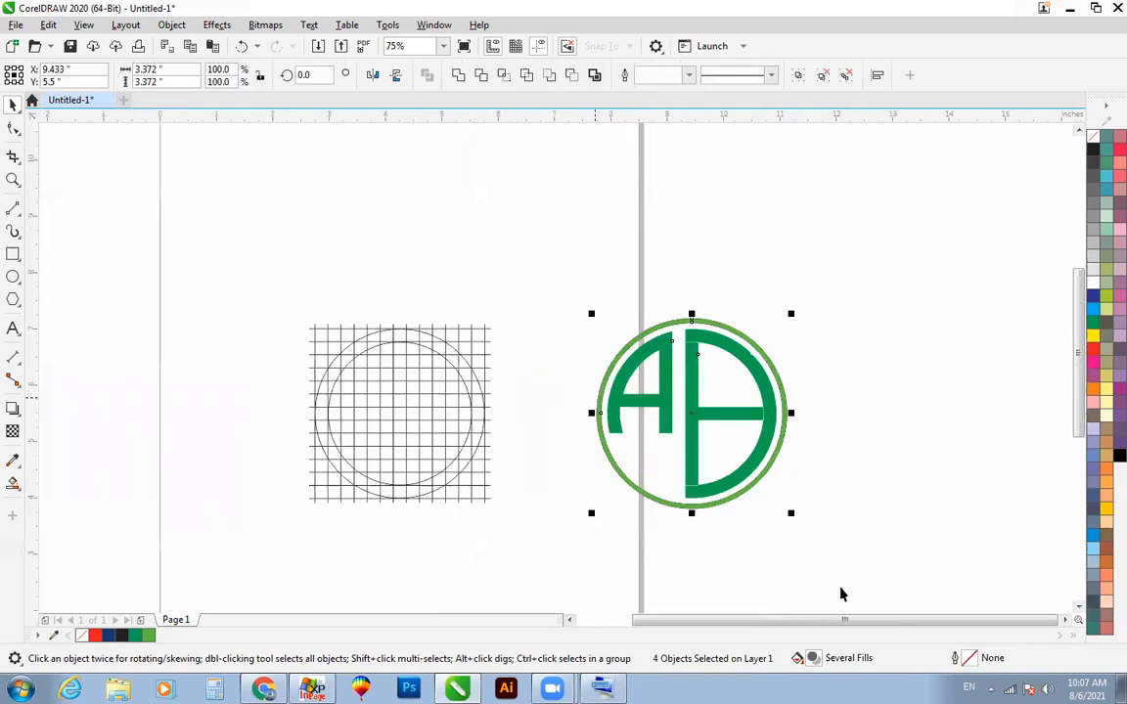
pyautogui.scroll(-1, 841, 594)
pyautogui.press('F4')
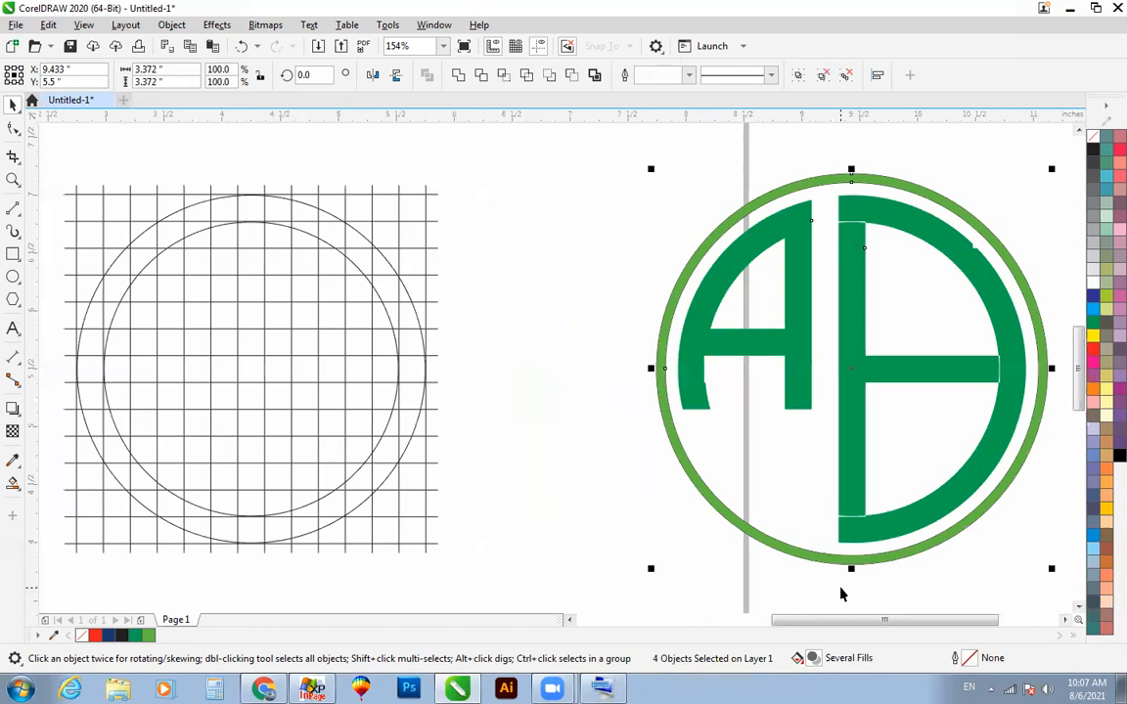
pyautogui.scroll(-2, 804, 523)
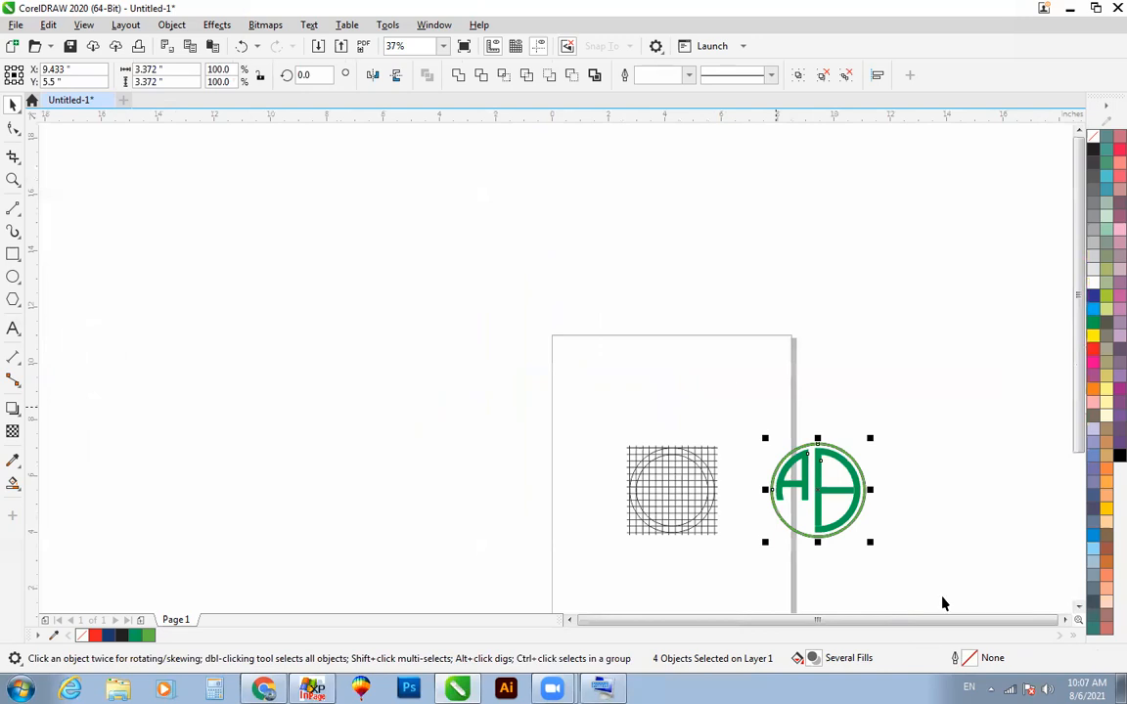
pyautogui.scroll(-1, 939, 597)
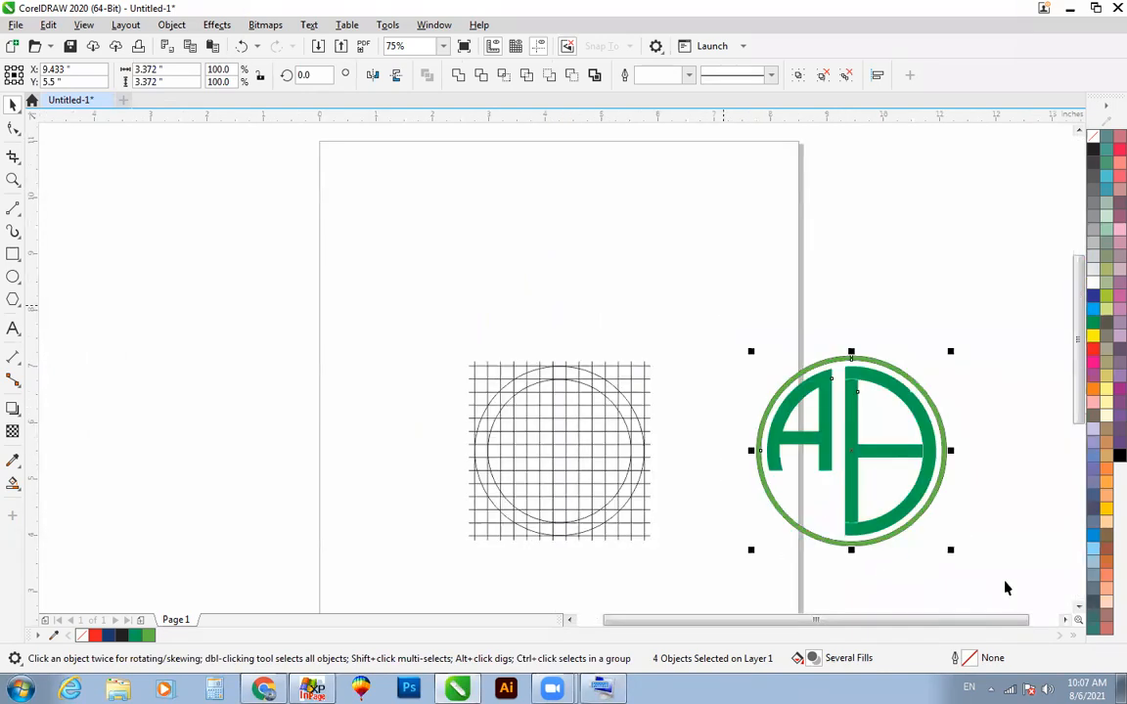
pyautogui.click(719, 338)
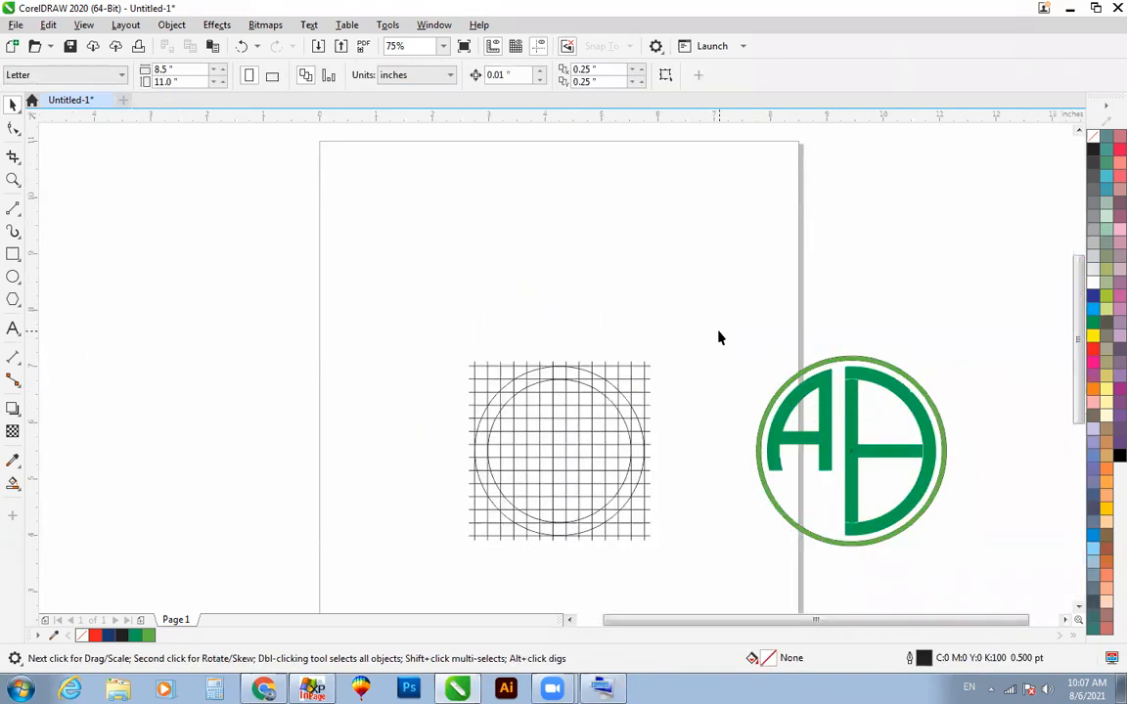
# Step: Move the construction grid with its two circles off the page and place a copy of them on the page
pyautogui.click(811, 471)
pyautogui.click(559, 465)
pyautogui.moveTo(288, 298); pyautogui.dragTo(145, 243)
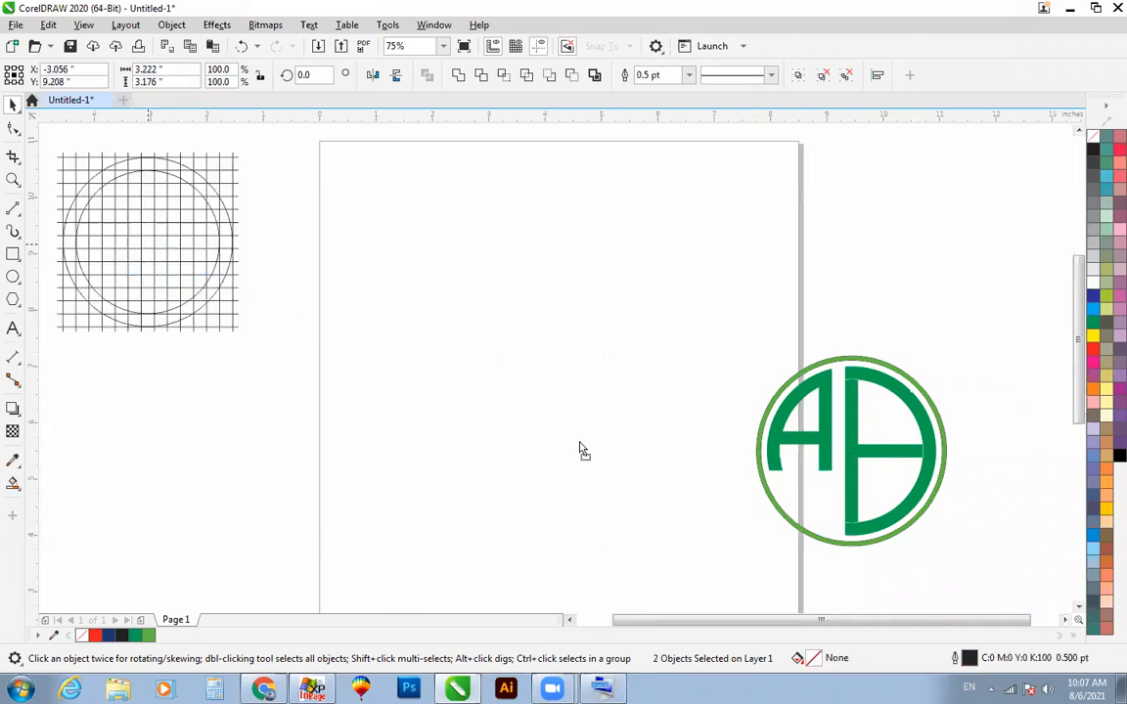
pyautogui.moveTo(579, 442); pyautogui.dragTo(578, 441)
pyautogui.press('F2')
pyautogui.moveTo(421, 312); pyautogui.dragTo(824, 575)
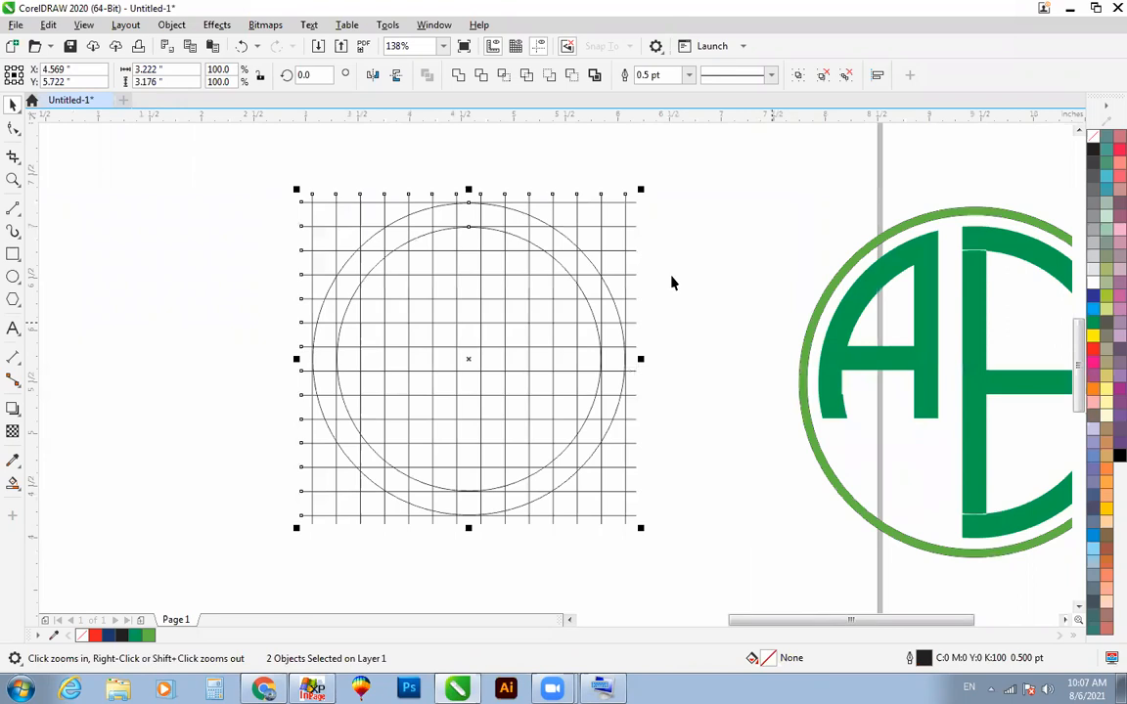
pyautogui.click(743, 310)
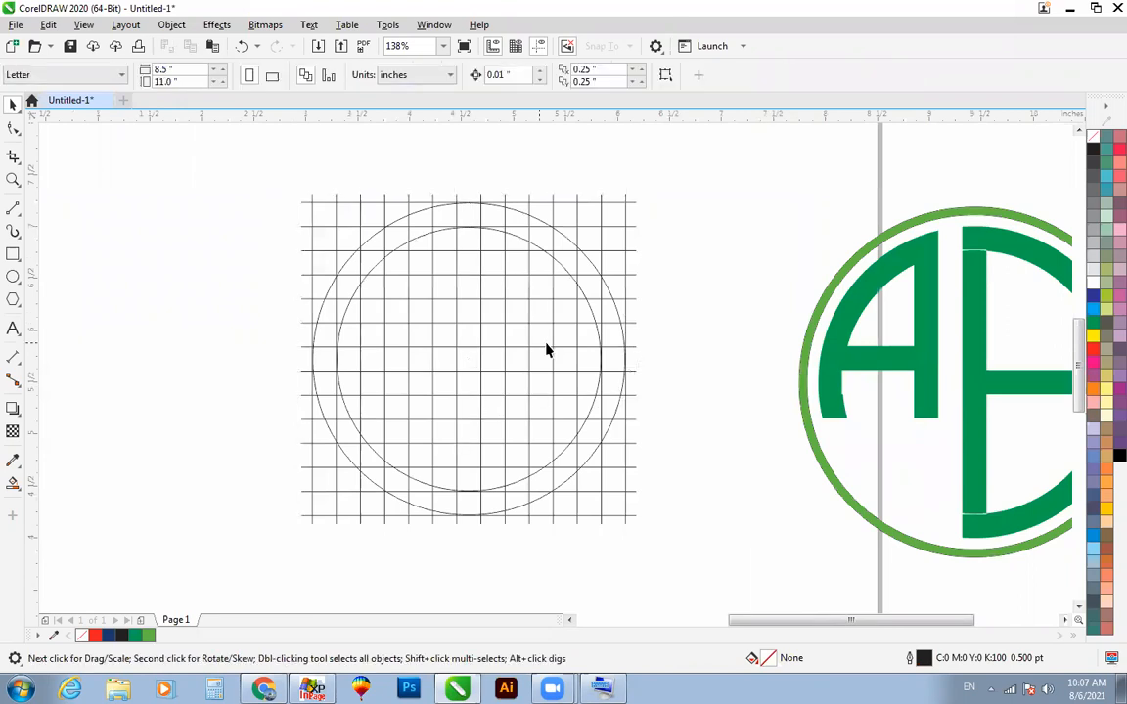
# Step: Try a white fill on the ring around the monogram and undo it
pyautogui.click(885, 269)
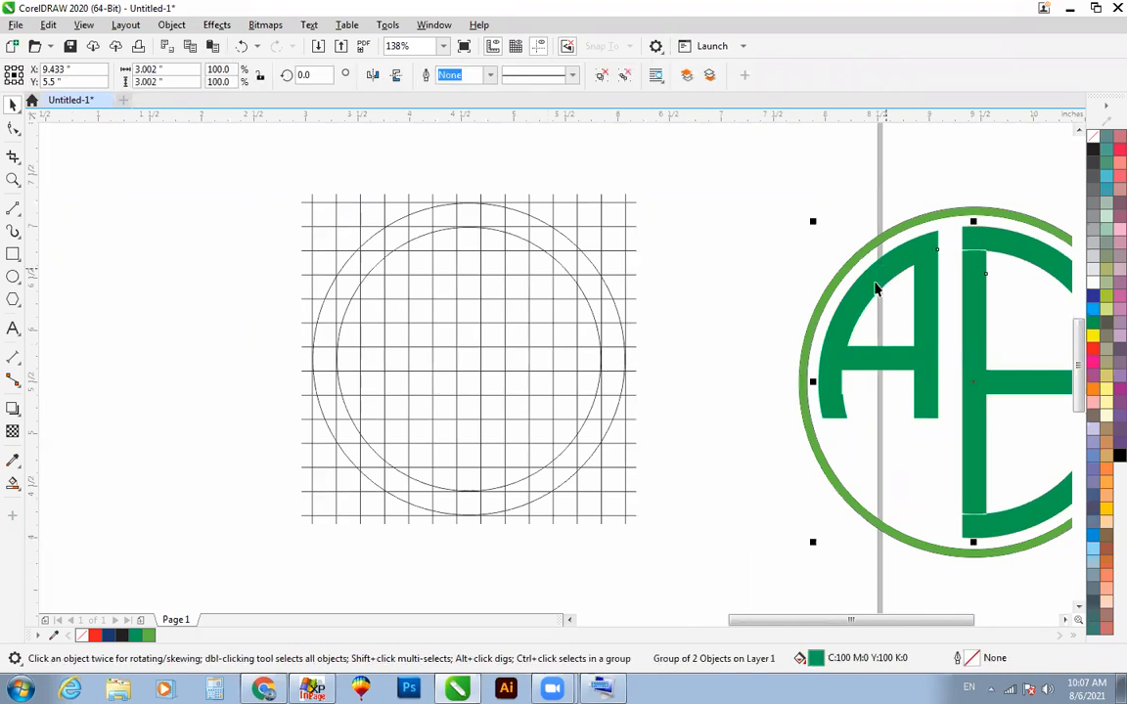
pyautogui.press('Escape')
pyautogui.press('F4')
pyautogui.click(925, 379)
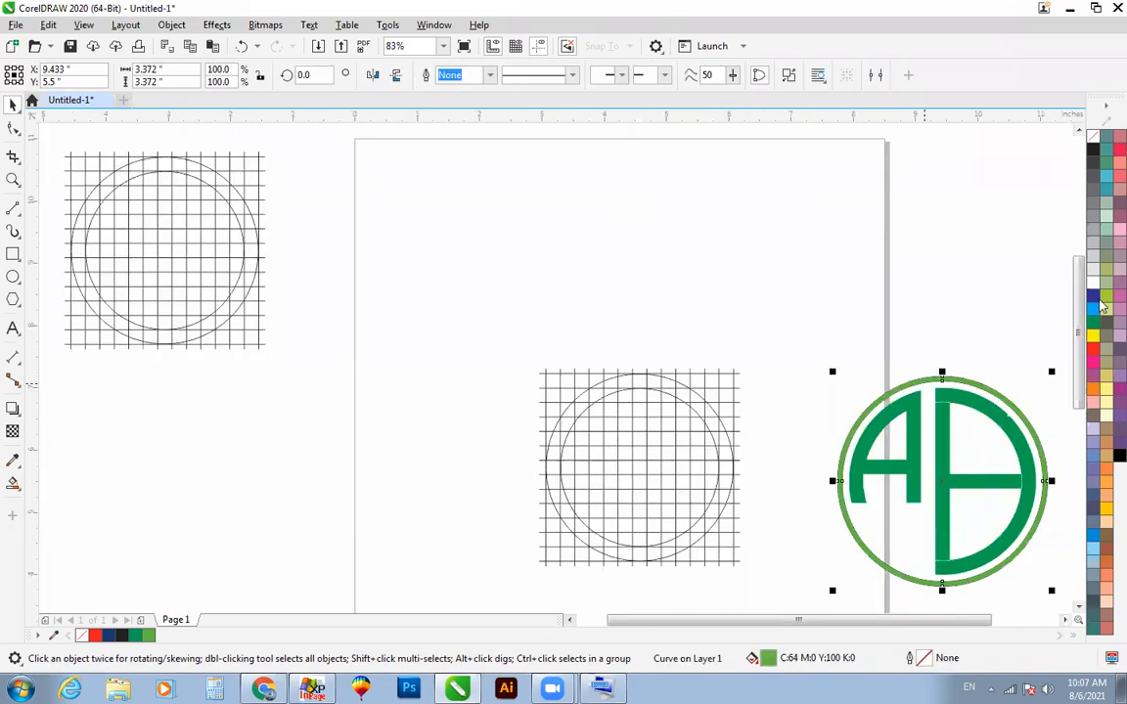
pyautogui.click(1092, 281)
pyautogui.hotkey('ctrl', 'z')
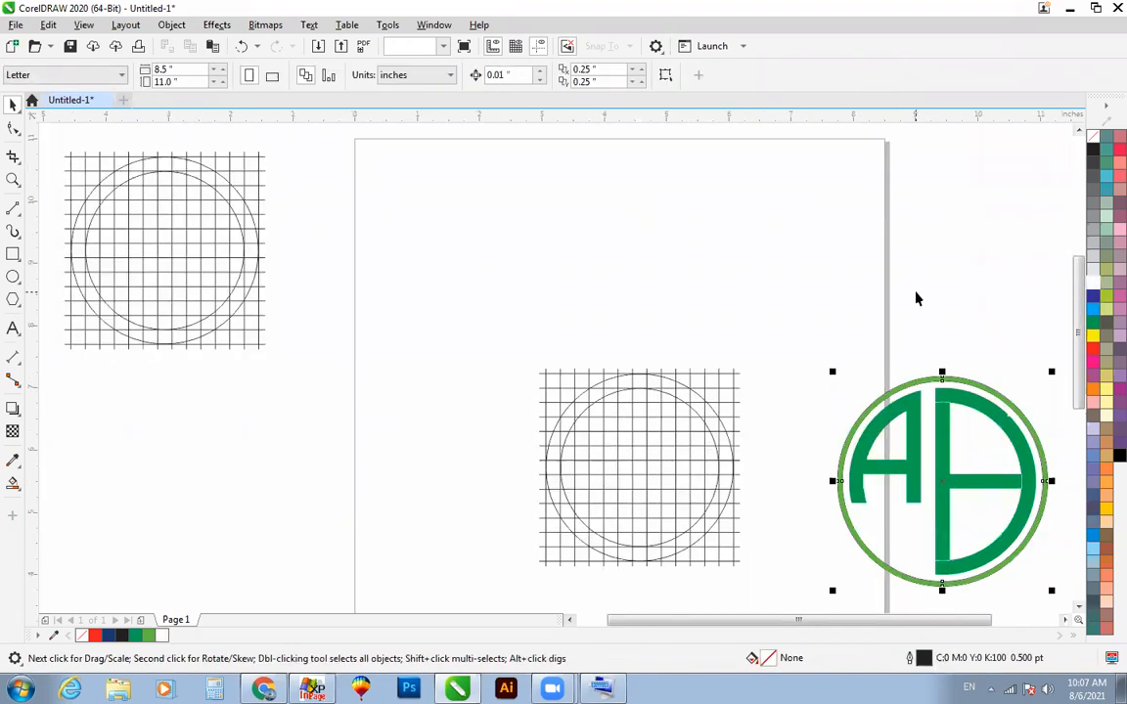